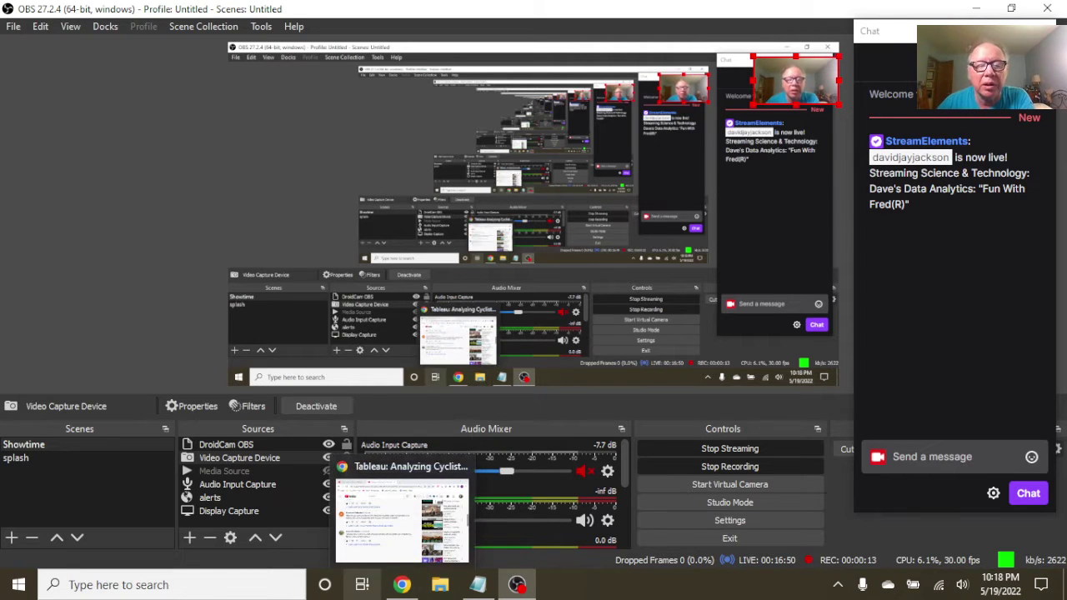
# Step: Switch to the Chrome window with the YouTube pages, widen it and reposition it to show the full page
pyautogui.click(399, 584)
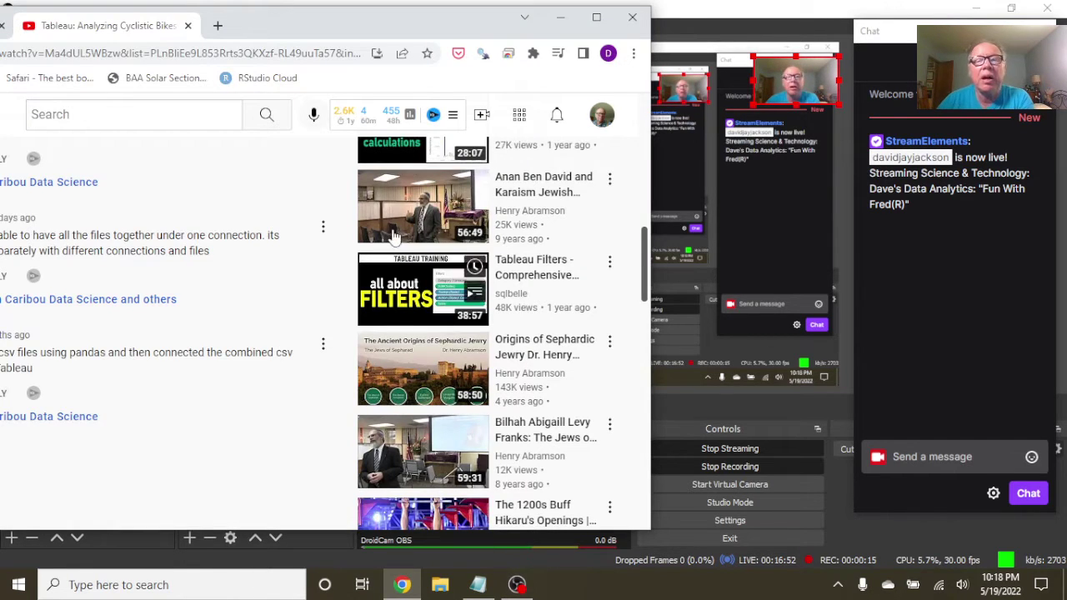
pyautogui.moveTo(650, 215); pyautogui.dragTo(844, 246)
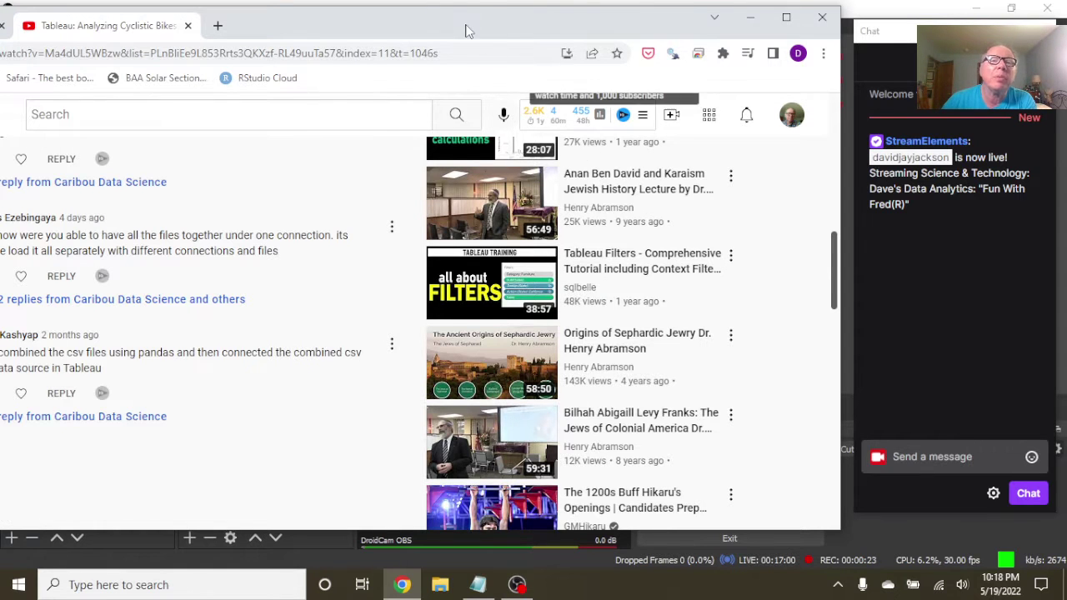
pyautogui.moveTo(457, 22); pyautogui.dragTo(466, 18)
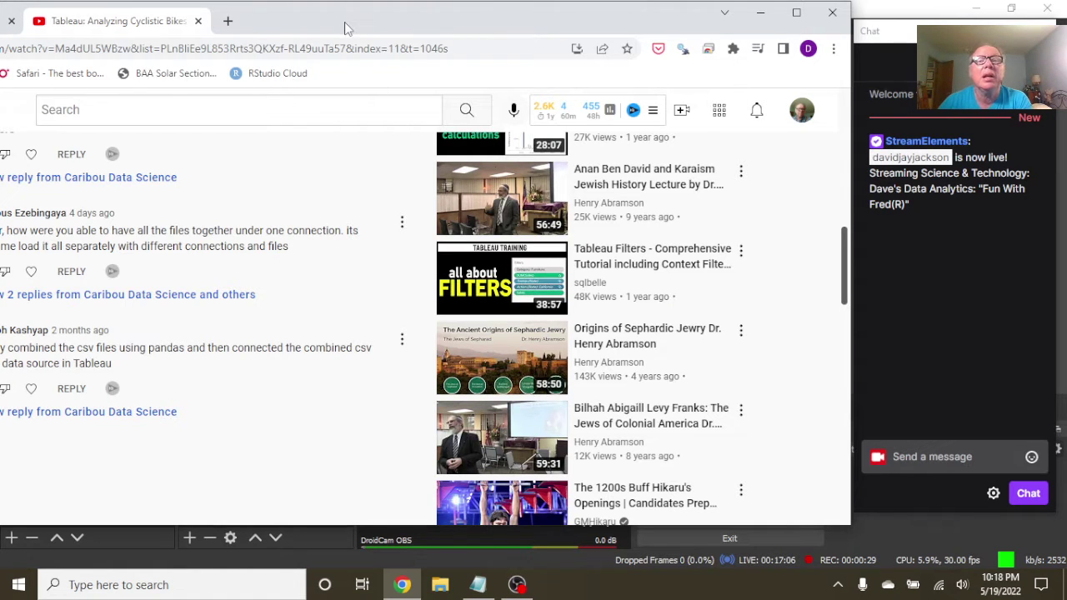
pyautogui.moveTo(344, 22); pyautogui.dragTo(512, 31)
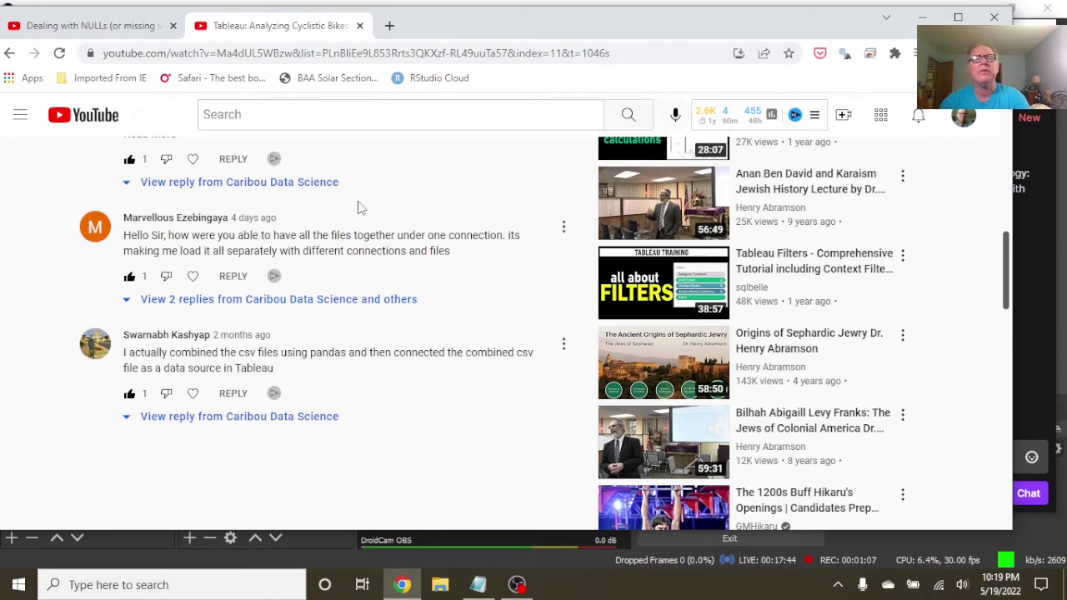
# Step: Look over the comments on the Tableau Cyclistic video and bring up the "Dealing with NULLs (or missing values) in Tableau" video
pyautogui.scroll(1, 406, 136)
pyautogui.scroll(10, 406, 138)
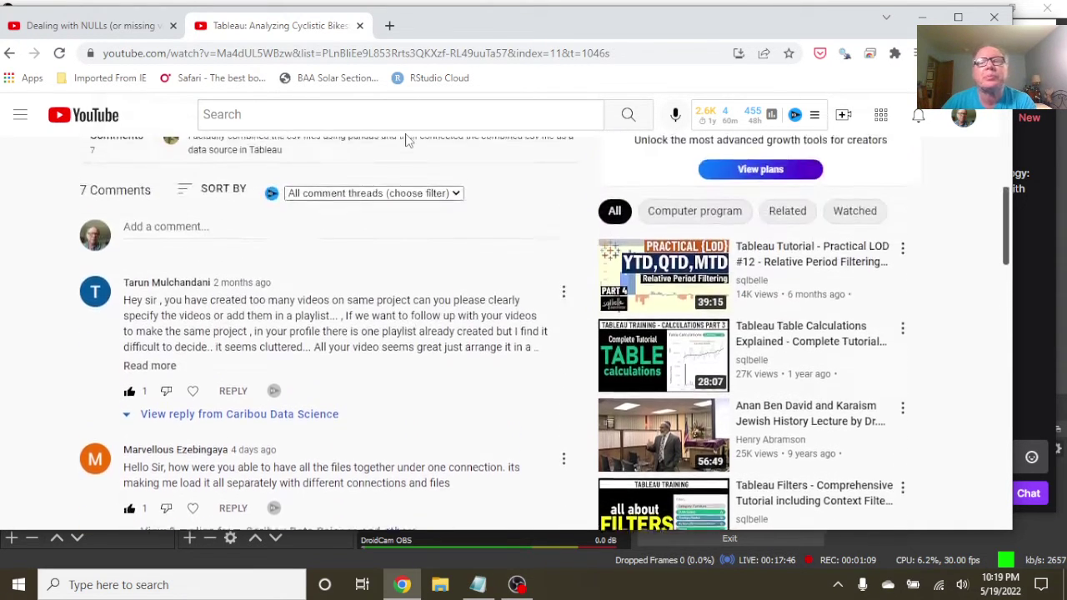
pyautogui.click(125, 26)
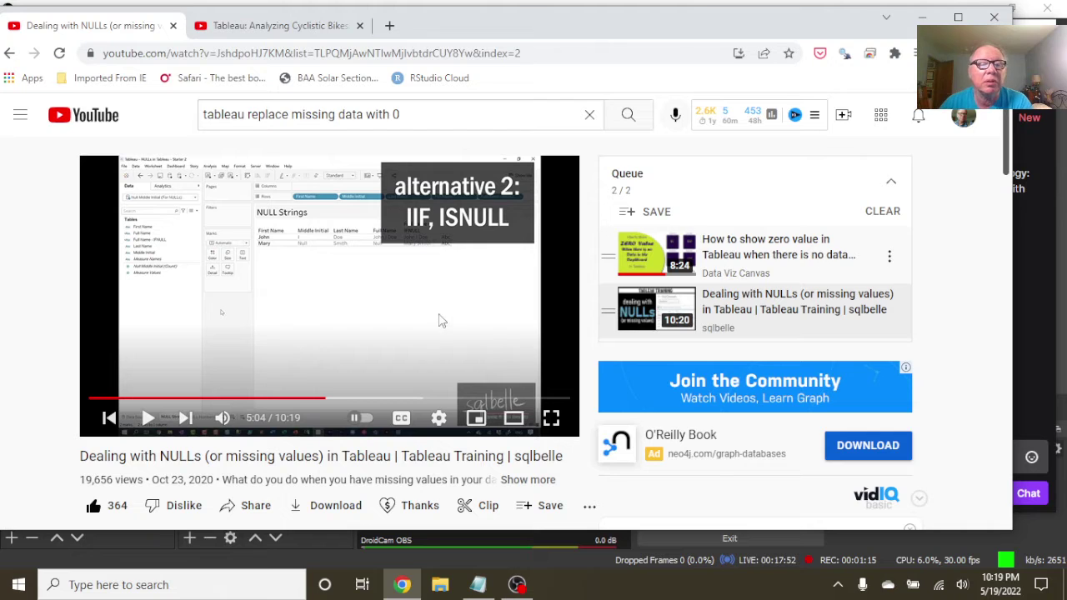
# Step: Switch to the Notepad notes and copy the IFNULL start_station_name formula onto a new line directly below it
pyautogui.click(479, 586)
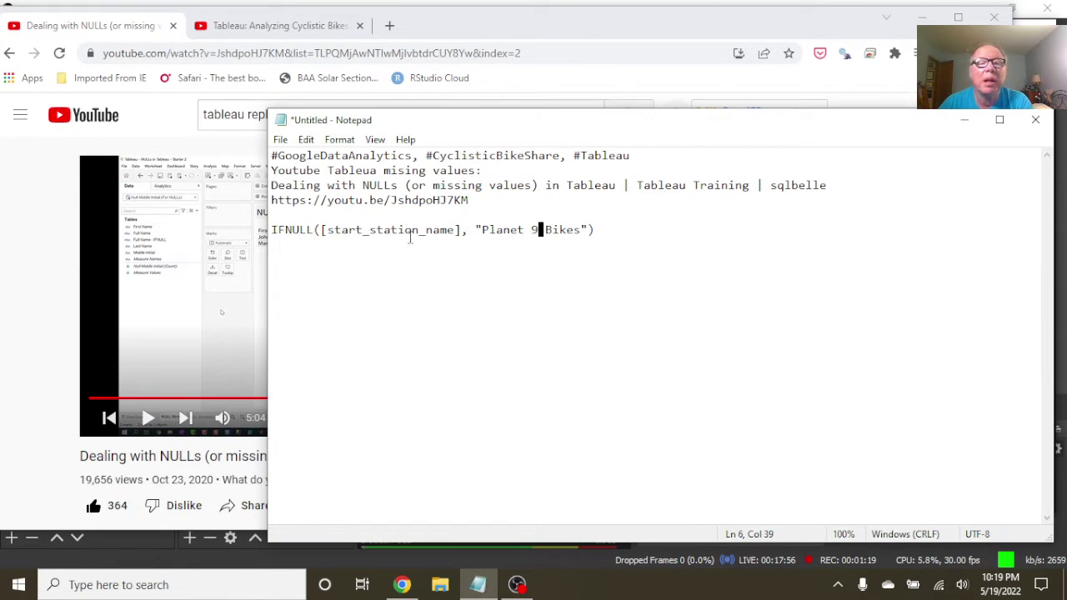
pyautogui.moveTo(327, 232); pyautogui.dragTo(454, 240)
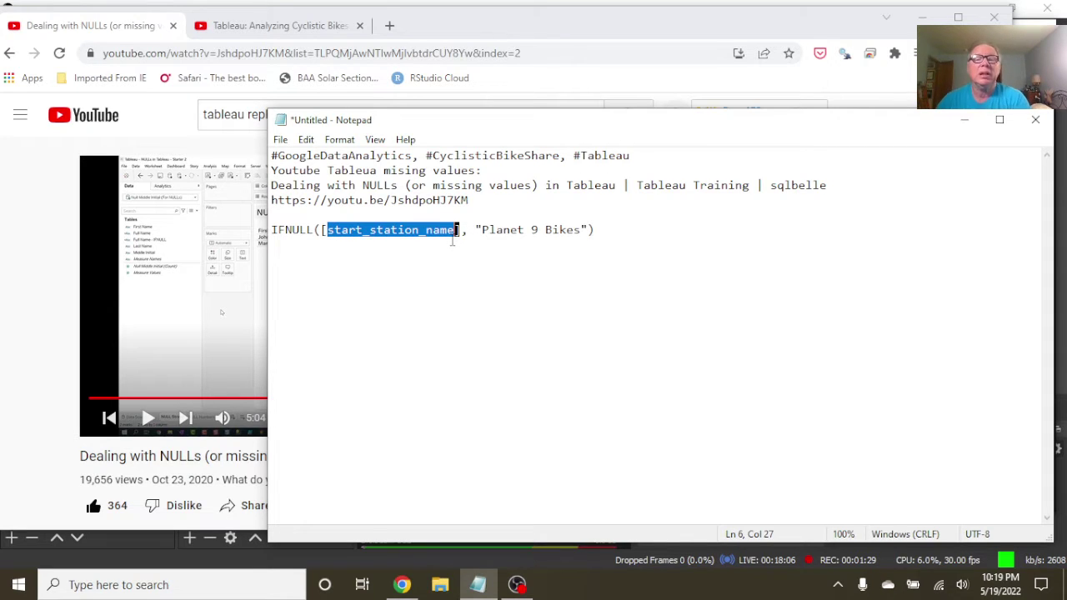
pyautogui.moveTo(596, 230); pyautogui.dragTo(273, 246)
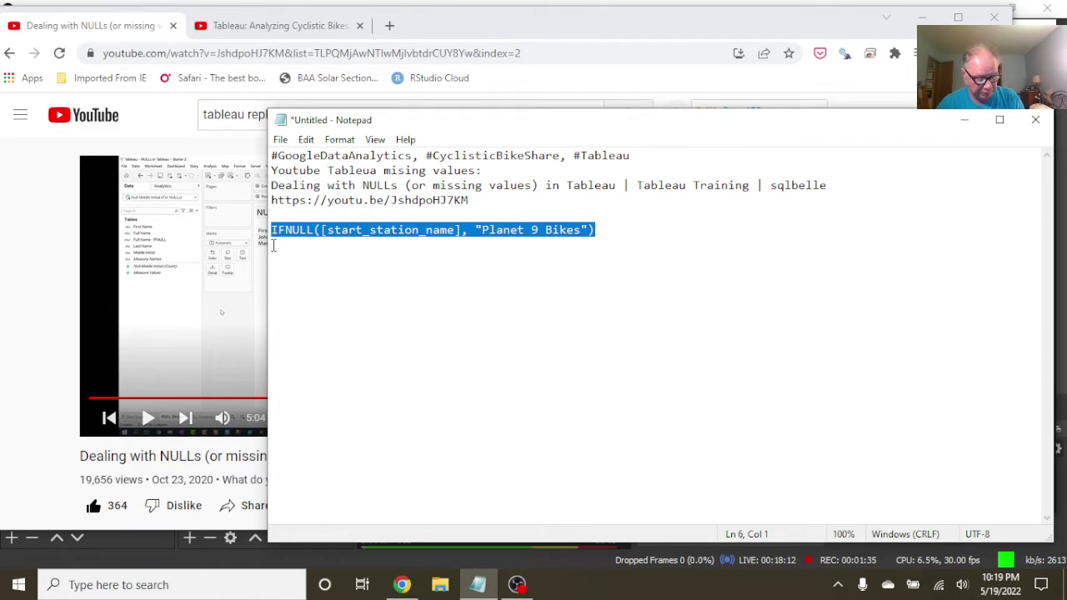
pyautogui.click(613, 236)
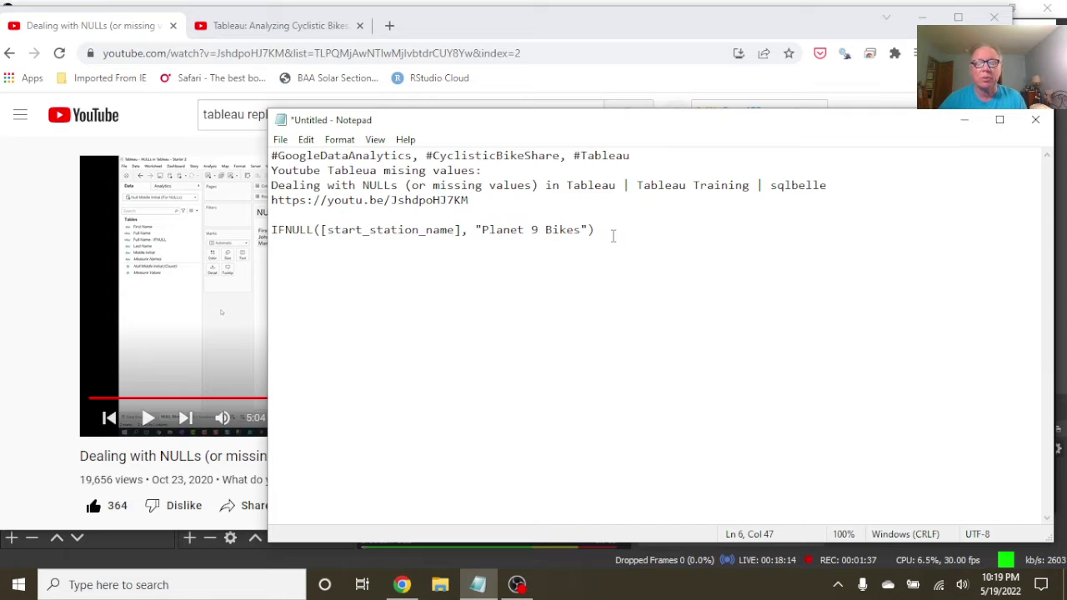
pyautogui.press('Return')
pyautogui.write('IFNULL([start_station_name], "Planet 9 Bikes")IFNULL([start_station_name], "Planet 9 Bikes")')
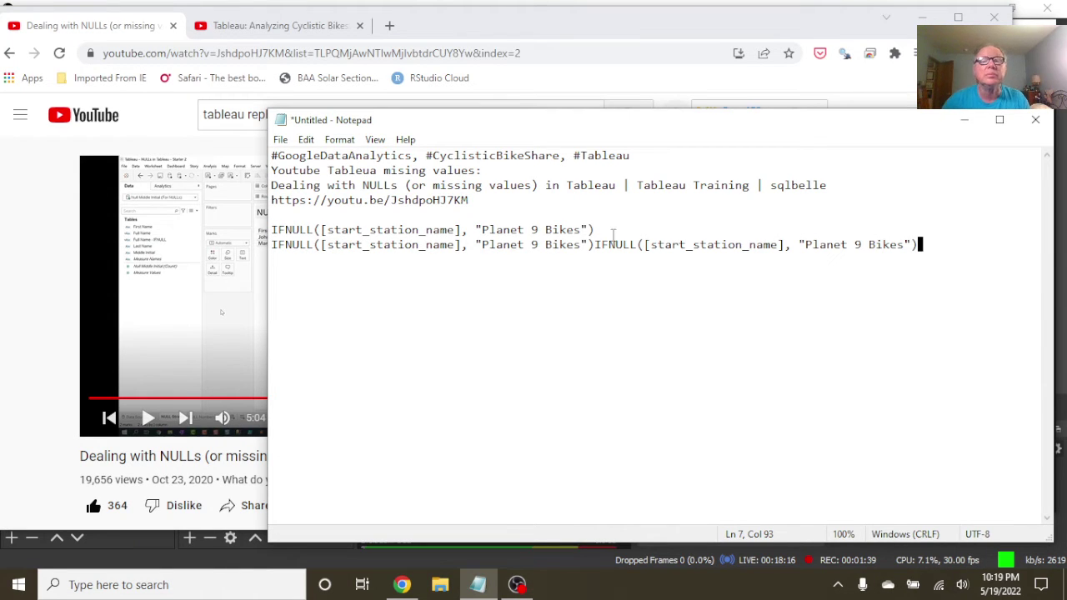
# Step: Delete the surplus second copy of the IFNULL formula at the end of the new line
pyautogui.press('BackSpace')
pyautogui.press('BackSpace')
pyautogui.press('BackSpace')
pyautogui.press('BackSpace')
pyautogui.press('BackSpace')
pyautogui.press('BackSpace')
pyautogui.press('BackSpace')
pyautogui.press('BackSpace')
pyautogui.press('BackSpace')
pyautogui.press('BackSpace')
pyautogui.press('BackSpace')
pyautogui.press('BackSpace')
pyautogui.press('BackSpace')
pyautogui.press('BackSpace')
pyautogui.press('BackSpace')
pyautogui.press('BackSpace')
pyautogui.press('BackSpace')
pyautogui.press('BackSpace')
pyautogui.press('BackSpace')
pyautogui.press('BackSpace')
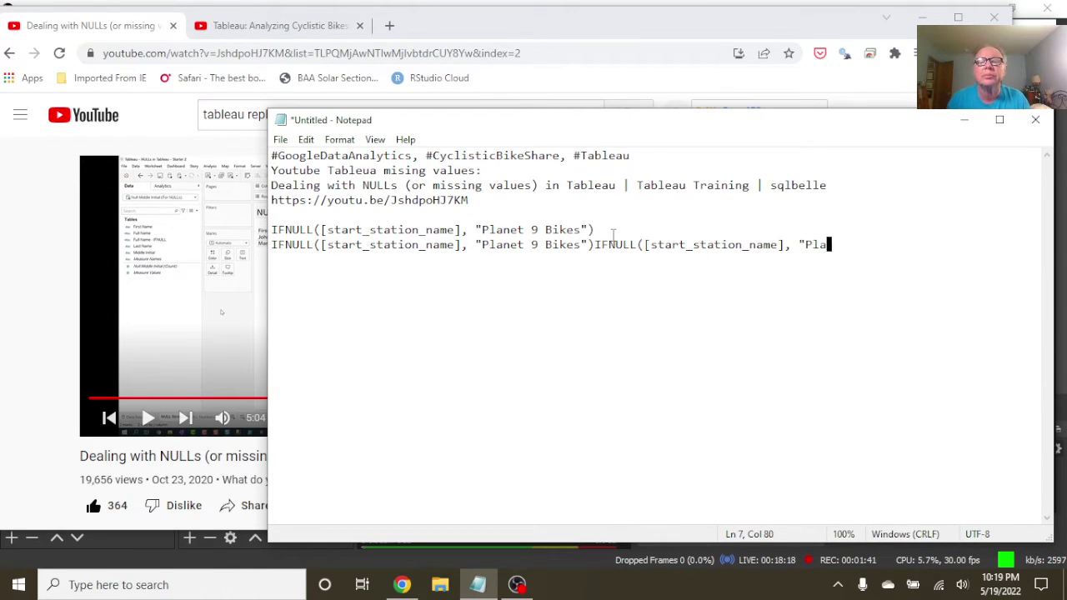
pyautogui.press('BackSpace')
pyautogui.press('BackSpace')
pyautogui.press('BackSpace')
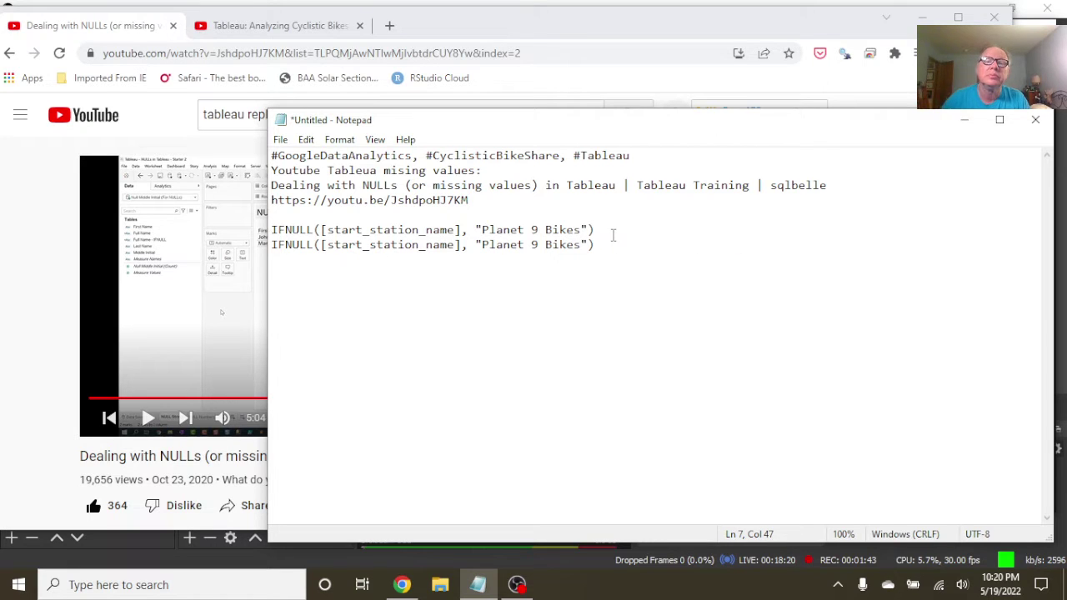
# Step: Change the field name in the second IFNULL formula to end_station_name
pyautogui.click(364, 245)
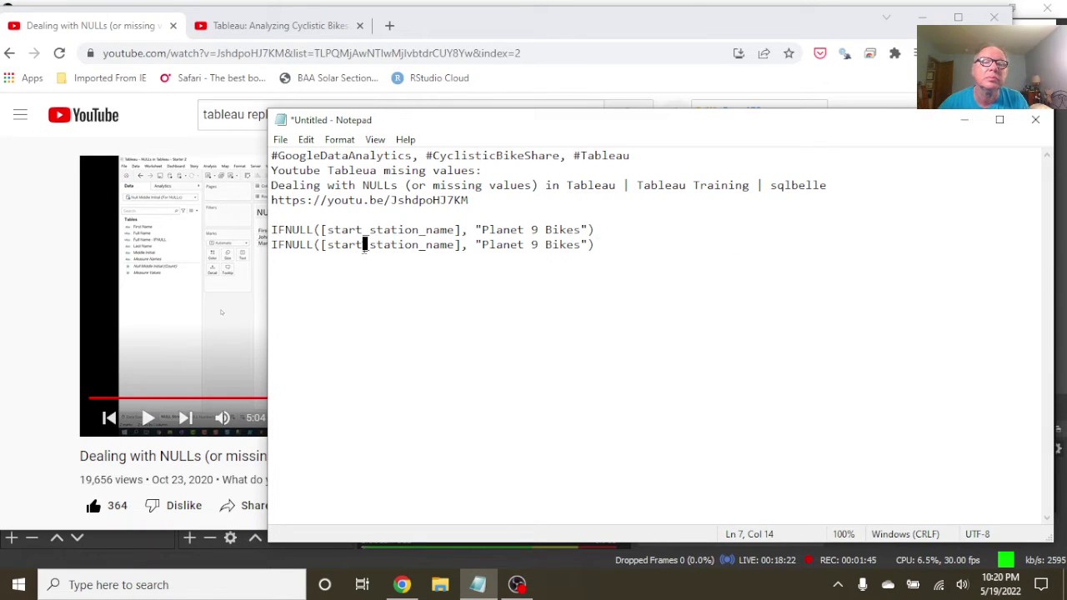
pyautogui.press('BackSpace')
pyautogui.press('BackSpace')
pyautogui.press('BackSpace')
pyautogui.press('BackSpace')
pyautogui.press('BackSpace')
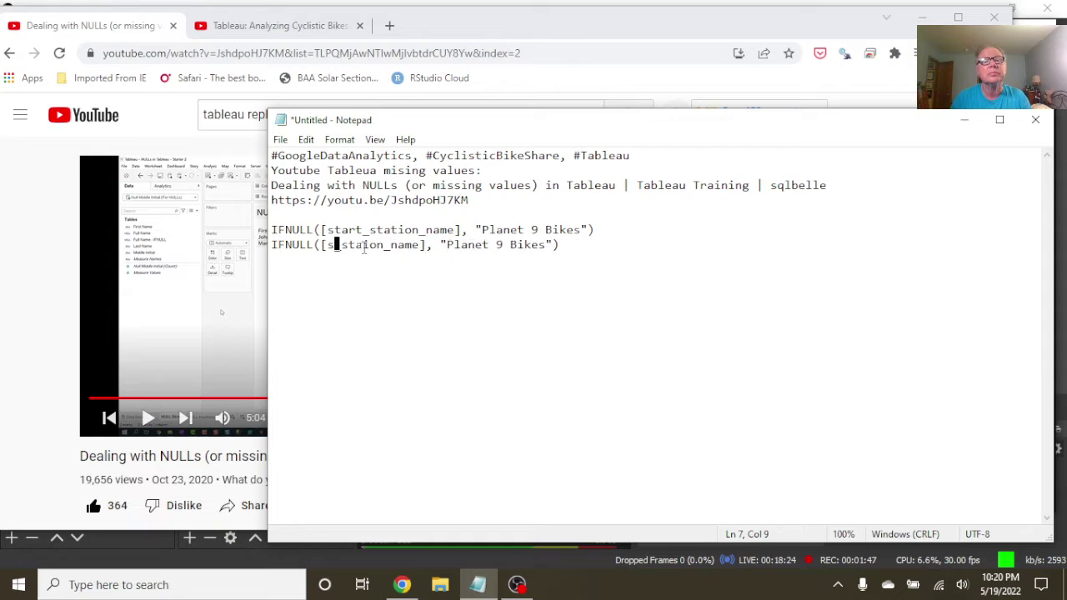
pyautogui.write('end')
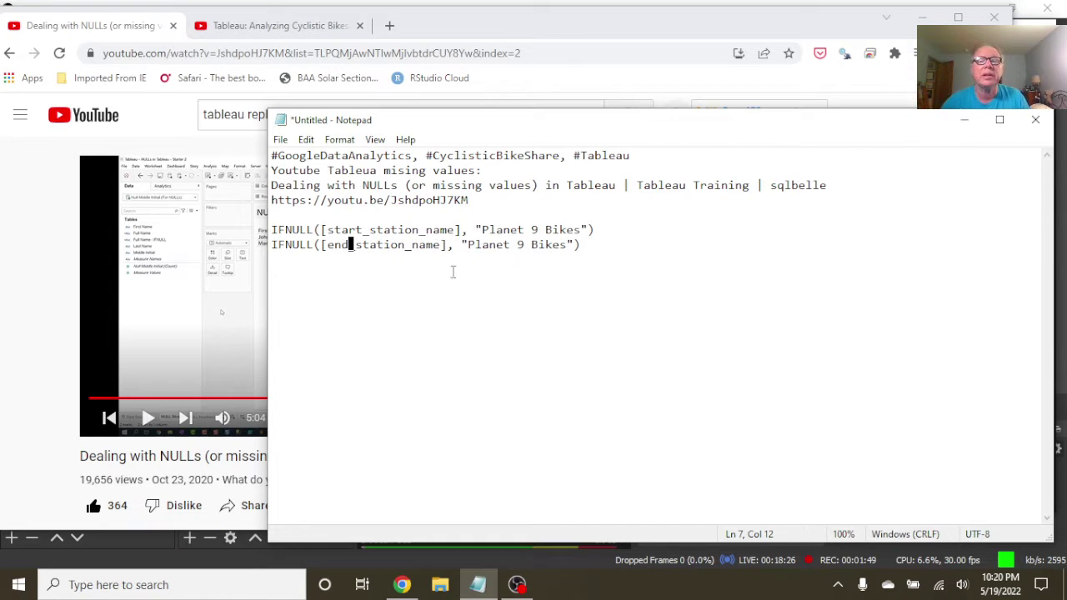
# Step: Add the note "Create a start_date and a end_date field" on a new line below the two formulas
pyautogui.click(655, 250)
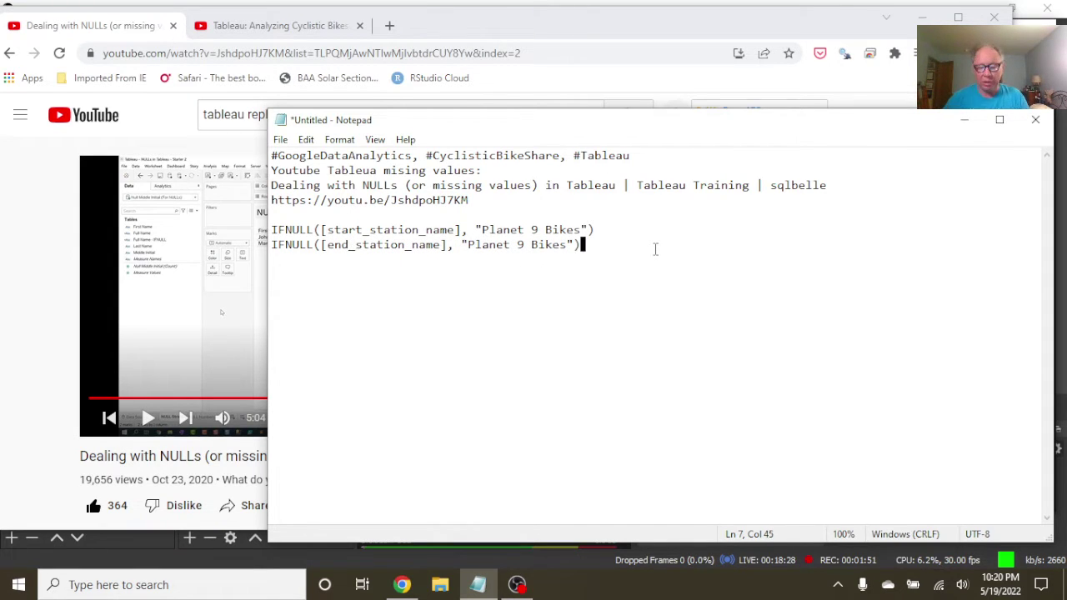
pyautogui.press('Return')
pyautogui.write('crea')
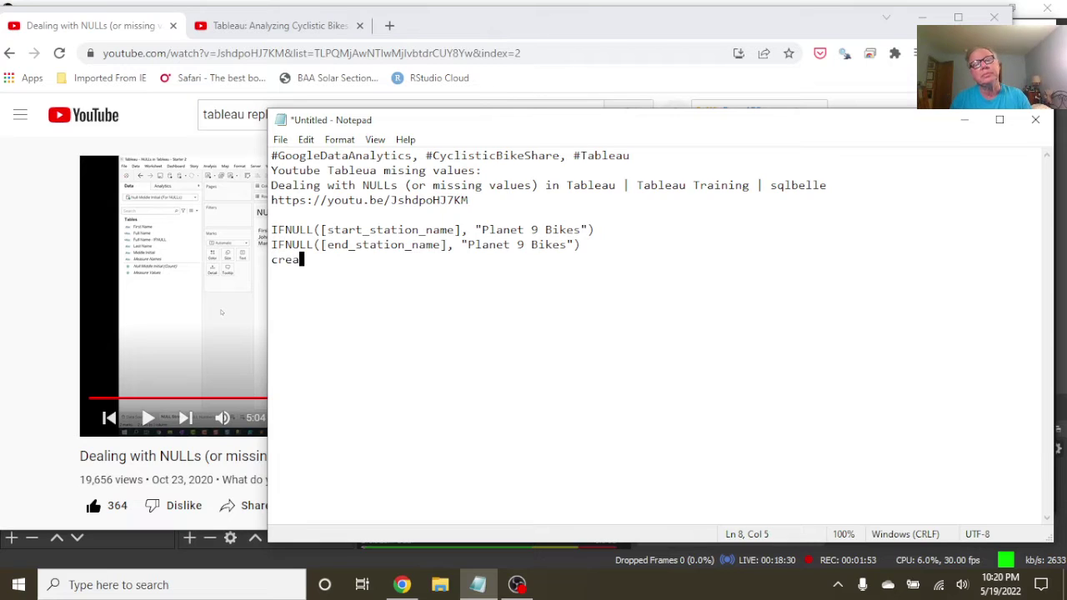
pyautogui.press('BackSpace')
pyautogui.press('BackSpace')
pyautogui.press('BackSpace')
pyautogui.press('BackSpace')
pyautogui.write('Creat')
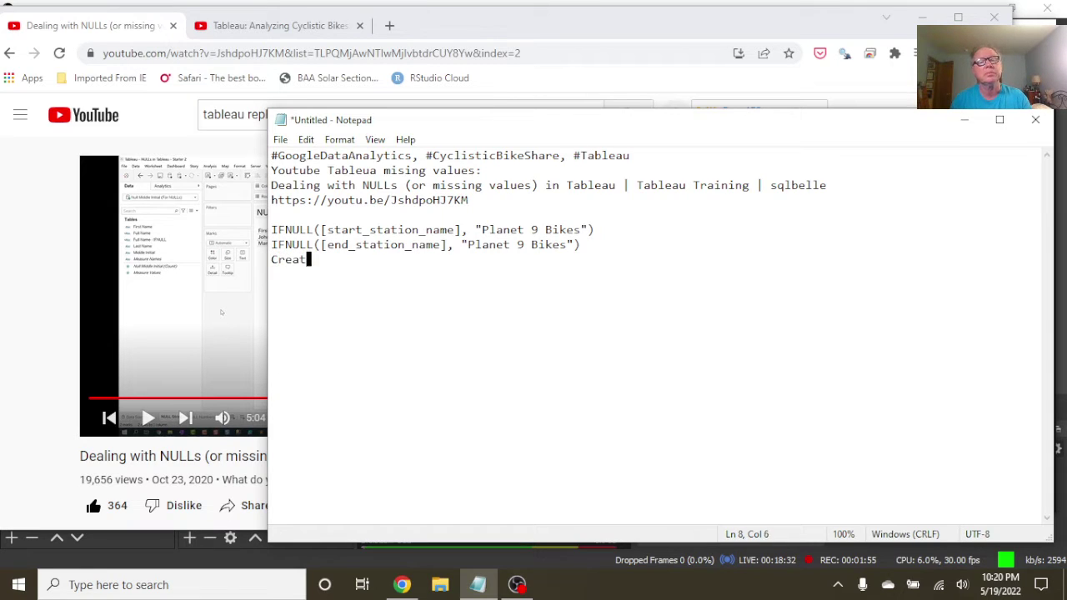
pyautogui.write('e a start')
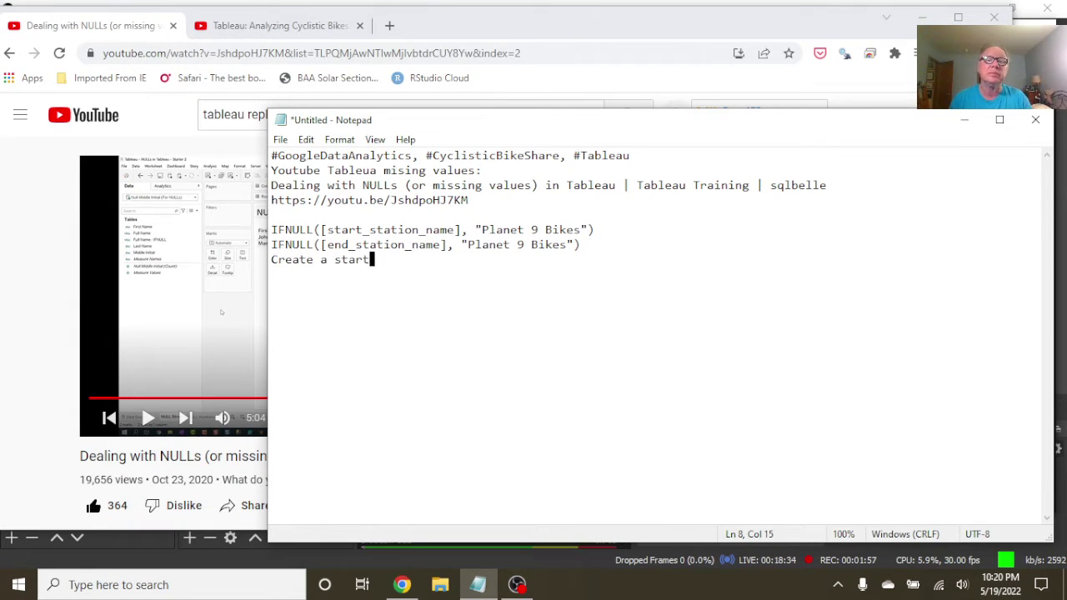
pyautogui.write('_na')
pyautogui.press('BackSpace')
pyautogui.press('BackSpace')
pyautogui.press('BackSpace')
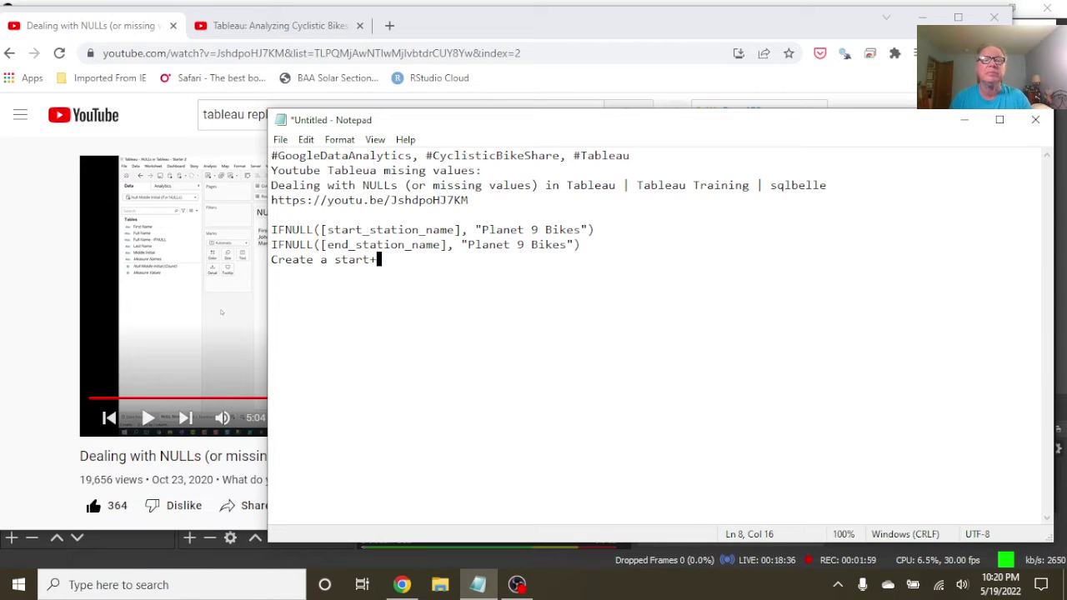
pyautogui.write('_date ')
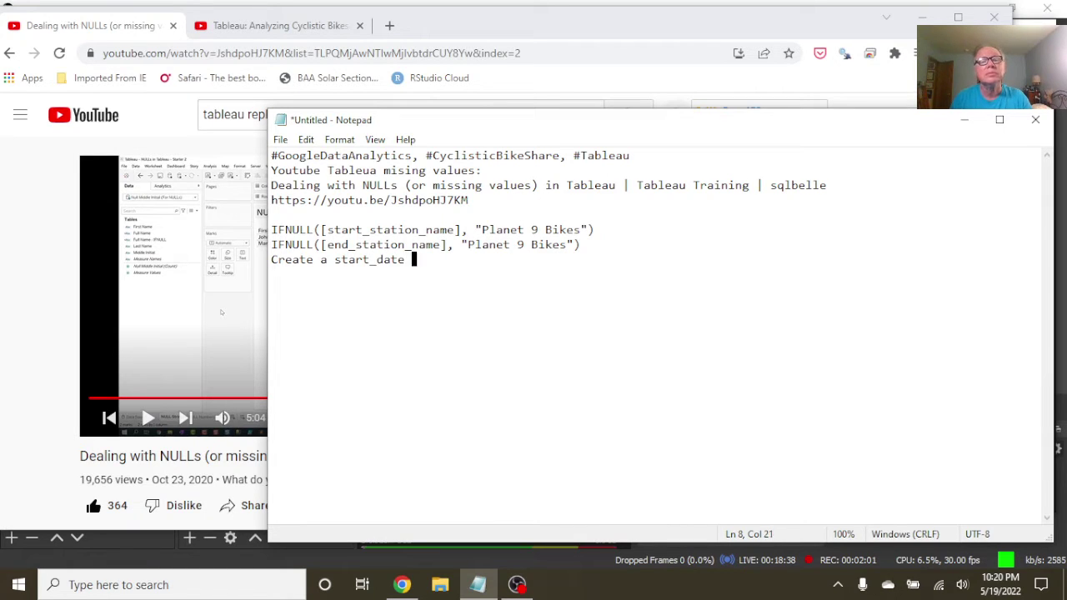
pyautogui.write('and a end_')
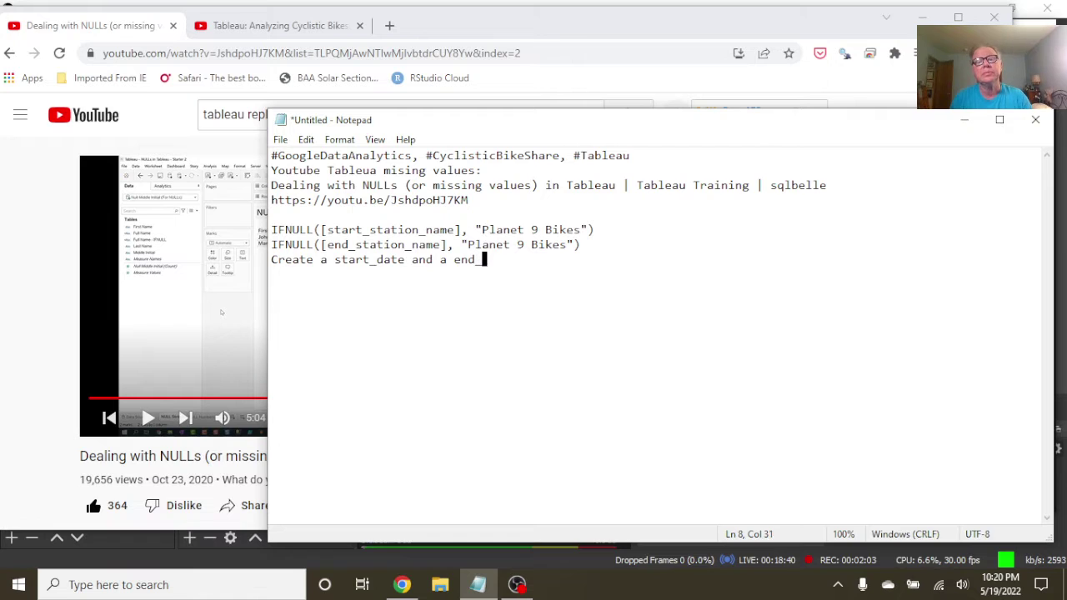
pyautogui.write('date field')
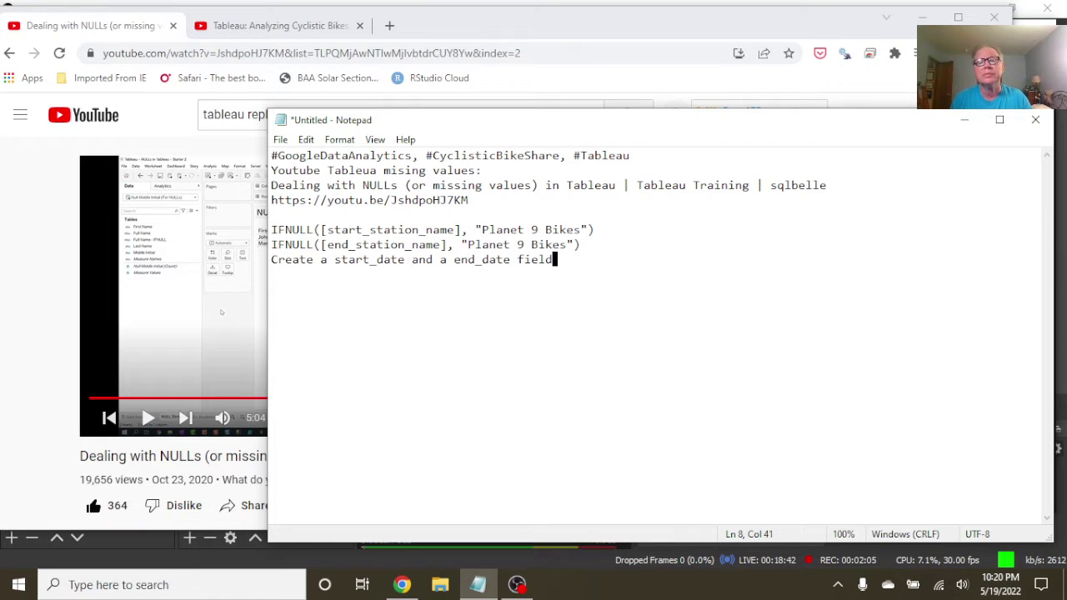
# Step: Add the note "Calculate trip duration and fix <=0 problems" on the following line
pyautogui.press('Return')
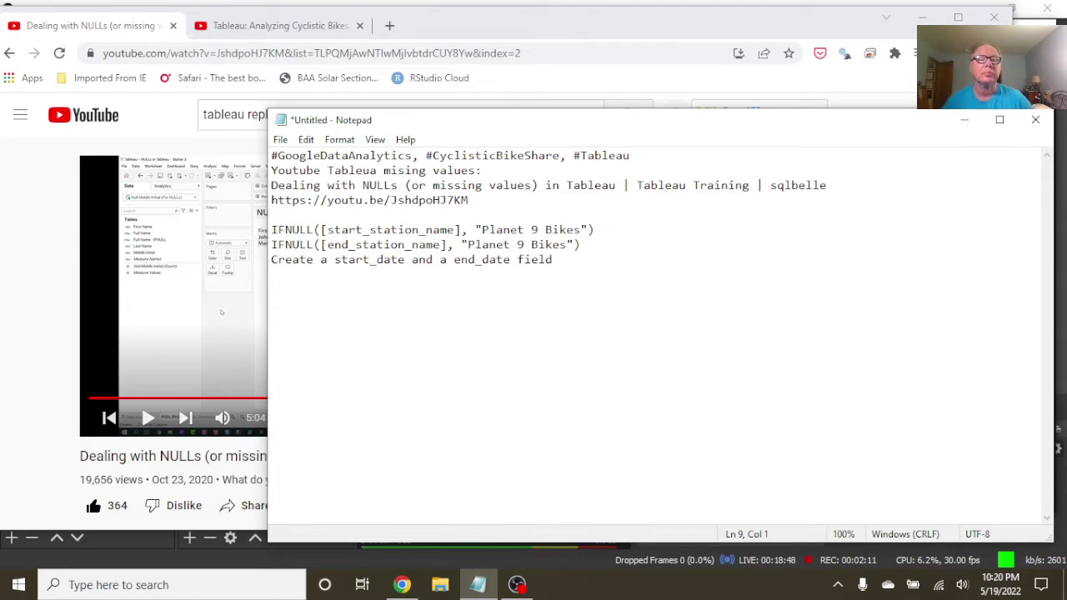
pyautogui.write('Ca')
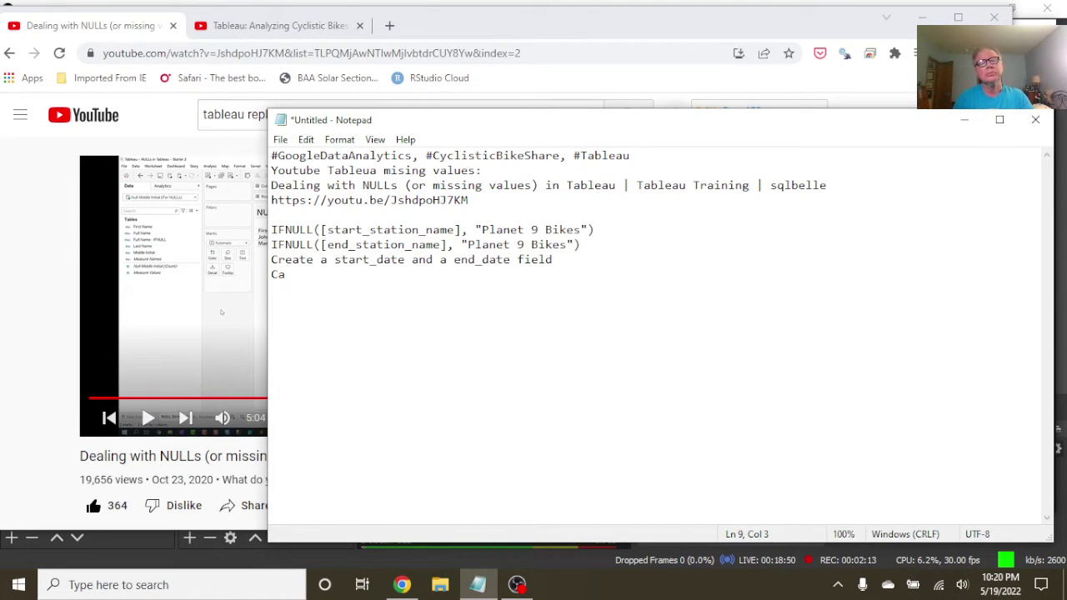
pyautogui.write('lculate')
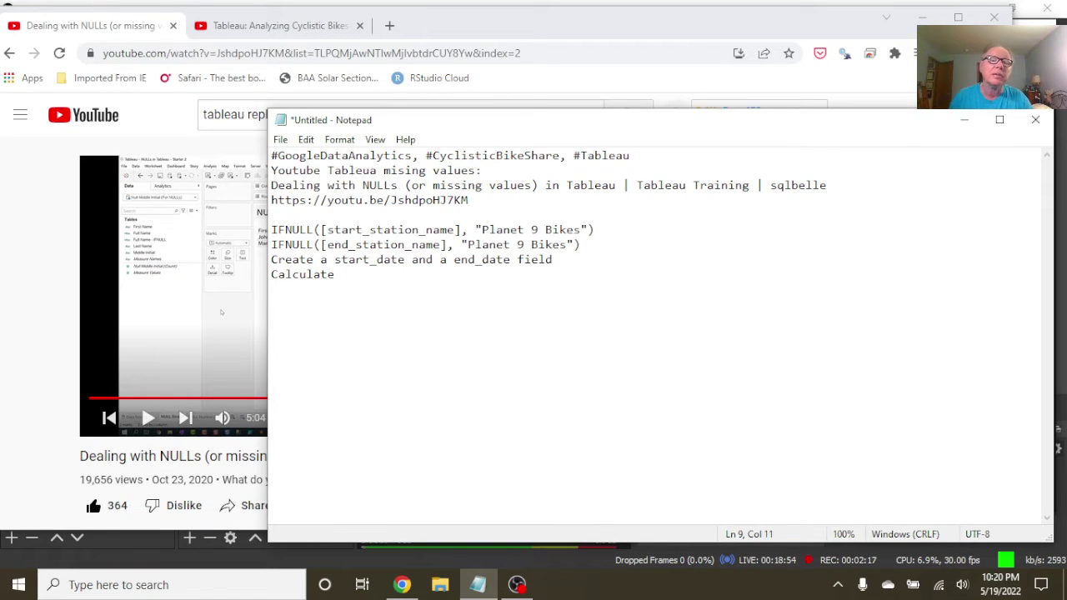
pyautogui.write(' trip')
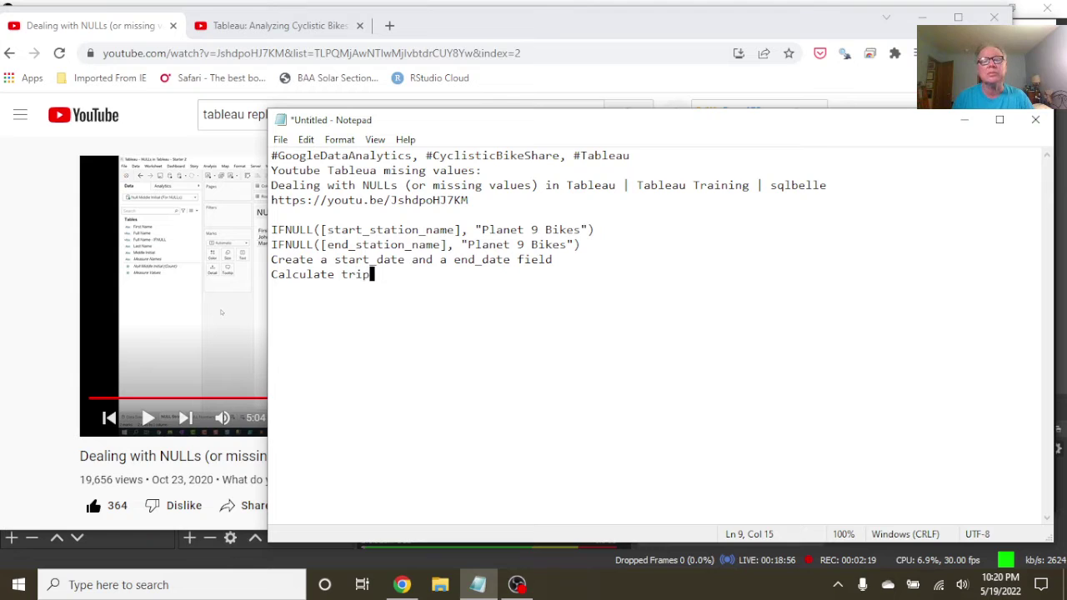
pyautogui.write(' duration ')
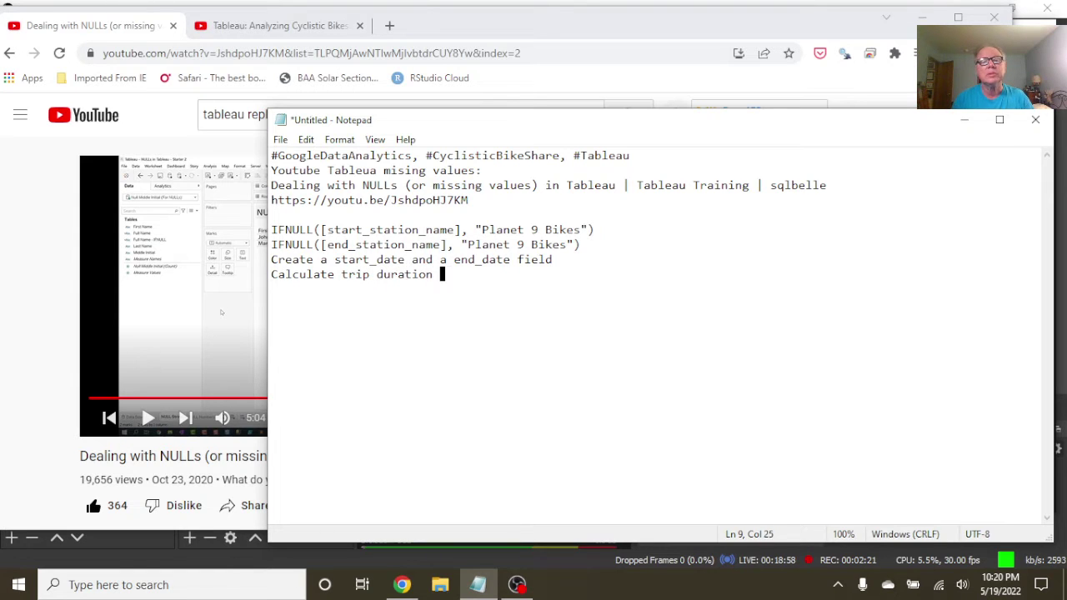
pyautogui.write('and fix nu')
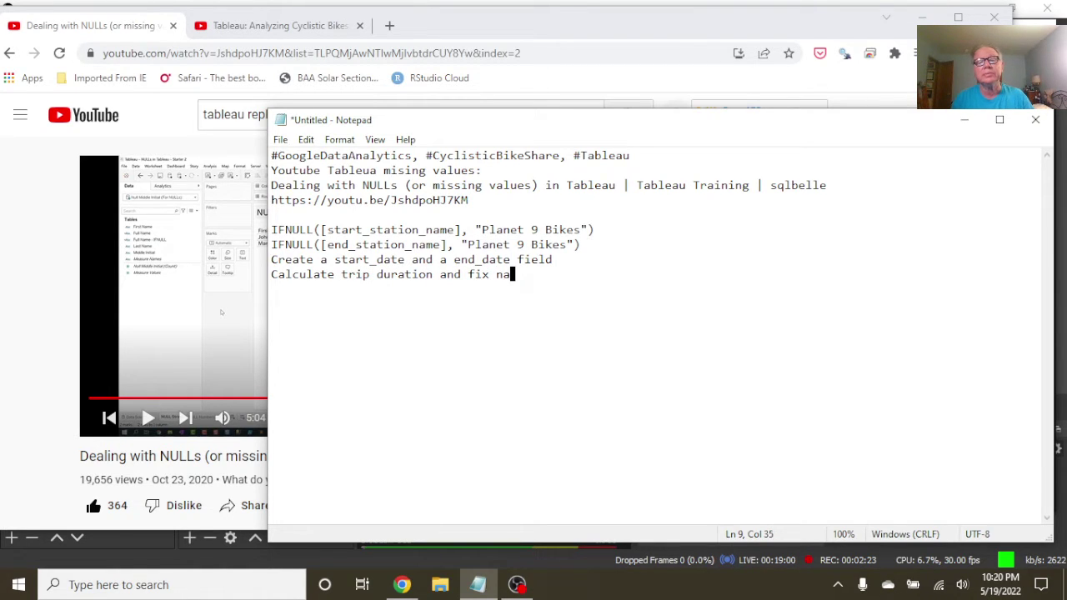
pyautogui.press('BackSpace')
pyautogui.press('BackSpace')
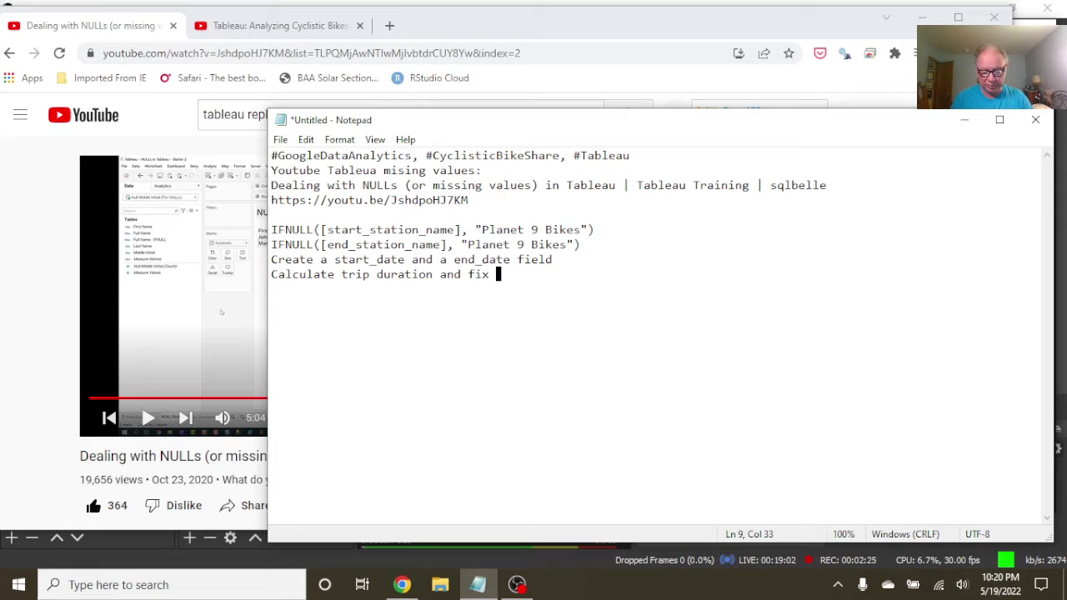
pyautogui.write('<=0 provbl')
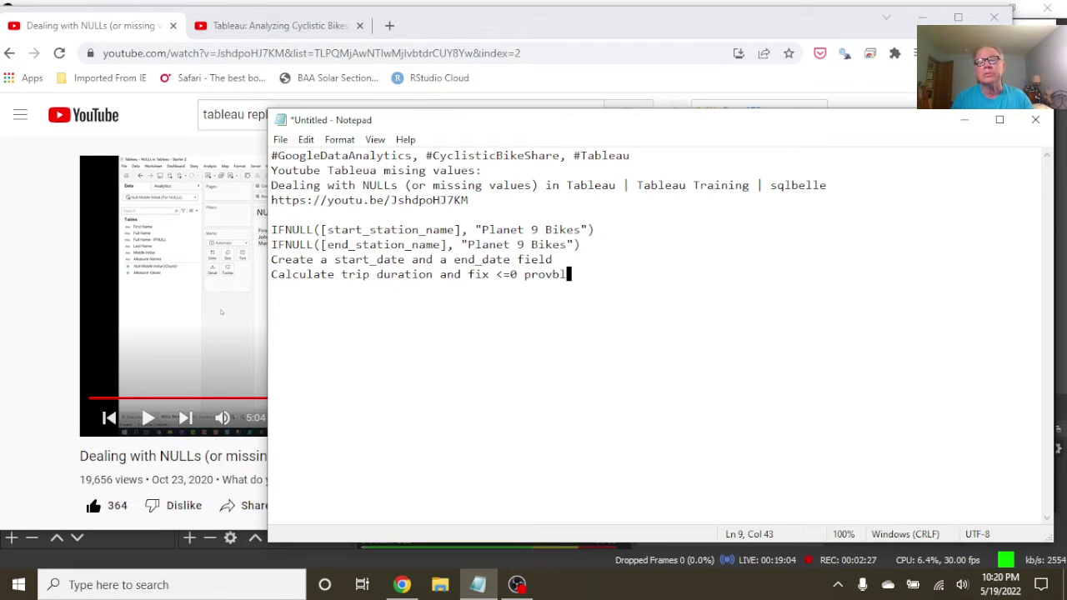
pyautogui.write('em')
pyautogui.press('BackSpace')
pyautogui.press('BackSpace')
pyautogui.press('BackSpace')
pyautogui.press('BackSpace')
pyautogui.press('BackSpace')
pyautogui.write('b')
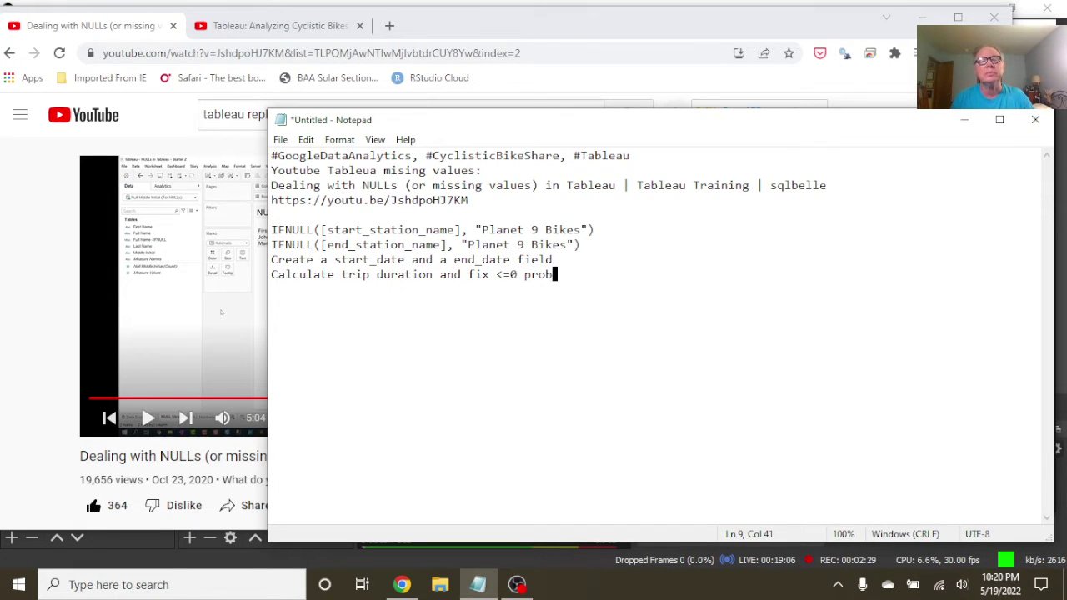
pyautogui.write('lems')
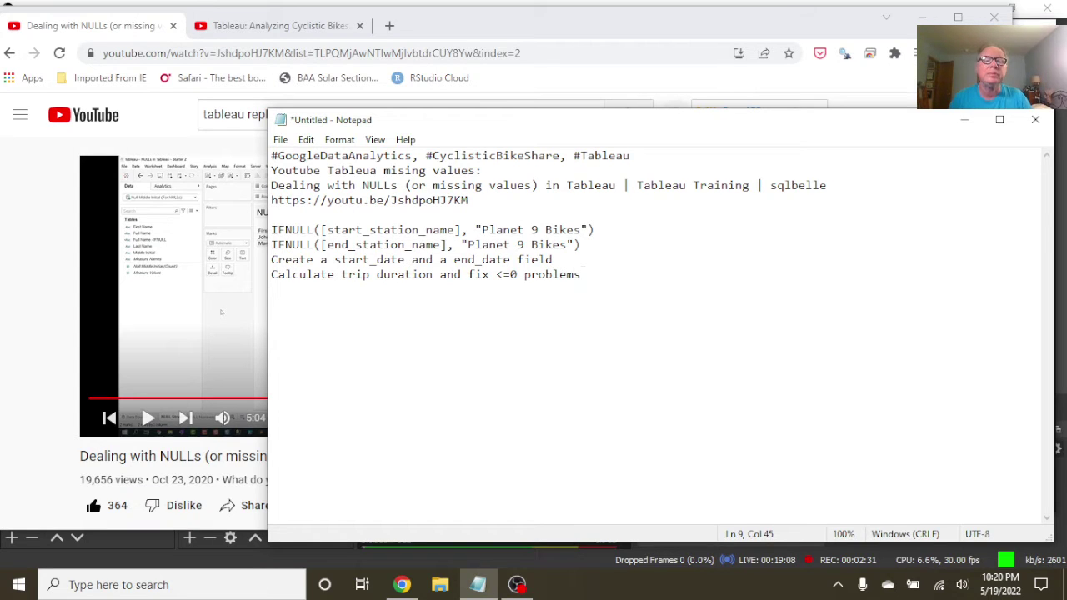
# Step: Start a new line below the trip duration note
pyautogui.press('Return')
pyautogui.write('Calc')
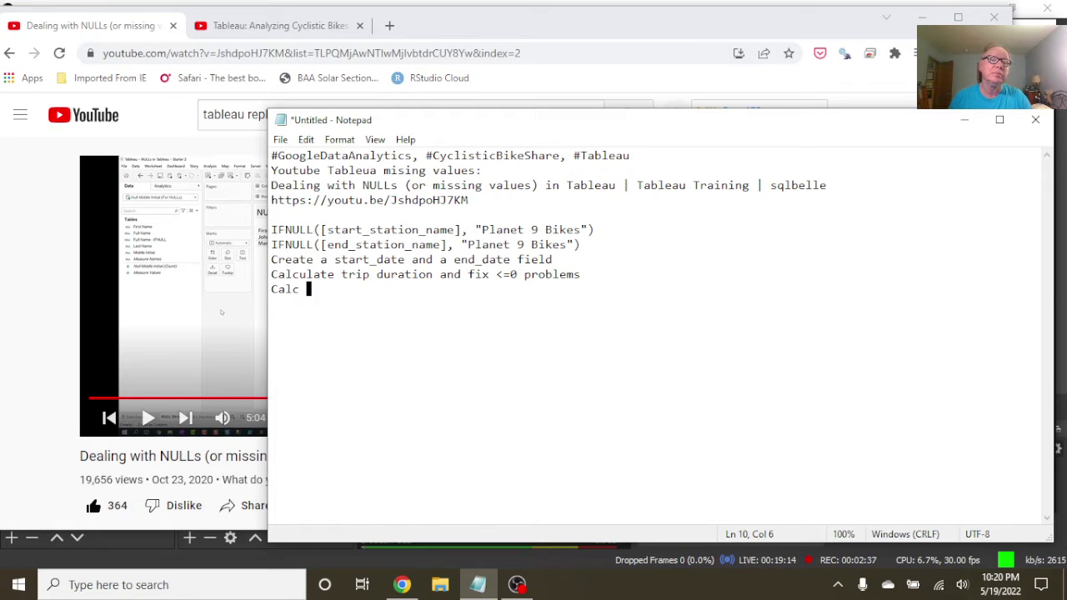
pyautogui.write('hour ')
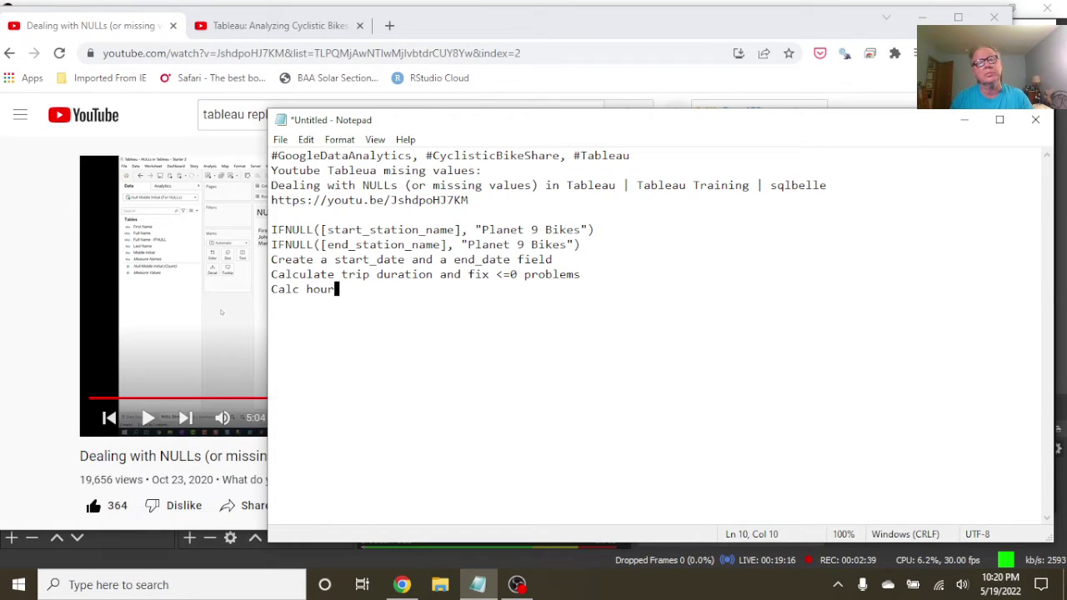
pyautogui.write('relati')
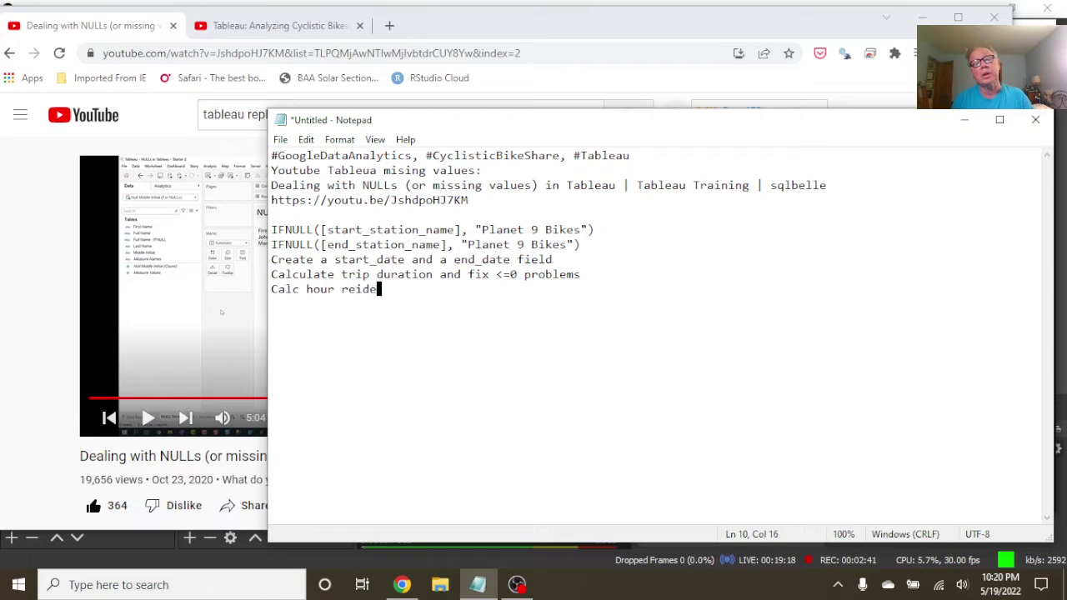
pyautogui.press('BackSpace')
pyautogui.press('BackSpace')
pyautogui.press('BackSpace')
pyautogui.press('BackSpace')
pyautogui.press('BackSpace')
pyautogui.write('ide sta')
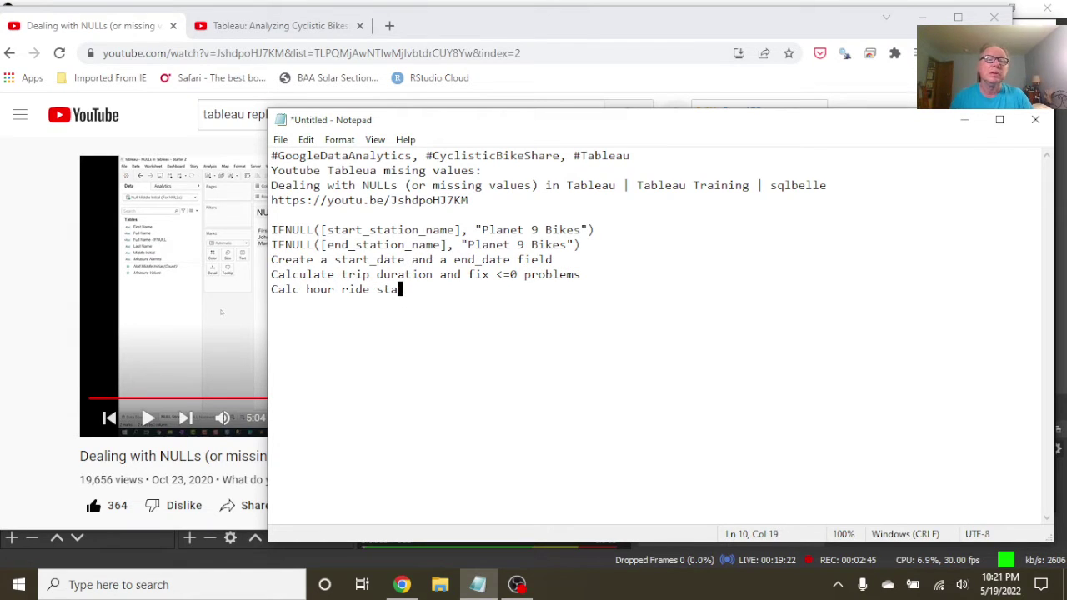
pyautogui.press('BackSpace')
pyautogui.press('BackSpace')
pyautogui.press('BackSpace')
pyautogui.press('BackSpace')
pyautogui.press('BackSpace')
pyautogui.press('BackSpace')
pyautogui.press('BackSpace')
pyautogui.press('BackSpace')
pyautogui.press('BackSpace')
pyautogui.press('BackSpace')
pyautogui.press('BackSpace')
pyautogui.press('BackSpace')
pyautogui.press('BackSpace')
pyautogui.press('BackSpace')
pyautogui.press('BackSpace')
pyautogui.press('BackSpace')
pyautogui.press('BackSpace')
pyautogui.press('BackSpace')
# Step: Write the note "Start and end hour for ride" on the new line
pyautogui.write('Start')
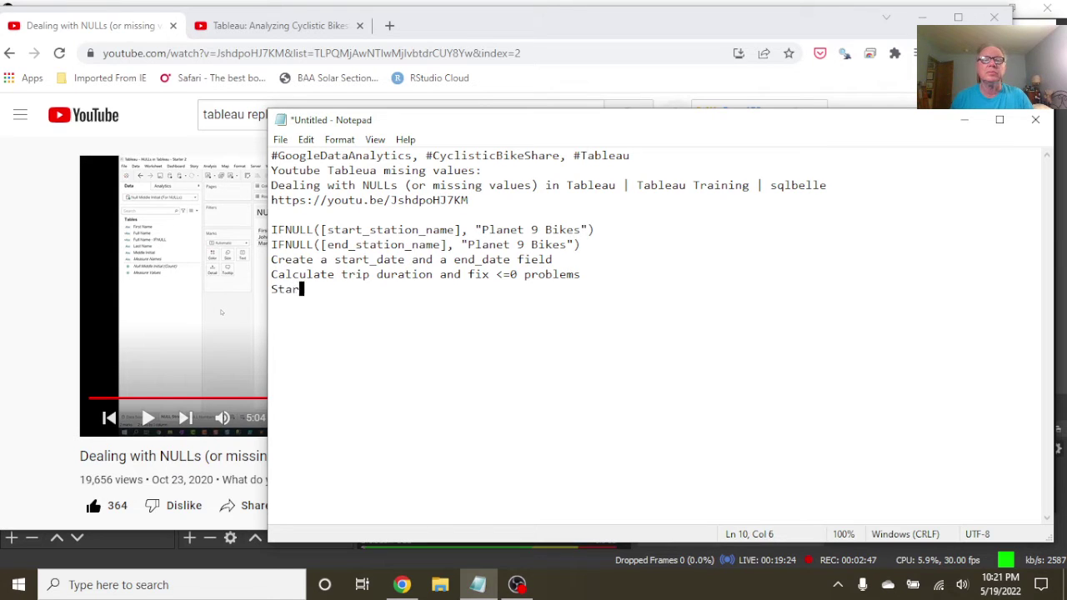
pyautogui.write(' and end hou')
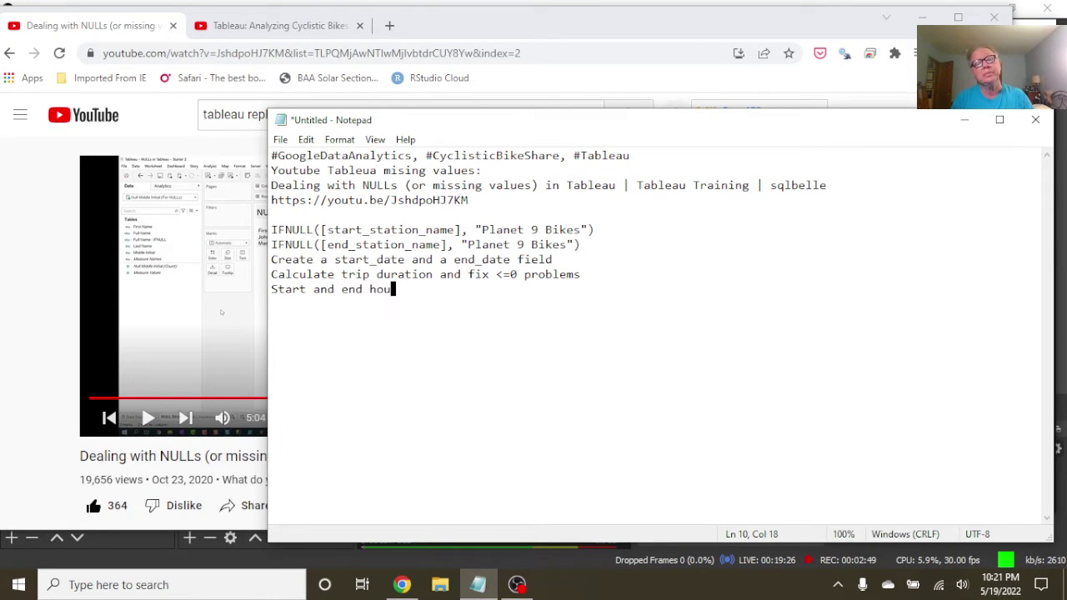
pyautogui.write('r for ')
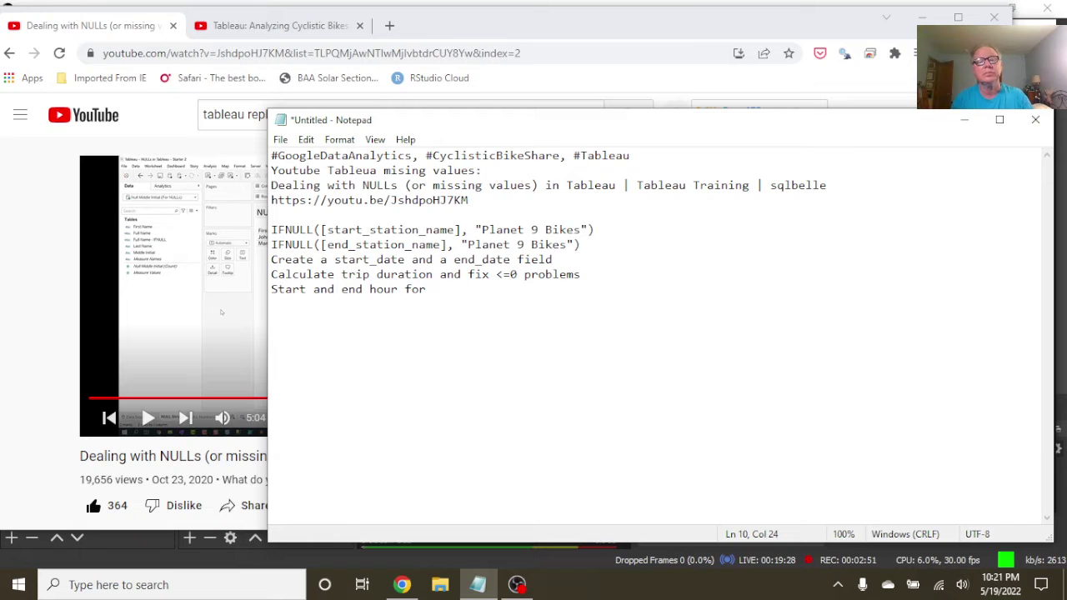
pyautogui.write('ride')
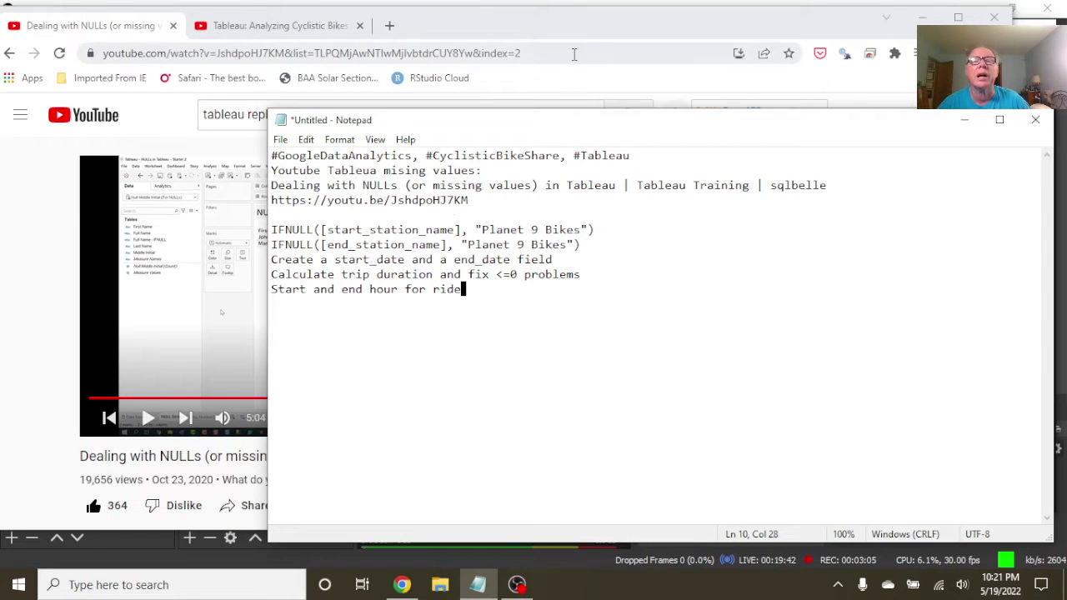
# Step: Minimize the YouTube browser window and move the Notepad window clear of the stream chat
pyautogui.click(572, 53)
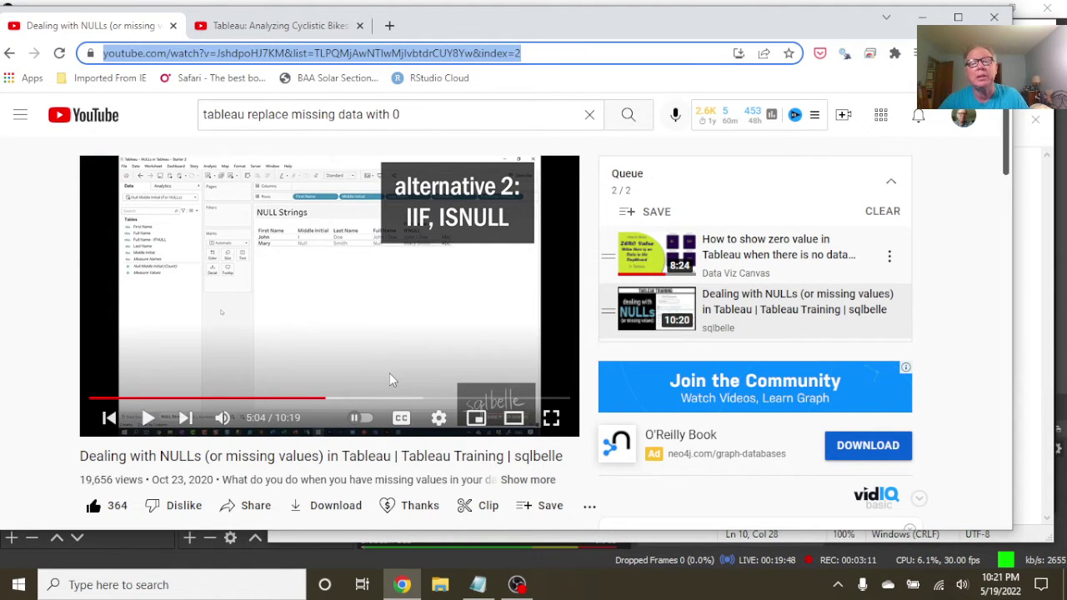
pyautogui.click(919, 17)
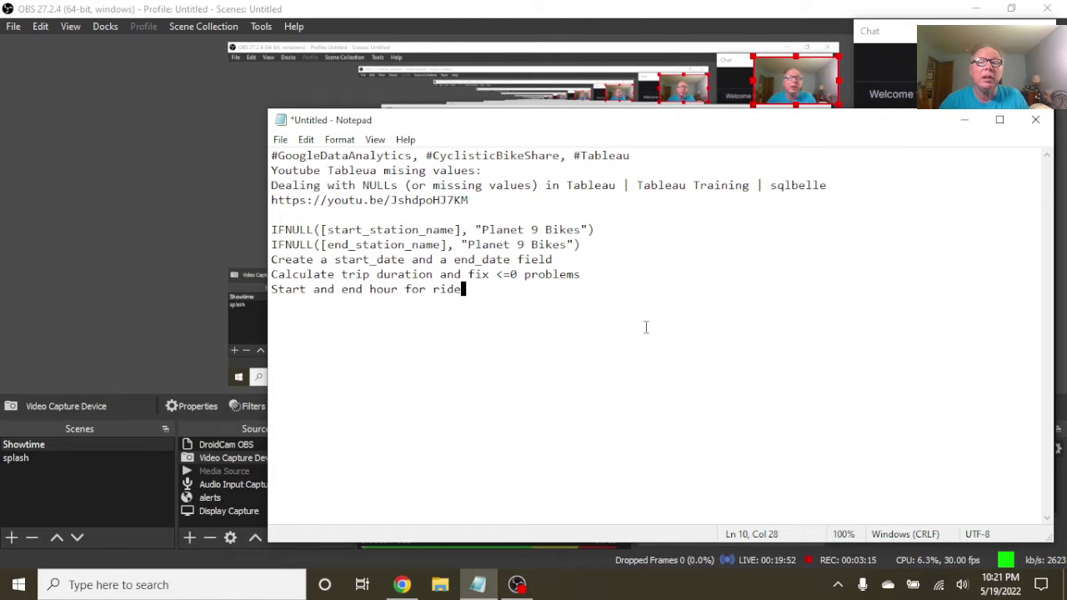
pyautogui.moveTo(623, 129); pyautogui.dragTo(415, 51)
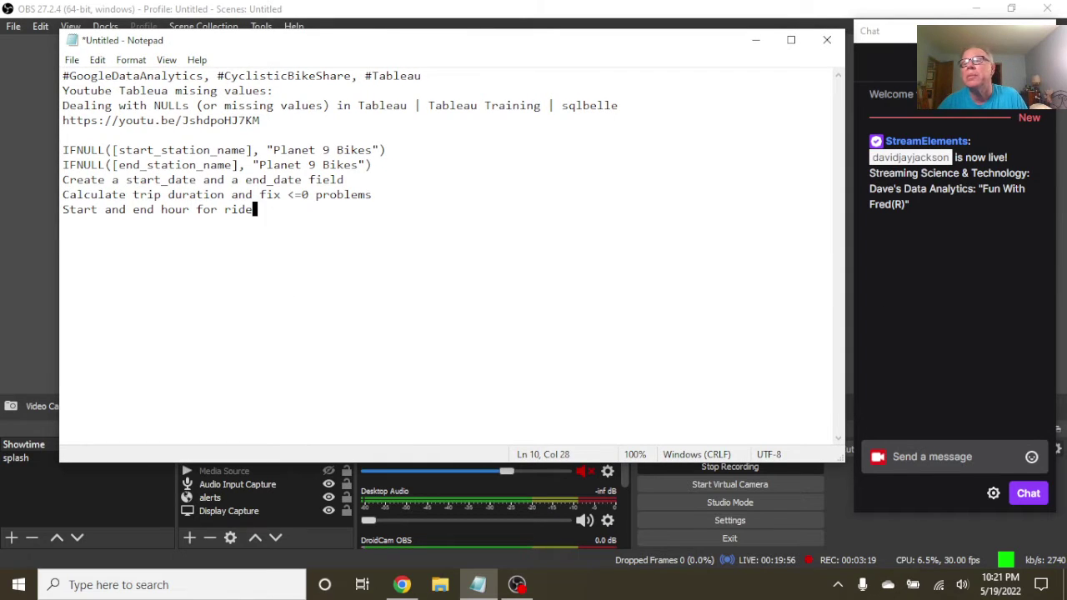
# Step: Switch to OBS, check the stream chat's user list and return to the messages
pyautogui.hotkey('alt', 'Tab')
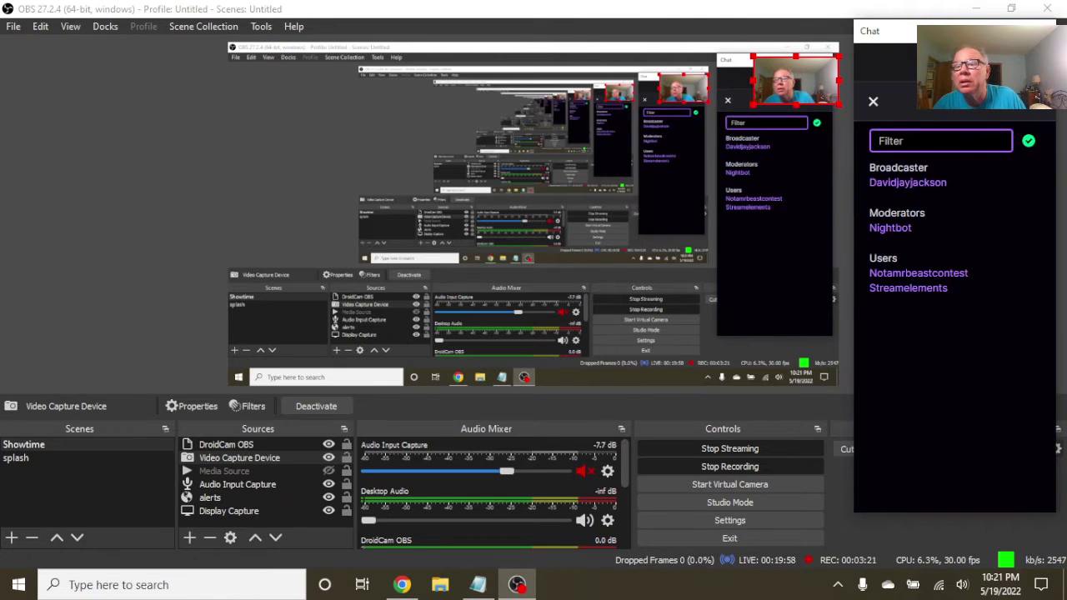
pyautogui.press('Escape')
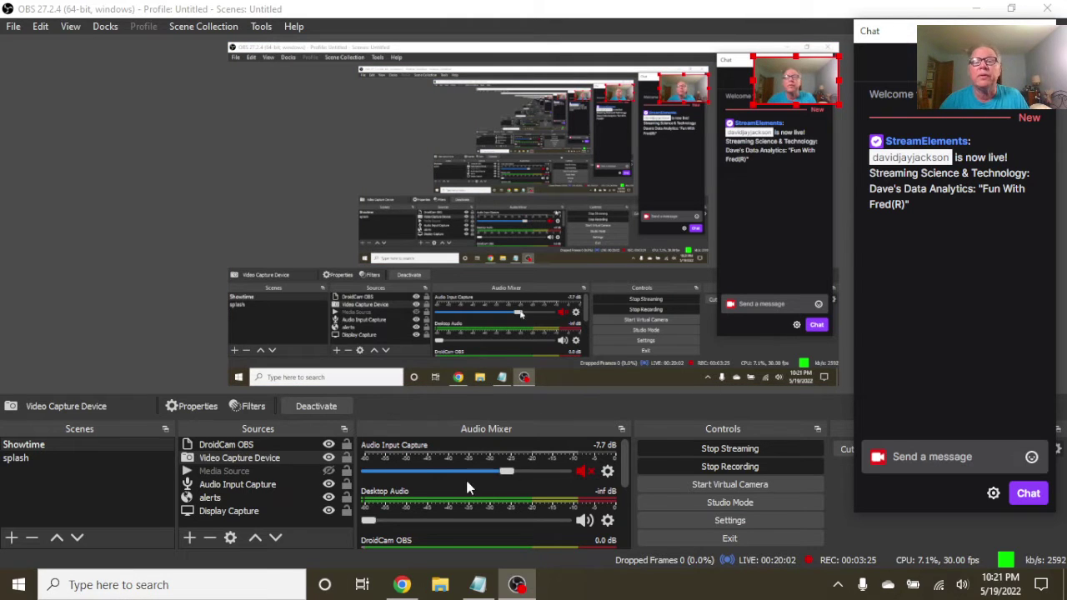
# Step: Search Windows for Tableau and launch Tableau Public 2022.1
pyautogui.click(5, 586)
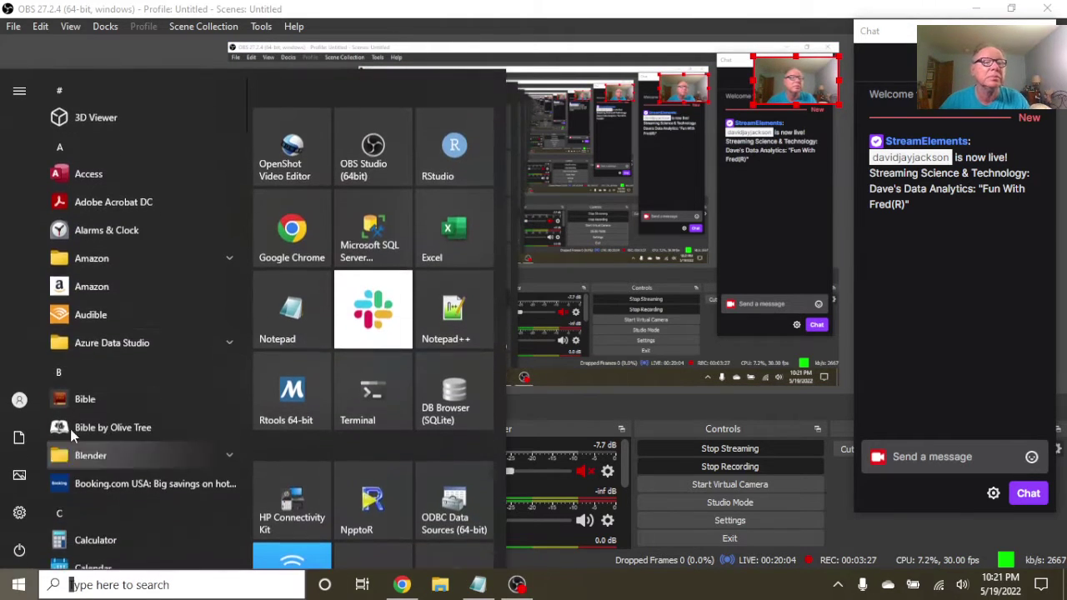
pyautogui.click(167, 585)
pyautogui.write('tb')
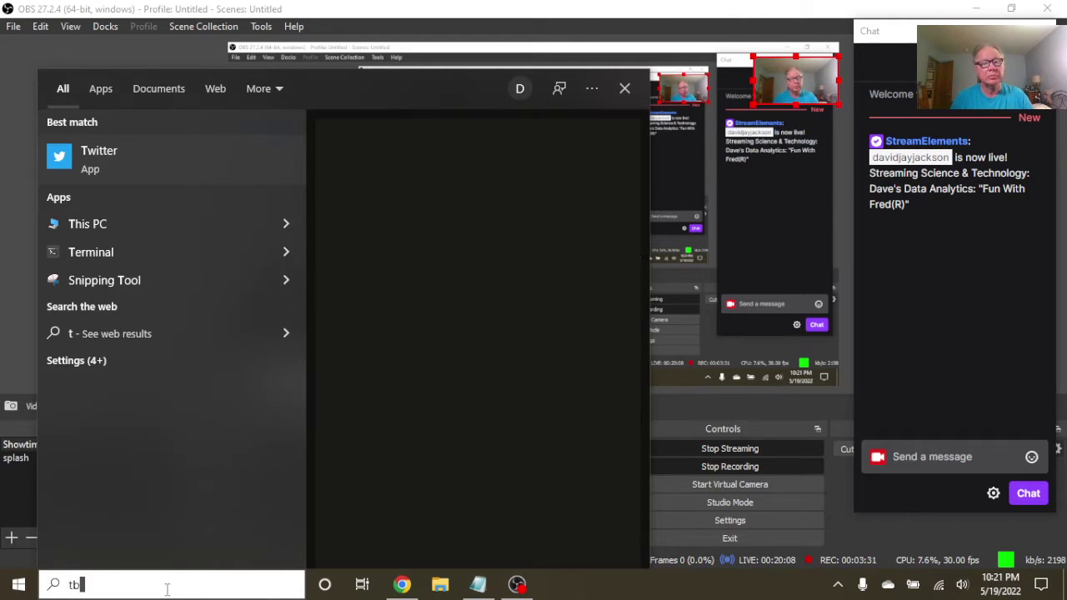
pyautogui.press('BackSpace')
pyautogui.press('BackSpace')
pyautogui.write('ab')
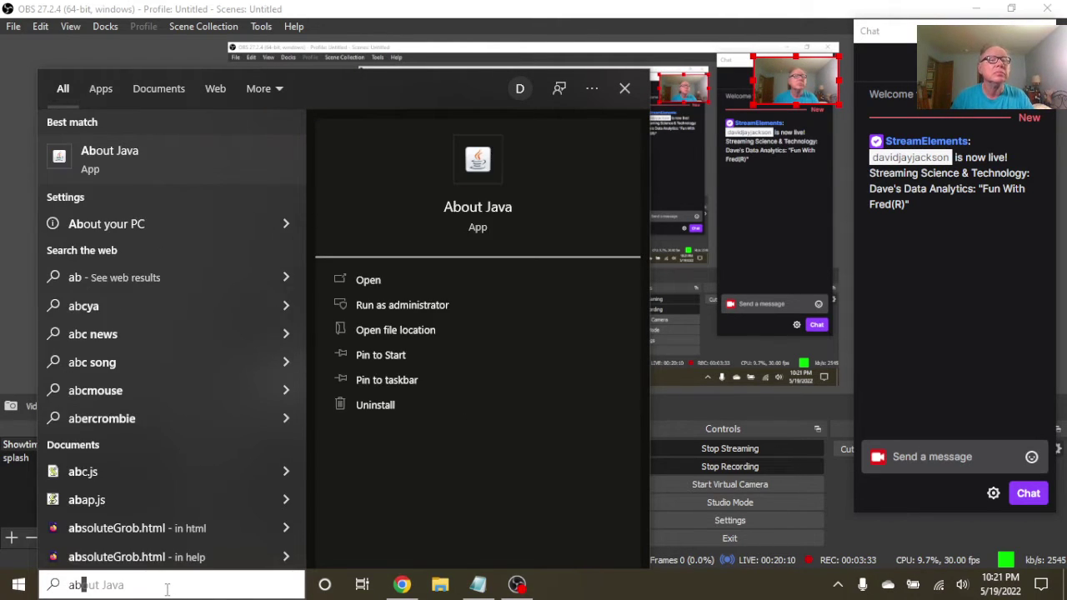
pyautogui.press('BackSpace')
pyautogui.press('BackSpace')
pyautogui.write('tab')
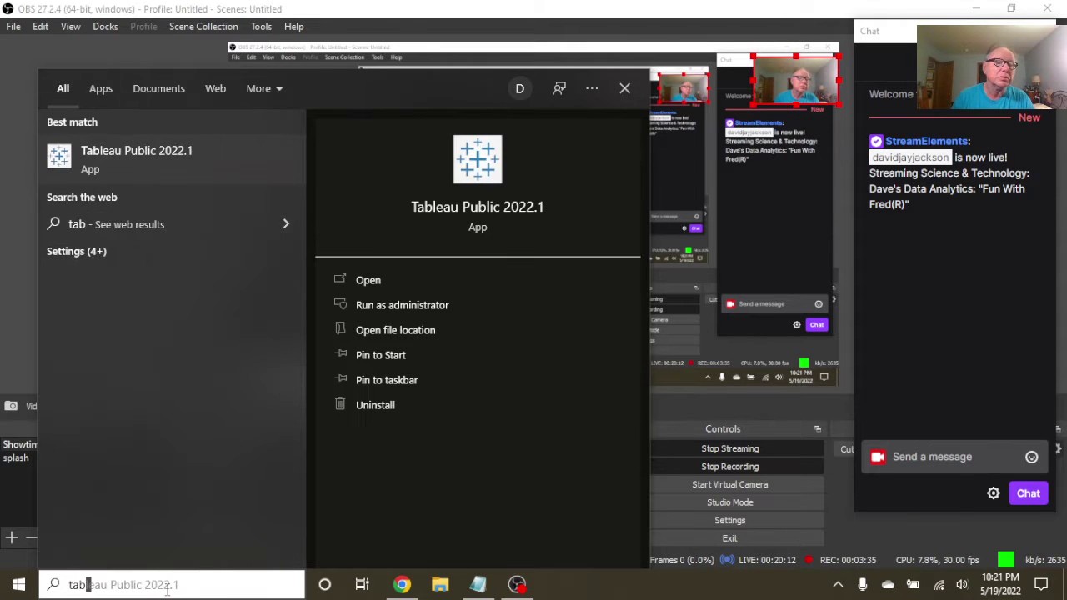
pyautogui.press('Return')
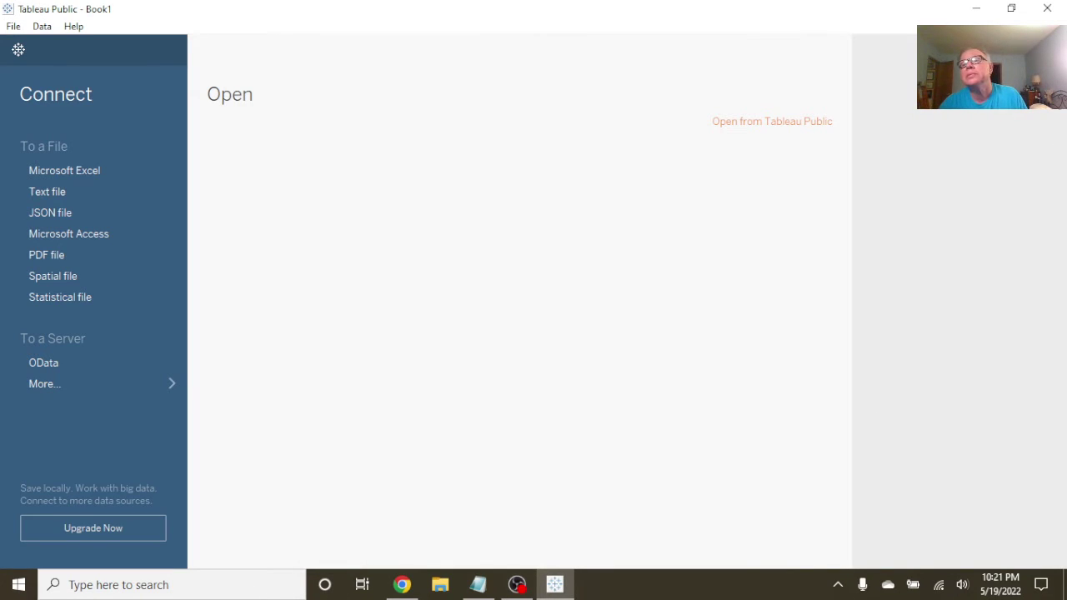
# Step: Restore the Tableau window from full screen, then reposition and widen it so it sits beside the stream chat
pyautogui.click(1012, 9)
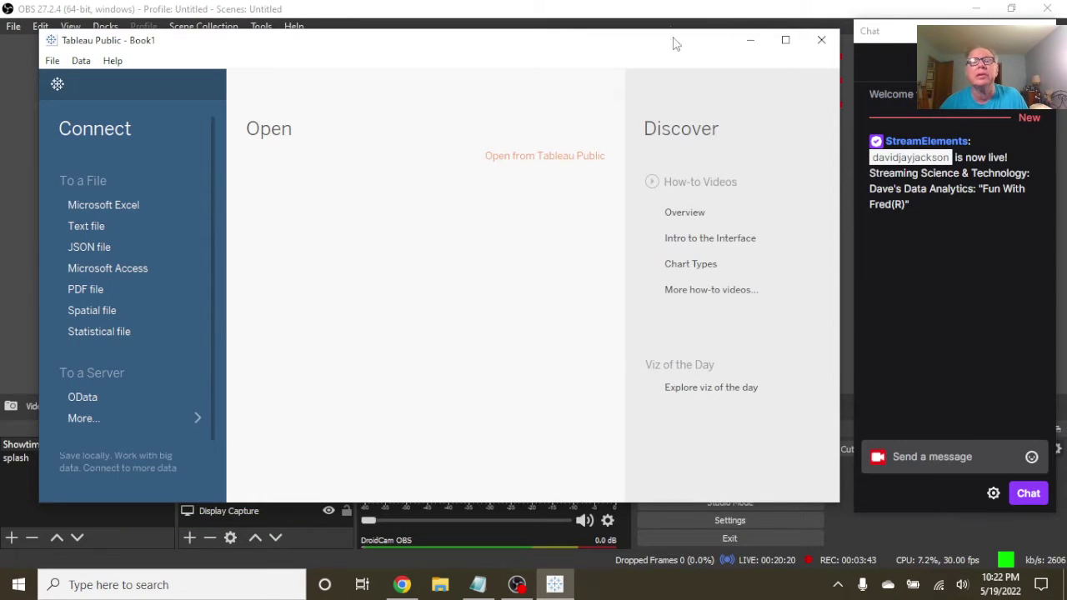
pyautogui.moveTo(675, 43); pyautogui.dragTo(606, 22)
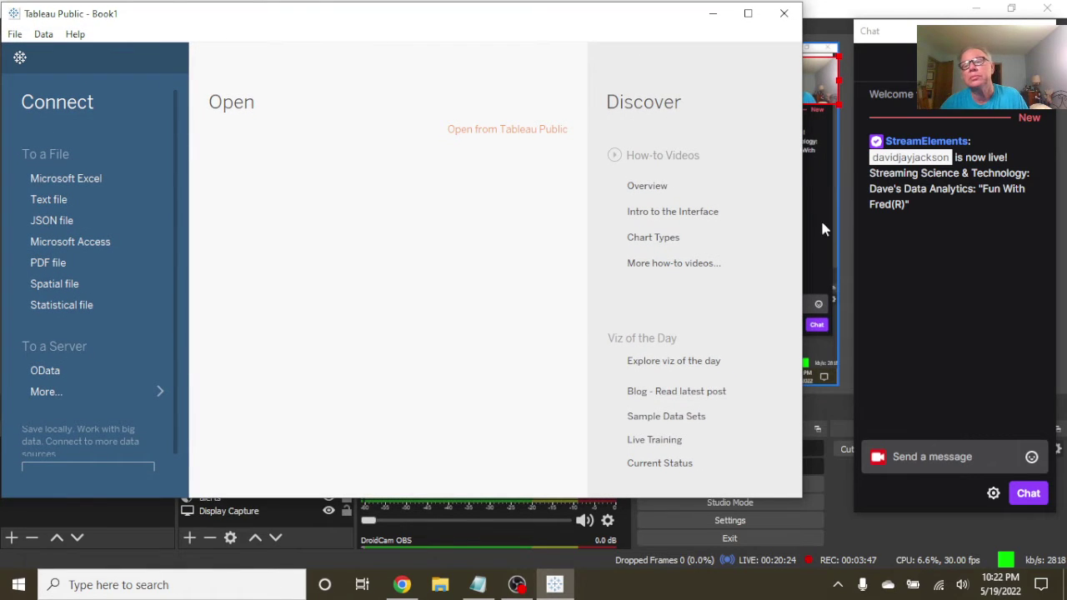
pyautogui.moveTo(801, 226); pyautogui.dragTo(839, 226)
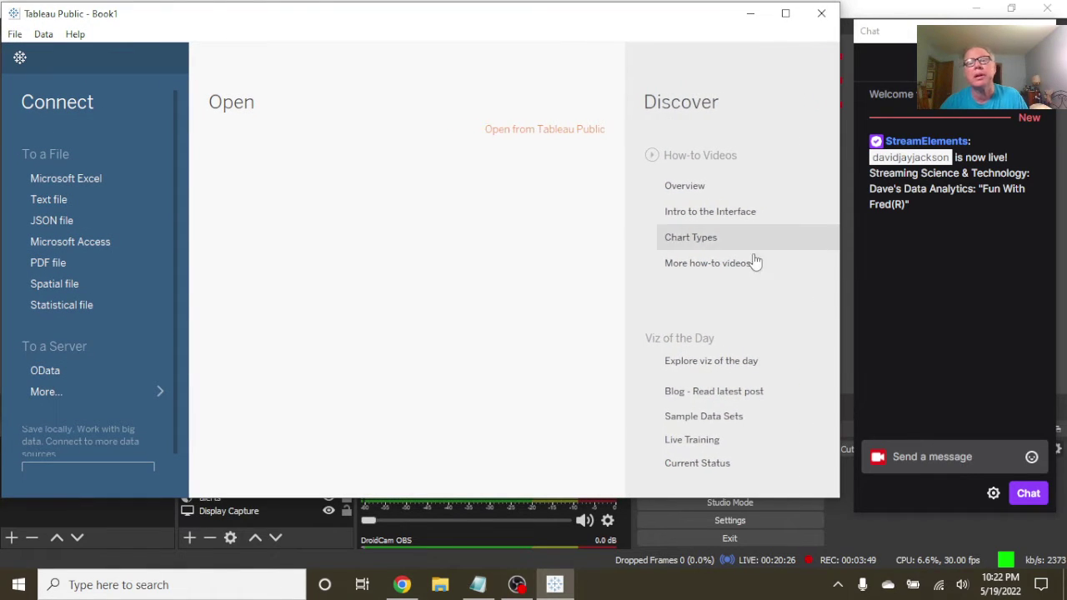
# Step: Examine the CSV files in Documents\R\Cyclistic-Bike-Share\bike_data in File Explorer and close its window
pyautogui.click(440, 586)
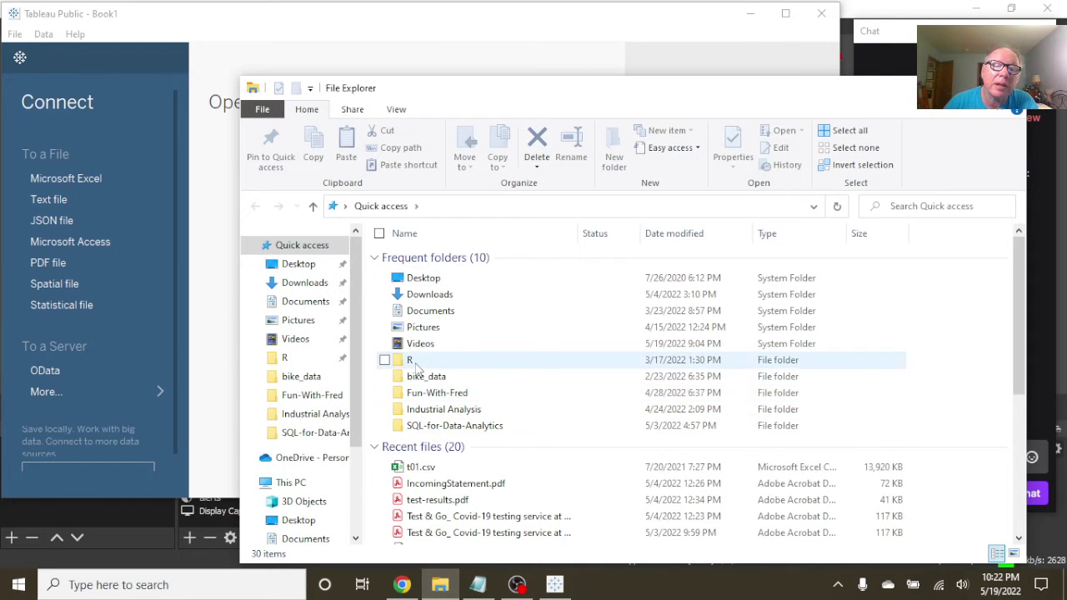
pyautogui.doubleClick(414, 365)
pyautogui.scroll(-3, 498, 388)
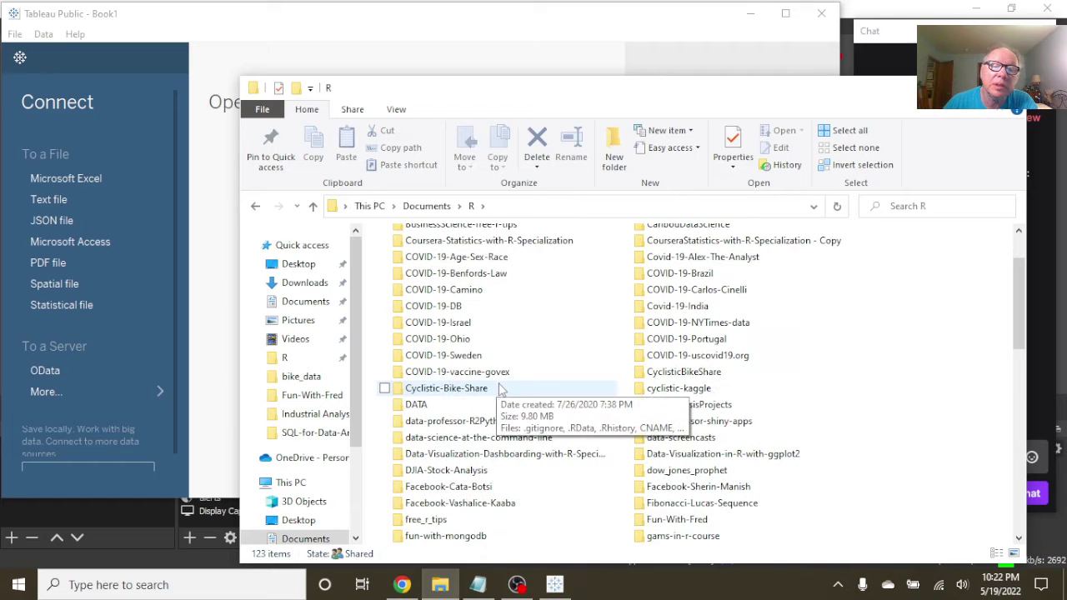
pyautogui.doubleClick(498, 389)
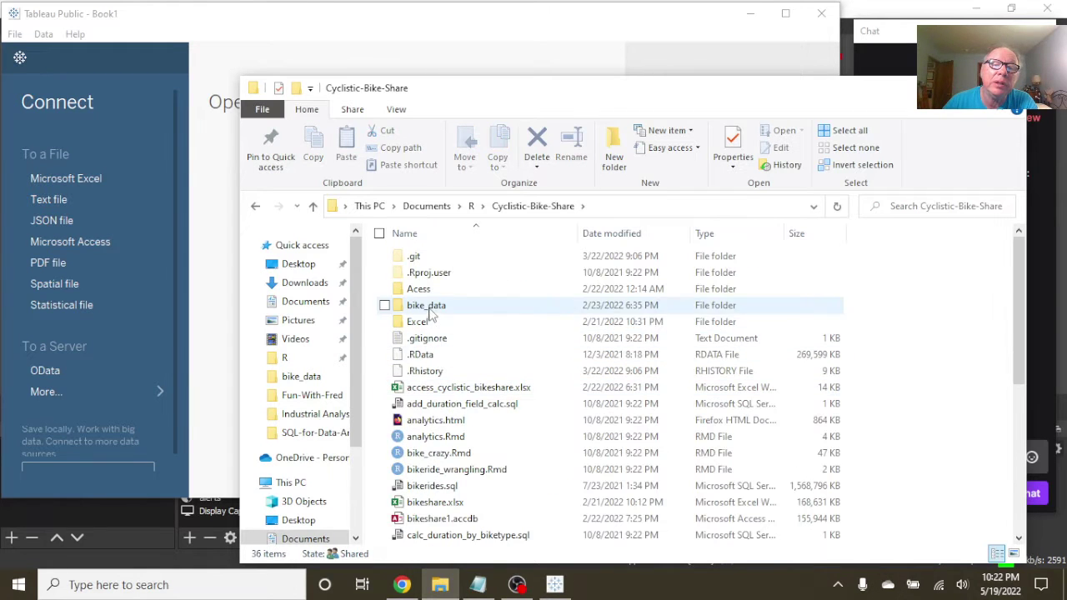
pyautogui.doubleClick(429, 306)
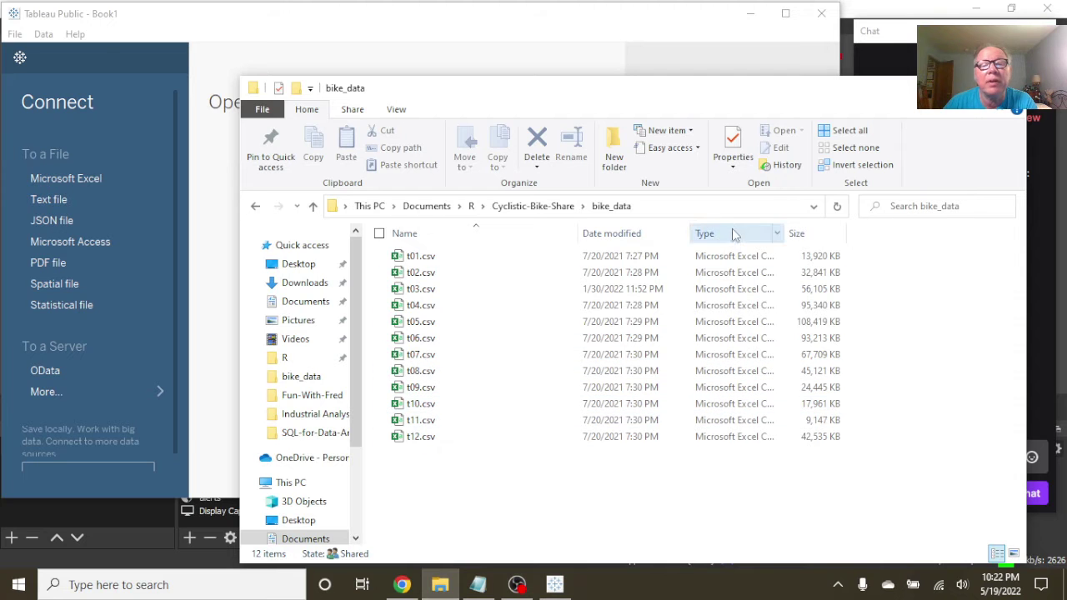
pyautogui.click(1006, 86)
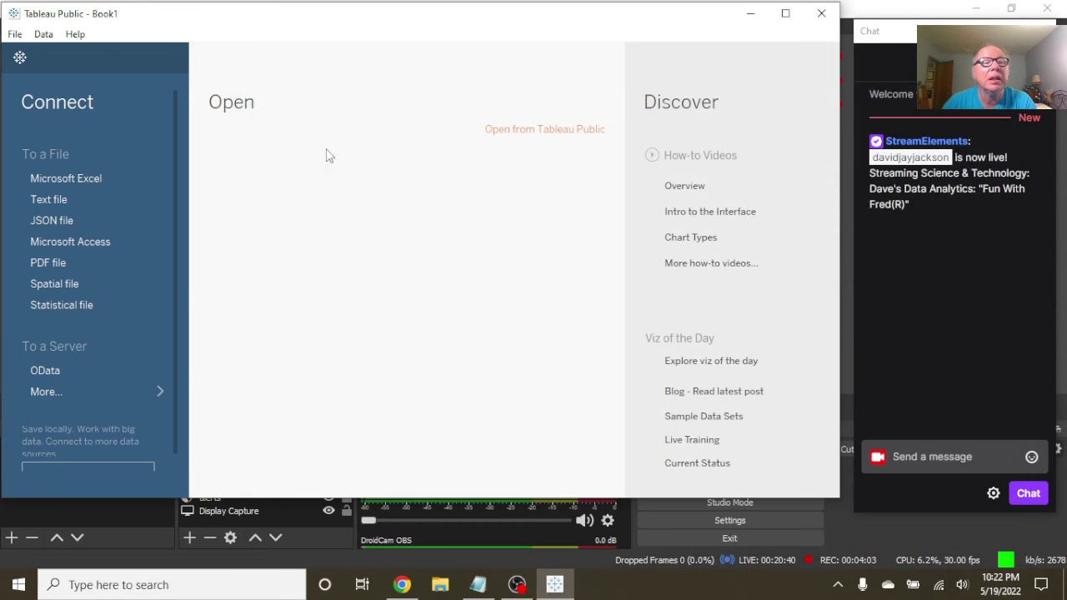
# Step: Connect Tableau to the text file t01.csv in the bike_data folder
pyautogui.click(82, 207)
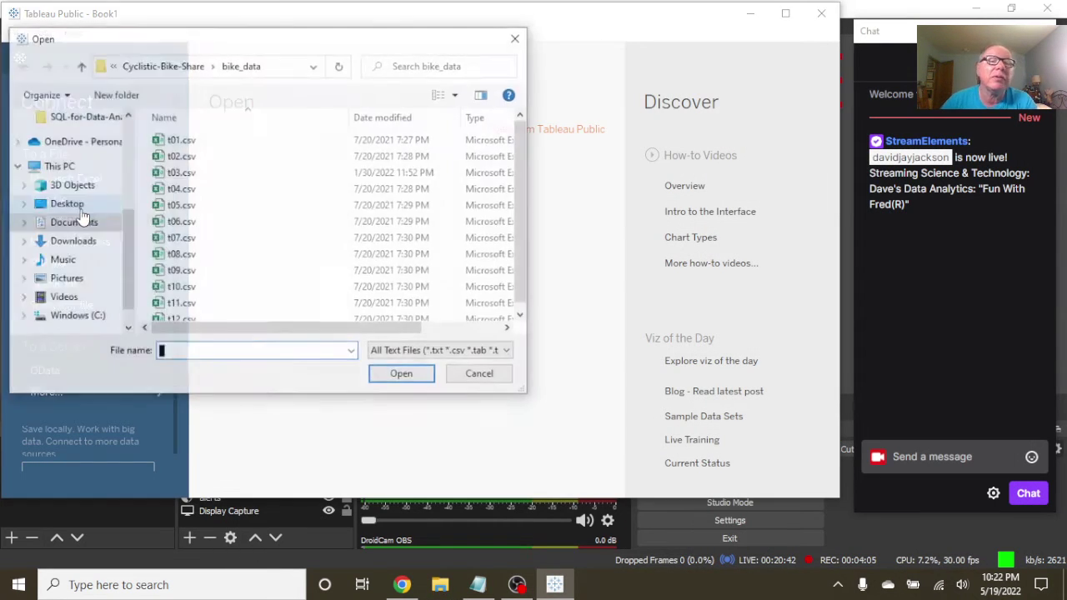
pyautogui.click(179, 140)
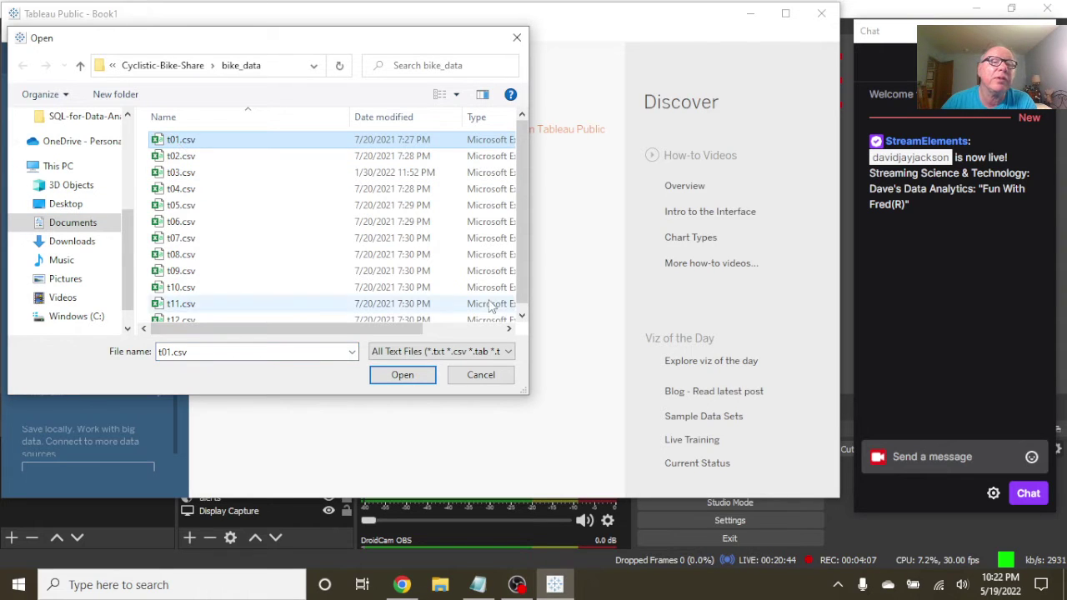
pyautogui.click(182, 189)
pyautogui.click(200, 143)
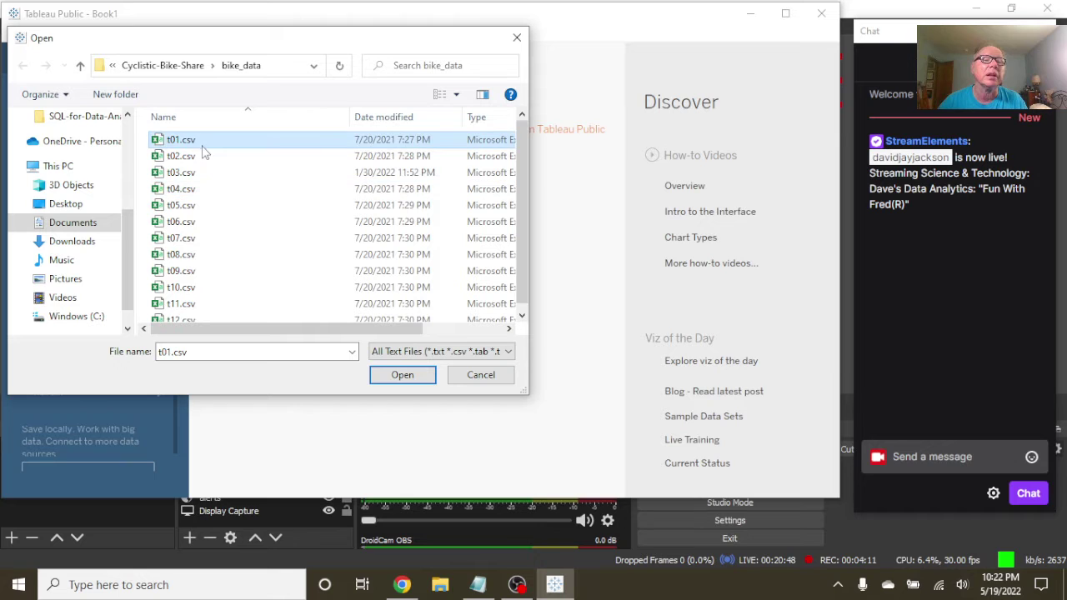
pyautogui.click(404, 377)
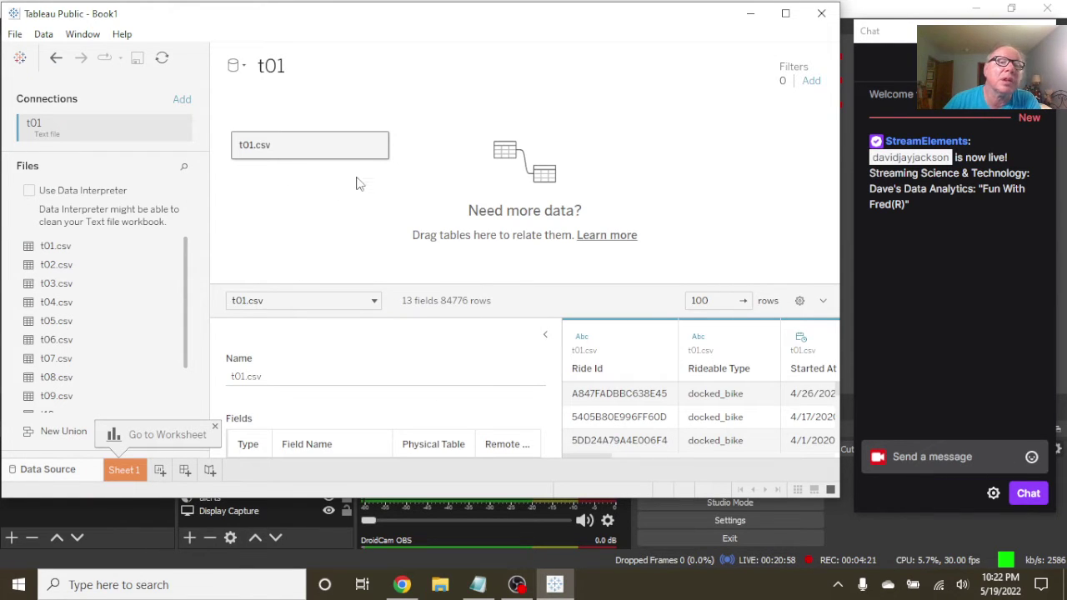
# Step: Remove the single t01.csv table from the data source canvas and add t01.csv through t12.csv as one union
pyautogui.click(377, 146)
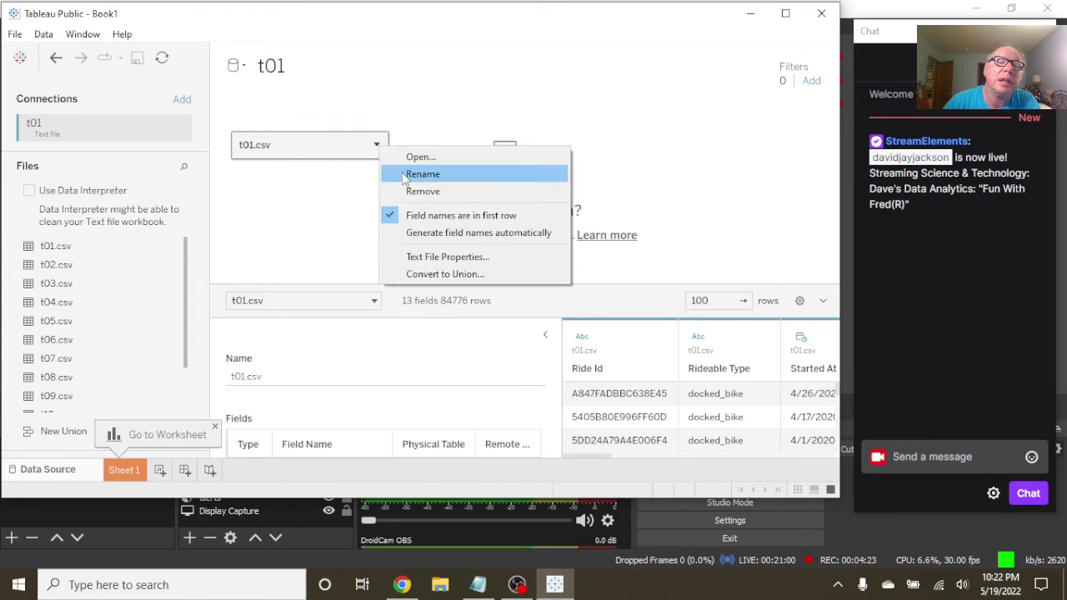
pyautogui.click(409, 190)
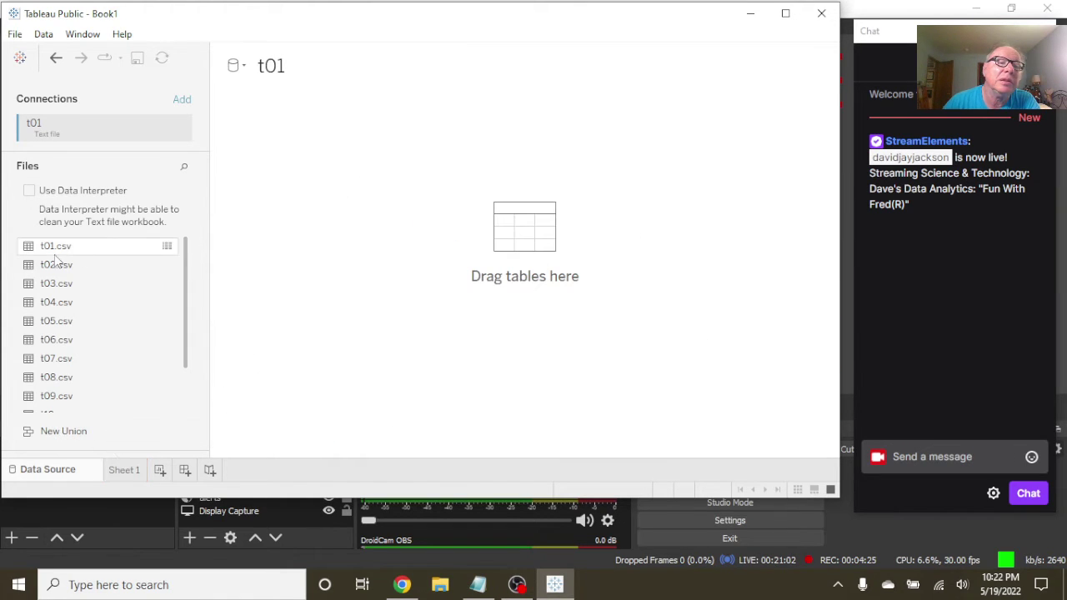
pyautogui.moveTo(184, 363); pyautogui.dragTo(184, 416)
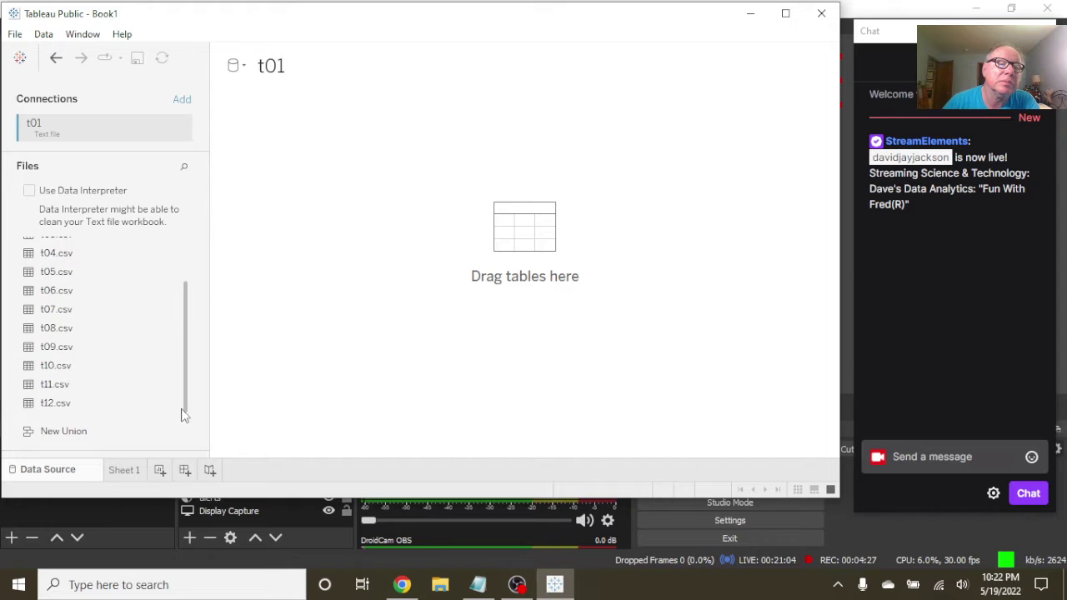
pyautogui.keyDown('shift'); pyautogui.click(40, 410); pyautogui.keyUp('shift')
pyautogui.moveTo(58, 326); pyautogui.dragTo(285, 206)
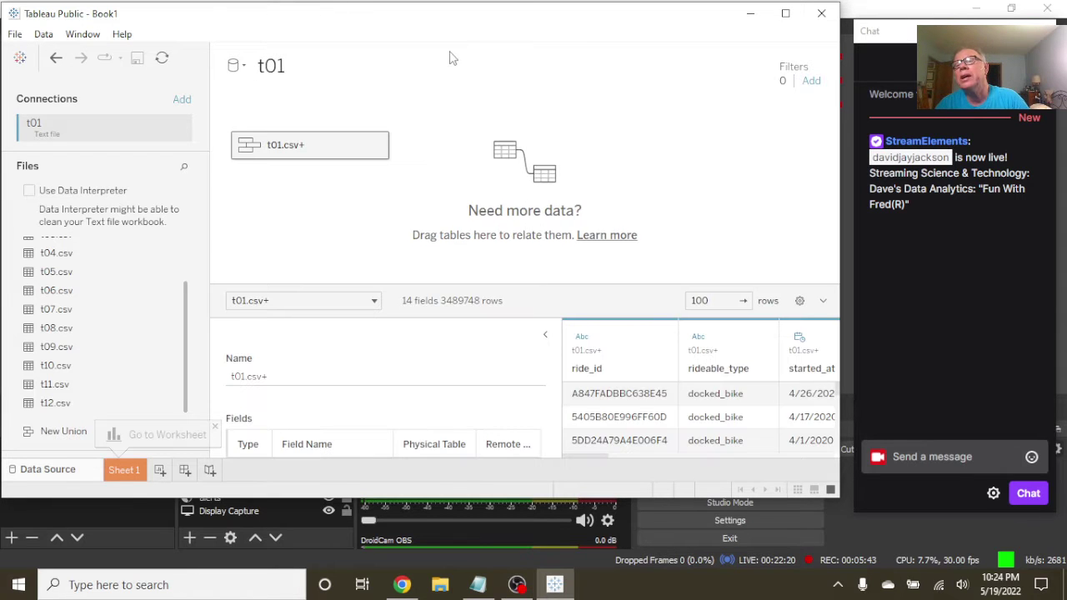
# Step: Switch to OBS and open the user list of the stream chat
pyautogui.click(1041, 60)
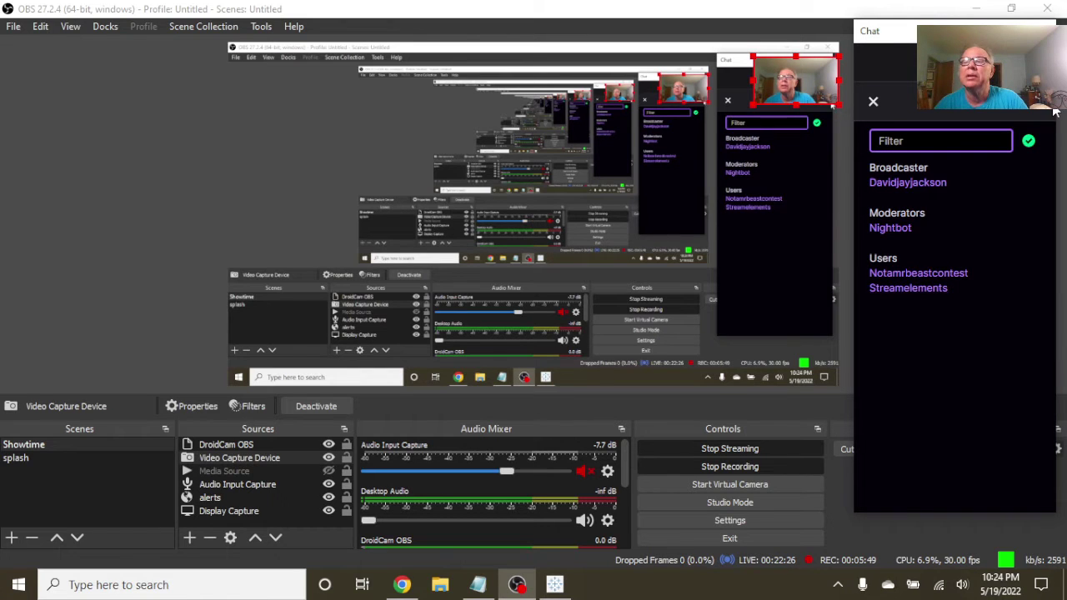
# Step: Close the chat's user list, return to Tableau Public and collapse the union's table details to widen the data preview
pyautogui.press('Escape')
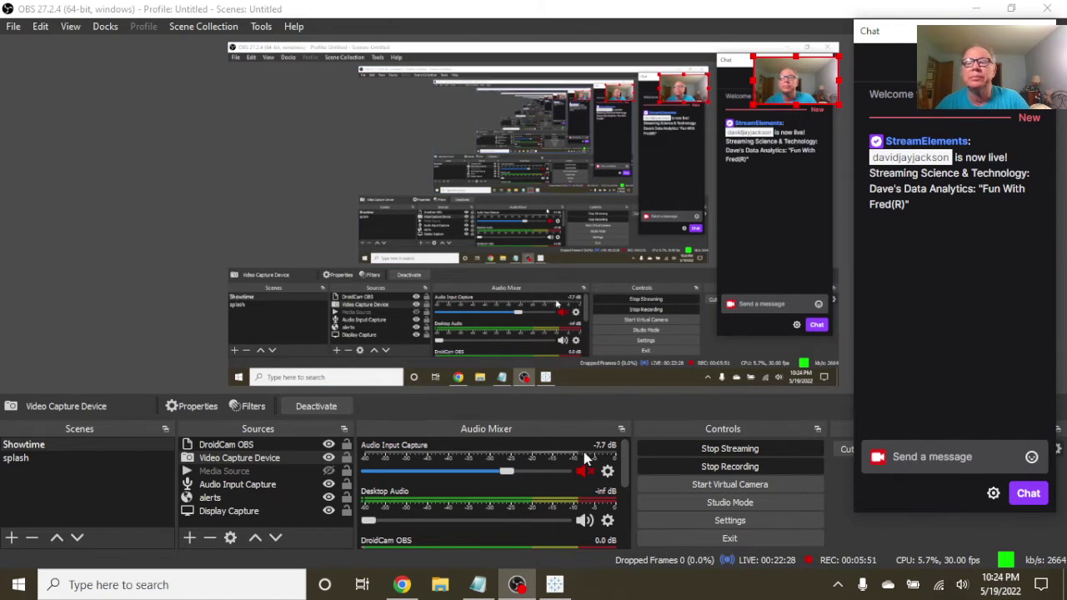
pyautogui.click(555, 584)
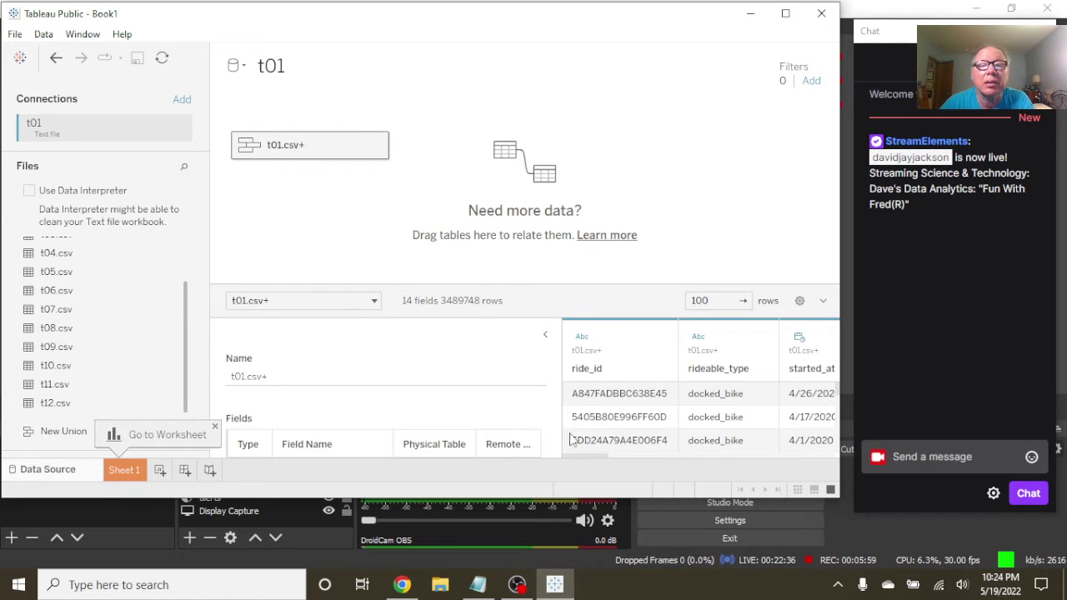
pyautogui.click(545, 335)
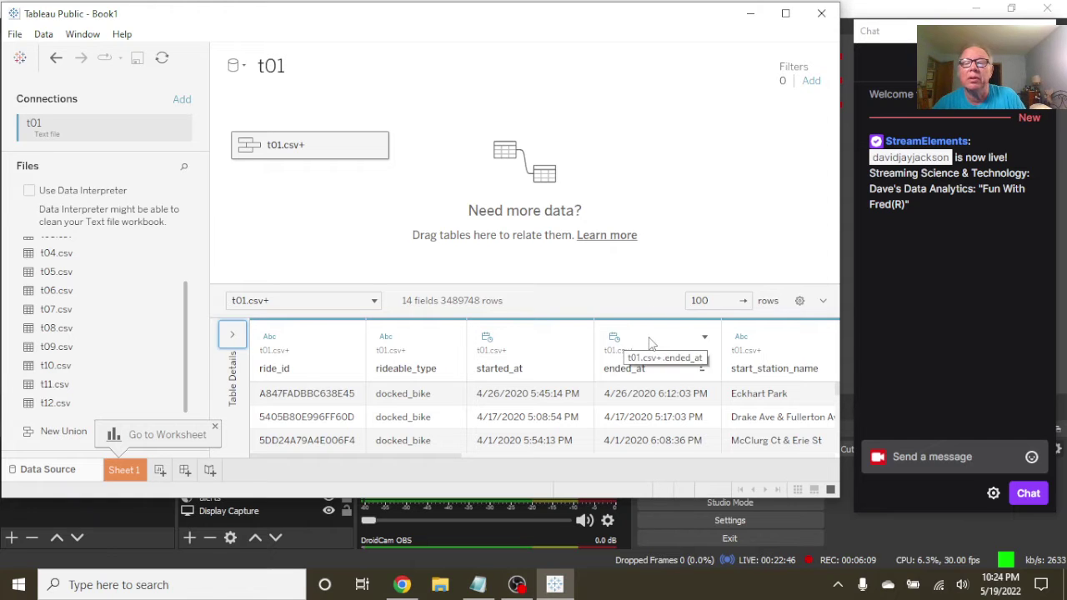
# Step: Add a data source filter on start_station_name that keeps only the Null values
pyautogui.click(811, 81)
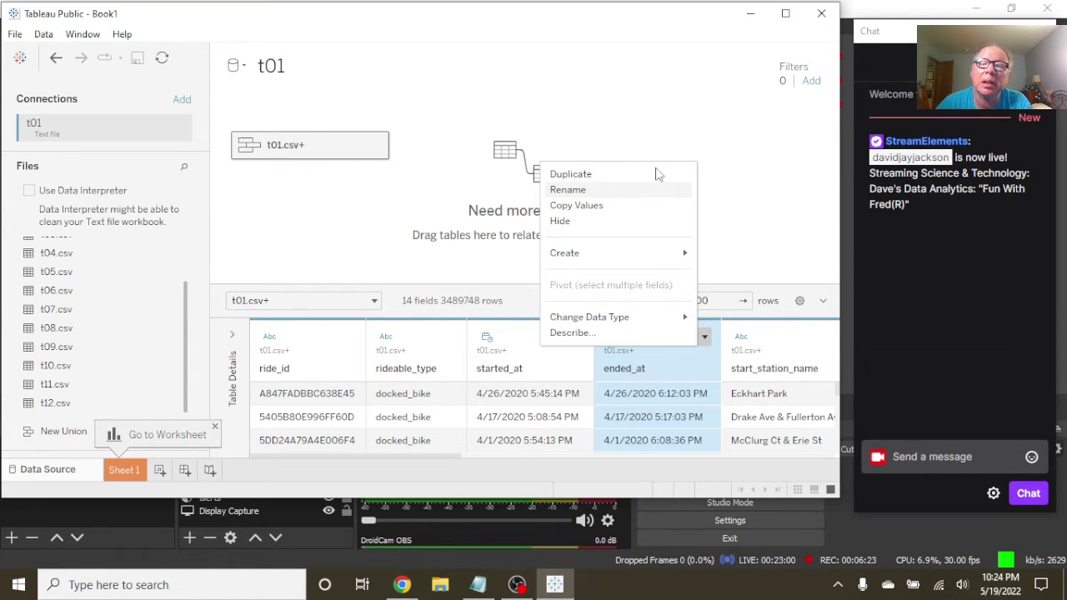
pyautogui.click(811, 81)
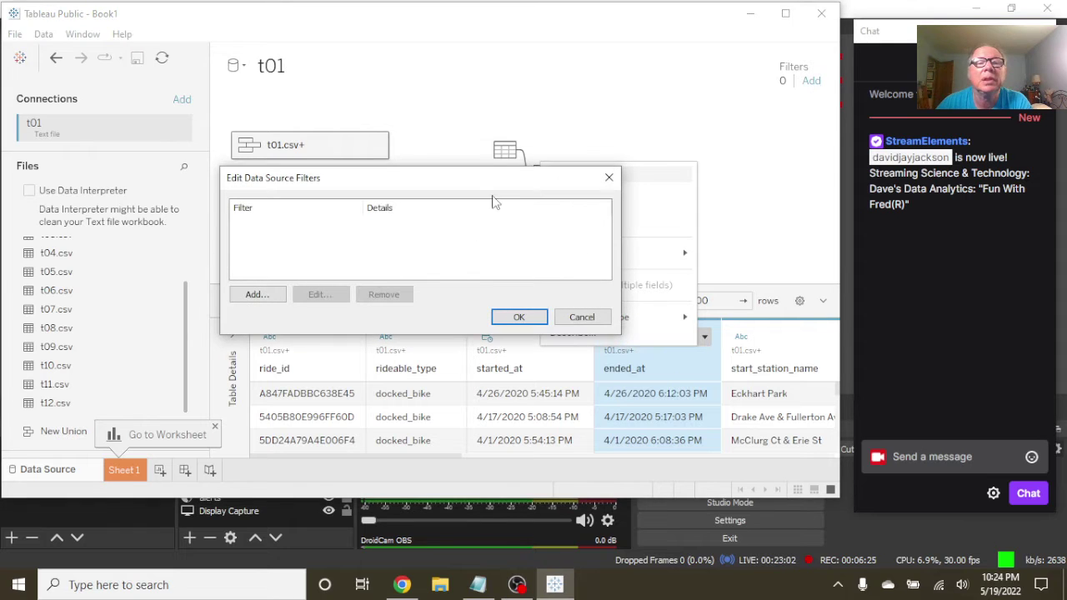
pyautogui.click(271, 300)
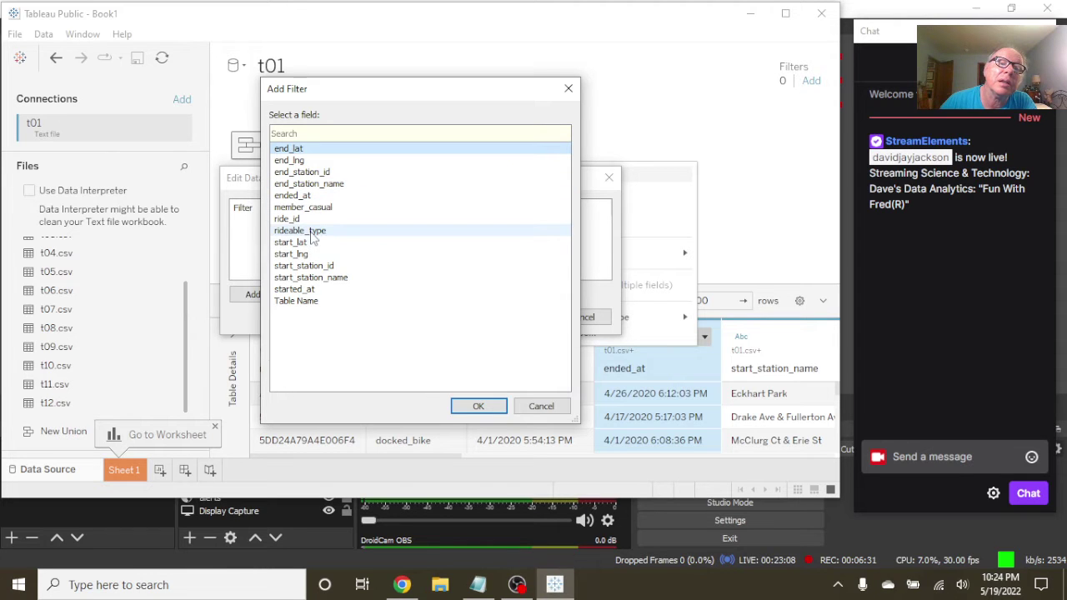
pyautogui.click(309, 277)
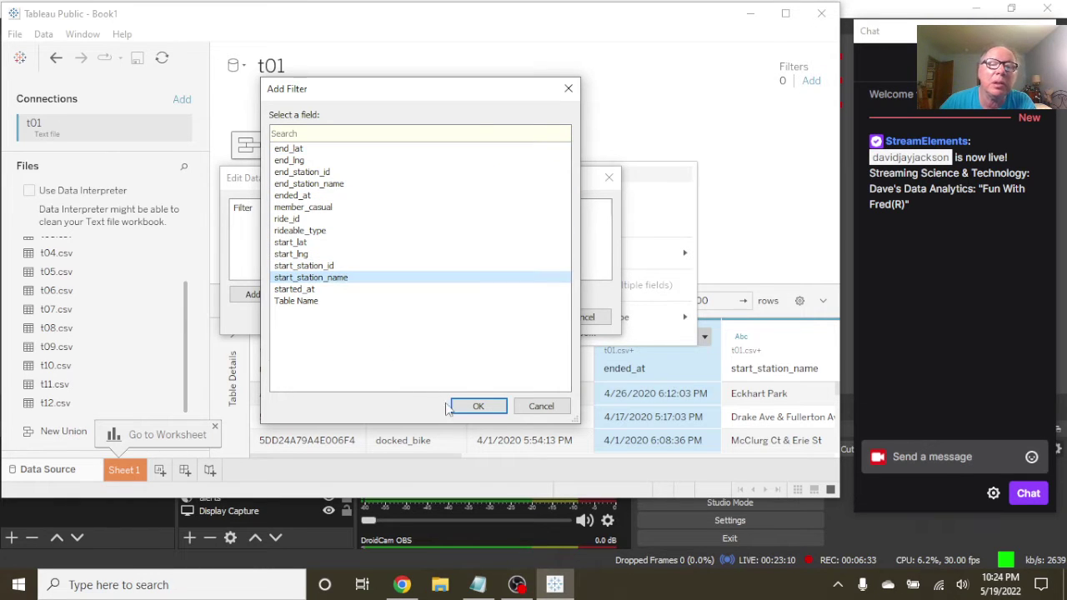
pyautogui.click(476, 406)
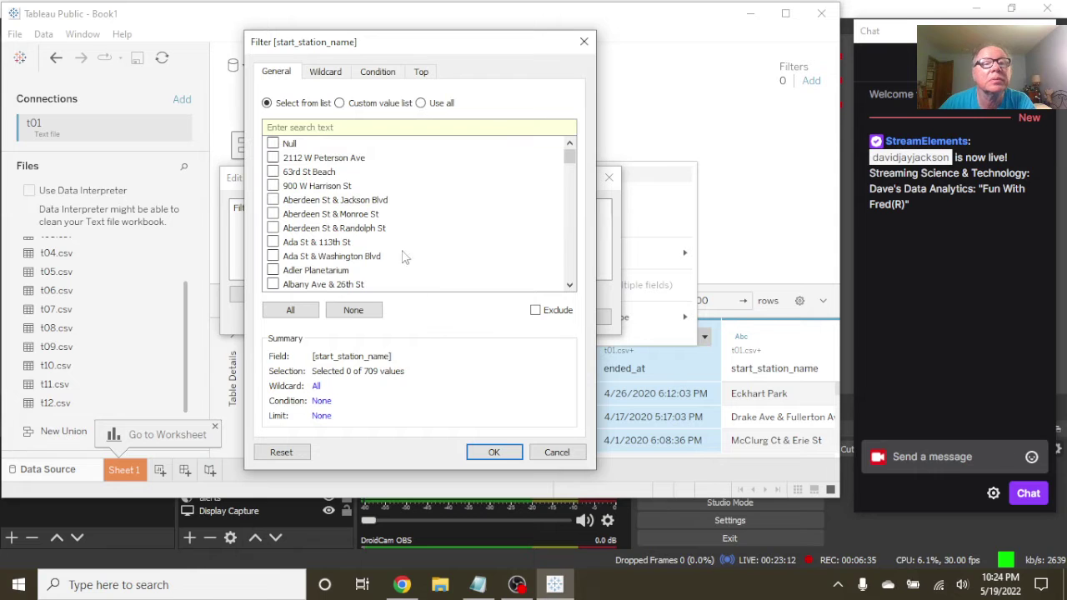
pyautogui.click(278, 146)
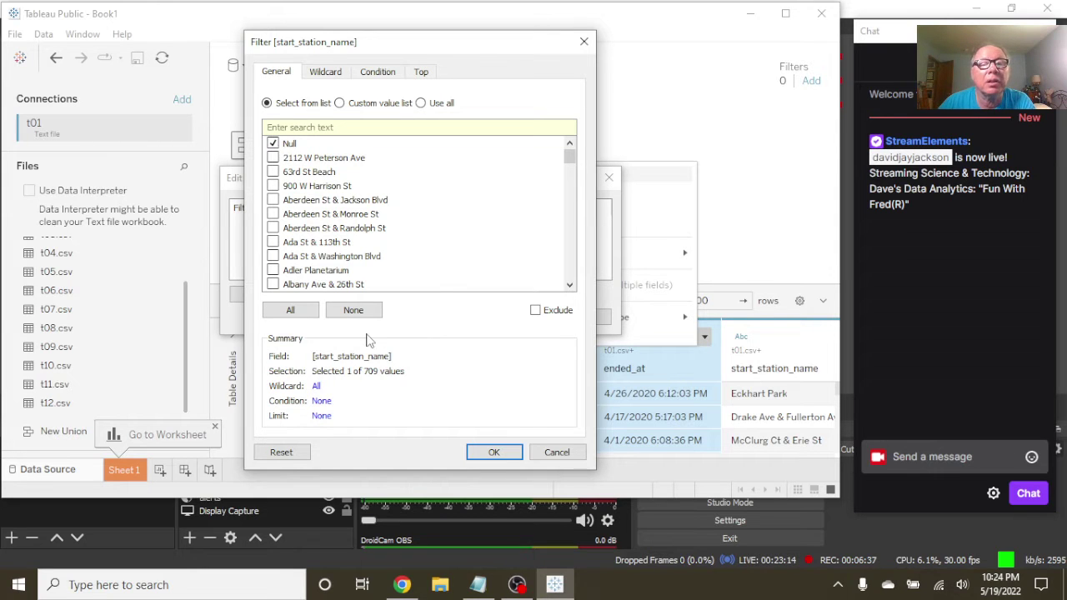
pyautogui.click(491, 454)
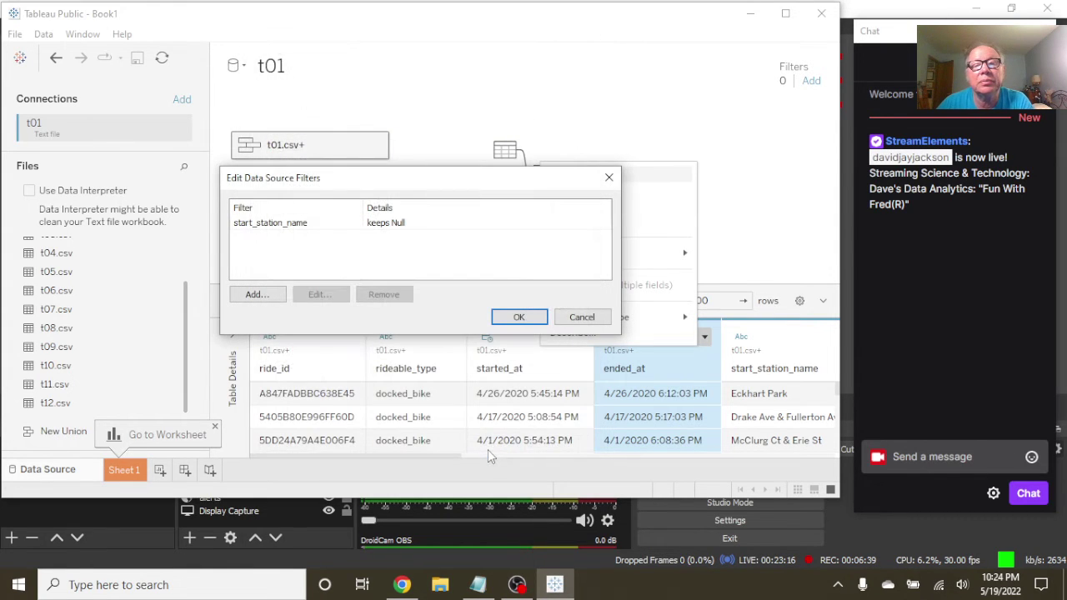
pyautogui.click(520, 318)
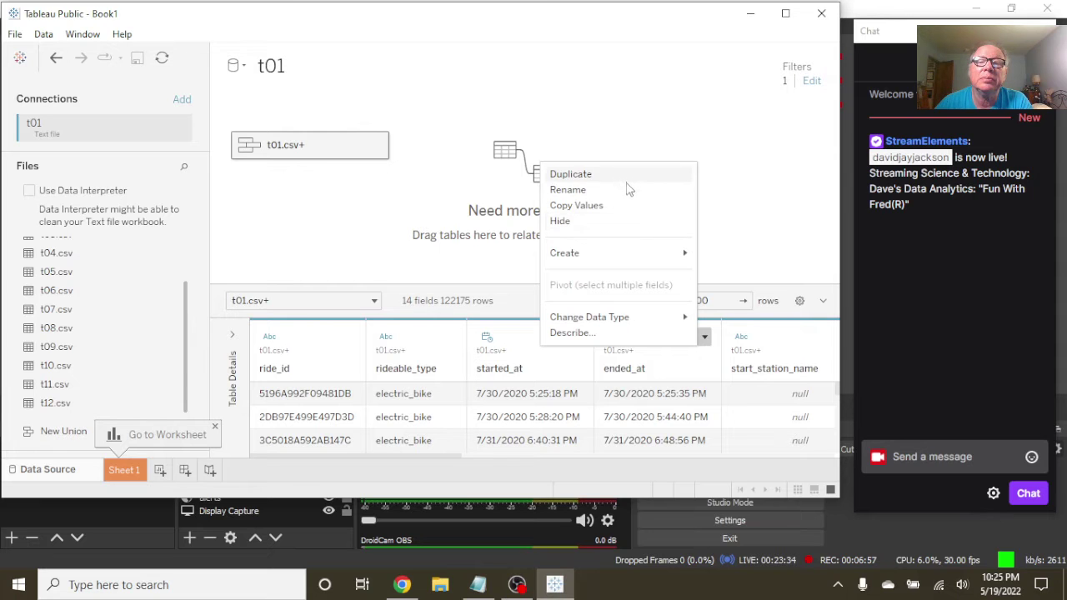
# Step: Remove the start_station_name filter from the data source filters
pyautogui.click(726, 192)
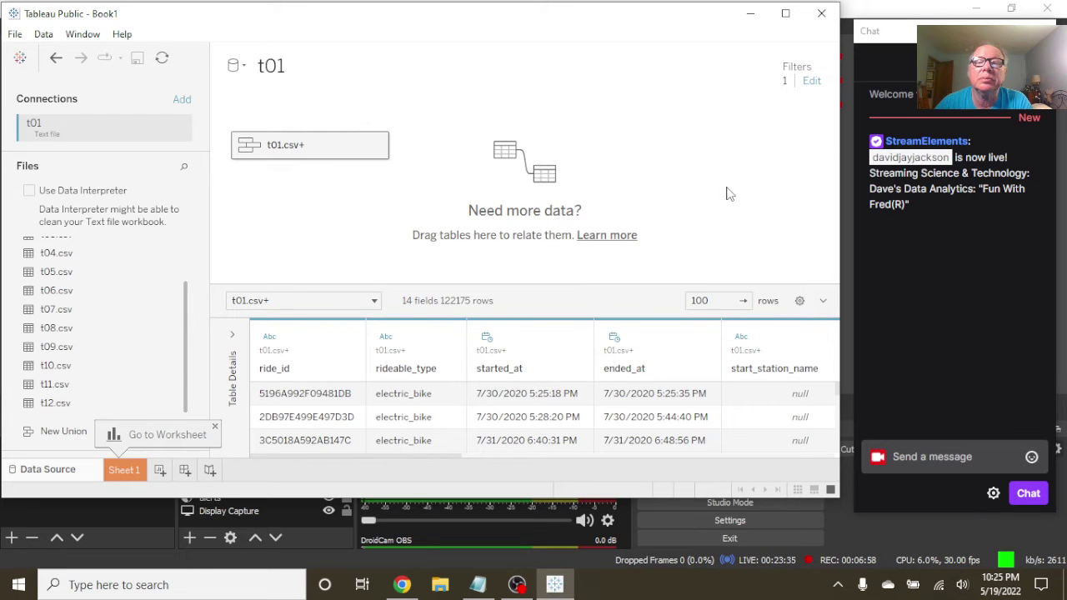
pyautogui.click(811, 81)
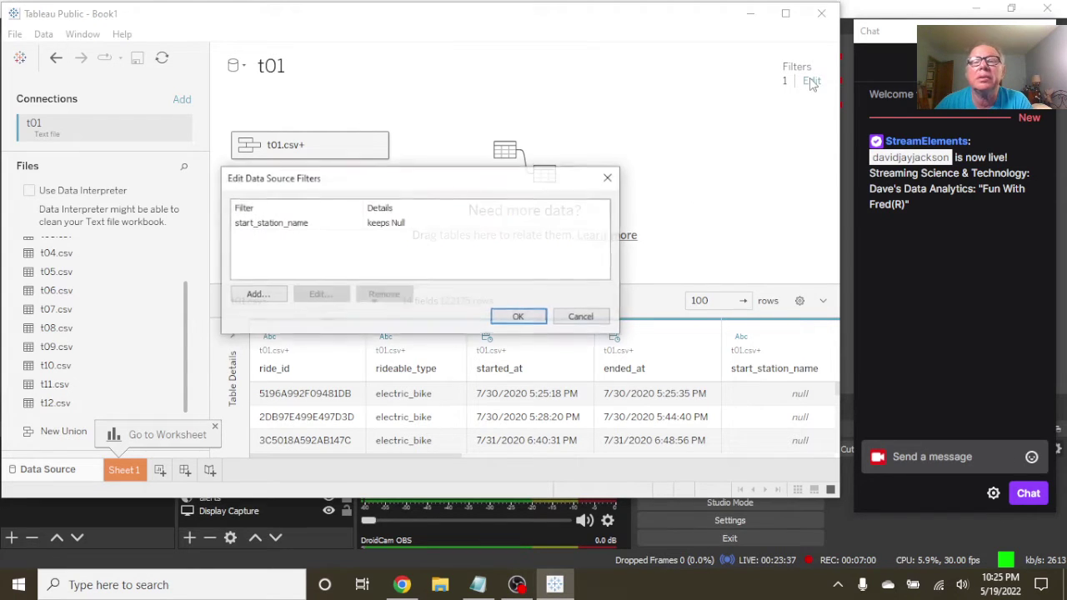
pyautogui.click(289, 225)
pyautogui.click(389, 295)
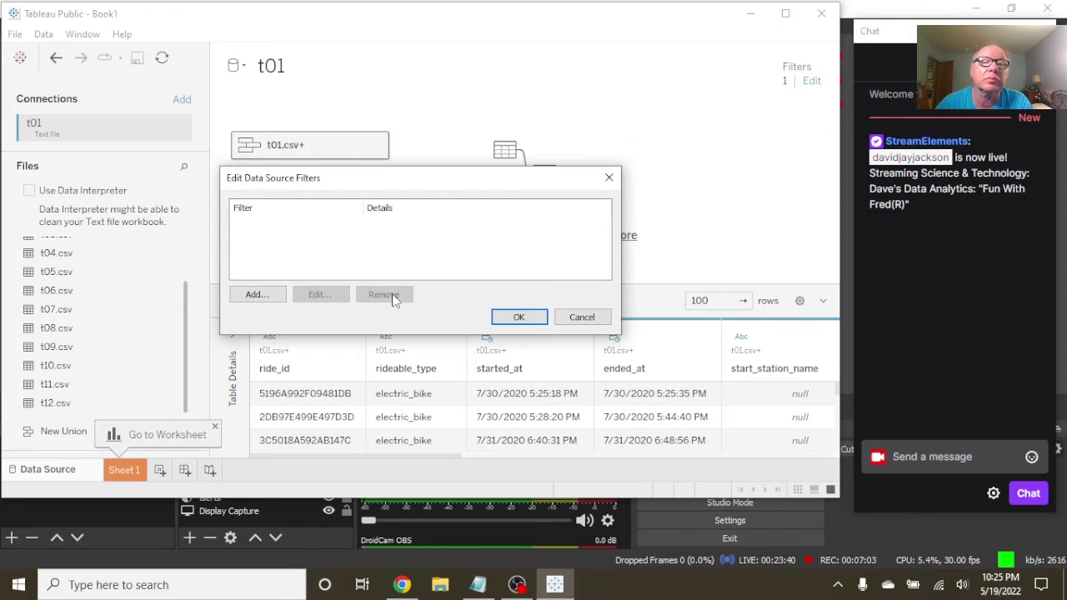
pyautogui.click(518, 318)
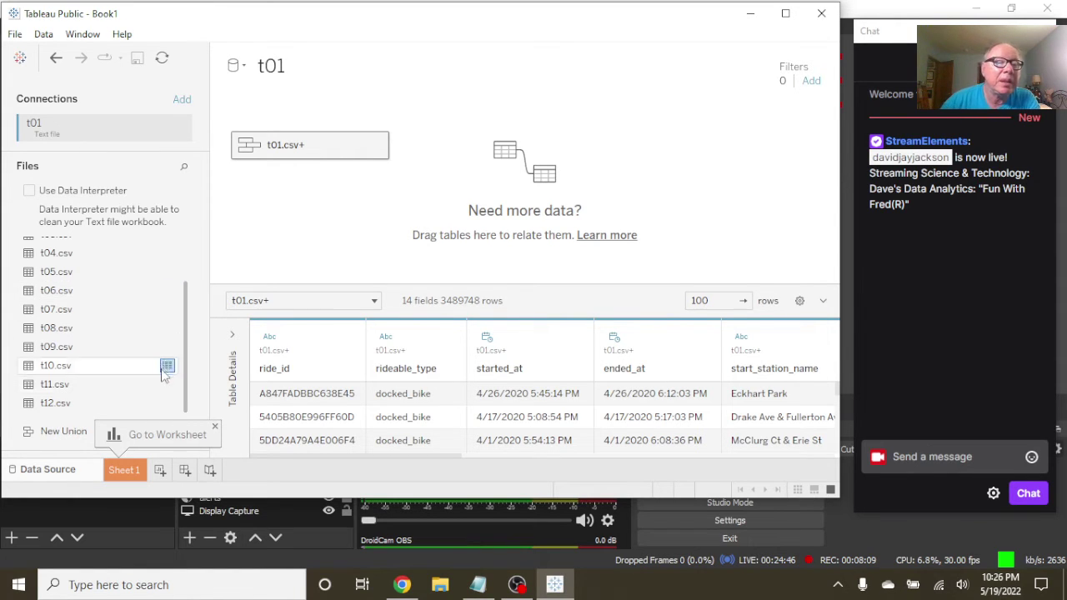
# Step: Create a new worksheet and start a calculated field named fixed_start_names
pyautogui.click(160, 471)
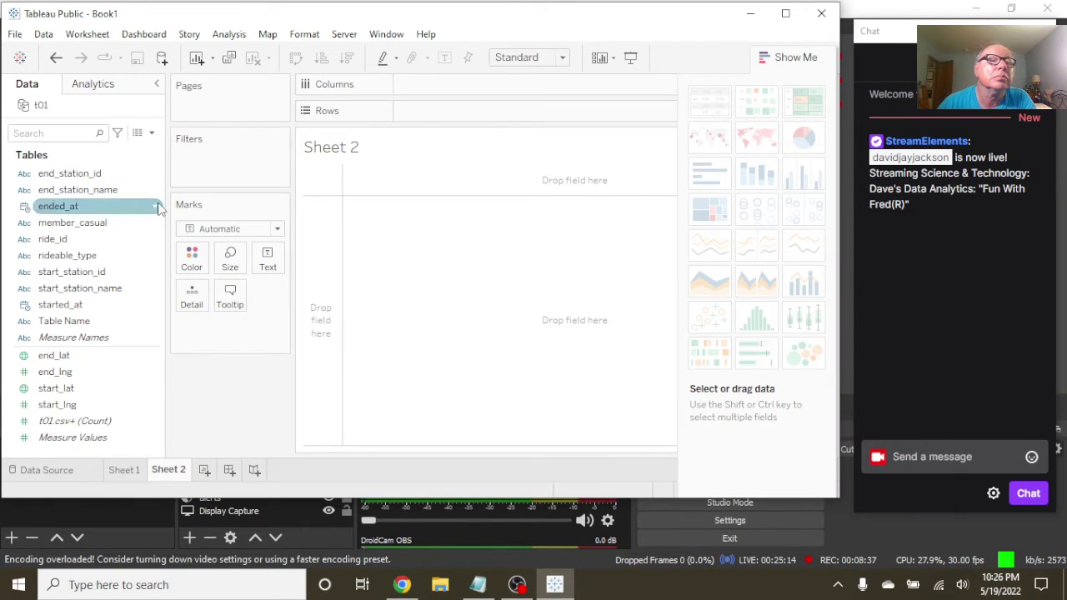
pyautogui.click(151, 133)
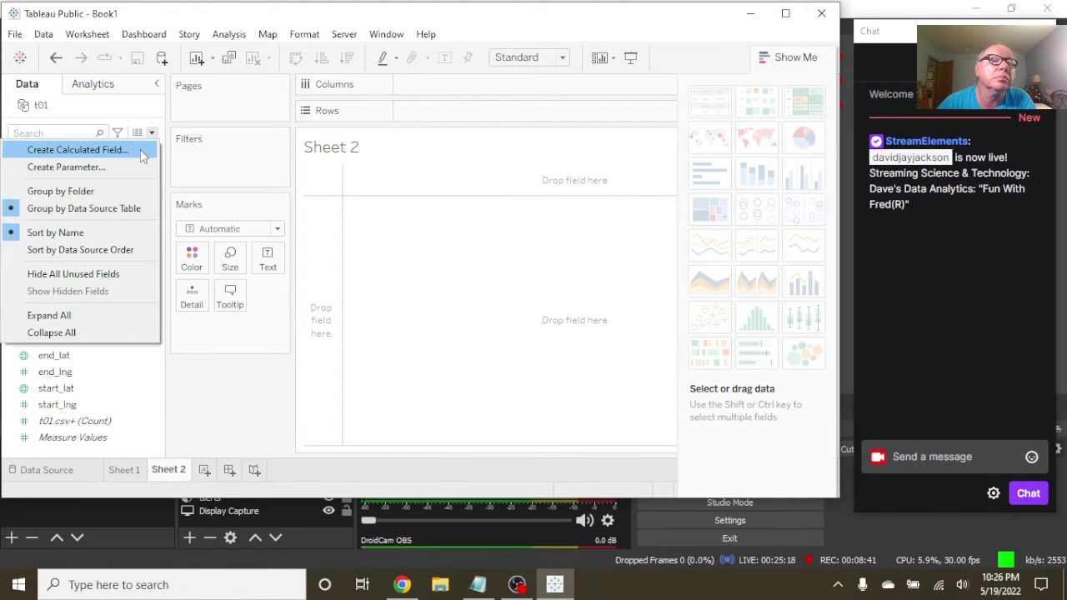
pyautogui.click(140, 151)
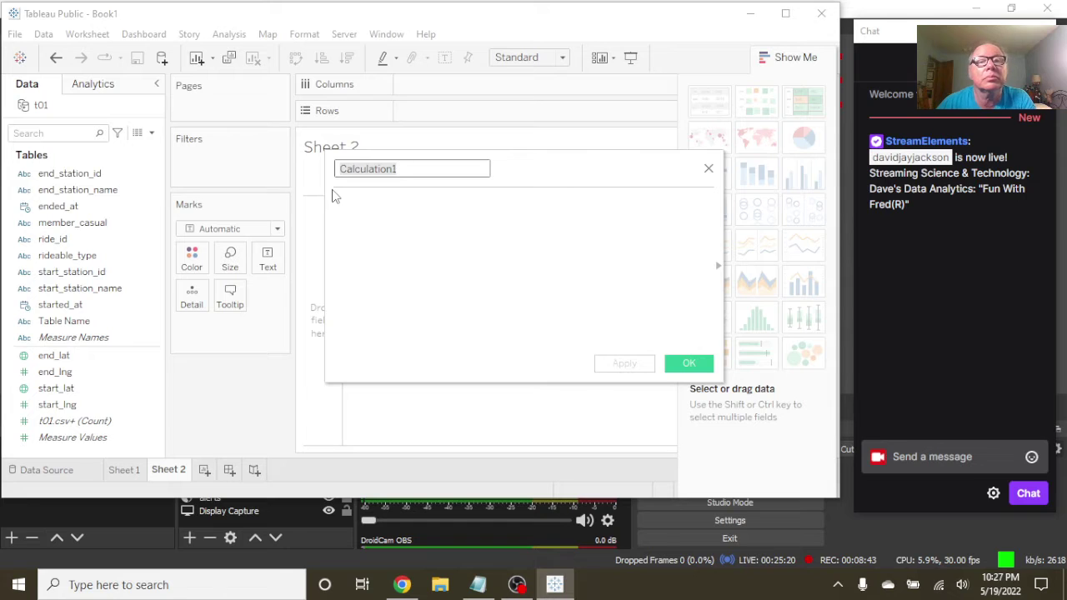
pyautogui.write('fixe')
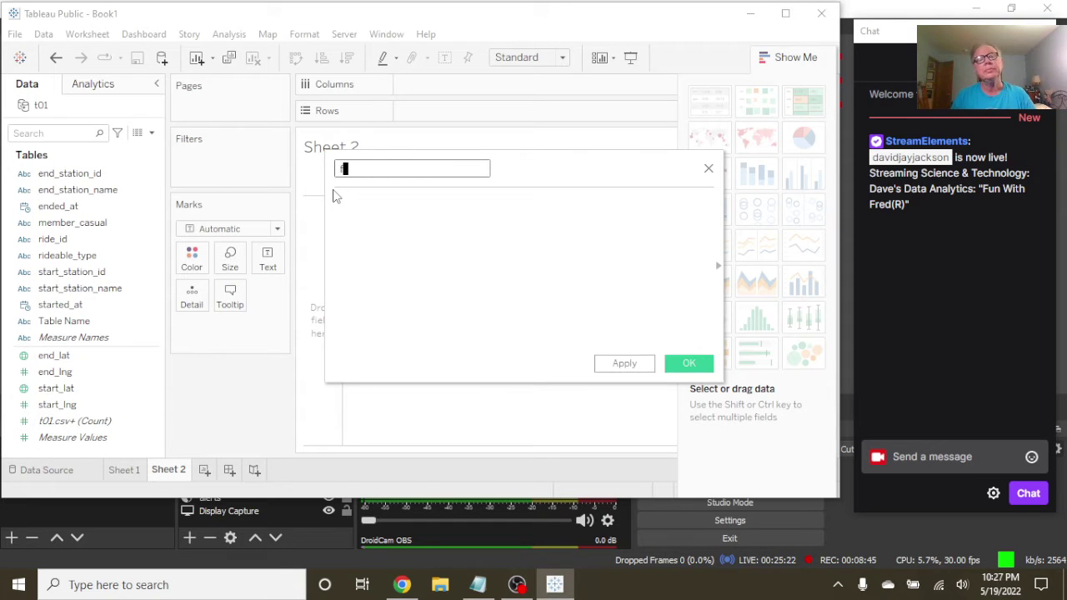
pyautogui.press('BackSpace')
pyautogui.press('BackSpace')
pyautogui.press('BackSpace')
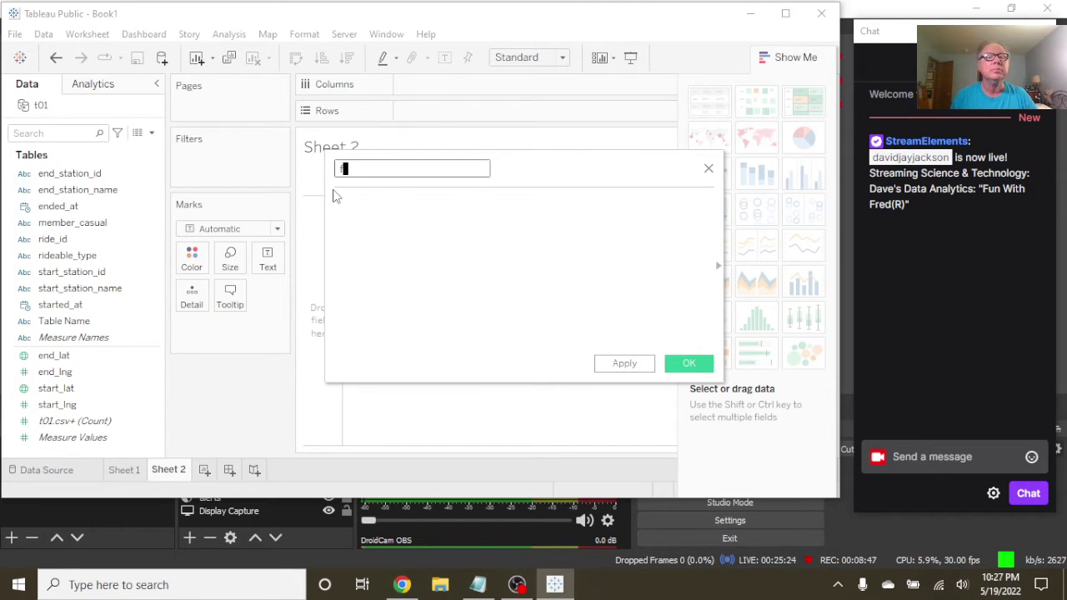
pyautogui.press('BackSpace')
pyautogui.write('fixed')
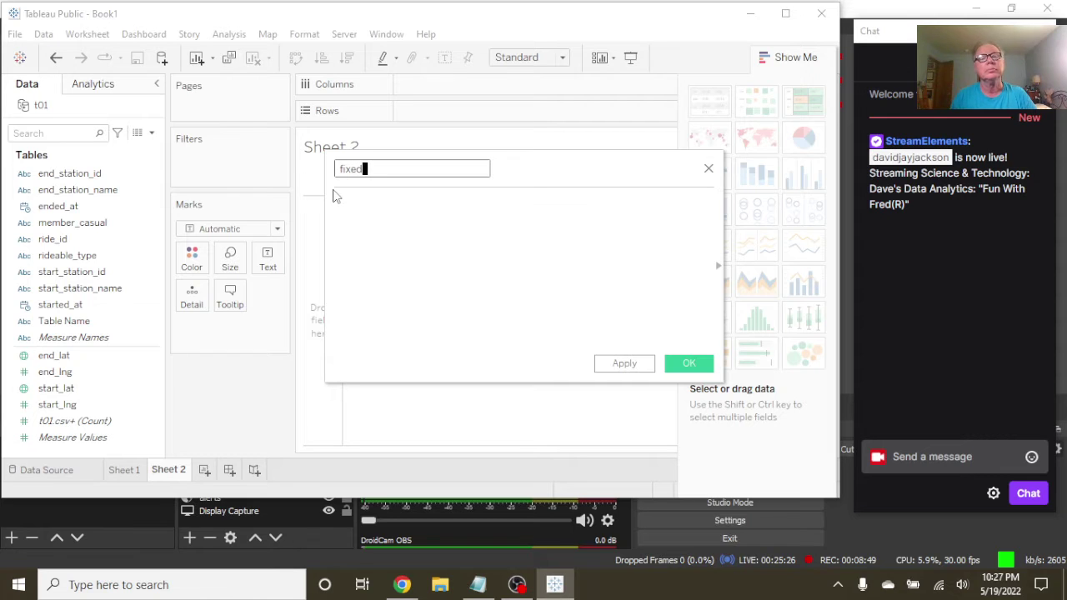
pyautogui.write('_')
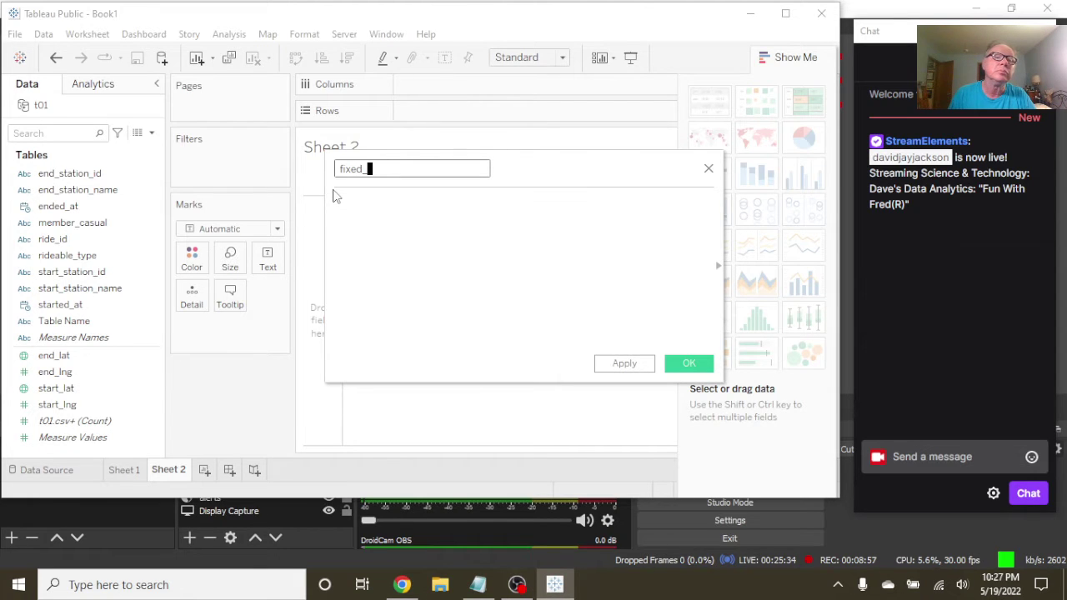
pyautogui.write('start_names')
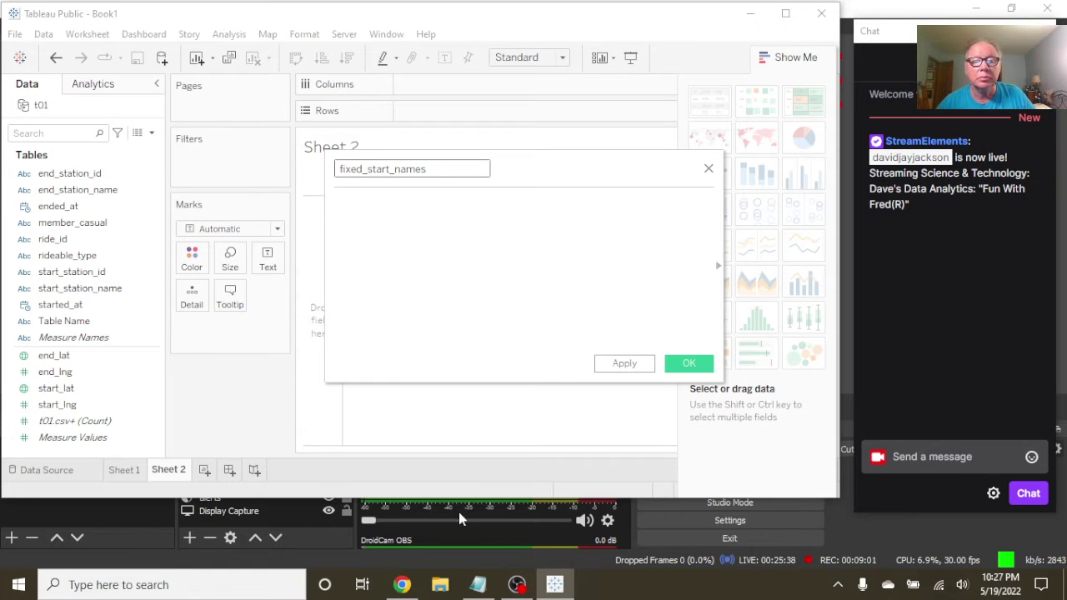
# Step: Copy the formula IFNULL([start_station_name], "Planet 9 Bikes") from the Notepad notes into fixed_start_names and apply the calculation
pyautogui.click(478, 584)
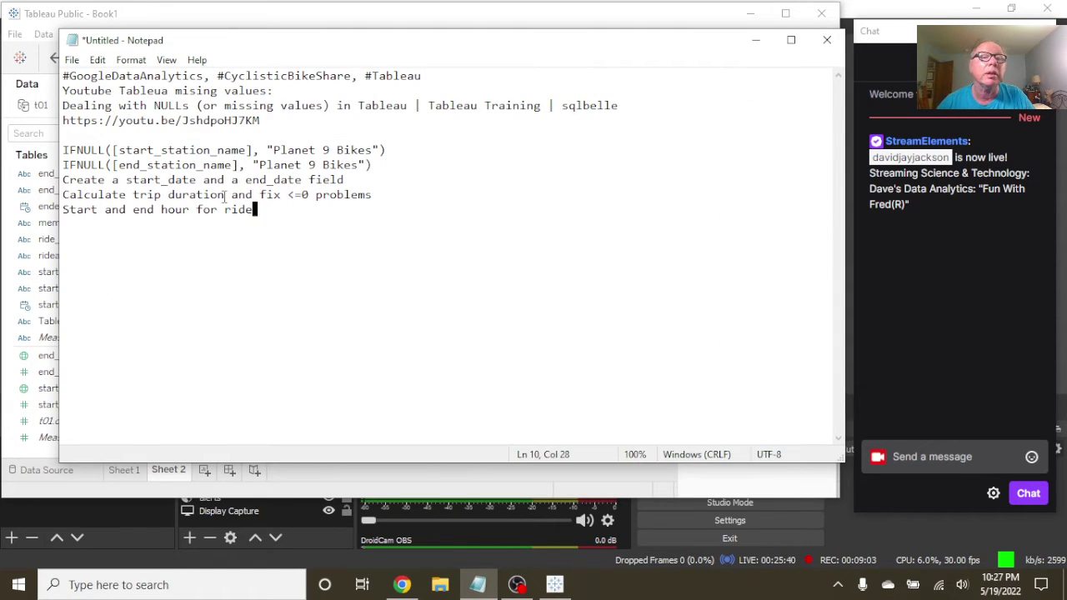
pyautogui.moveTo(386, 150); pyautogui.dragTo(64, 150)
pyautogui.hotkey('ctrl', 'c')
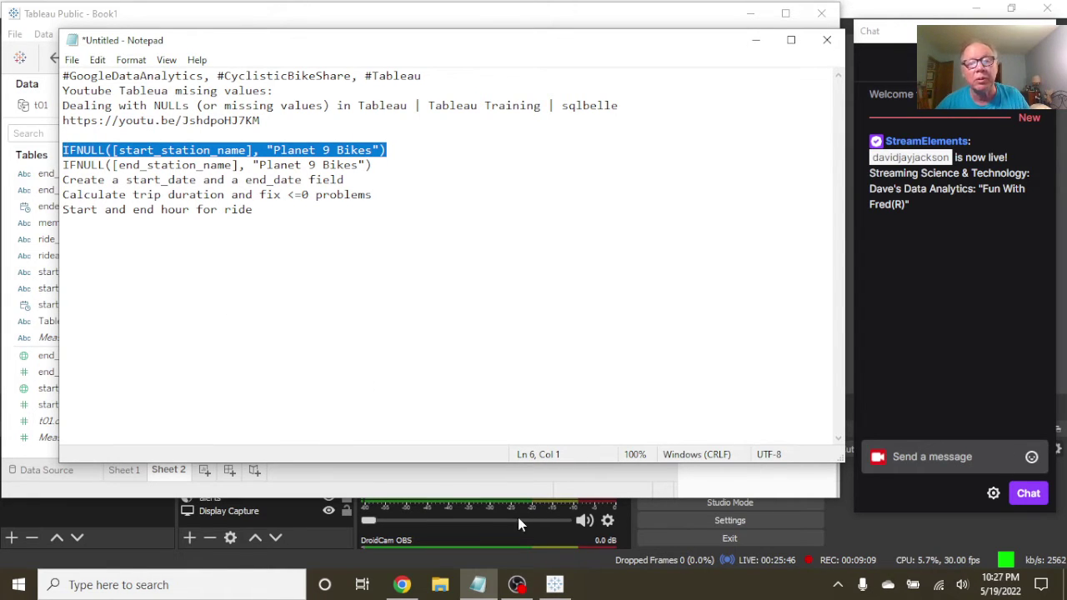
pyautogui.click(554, 584)
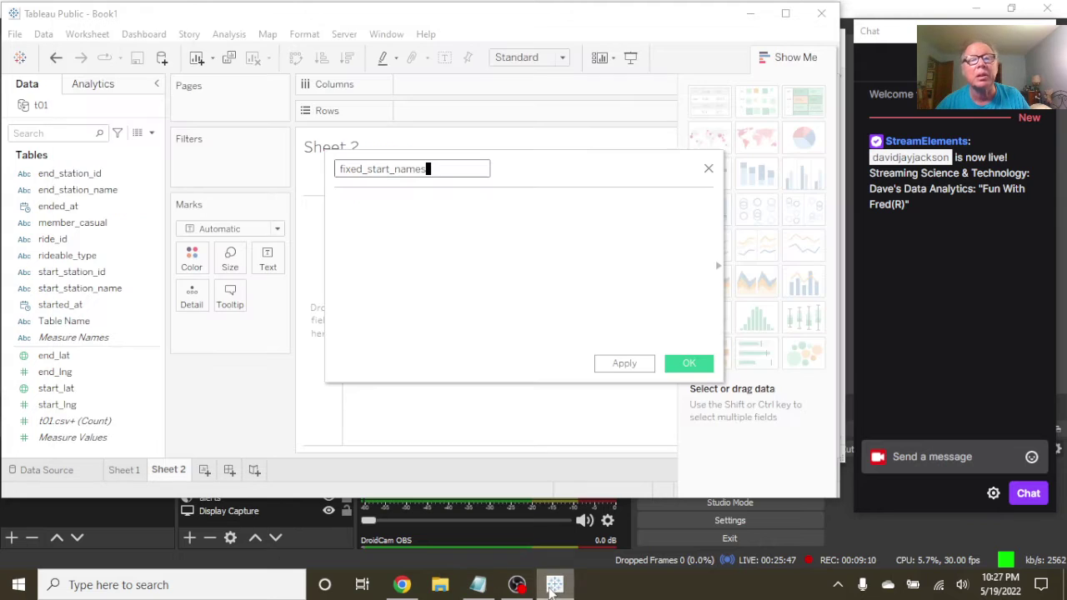
pyautogui.click(354, 202)
pyautogui.hotkey('ctrl', 'v')
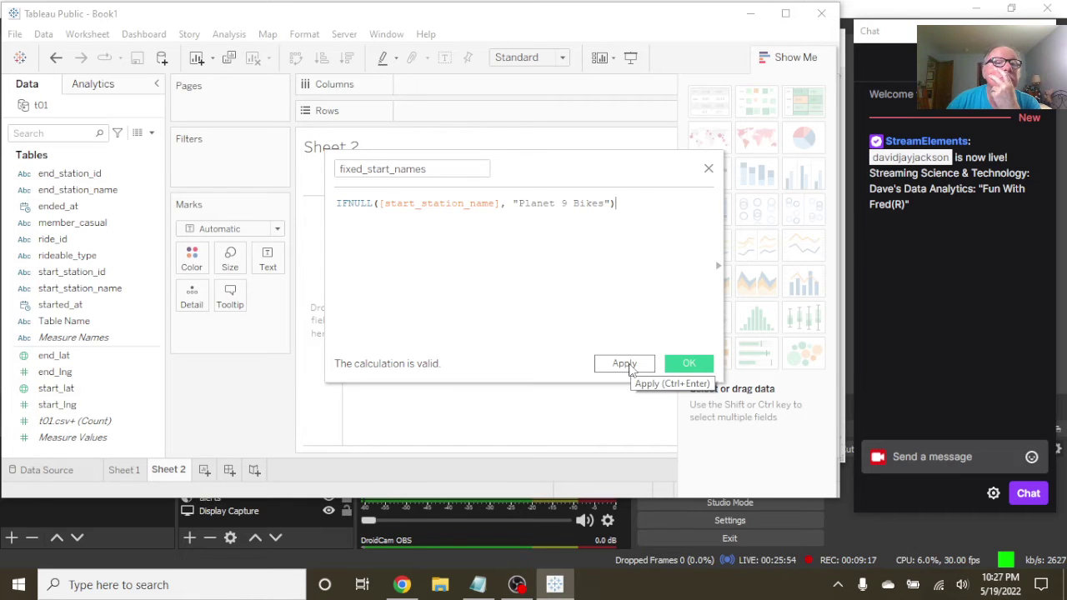
pyautogui.click(629, 368)
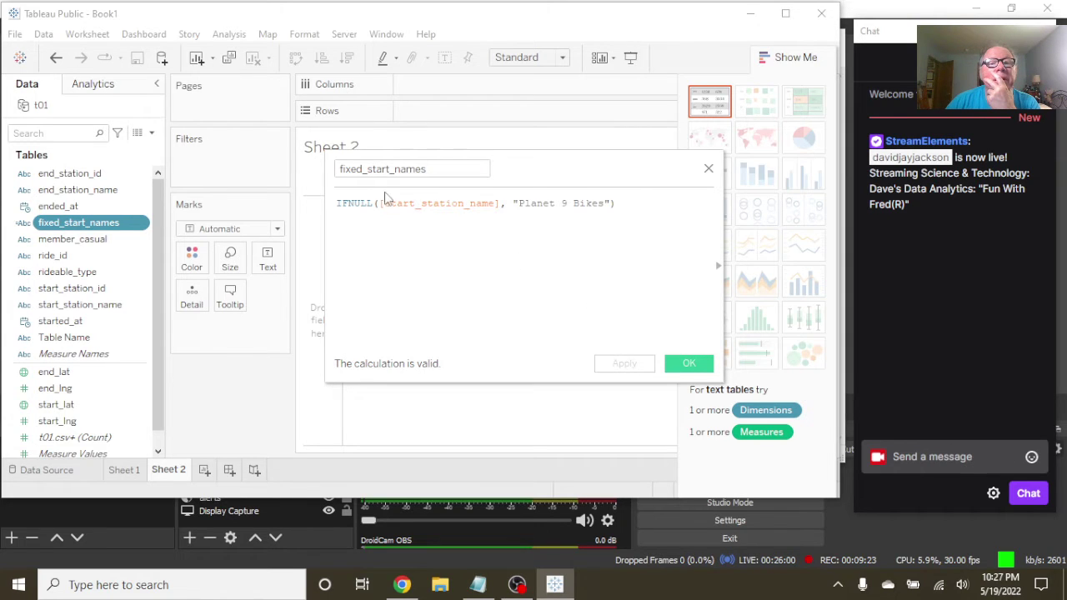
# Step: Change the name in the open calculation editor to fixed_end_names
pyautogui.click(389, 170)
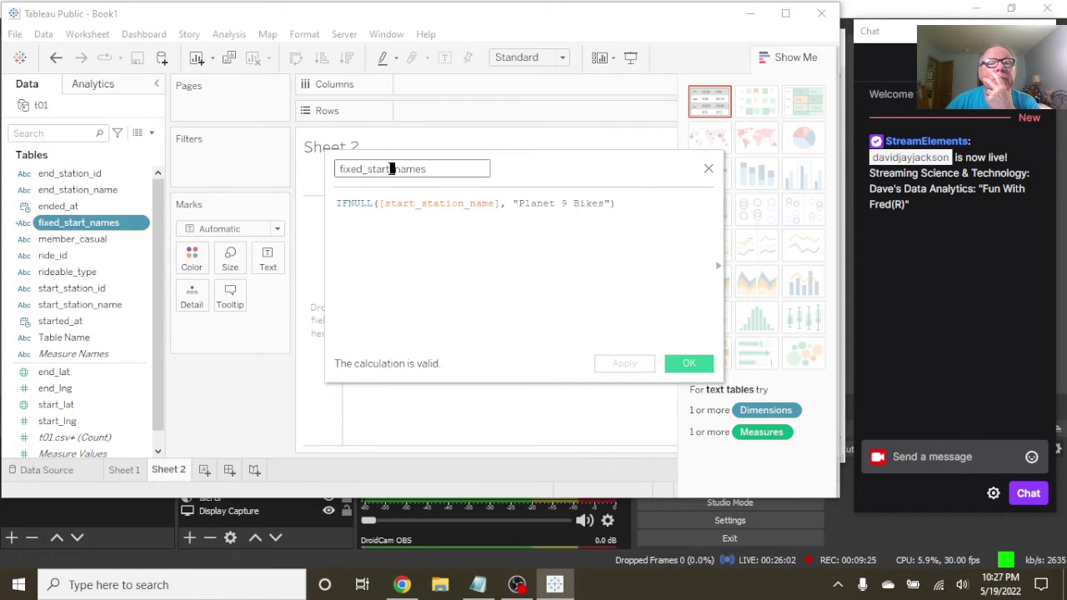
pyautogui.press('BackSpace')
pyautogui.press('BackSpace')
pyautogui.press('BackSpace')
pyautogui.press('BackSpace')
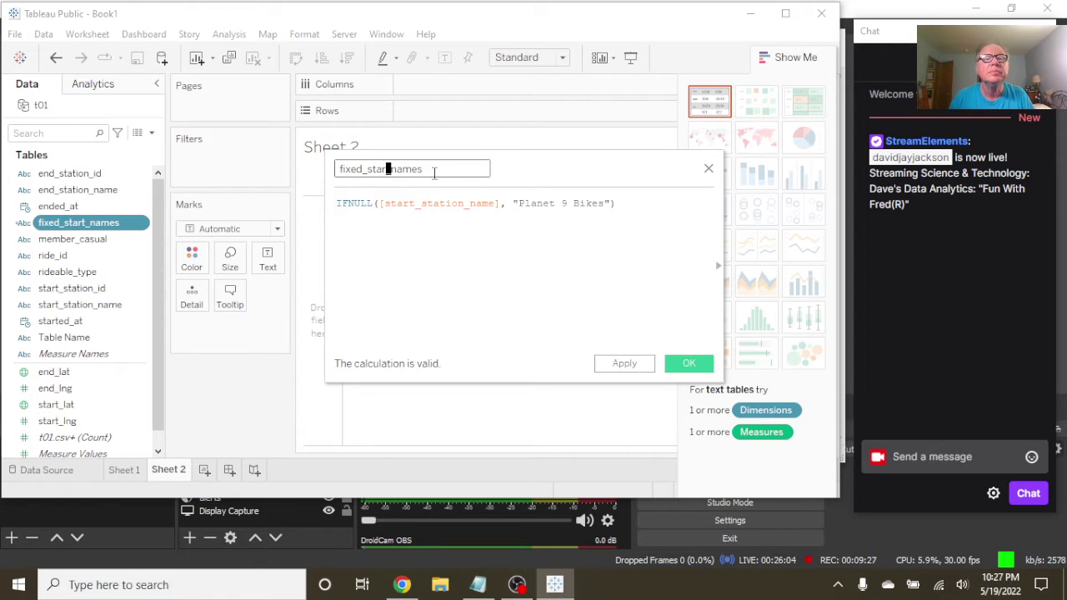
pyautogui.press('BackSpace')
pyautogui.write('end')
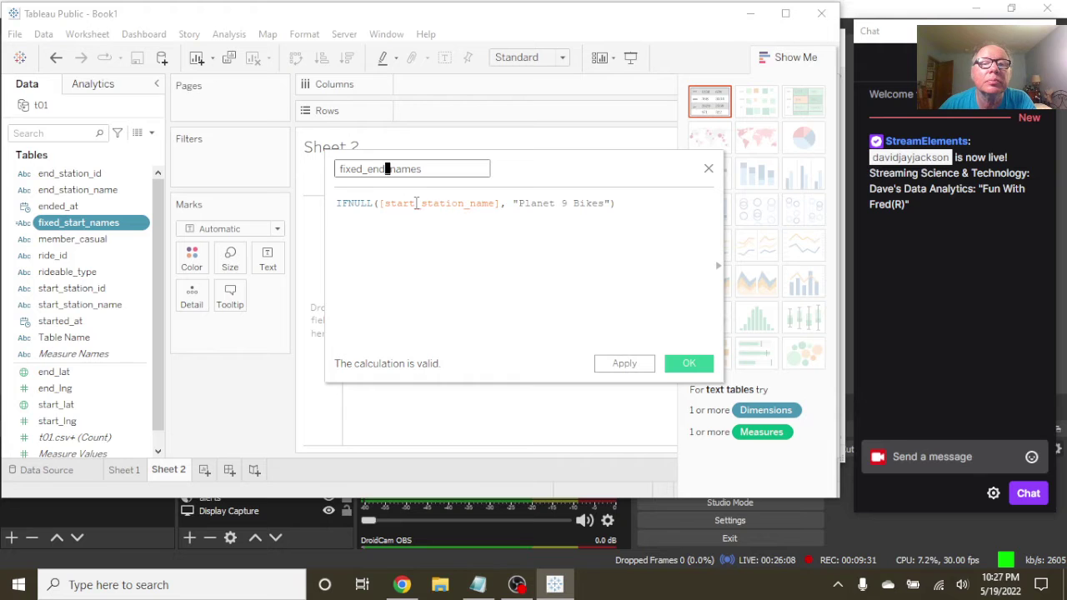
# Step: Replace start_station_name with end_station_name in the fixed_end_names formula, and save the calculation
pyautogui.click(437, 207)
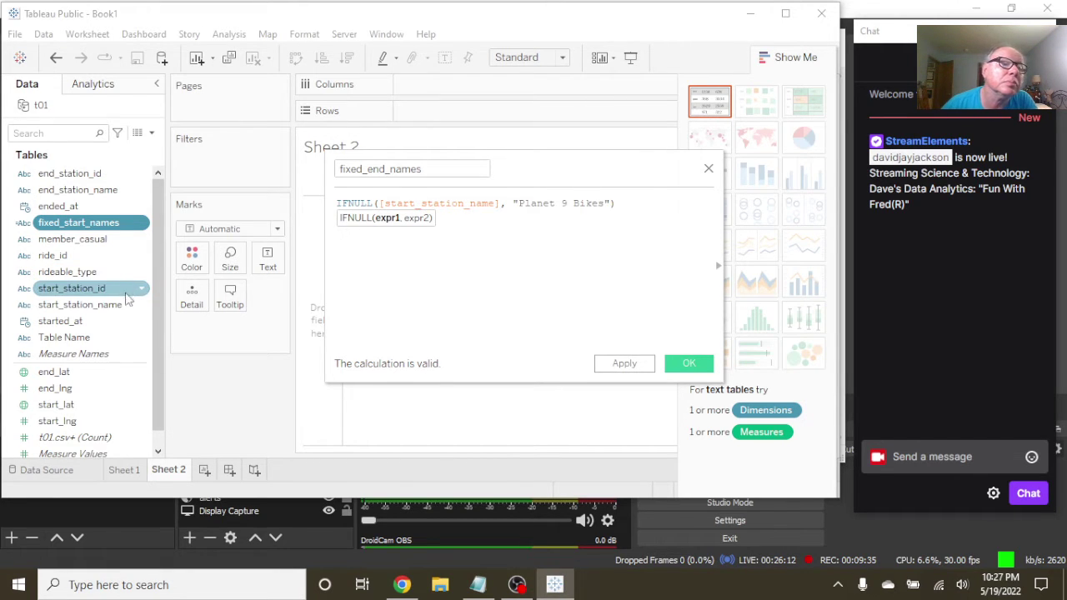
pyautogui.scroll(-1, 127, 308)
pyautogui.scroll(1, 126, 307)
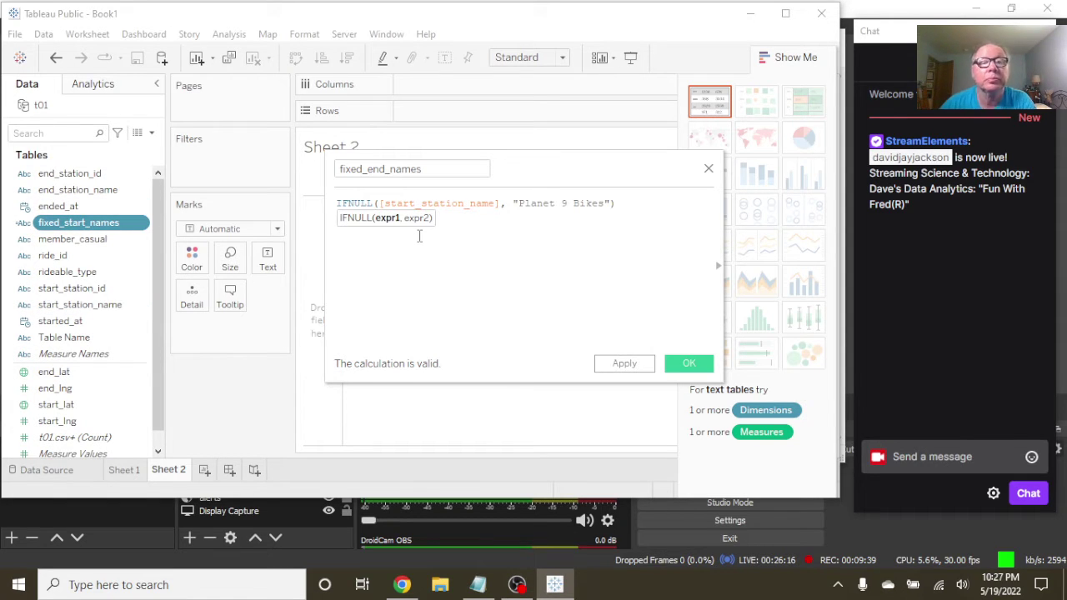
pyautogui.click(419, 237)
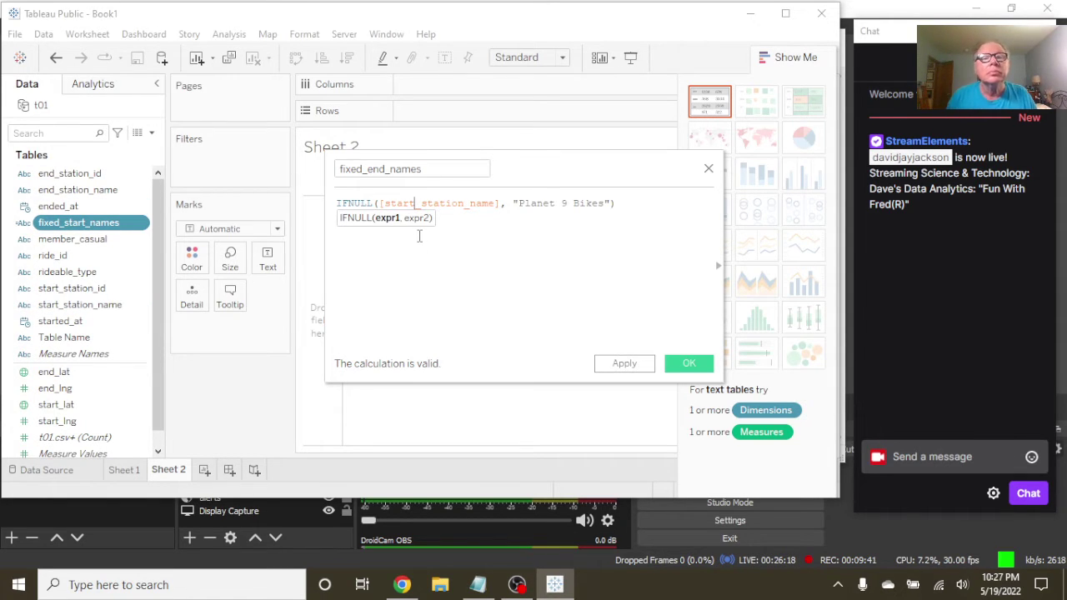
pyautogui.press('BackSpace')
pyautogui.press('BackSpace')
pyautogui.press('BackSpace')
pyautogui.press('BackSpace')
pyautogui.press('BackSpace')
pyautogui.write('enbd')
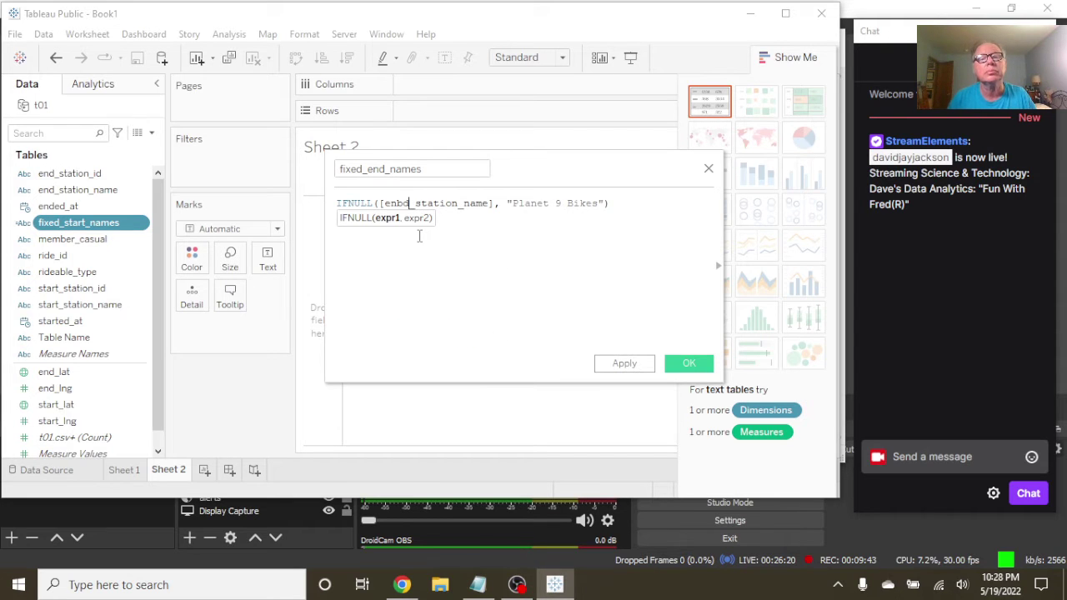
pyautogui.press('BackSpace')
pyautogui.press('BackSpace')
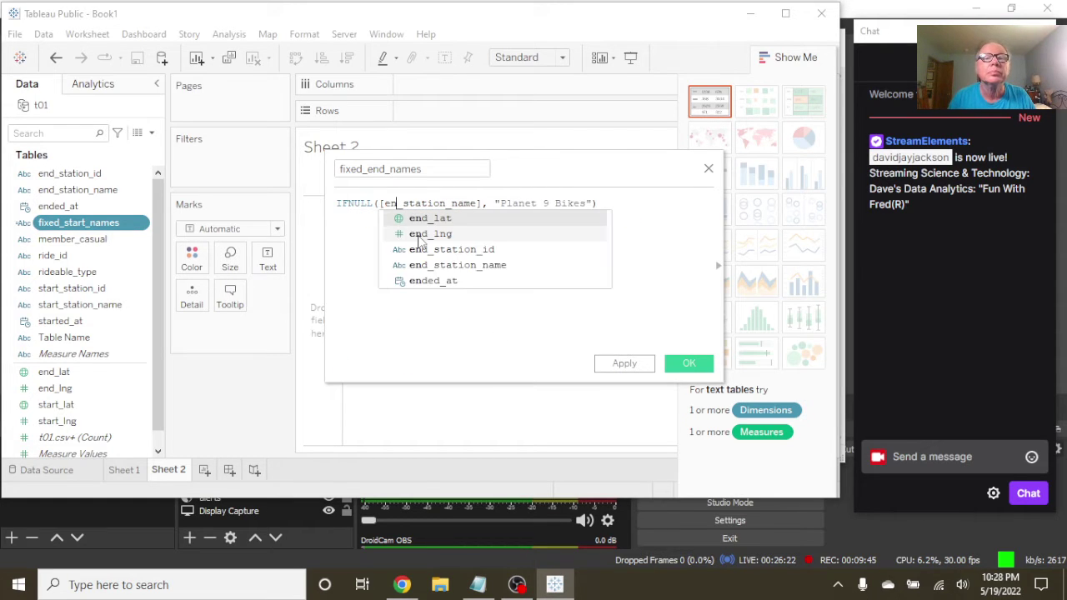
pyautogui.write('d')
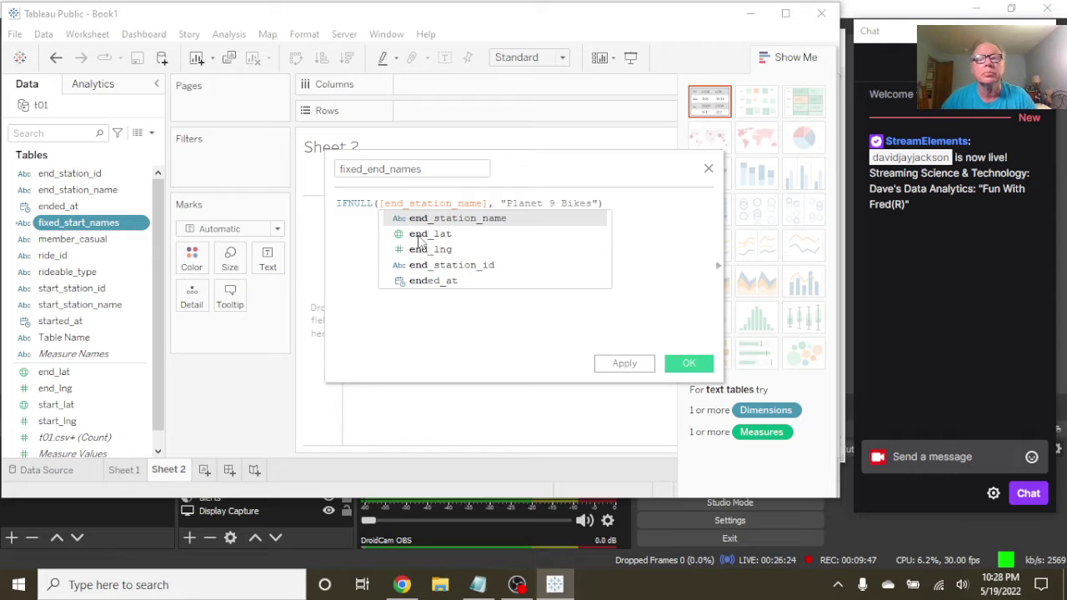
pyautogui.click(609, 364)
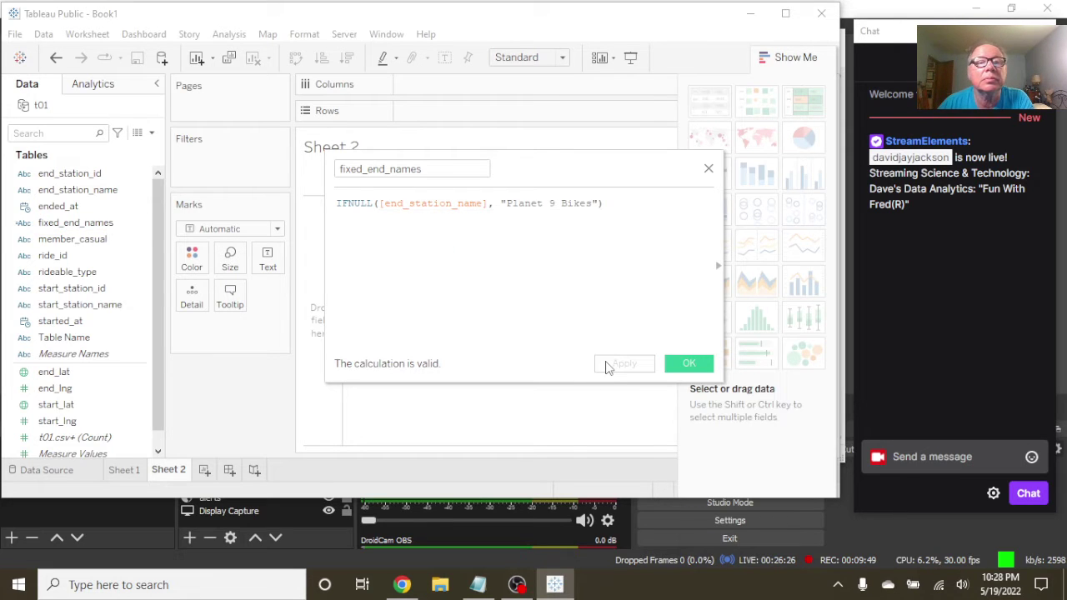
pyautogui.click(688, 369)
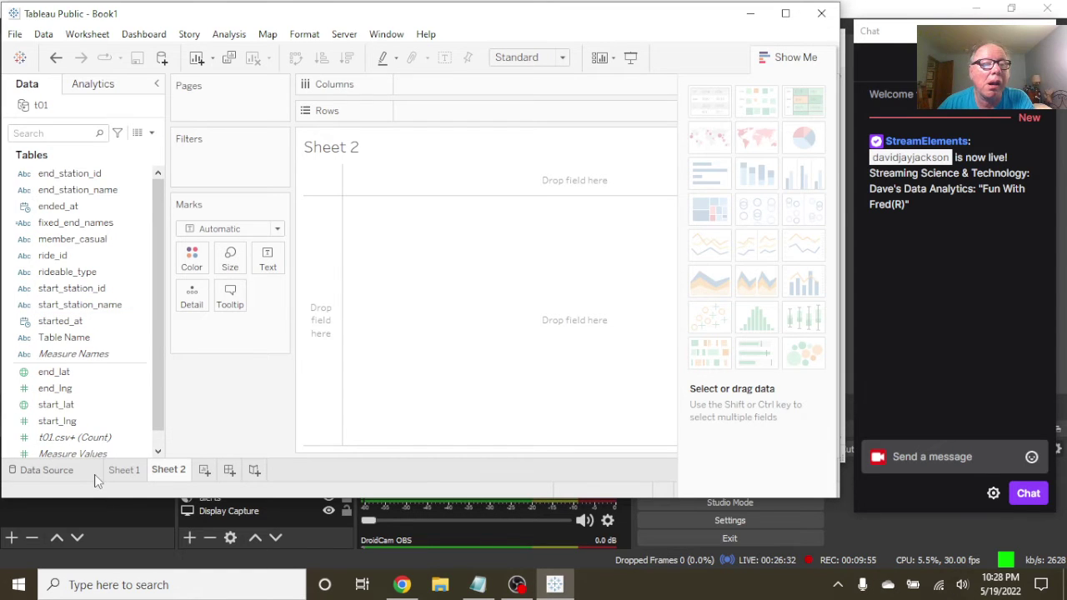
# Step: Examine the fixed_end_names column in the data source preview grid
pyautogui.click(47, 470)
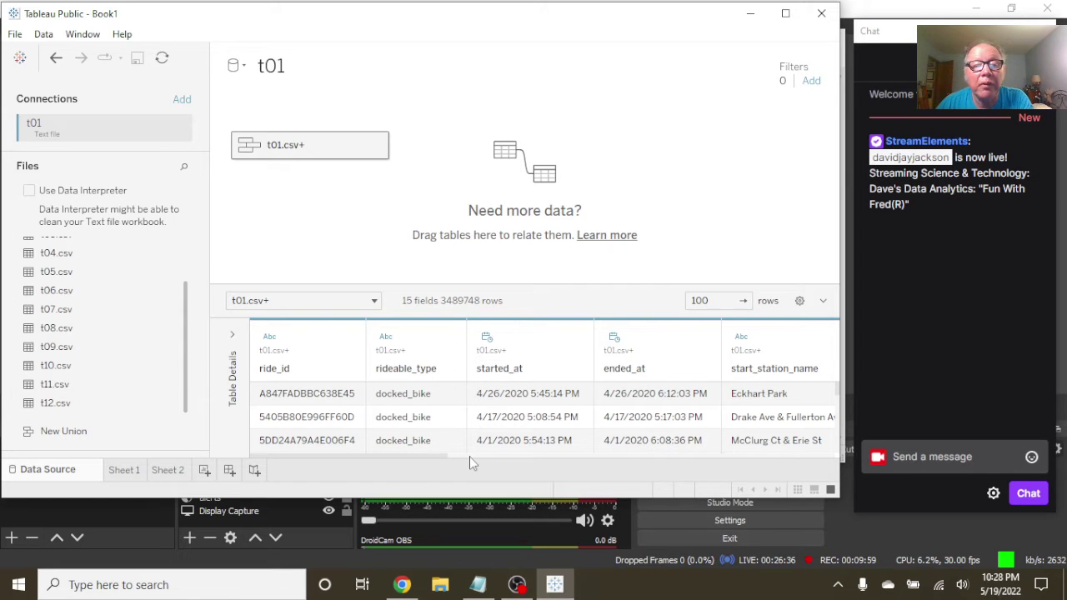
pyautogui.moveTo(459, 457); pyautogui.dragTo(819, 475)
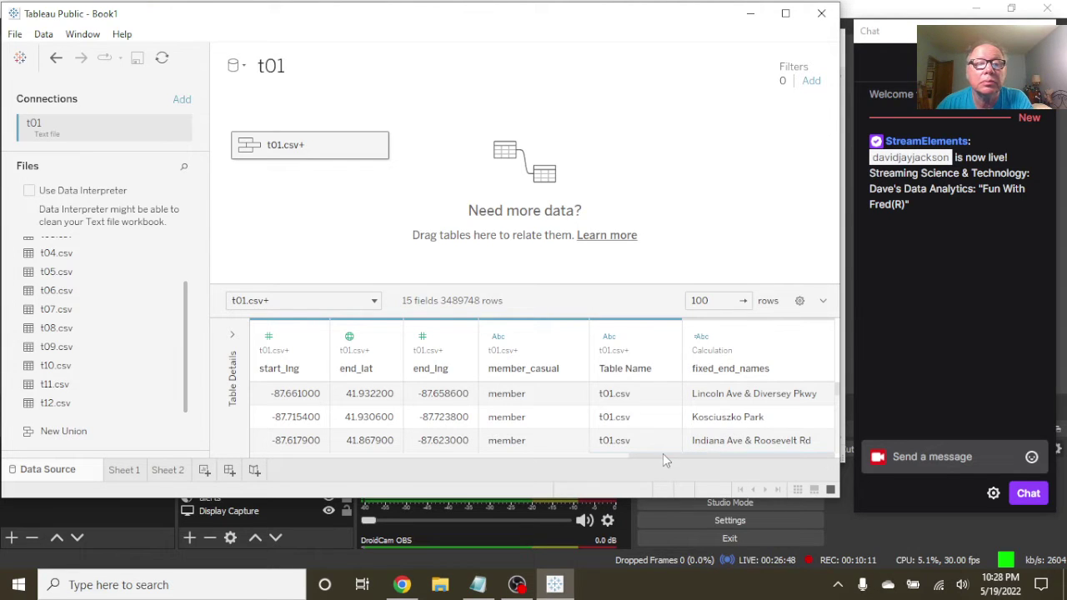
pyautogui.moveTo(591, 451); pyautogui.dragTo(536, 452)
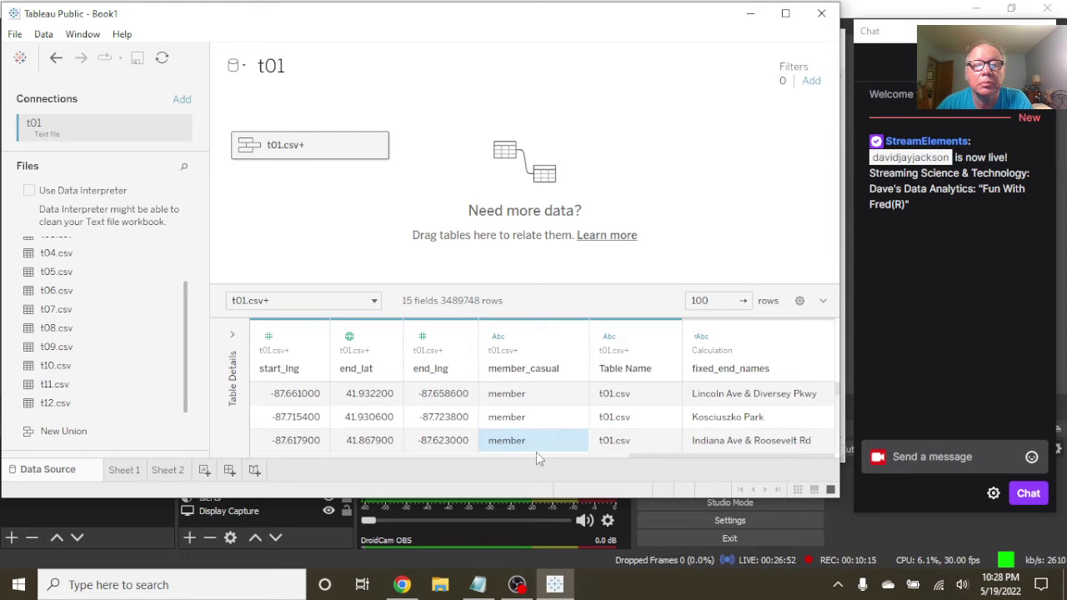
# Step: Look for Planet 9 Bikes among the fixed_end_names values of a new data source filter, and cancel without adding the filter
pyautogui.click(812, 83)
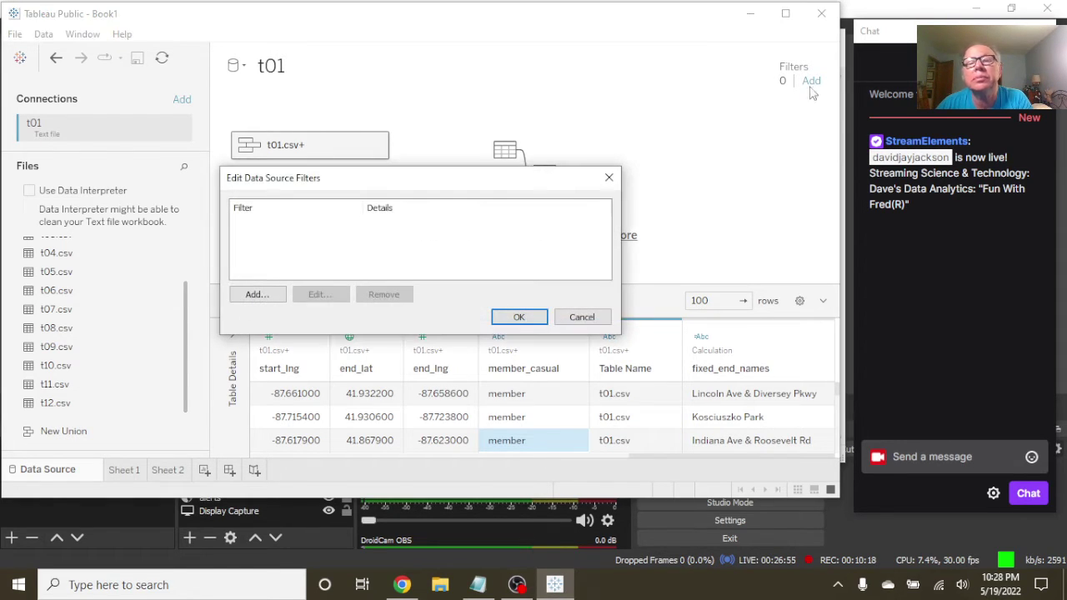
pyautogui.click(273, 295)
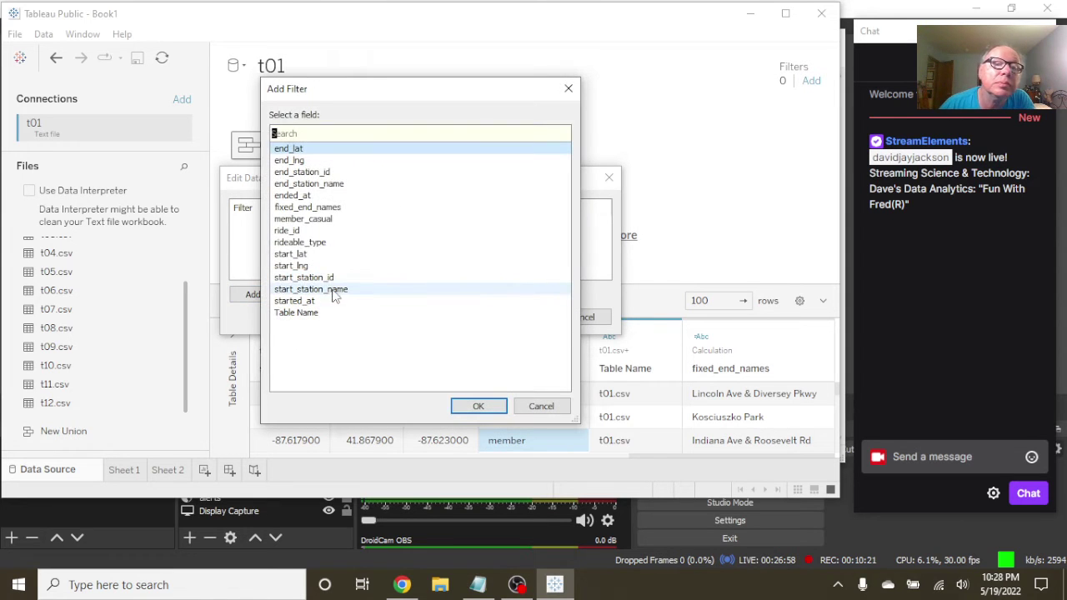
pyautogui.click(333, 216)
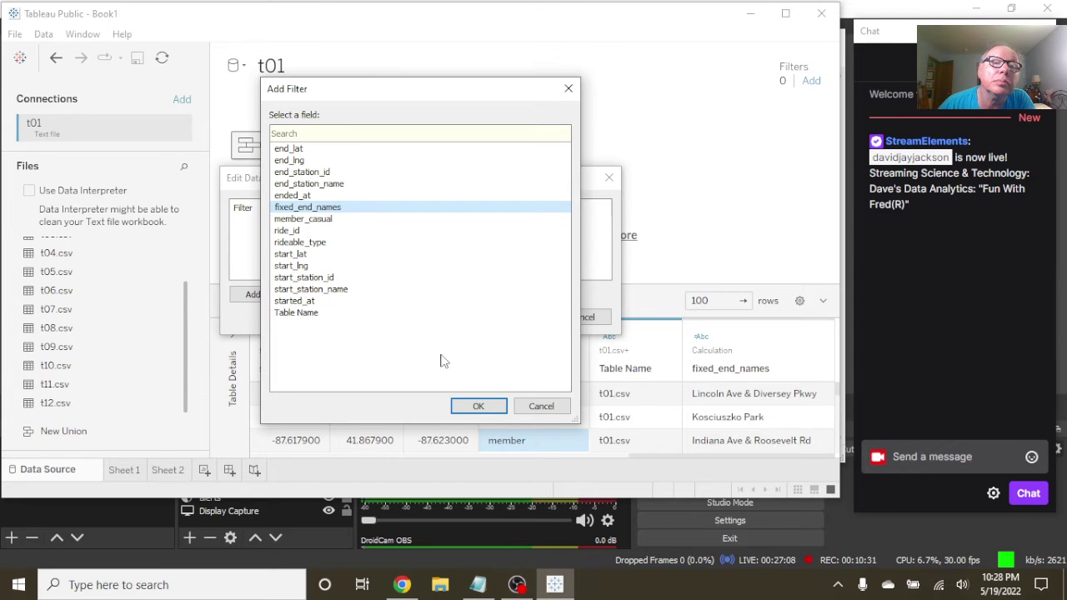
pyautogui.click(478, 407)
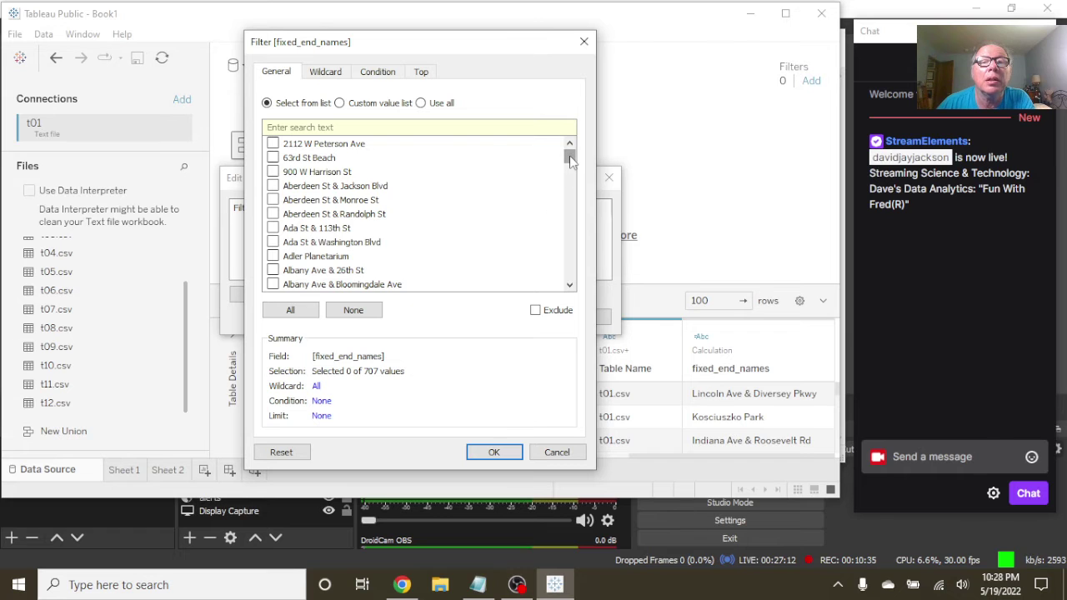
pyautogui.moveTo(569, 154)
pyautogui.mouseDown()
pyautogui.moveTo(569, 231)
pyautogui.moveTo(570, 161)
pyautogui.mouseUp()
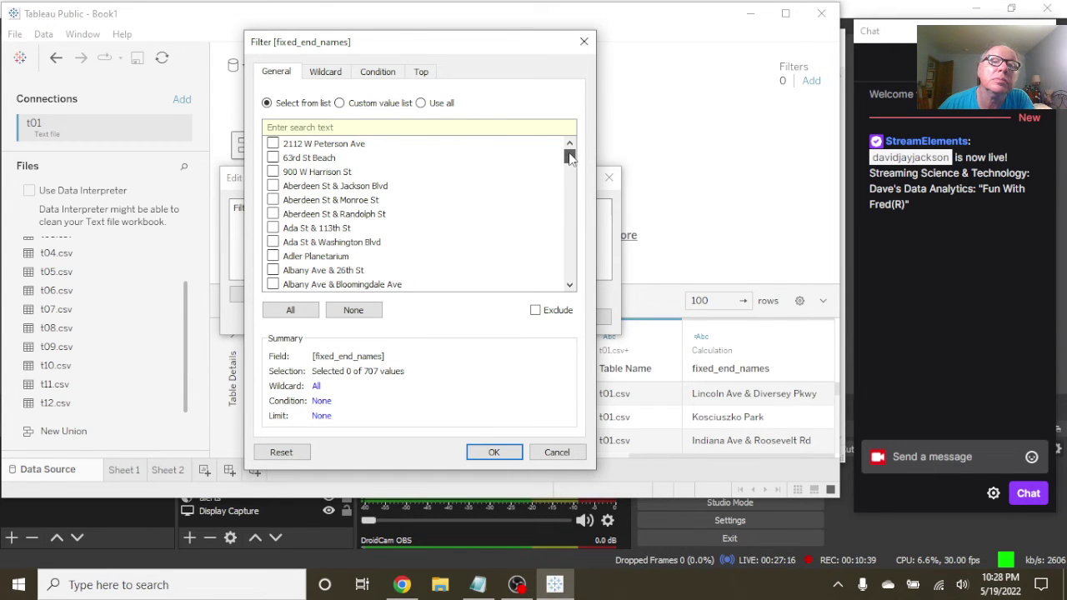
pyautogui.scroll(-3, 499, 179)
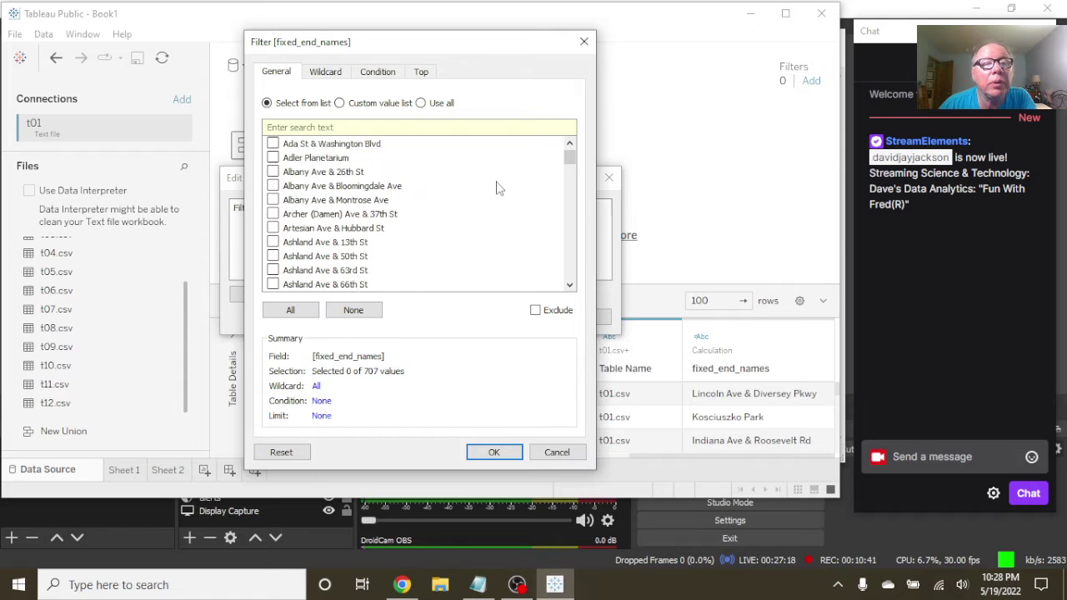
pyautogui.scroll(-7, 497, 188)
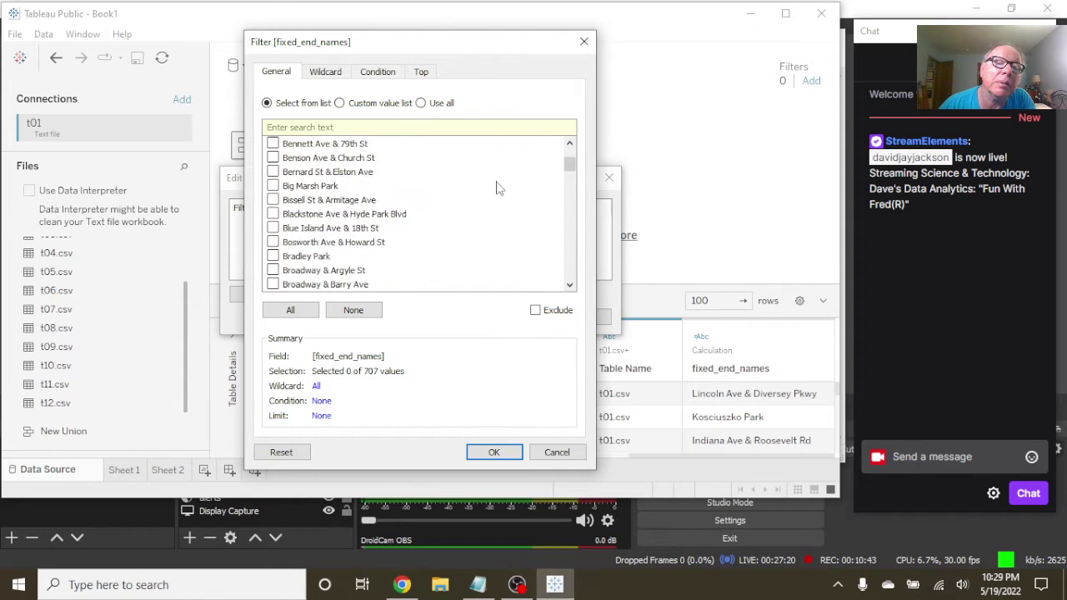
pyautogui.scroll(-4, 496, 189)
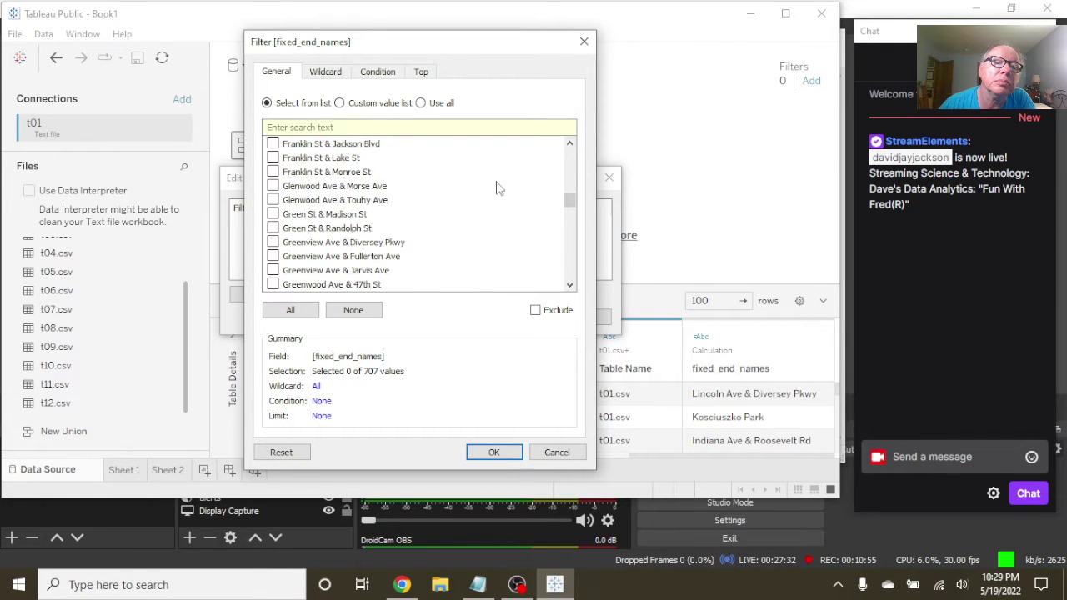
pyautogui.scroll(-3, 497, 188)
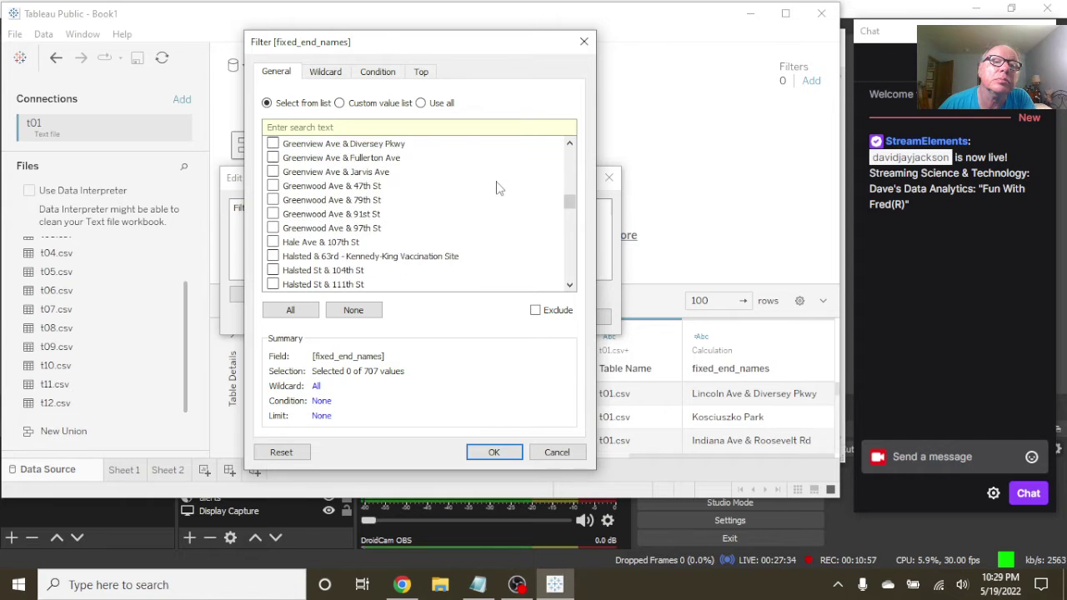
pyautogui.scroll(2, 496, 188)
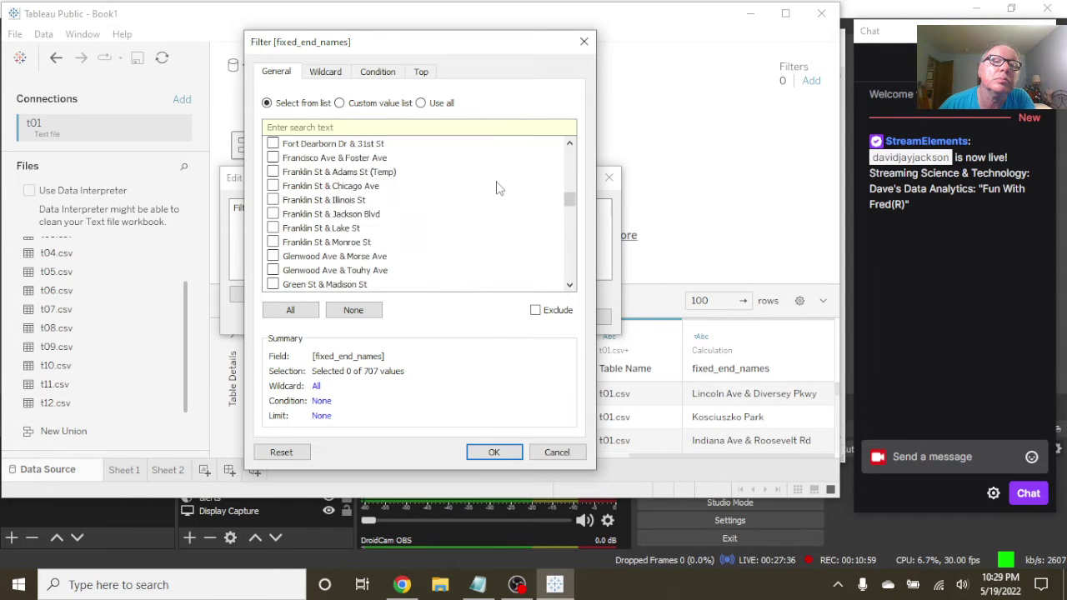
pyautogui.scroll(-6, 497, 188)
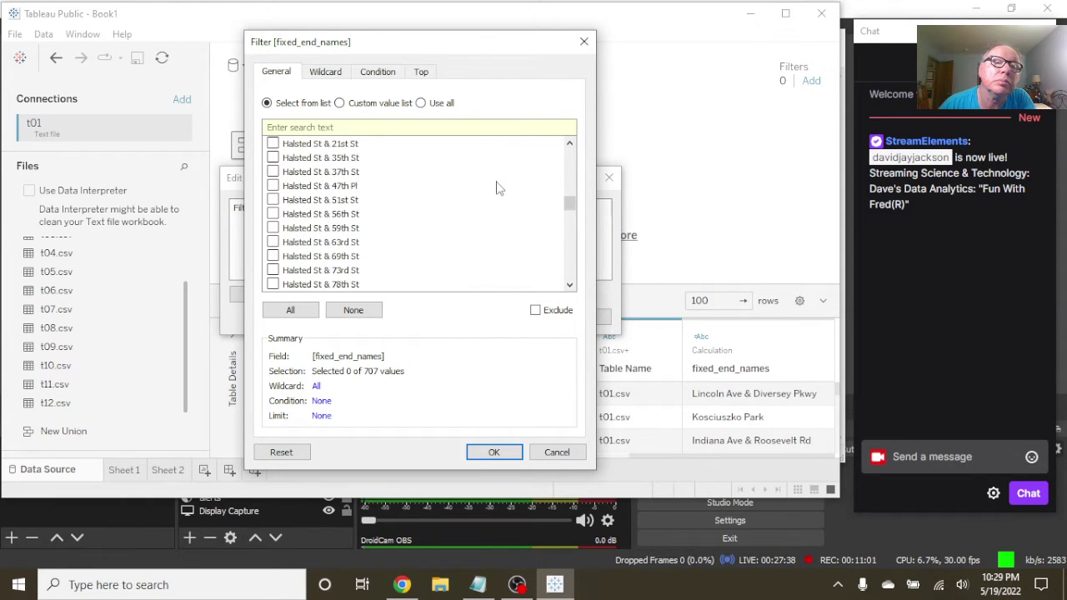
pyautogui.scroll(-6, 497, 188)
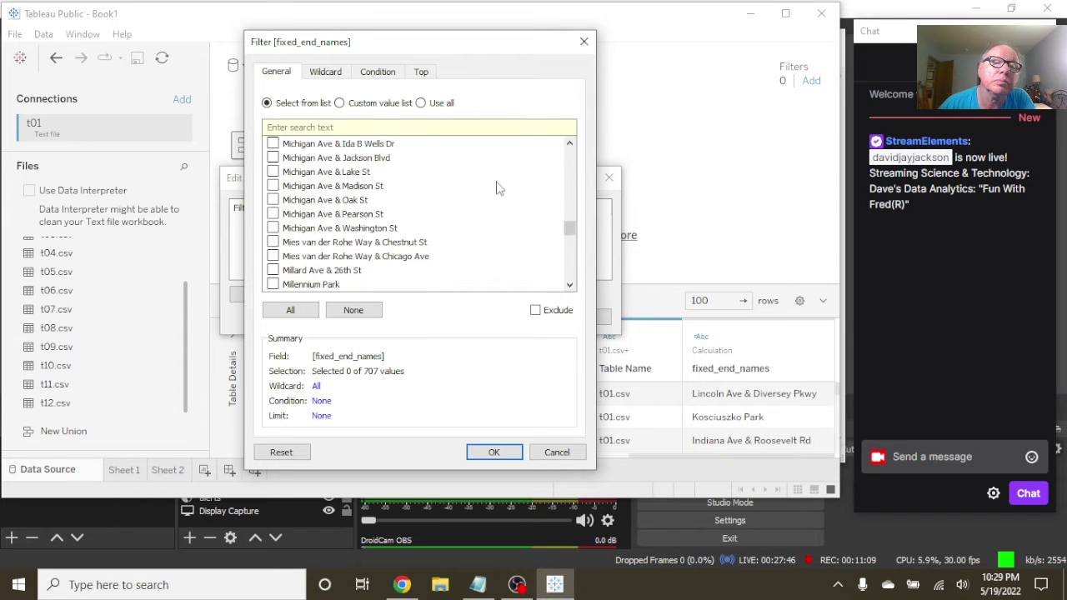
pyautogui.scroll(-12, 497, 189)
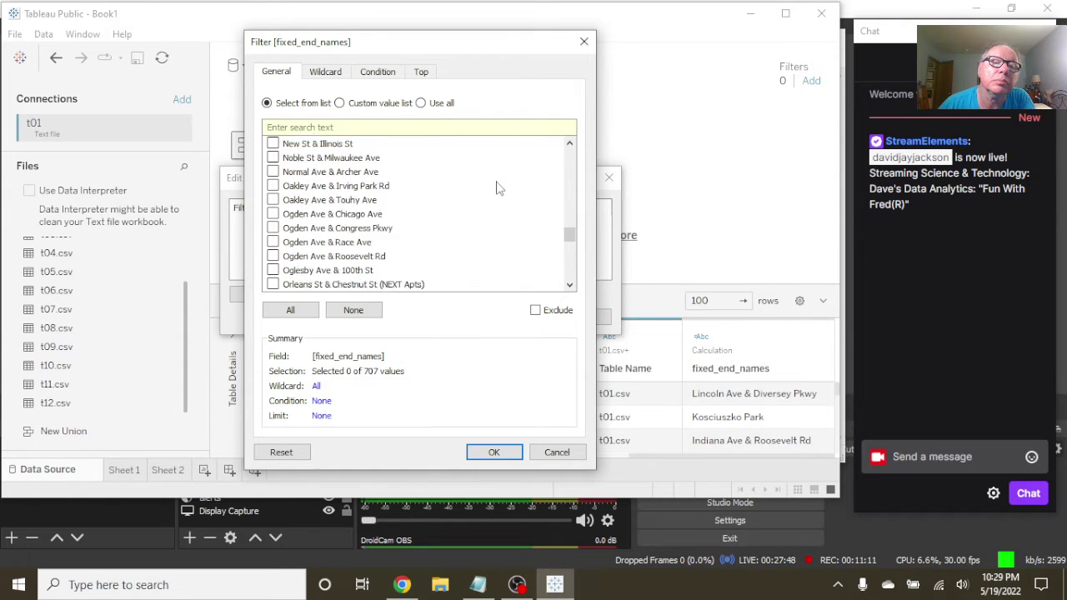
pyautogui.scroll(-1, 497, 188)
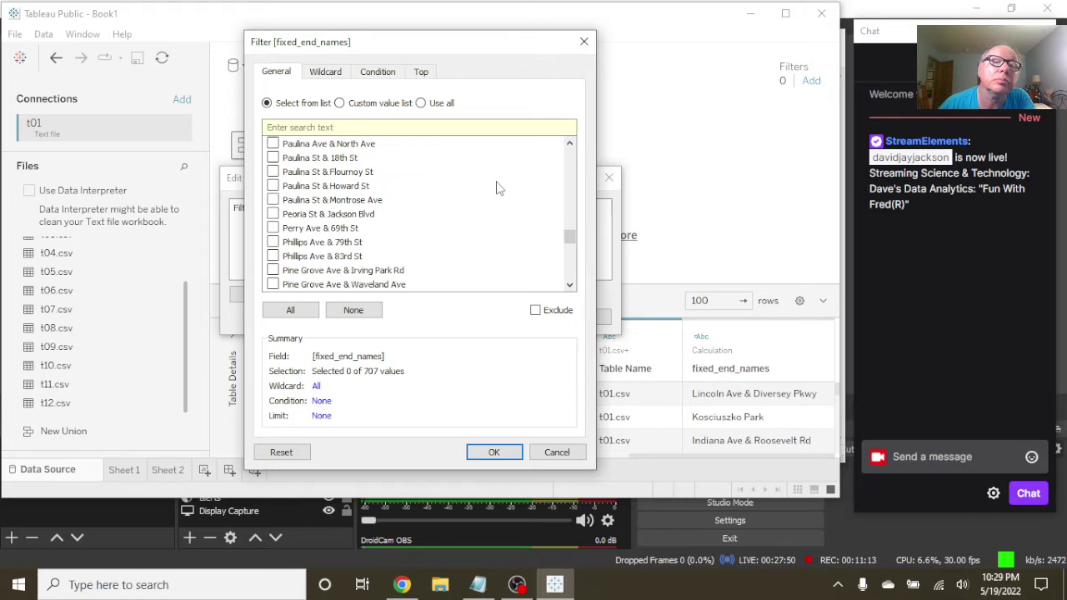
pyautogui.scroll(-3, 496, 188)
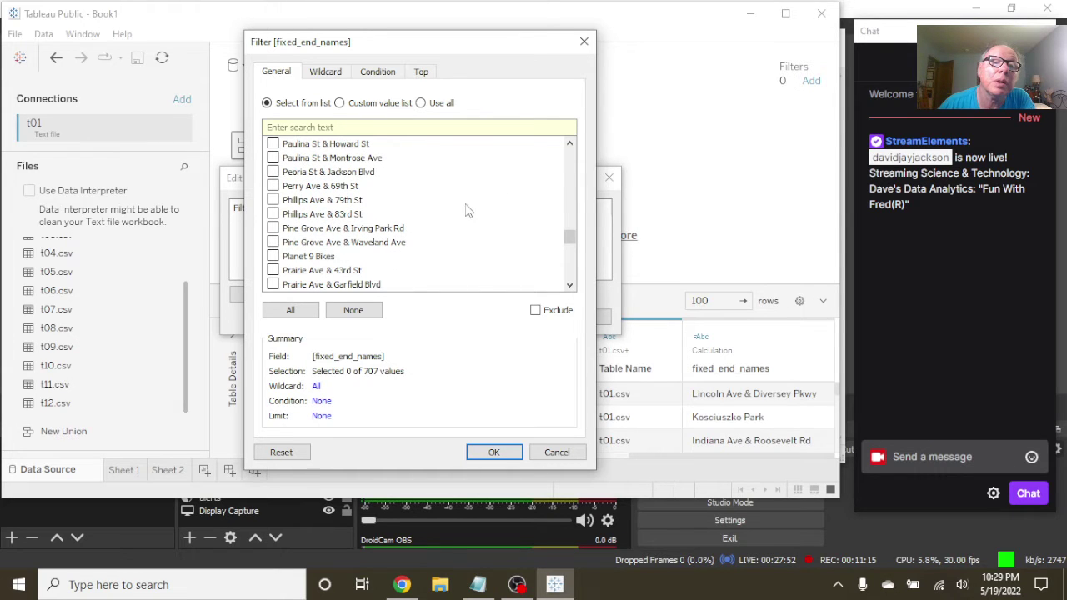
pyautogui.click(557, 454)
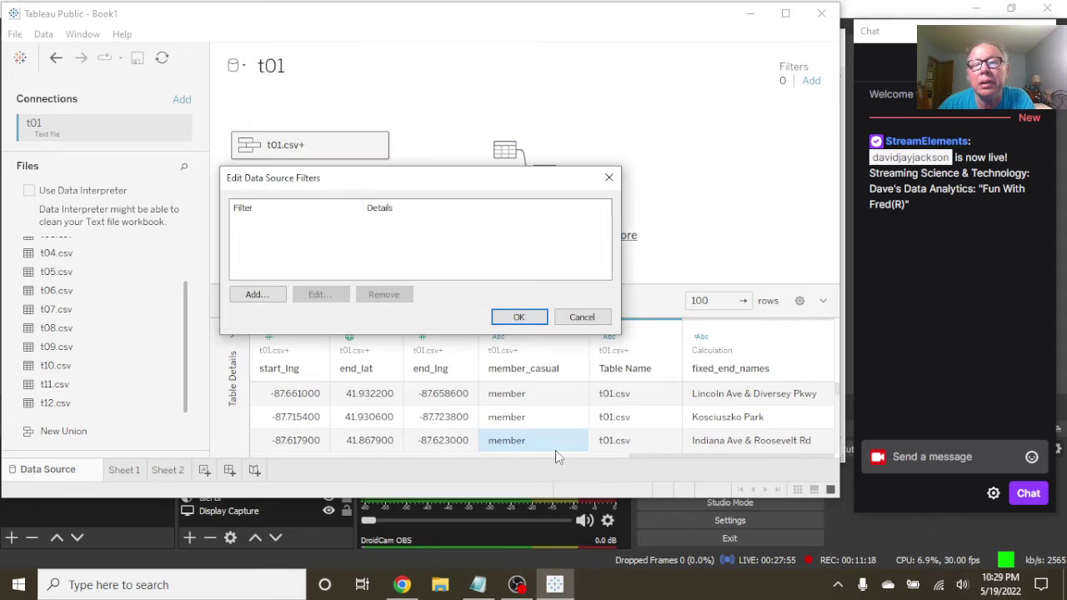
pyautogui.click(579, 319)
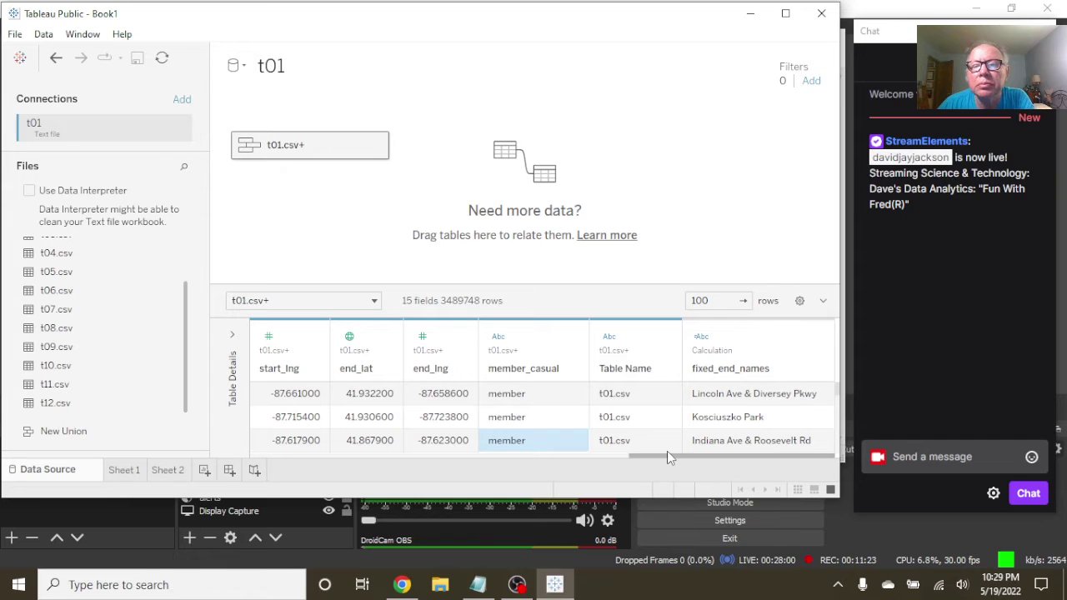
# Step: Hide the Table Name field in the data source grid
pyautogui.rightClick(619, 329)
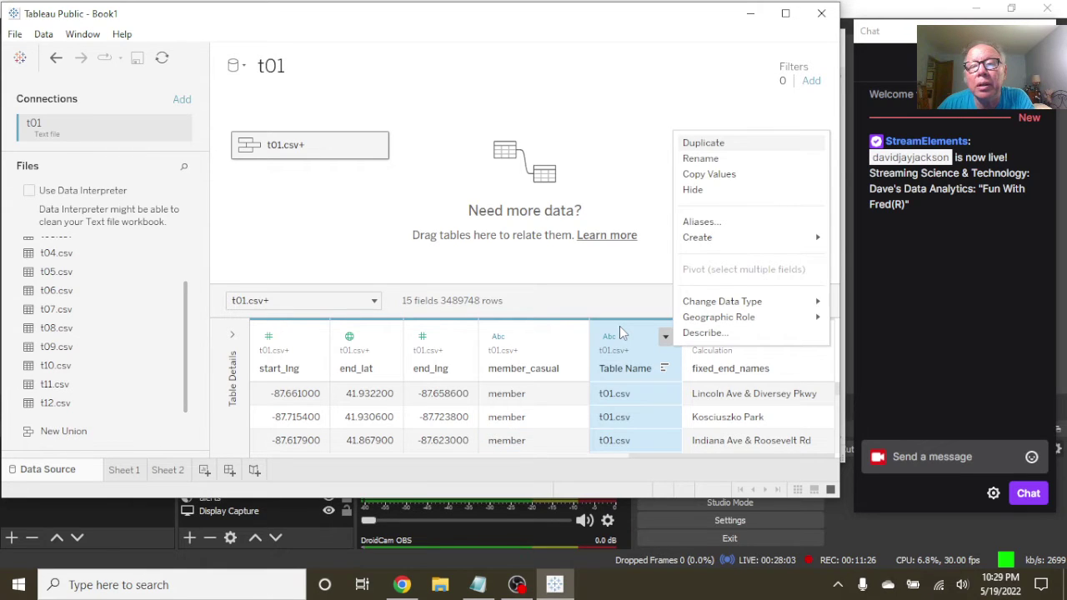
pyautogui.click(680, 196)
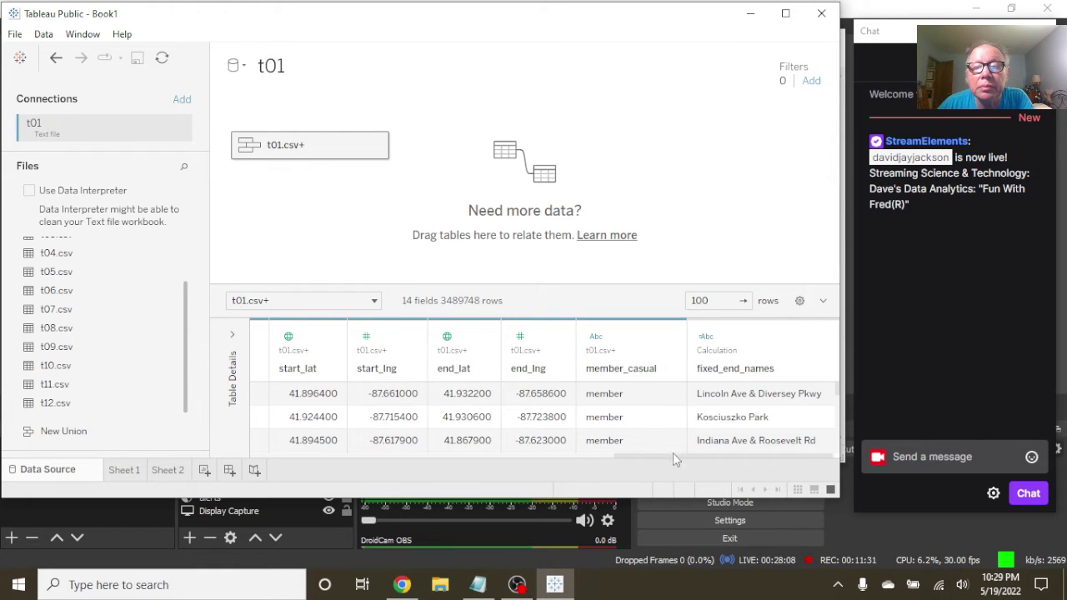
pyautogui.moveTo(680, 457); pyautogui.dragTo(322, 476)
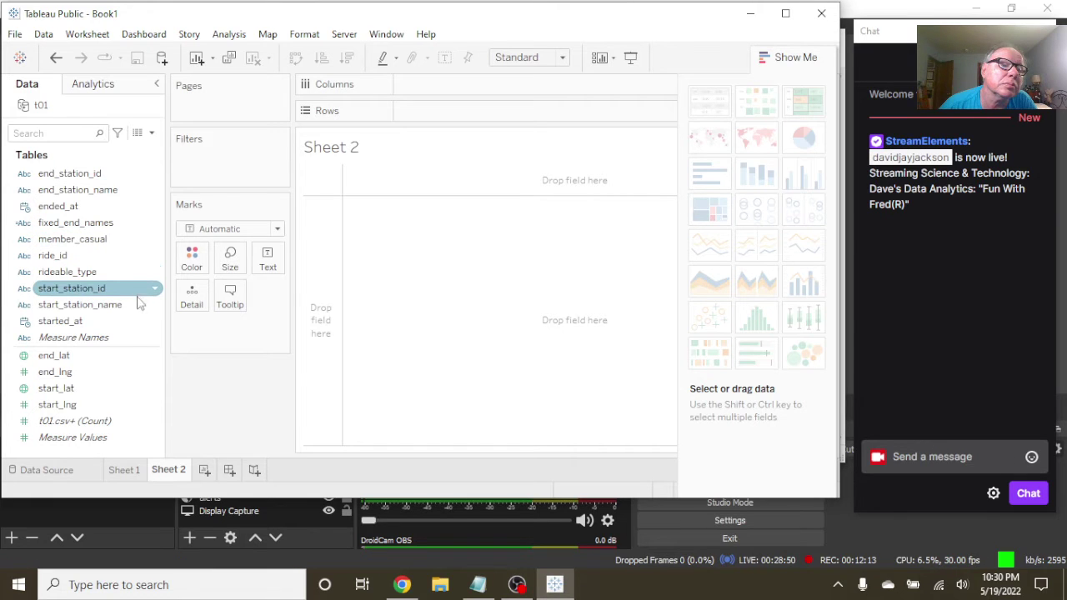
# Step: Create a calculated field named fix_start_names, copying the start_station_name IFNULL formula from the Notepad notes
pyautogui.click(152, 135)
pyautogui.click(130, 148)
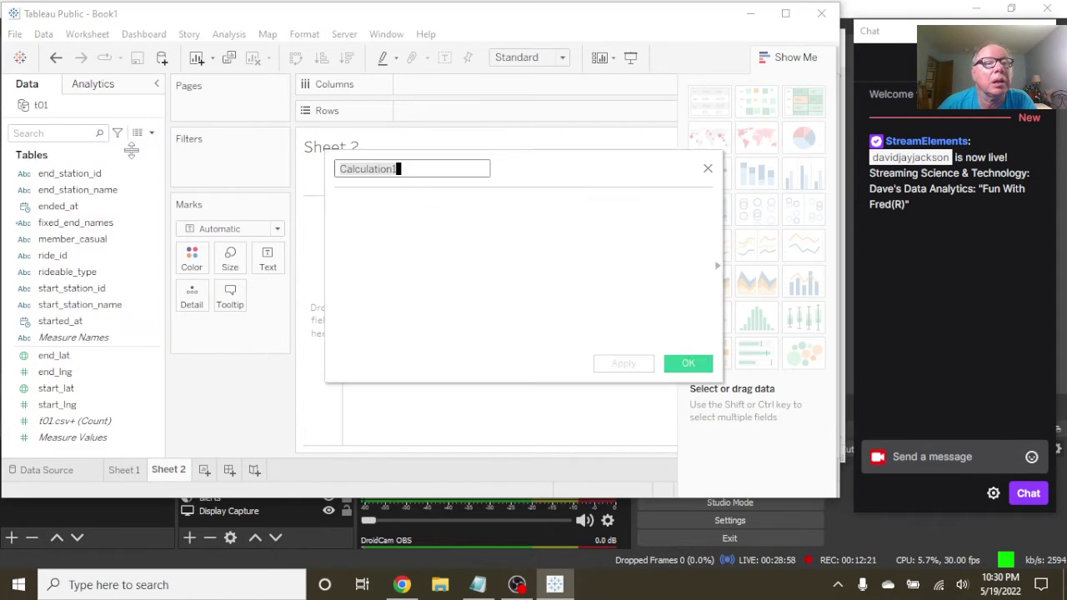
pyautogui.click(478, 584)
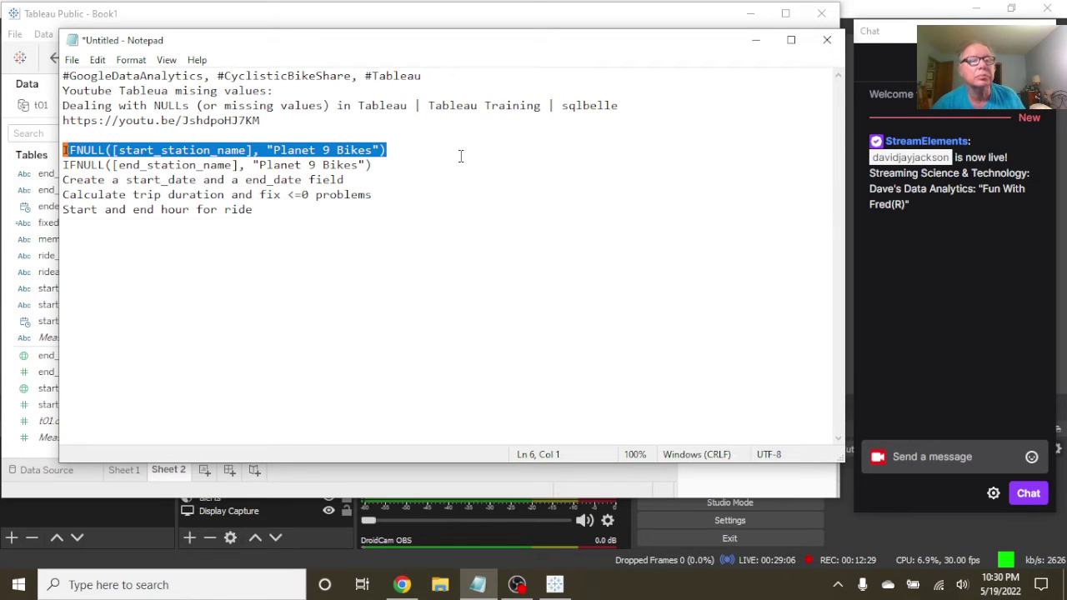
pyautogui.click(547, 588)
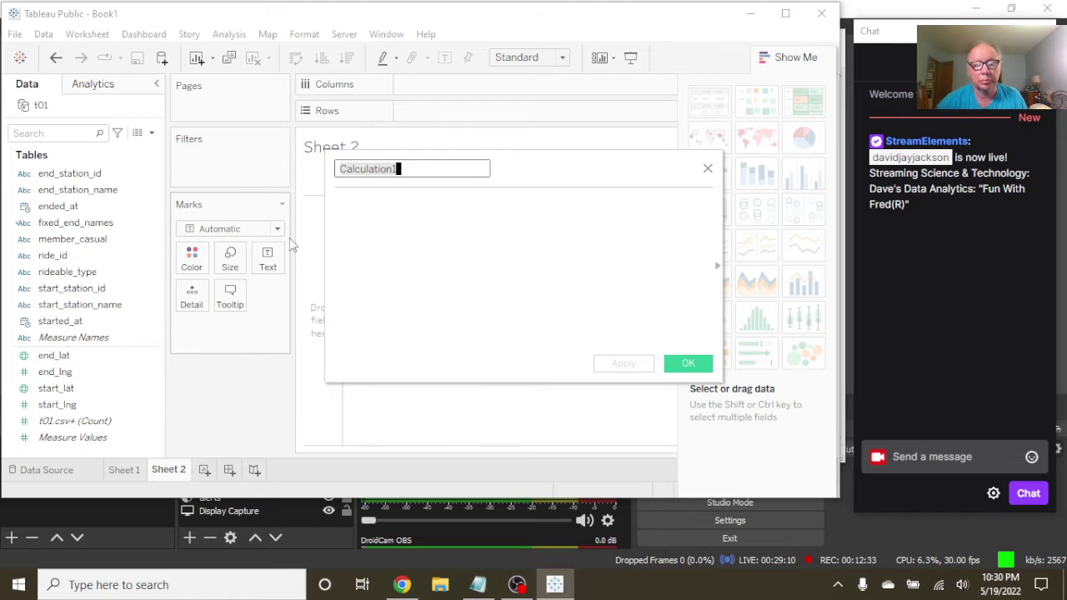
pyautogui.press('BackSpace')
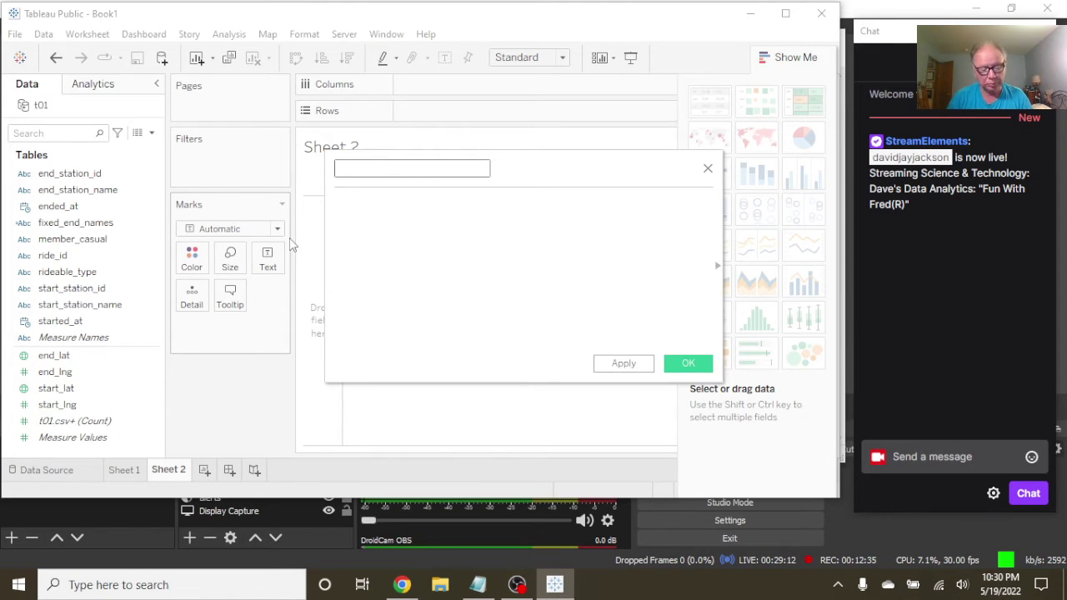
pyautogui.write('fix_s')
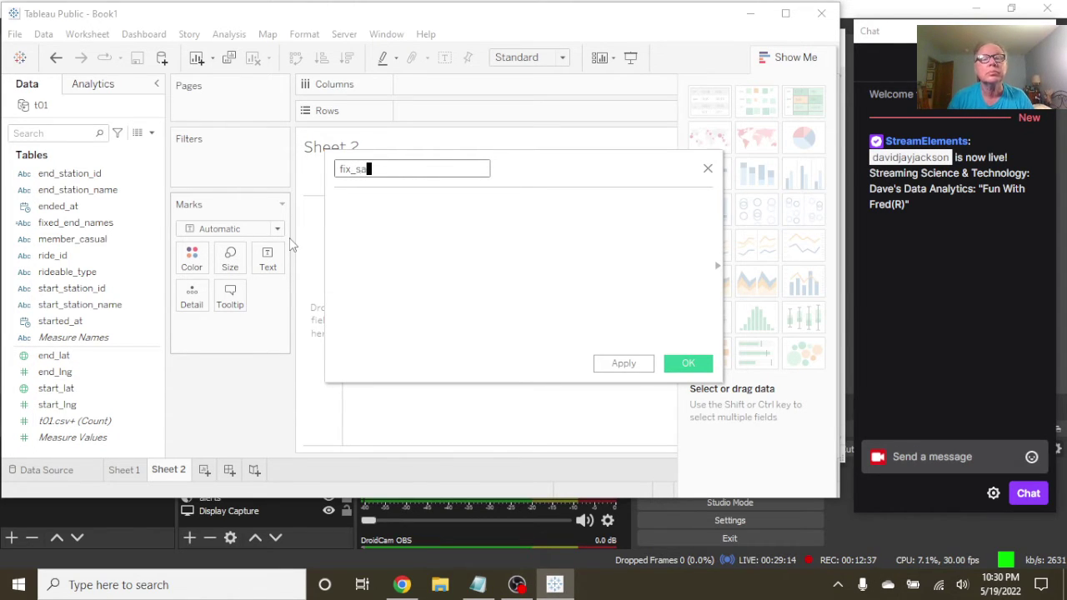
pyautogui.write('tart_names')
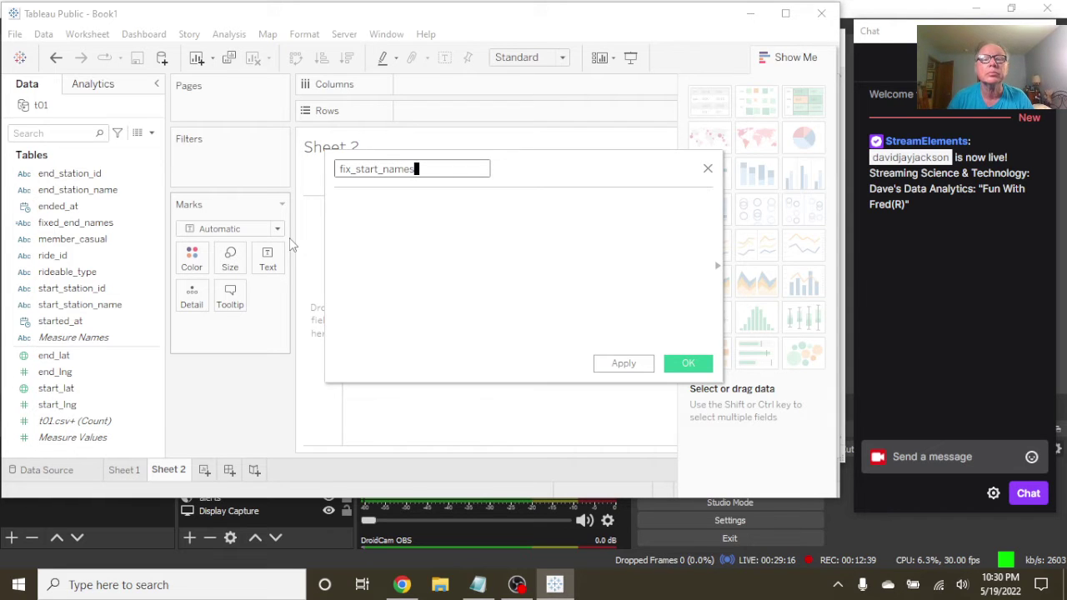
# Step: Set the fix_start_names formula to IFNULL([start_station_name], "Planet 9 Bikes") and save the calculation
pyautogui.click(346, 213)
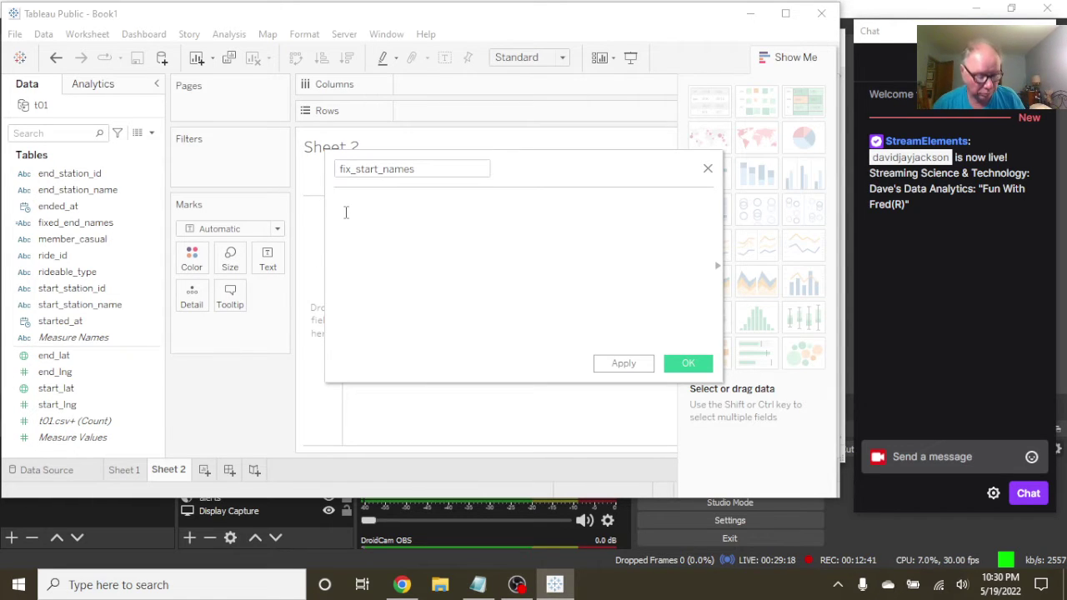
pyautogui.write('IFNULL([start_station_name], "Planet 9 Bikes")')
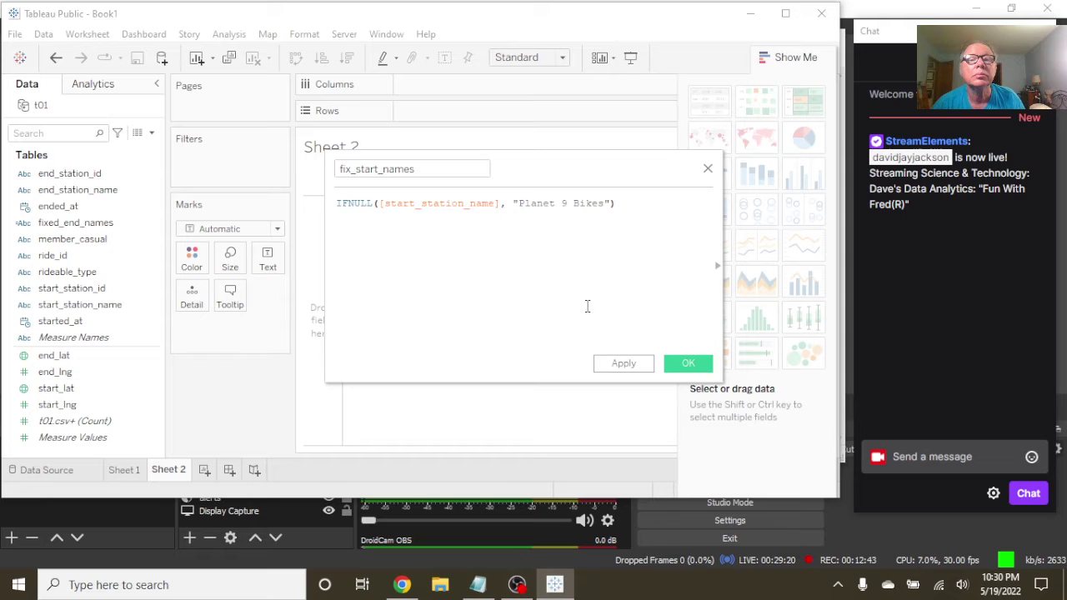
pyautogui.click(625, 364)
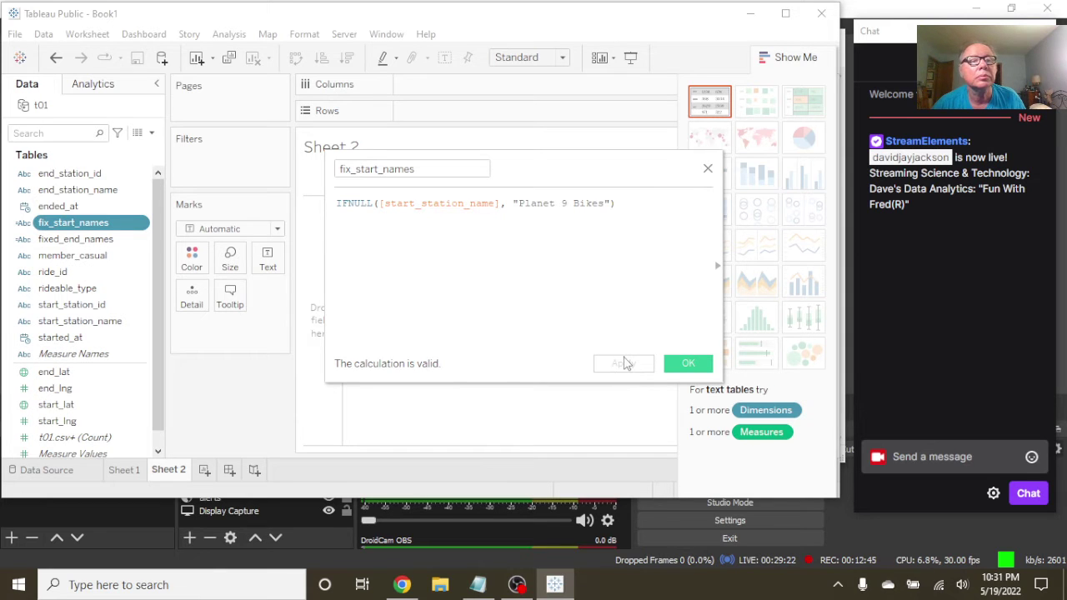
pyautogui.click(688, 364)
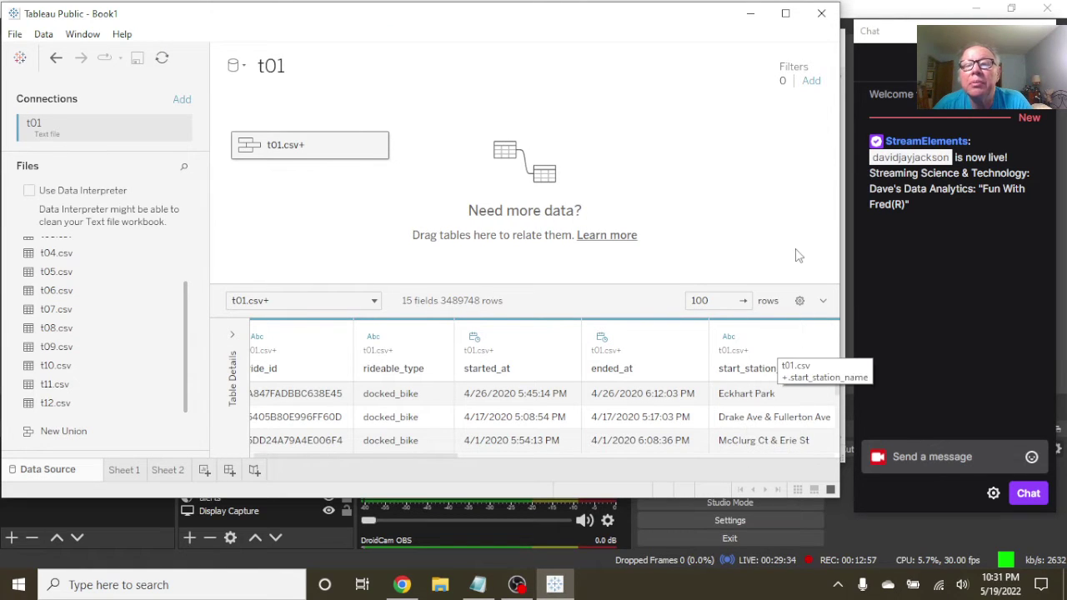
# Step: Look for Planet 9 Bikes among the fix_start_names values of a new data source filter, and cancel without adding the filter
pyautogui.click(811, 80)
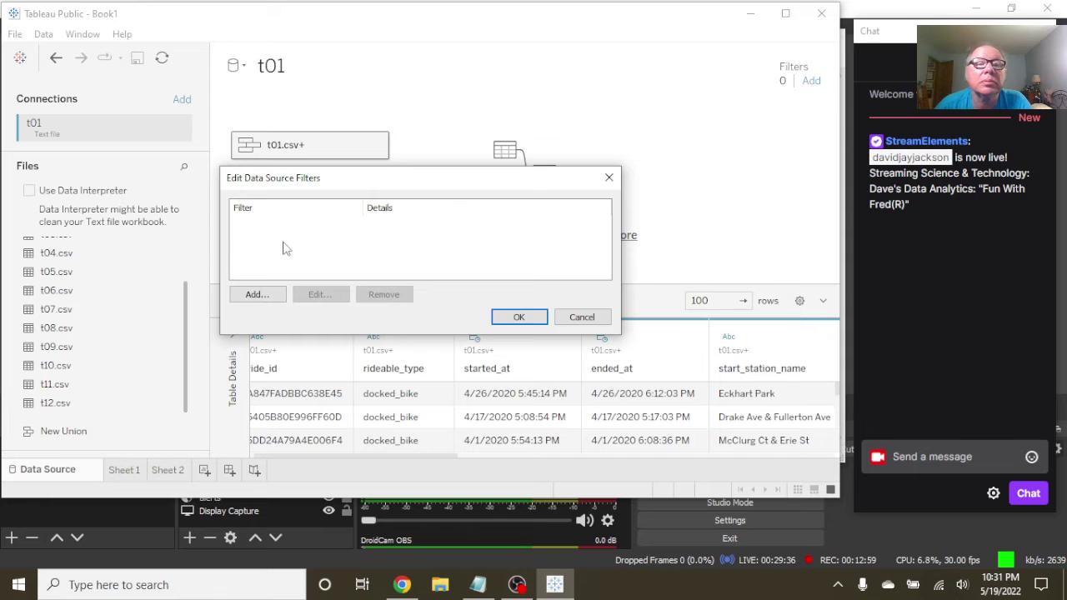
pyautogui.click(255, 294)
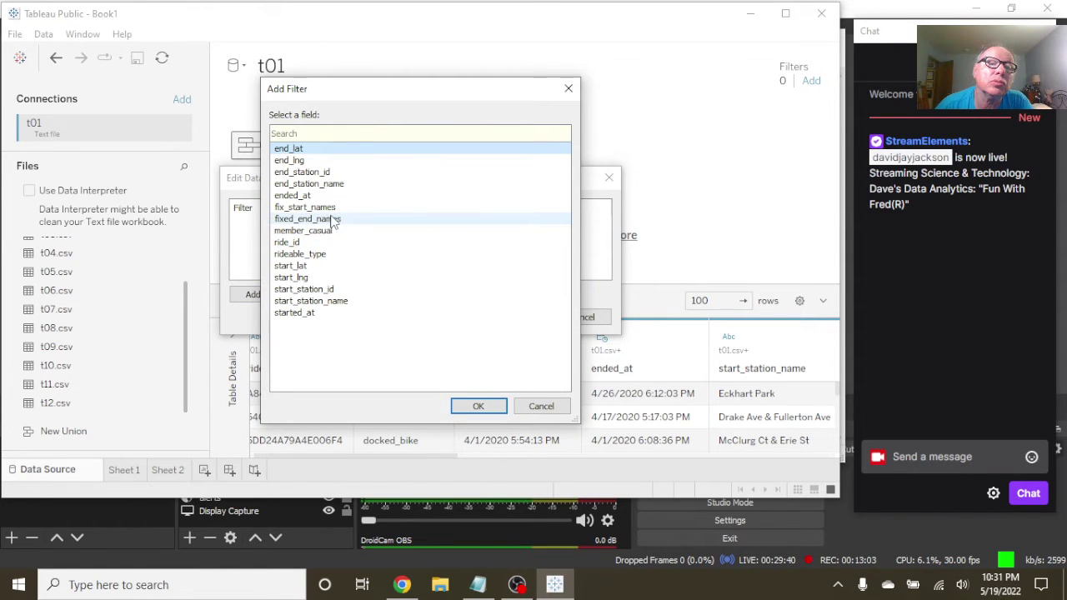
pyautogui.click(335, 207)
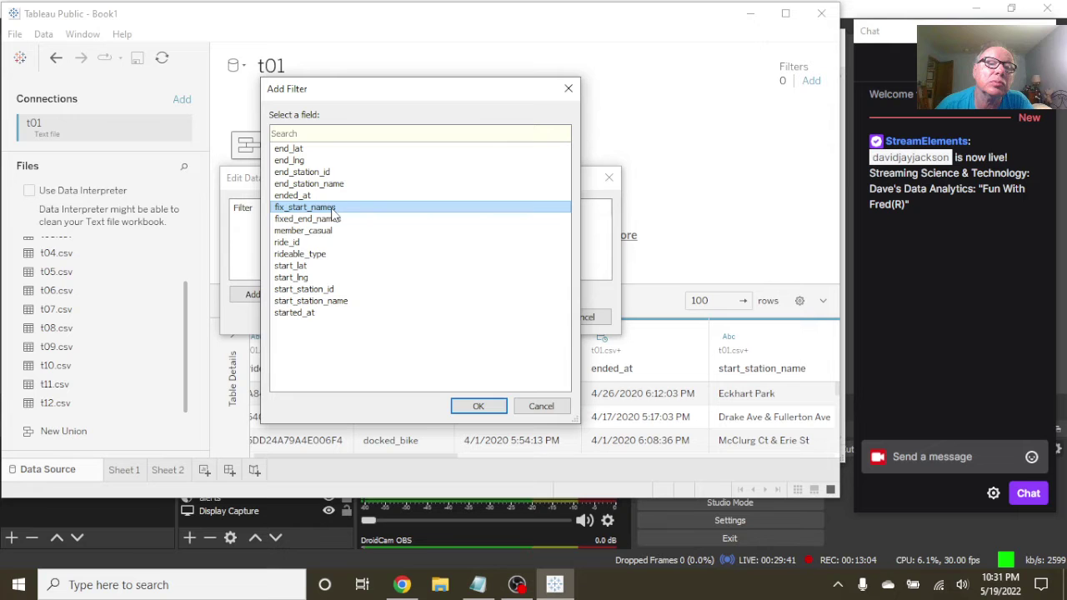
pyautogui.click(473, 408)
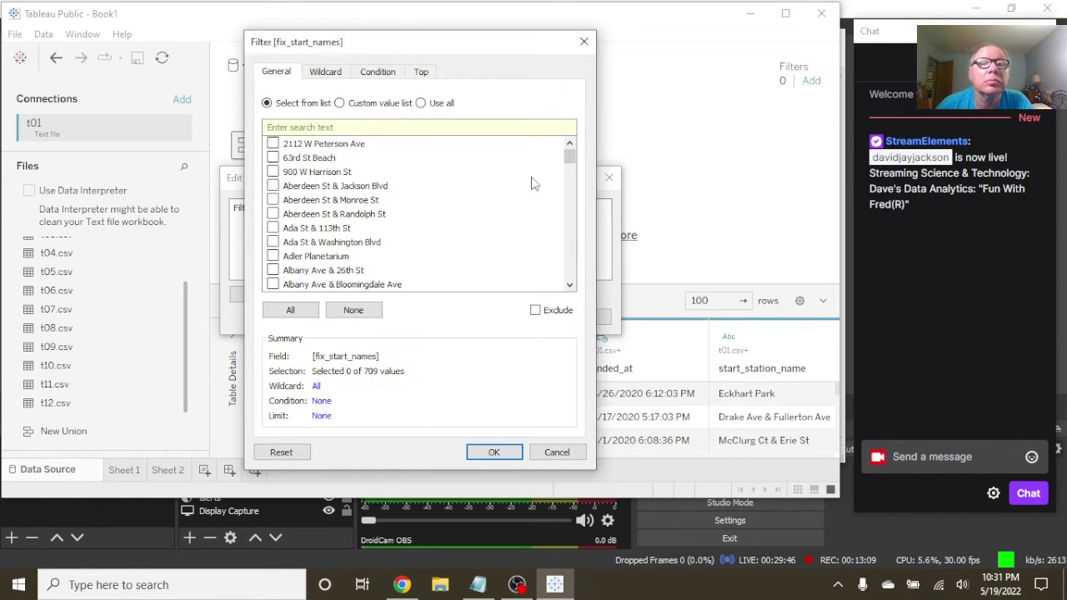
pyautogui.moveTo(568, 159); pyautogui.dragTo(566, 220)
pyautogui.scroll(-8, 511, 229)
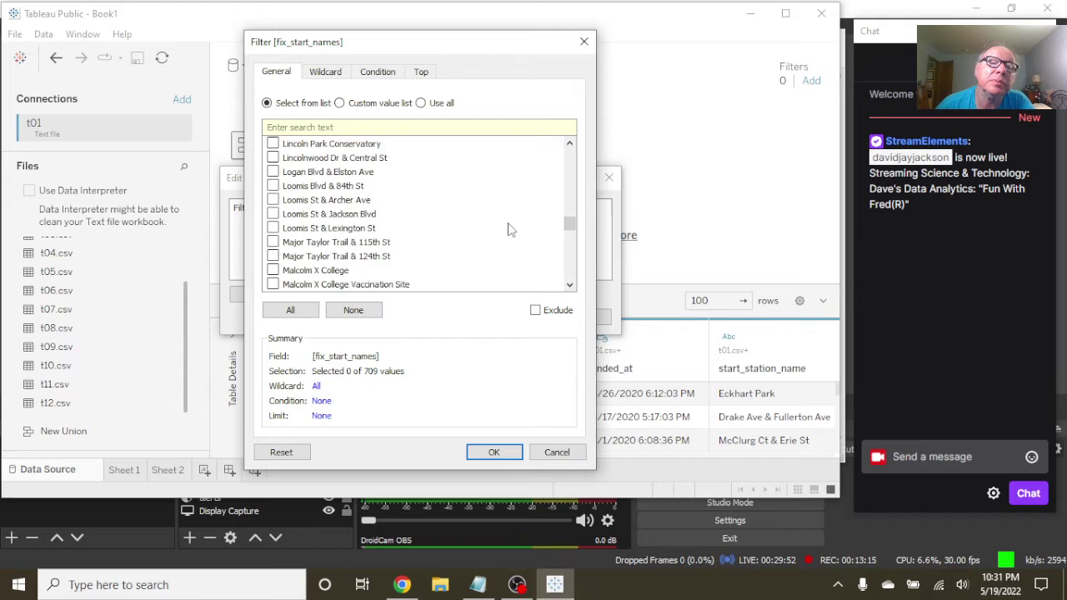
pyautogui.scroll(-8, 510, 230)
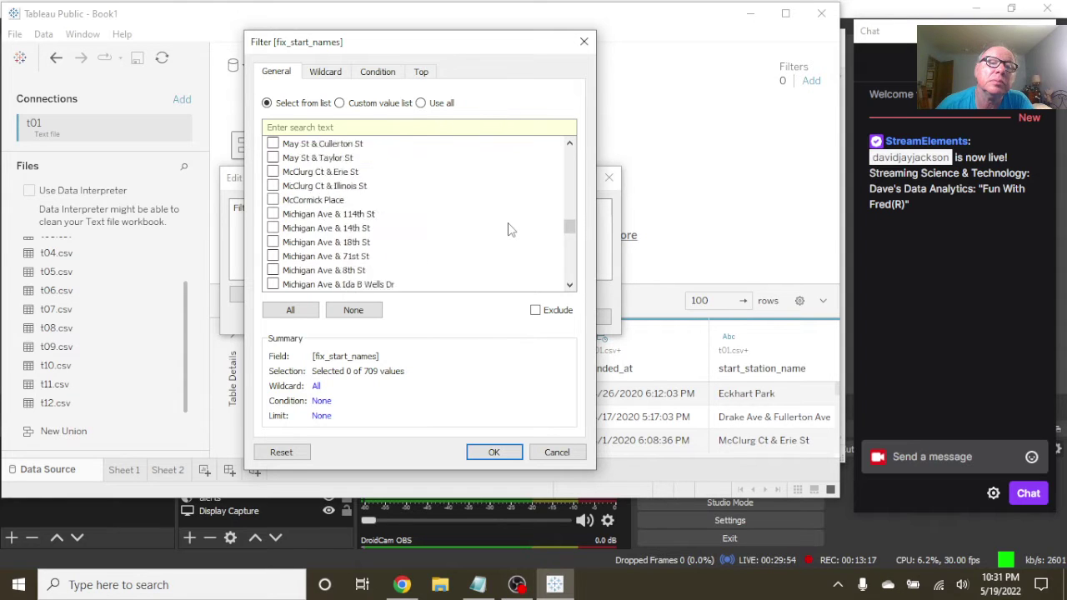
pyautogui.scroll(-10, 511, 229)
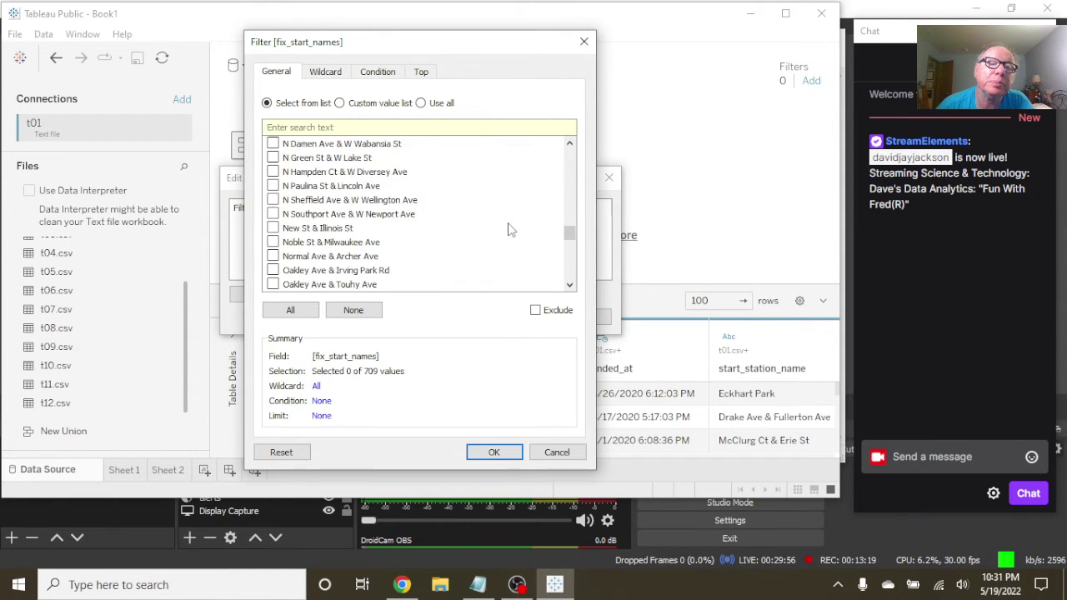
pyautogui.scroll(-2, 511, 229)
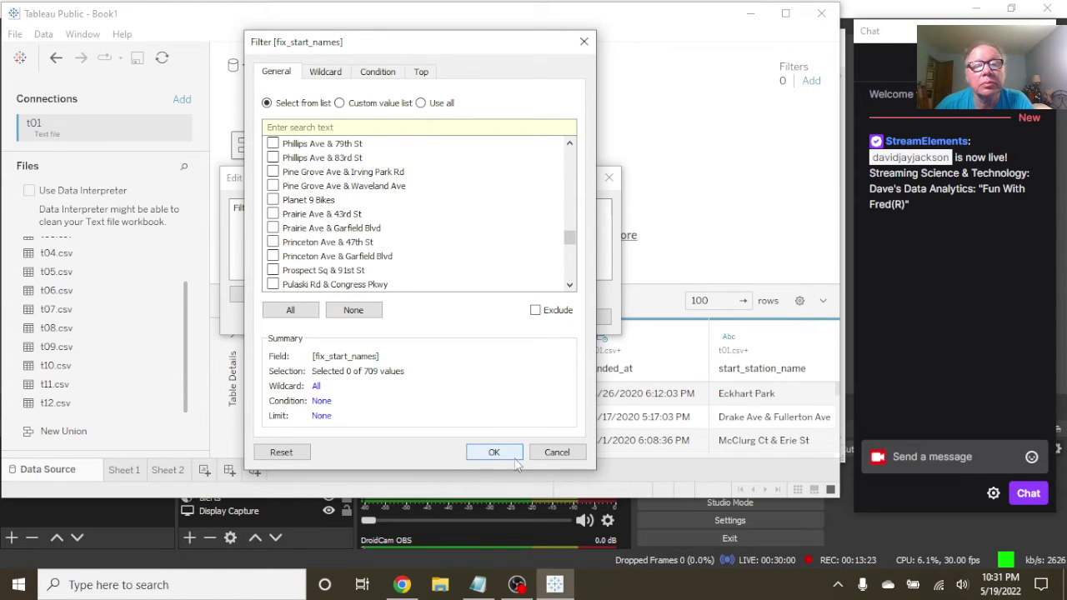
pyautogui.click(558, 456)
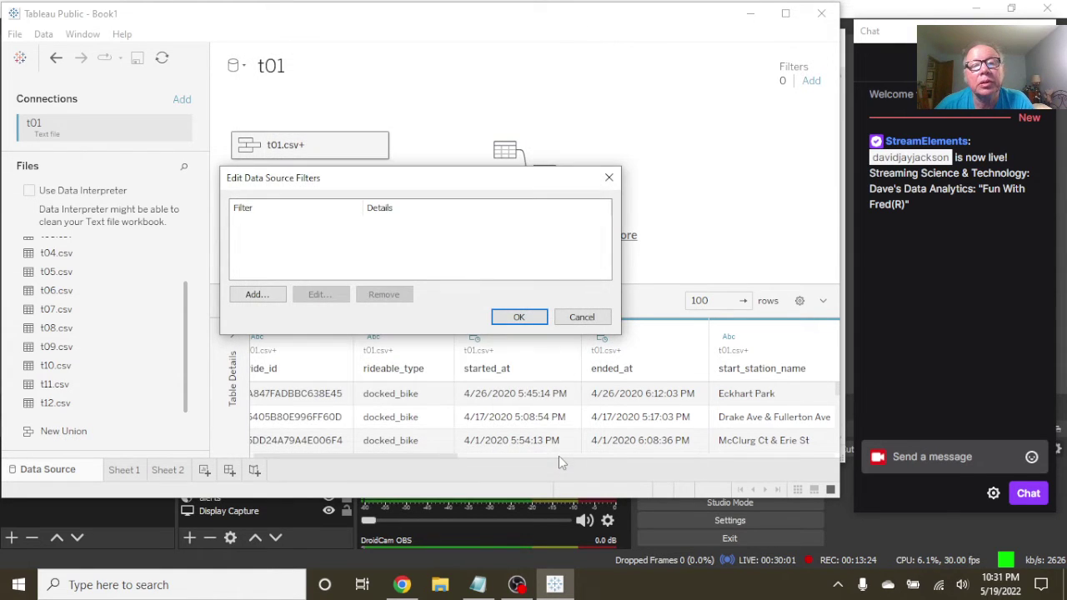
pyautogui.click(582, 317)
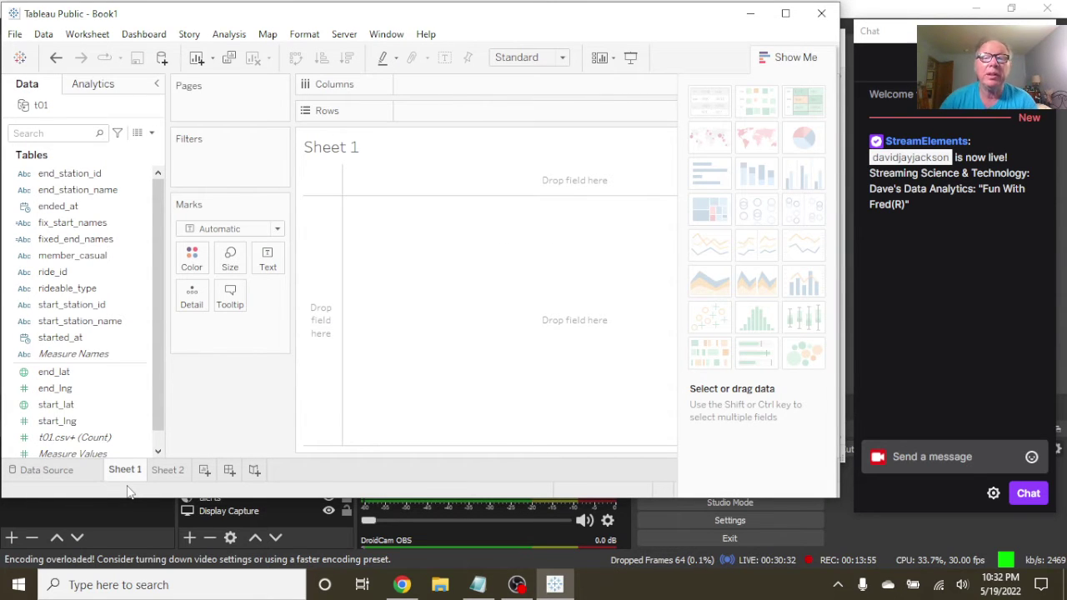
# Step: Create a calculated field named start_date from Sheet 1, ready for its formula
pyautogui.click(152, 134)
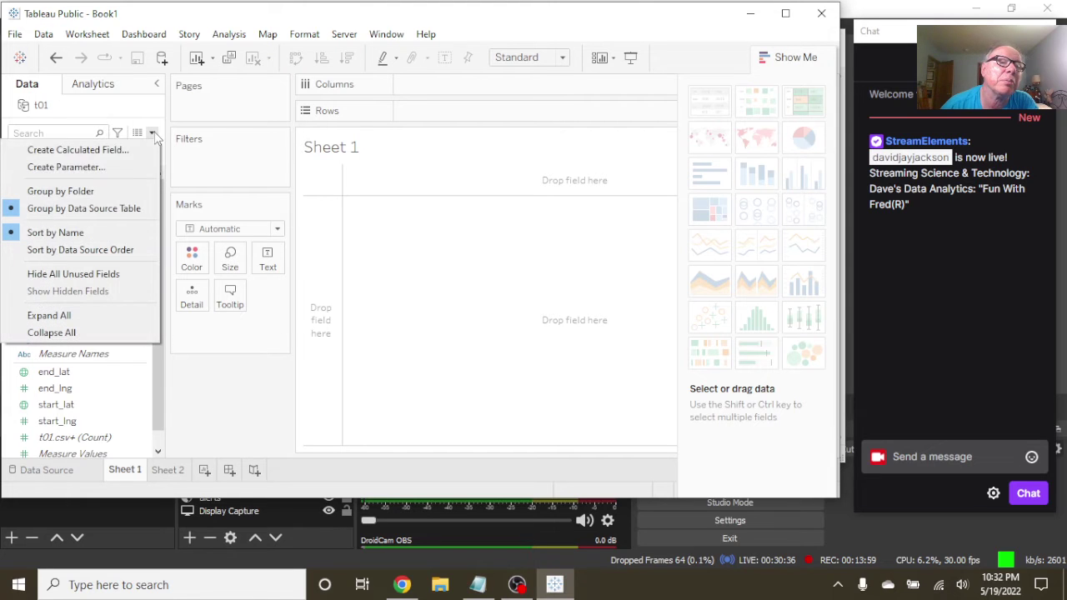
pyautogui.click(112, 152)
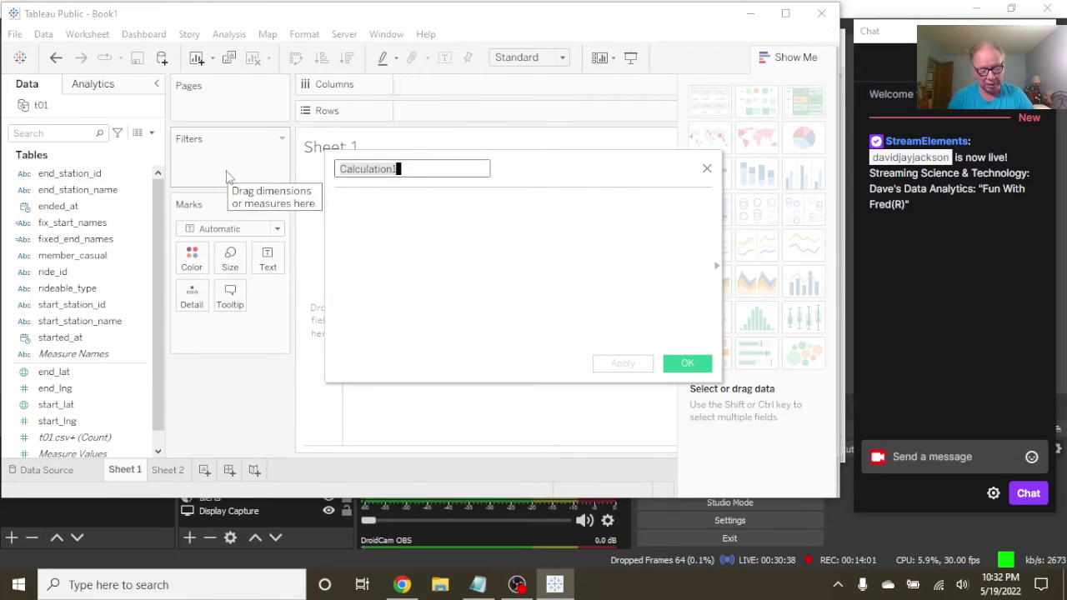
pyautogui.write('start_date')
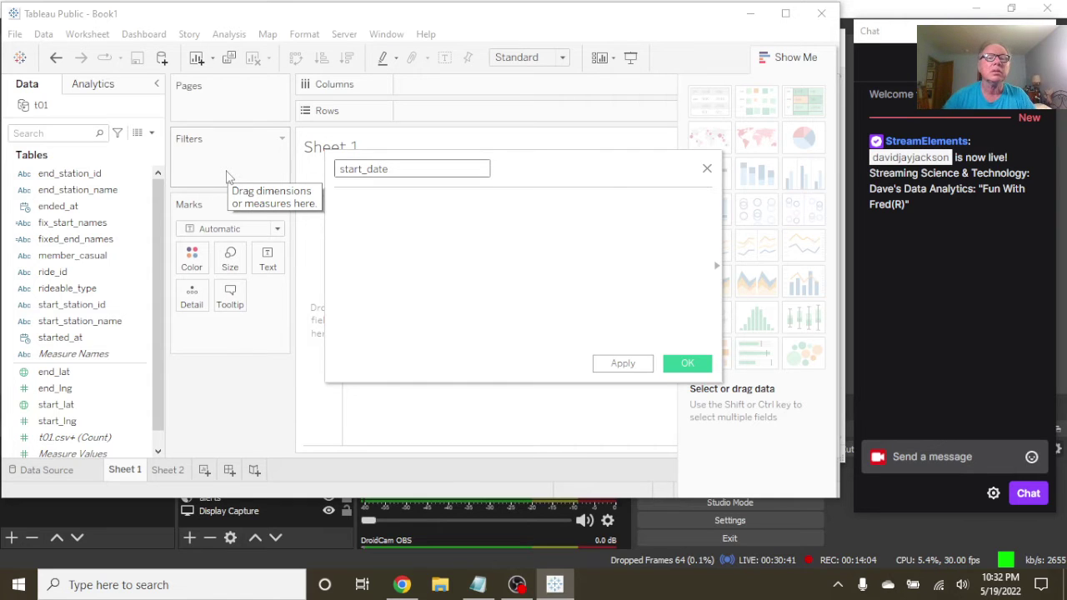
pyautogui.click(345, 209)
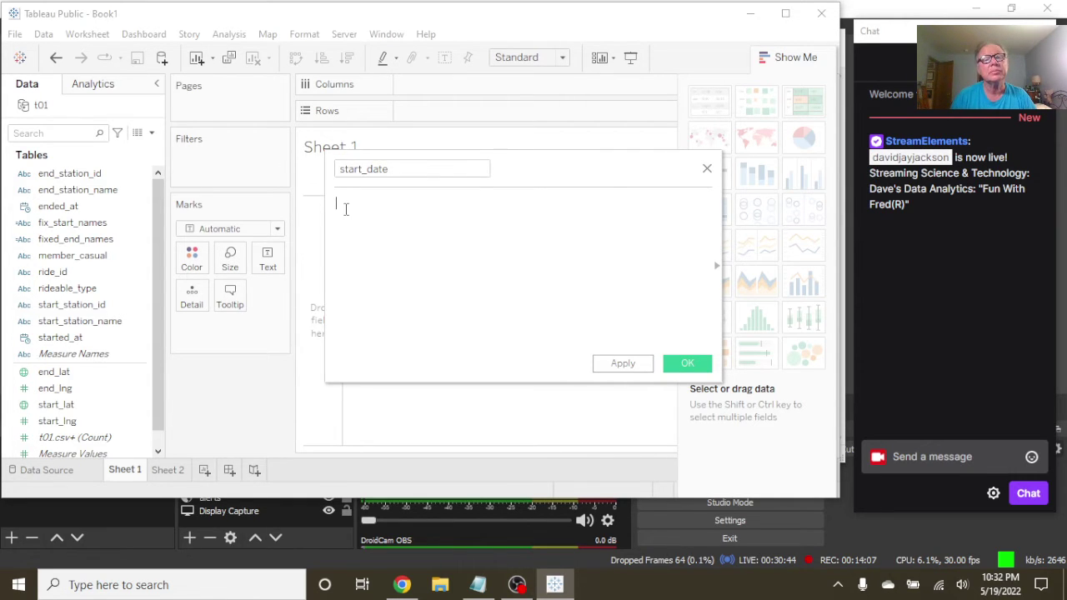
pyautogui.write('=year')
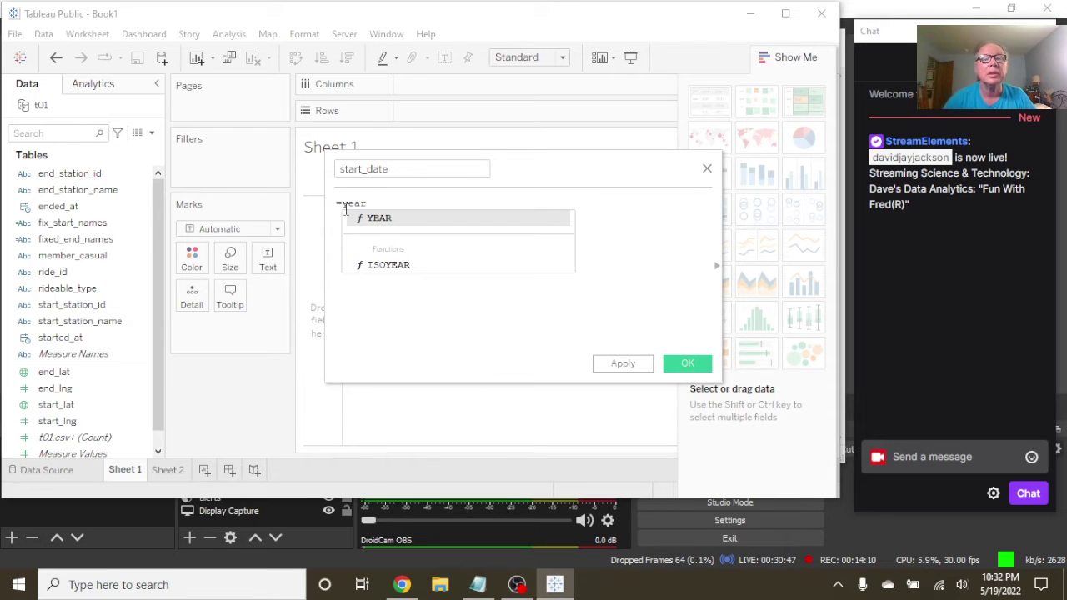
pyautogui.click(400, 215)
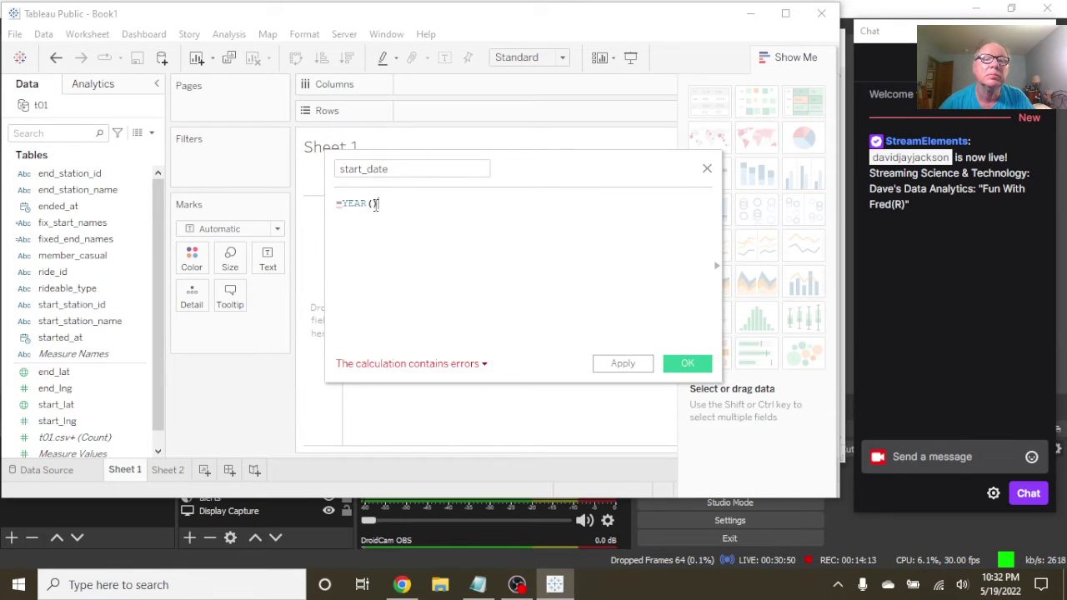
pyautogui.click(374, 205)
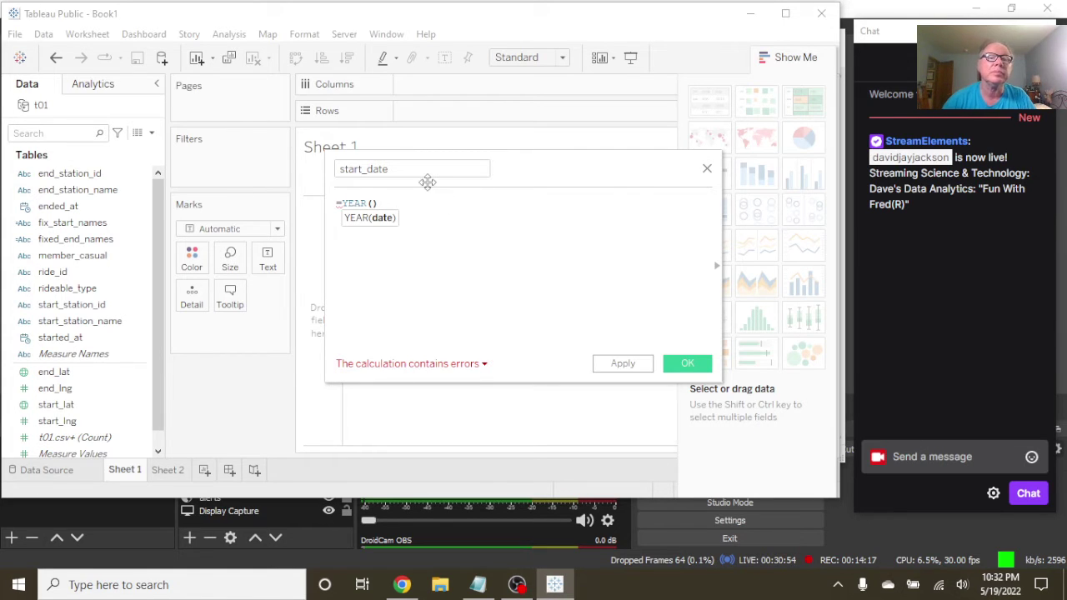
pyautogui.click(388, 205)
pyautogui.press('BackSpace')
pyautogui.press('BackSpace')
pyautogui.press('BackSpace')
pyautogui.press('BackSpace')
pyautogui.press('BackSpace')
pyautogui.press('BackSpace')
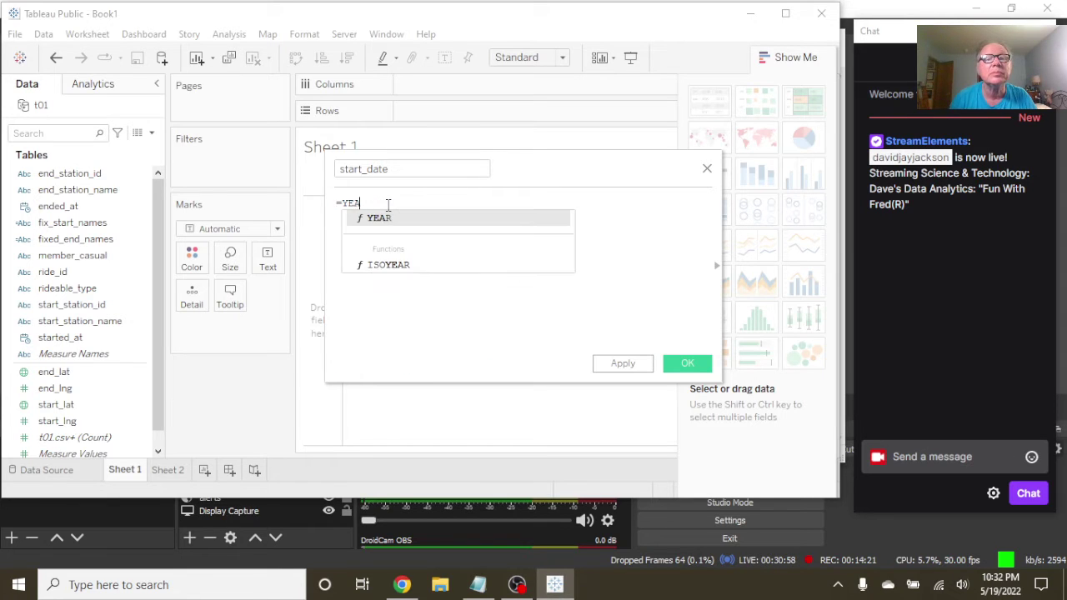
# Step: Set the start_date formula to DATE([started_at]) without a leading equals sign, and apply the calculation
pyautogui.write('date')
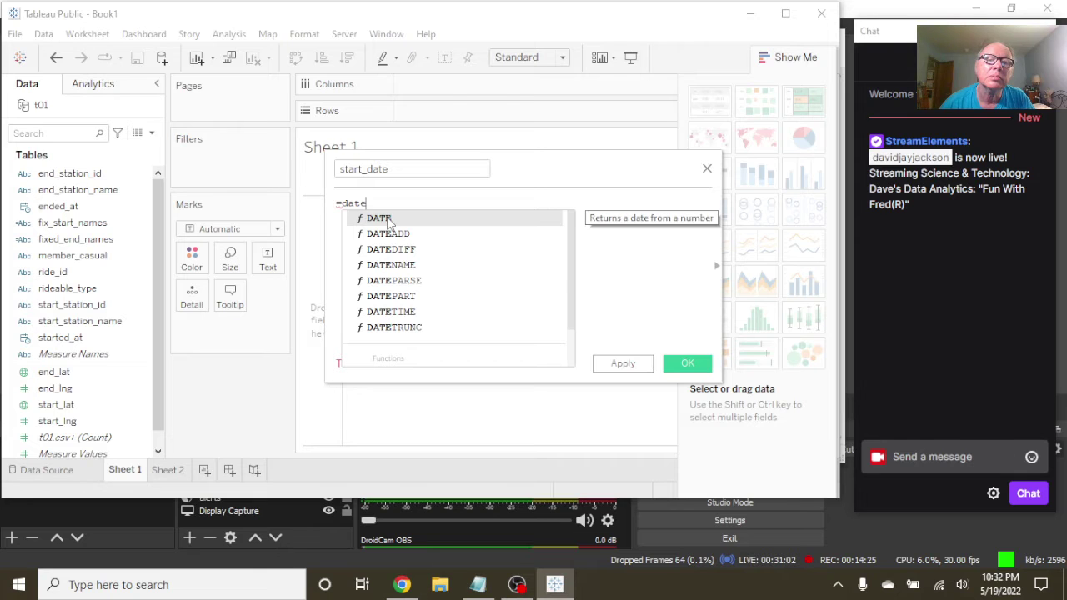
pyautogui.doubleClick(388, 221)
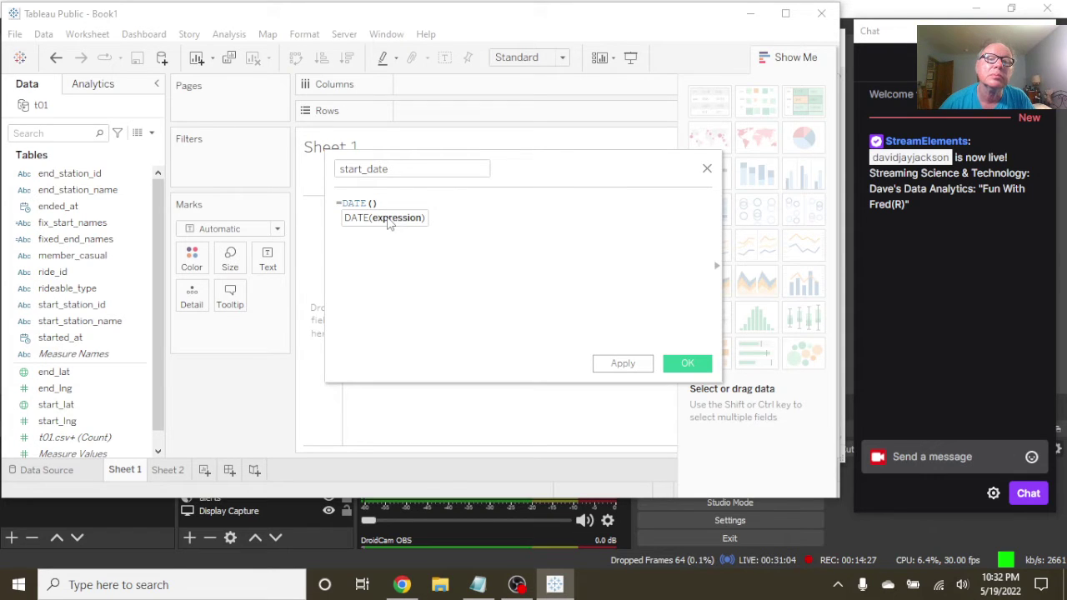
pyautogui.write('[')
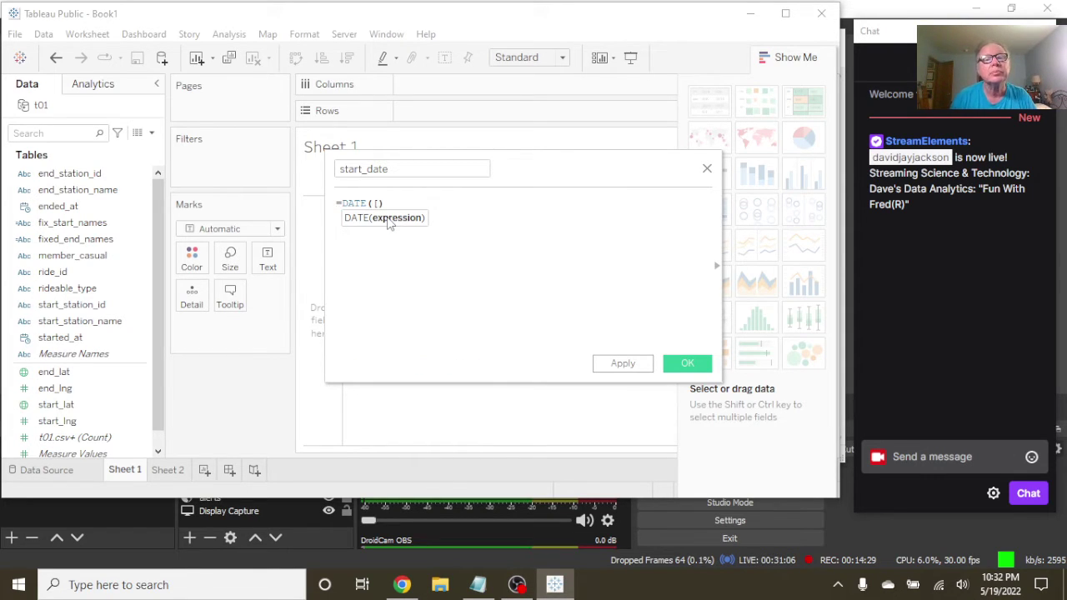
pyautogui.write('s')
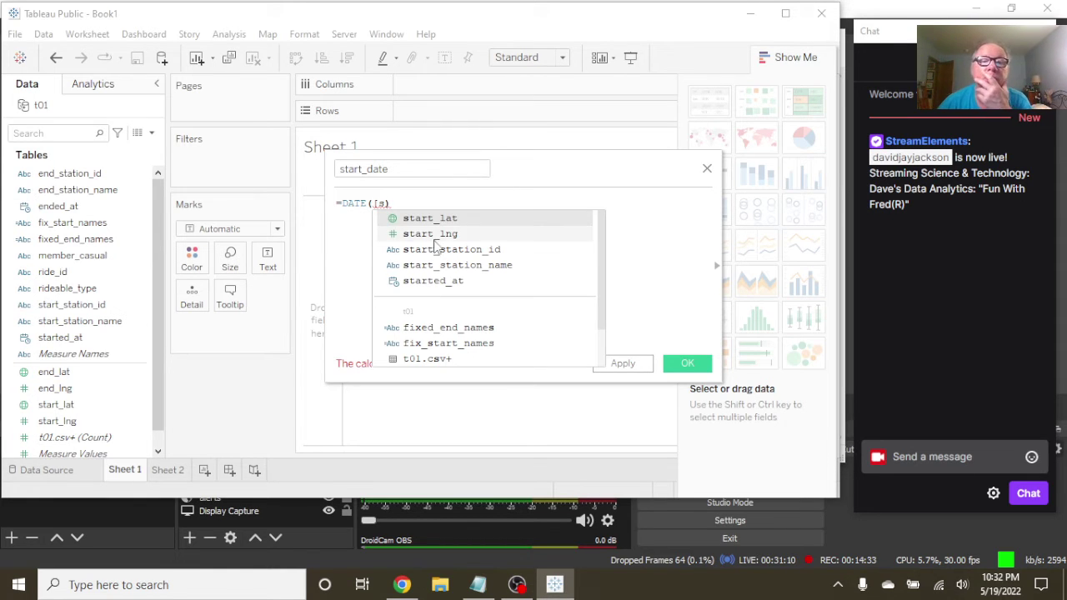
pyautogui.click(434, 280)
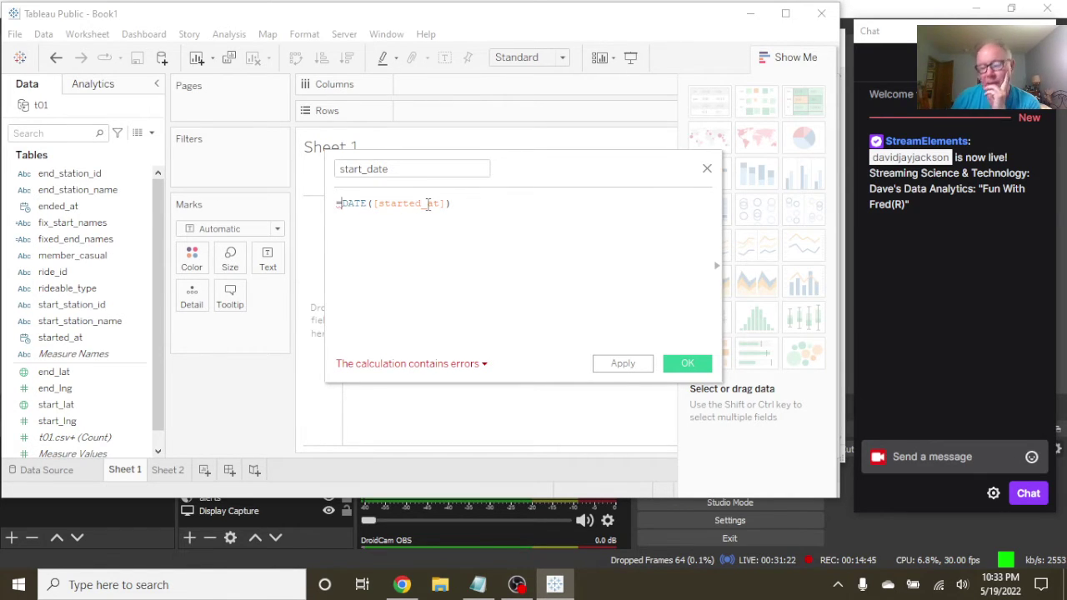
pyautogui.press('Delete')
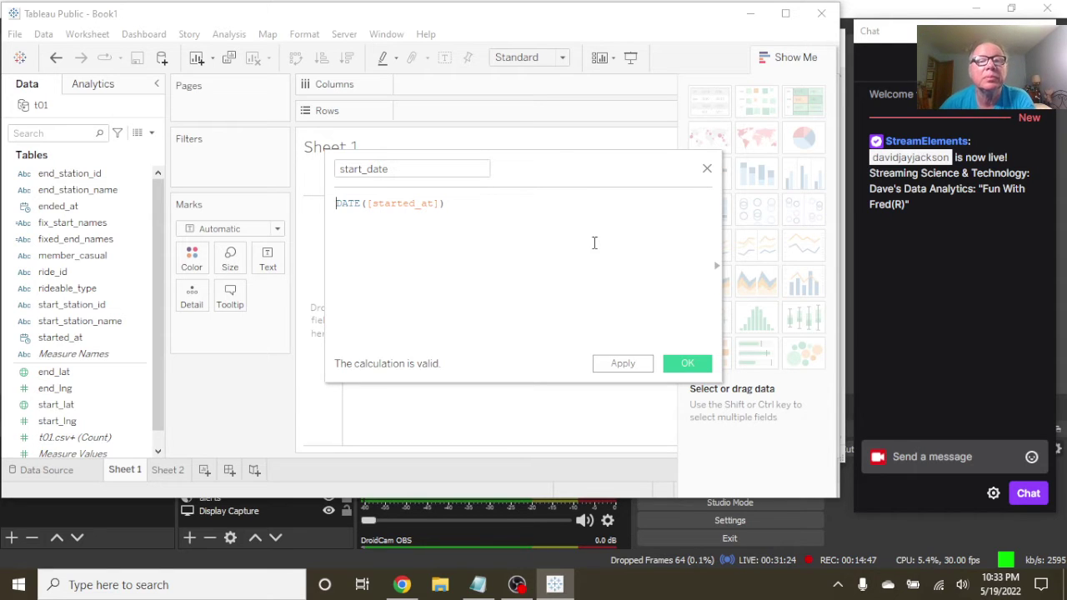
pyautogui.click(622, 366)
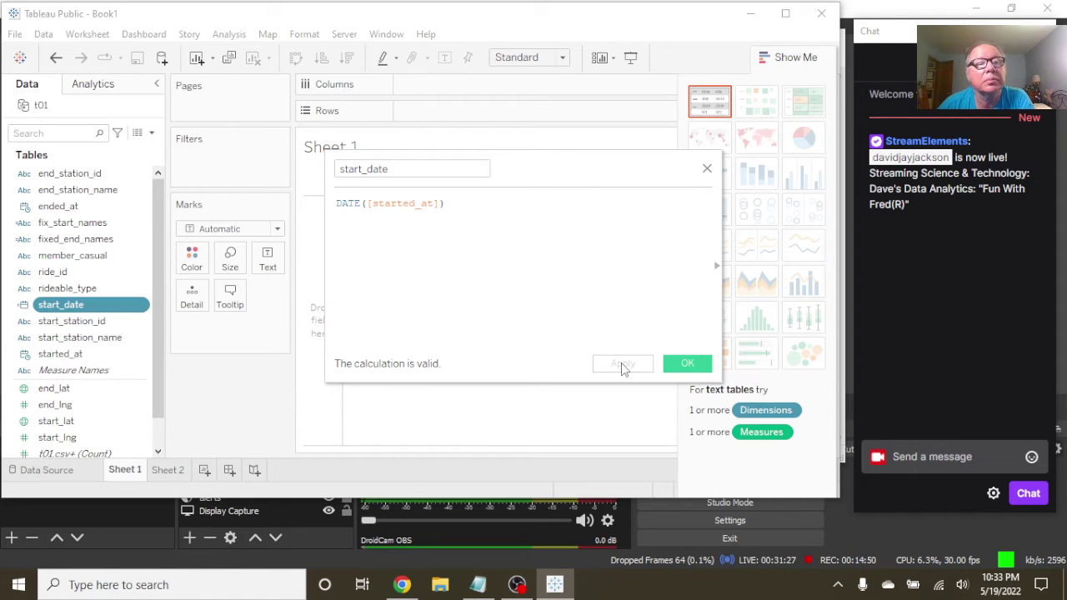
# Step: Save the start_date calculation and create another calculated field named end_date
pyautogui.click(683, 364)
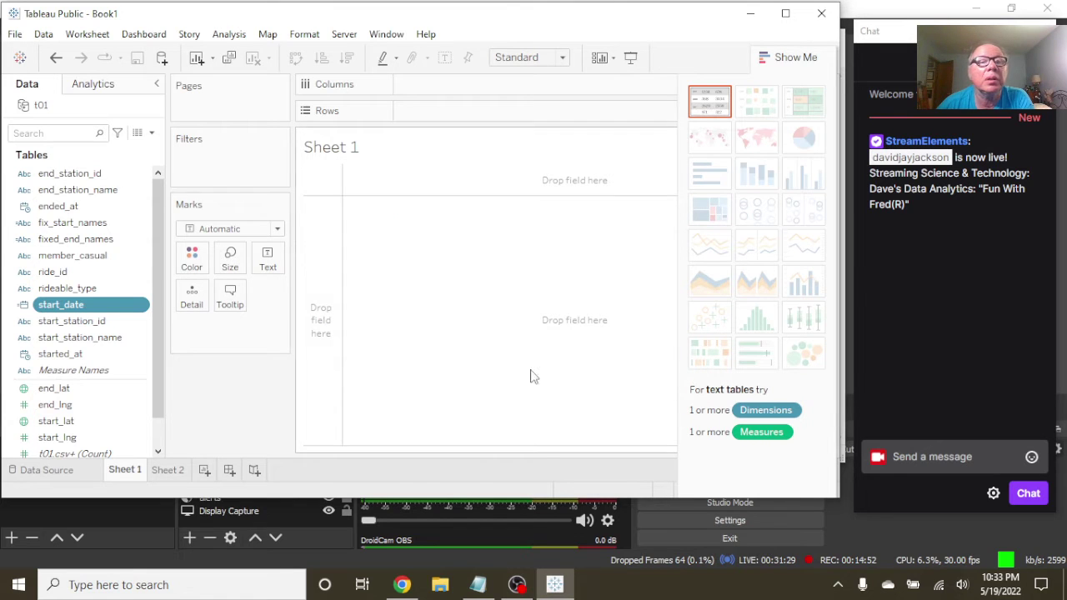
pyautogui.click(152, 134)
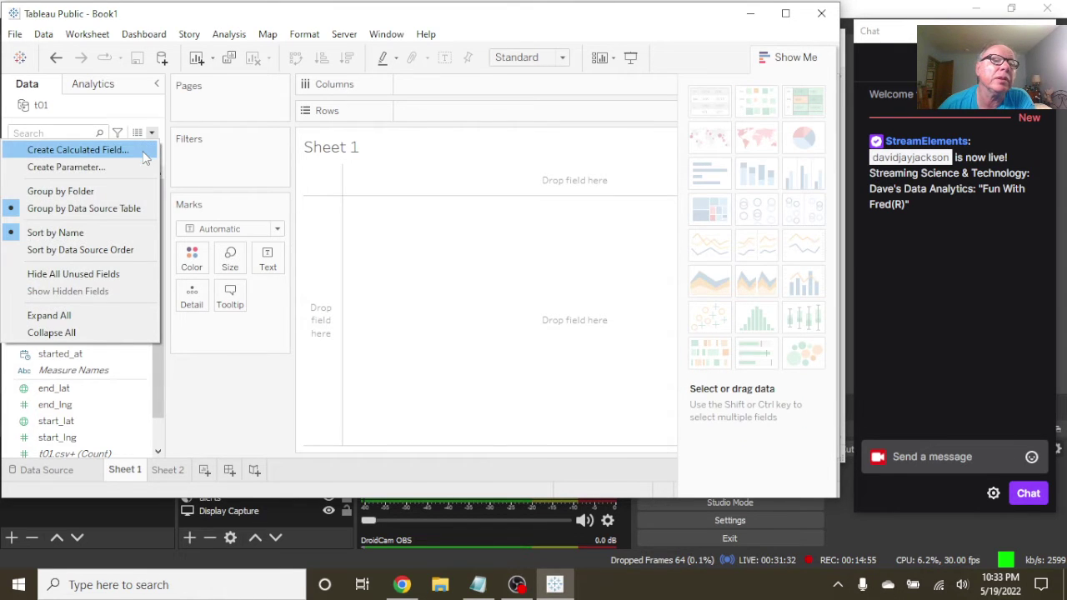
pyautogui.click(144, 150)
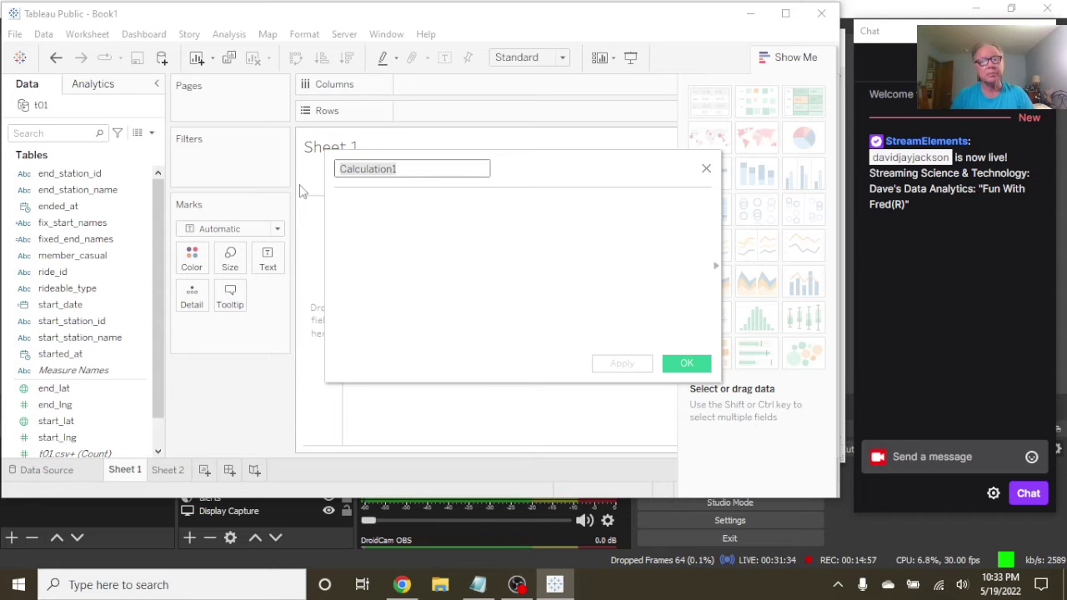
pyautogui.write('end_date')
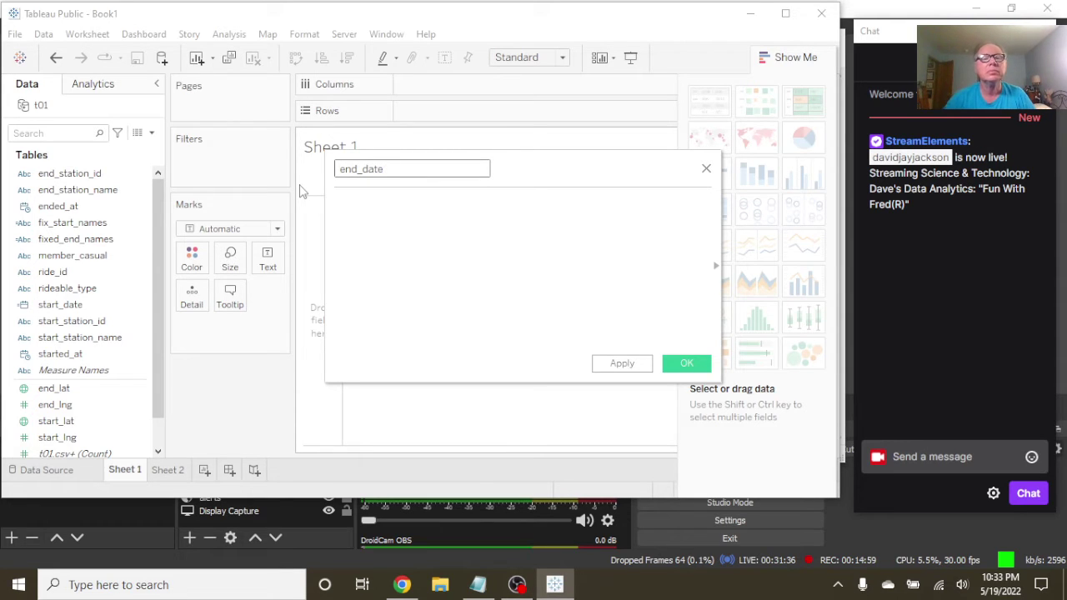
# Step: Set the end_date formula to DATE([ended_at]) and save the calculation
pyautogui.click(342, 202)
pyautogui.write('date')
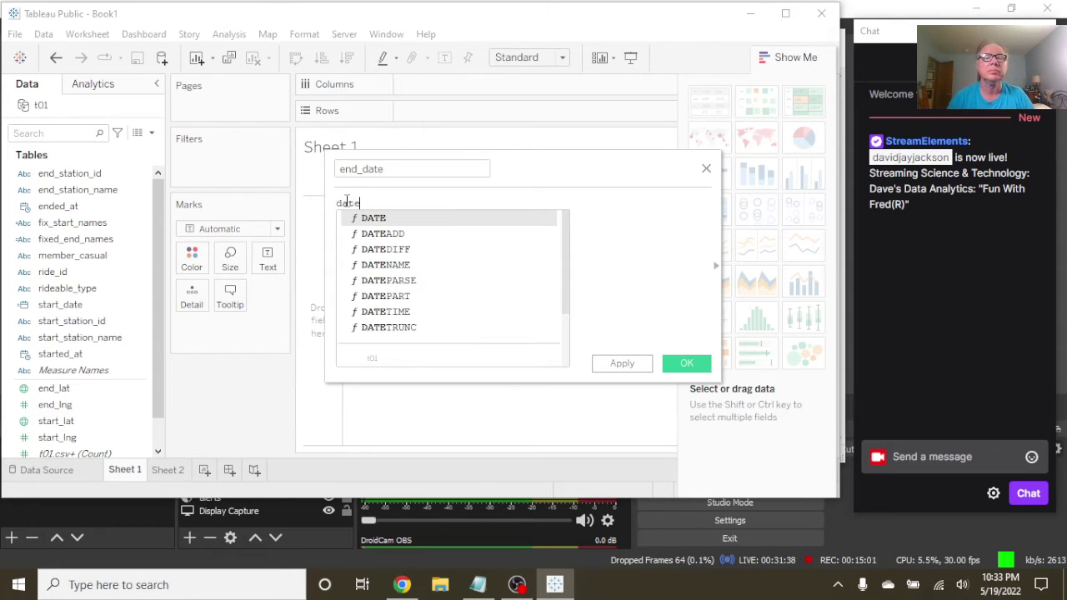
pyautogui.doubleClick(374, 220)
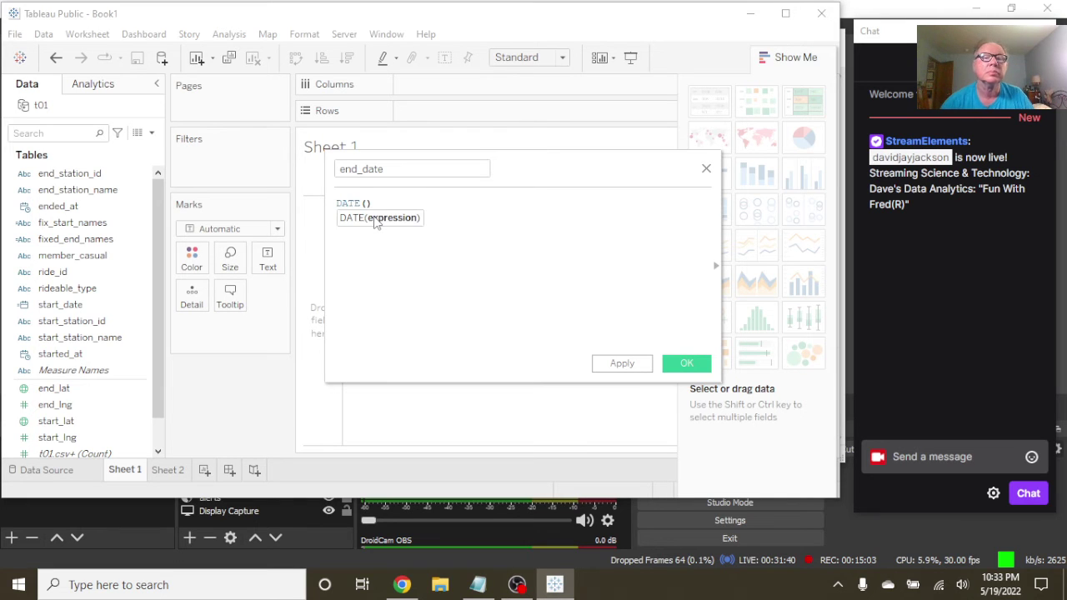
pyautogui.write('[end')
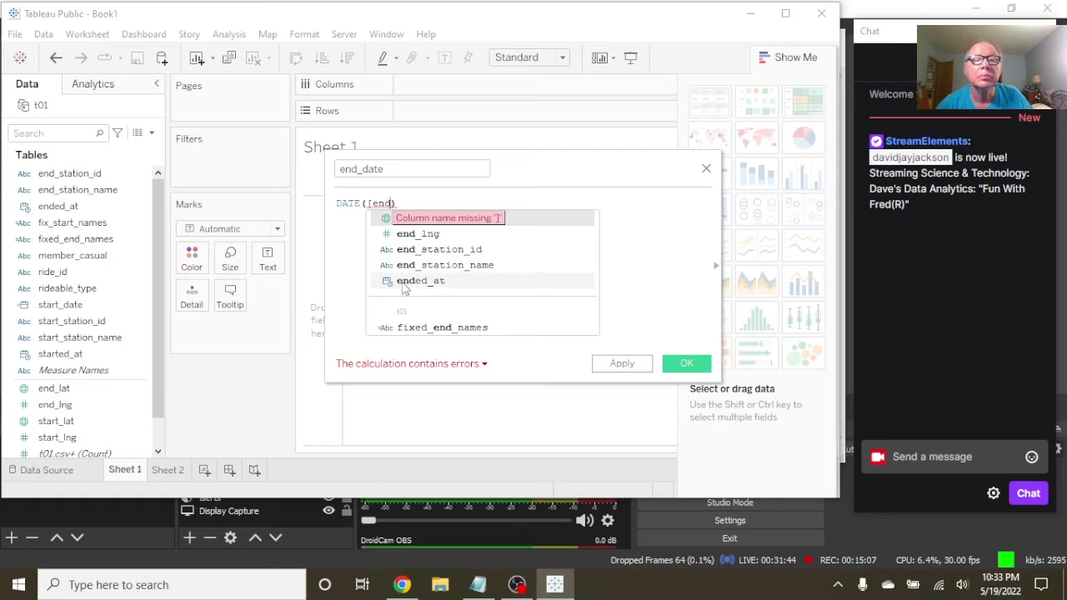
pyautogui.doubleClick(403, 281)
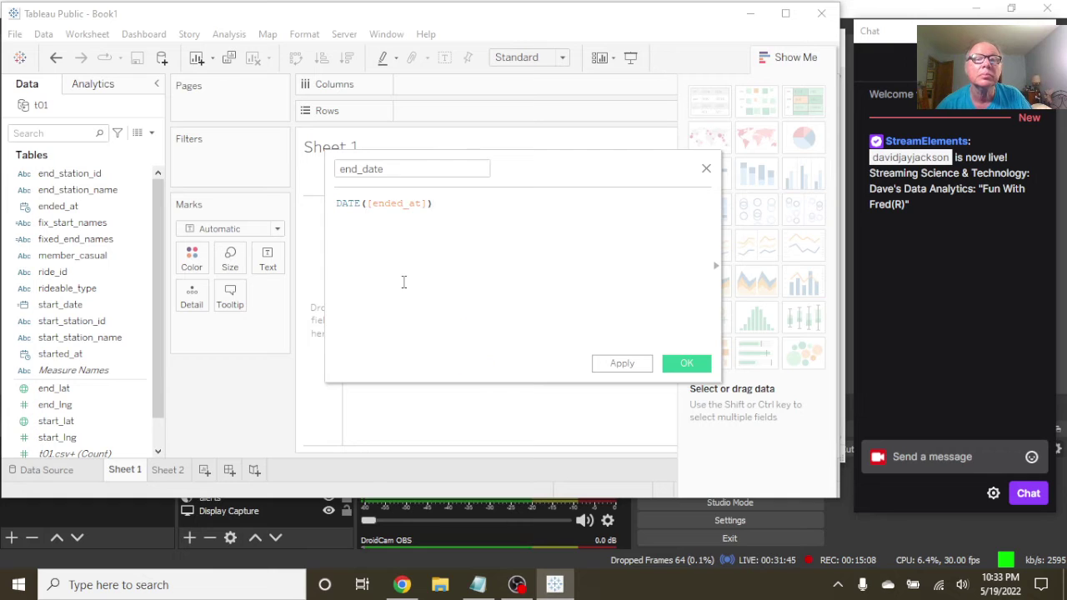
pyautogui.click(615, 363)
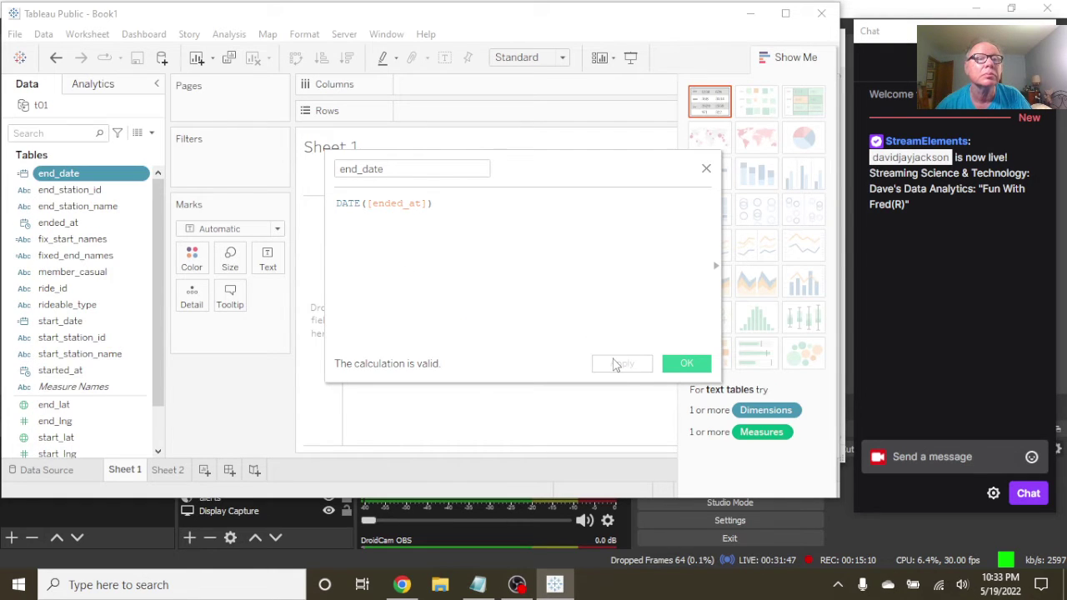
pyautogui.click(681, 365)
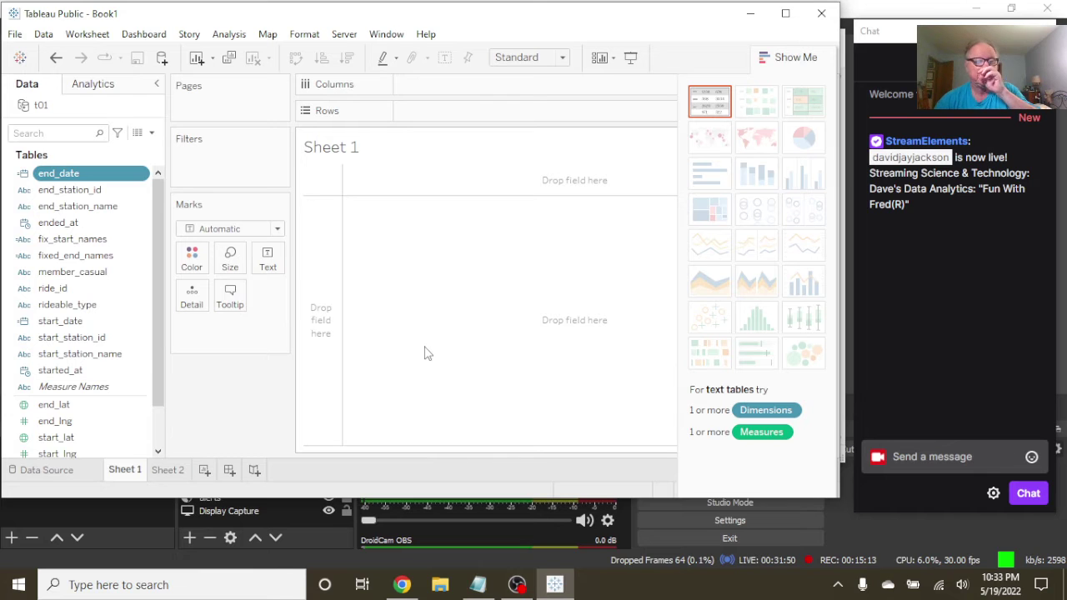
# Step: Review the started_at and ended_at columns in the data source preview, and the field list of Sheet 1
pyautogui.click(45, 469)
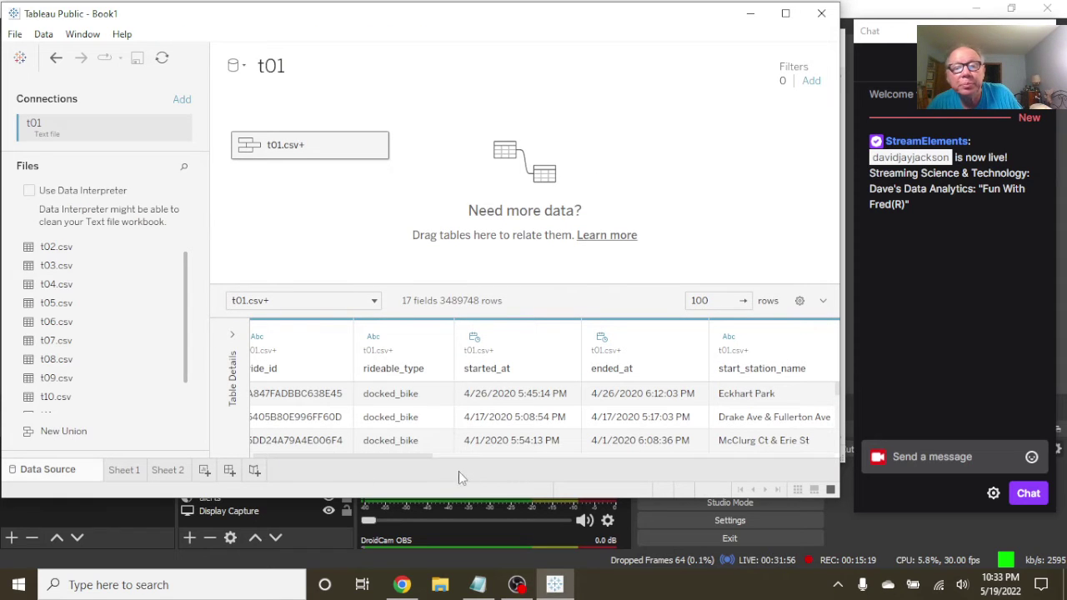
pyautogui.moveTo(382, 462); pyautogui.dragTo(391, 463)
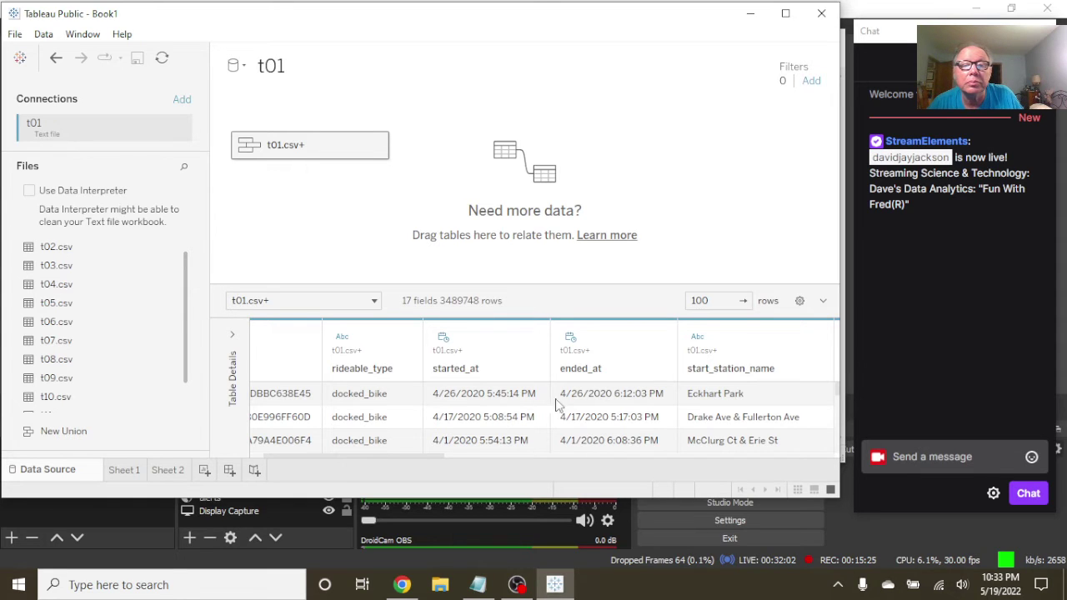
pyautogui.click(616, 450)
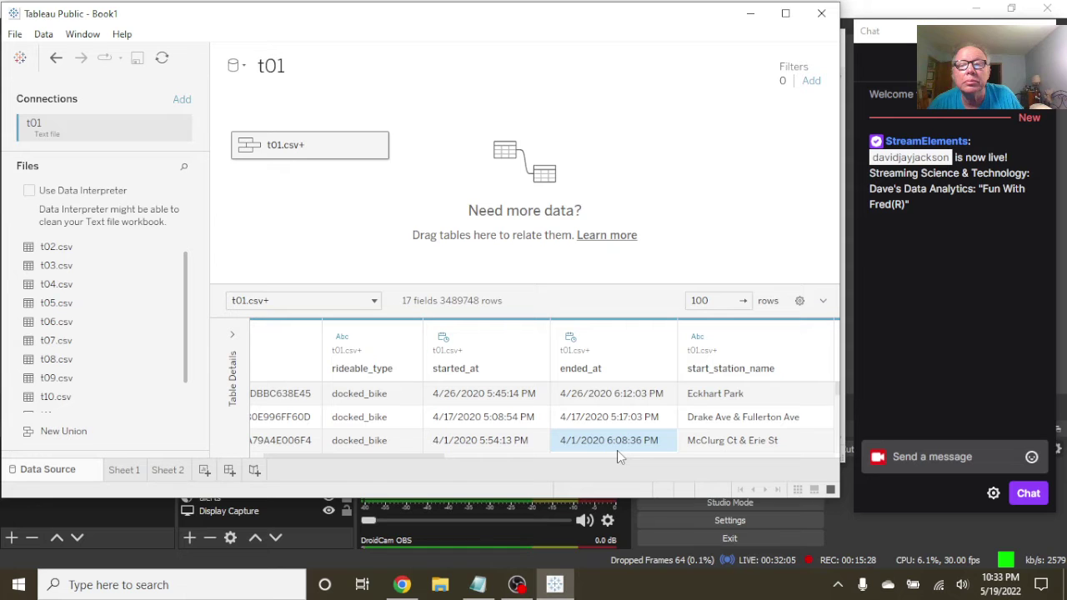
pyautogui.click(698, 454)
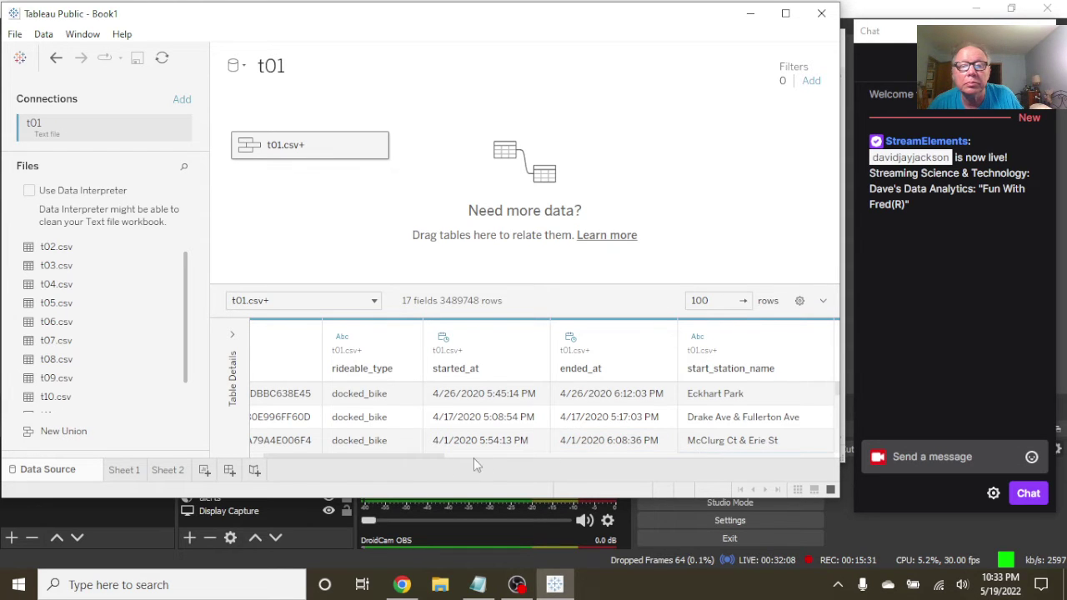
pyautogui.moveTo(436, 457); pyautogui.dragTo(381, 500)
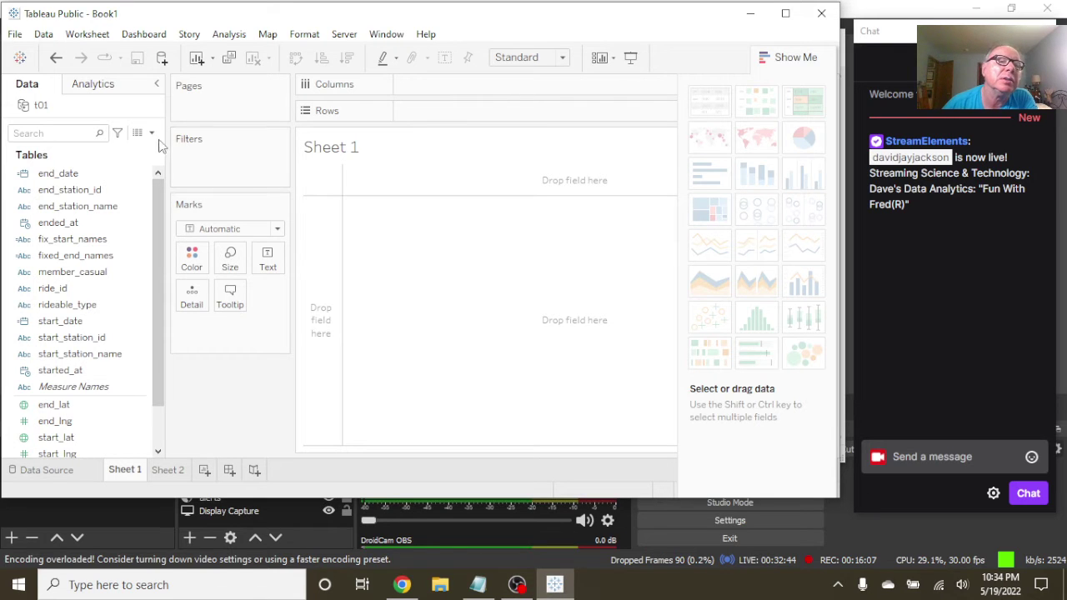
pyautogui.scroll(-1, 155, 207)
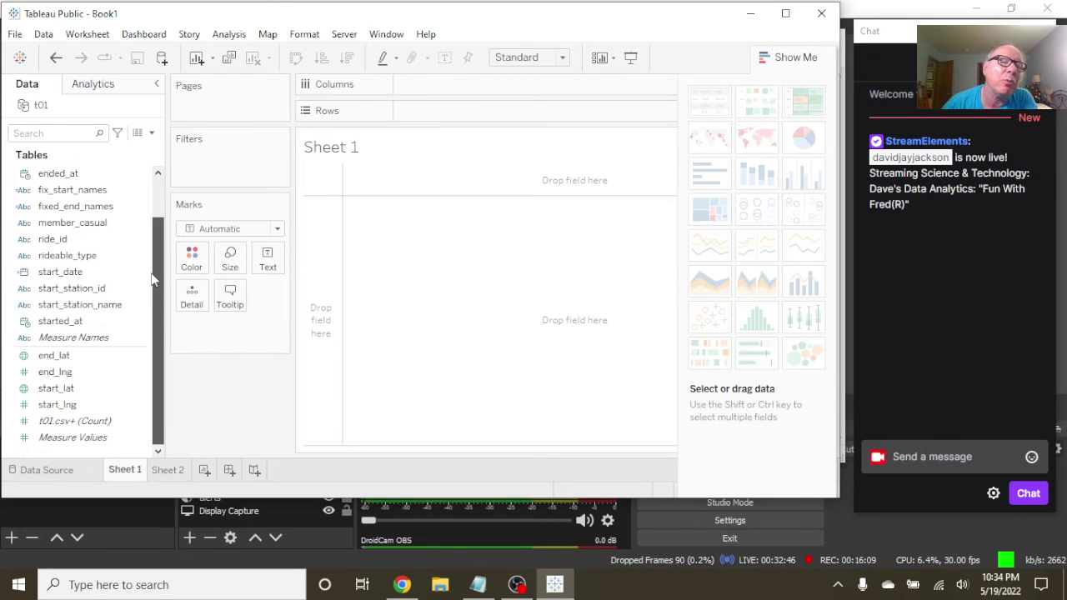
pyautogui.click(150, 276)
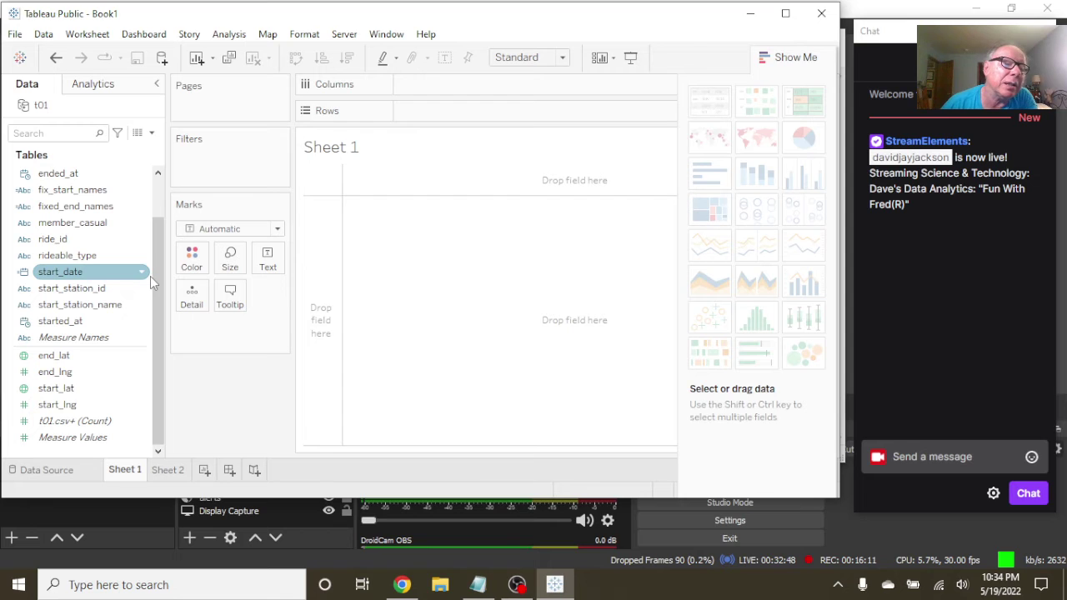
pyautogui.click(149, 288)
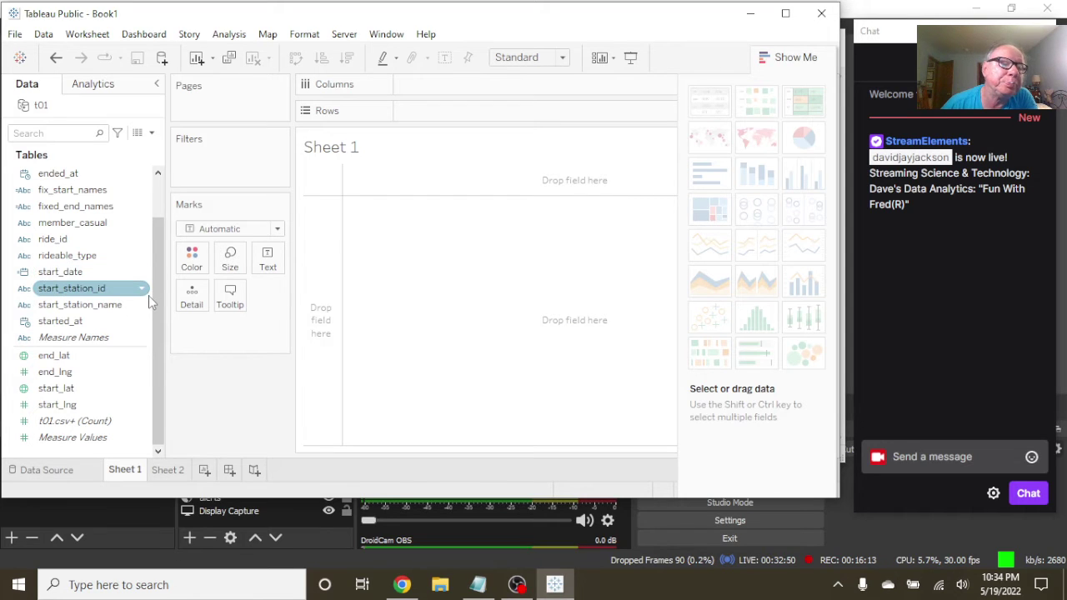
pyautogui.click(138, 405)
pyautogui.click(134, 420)
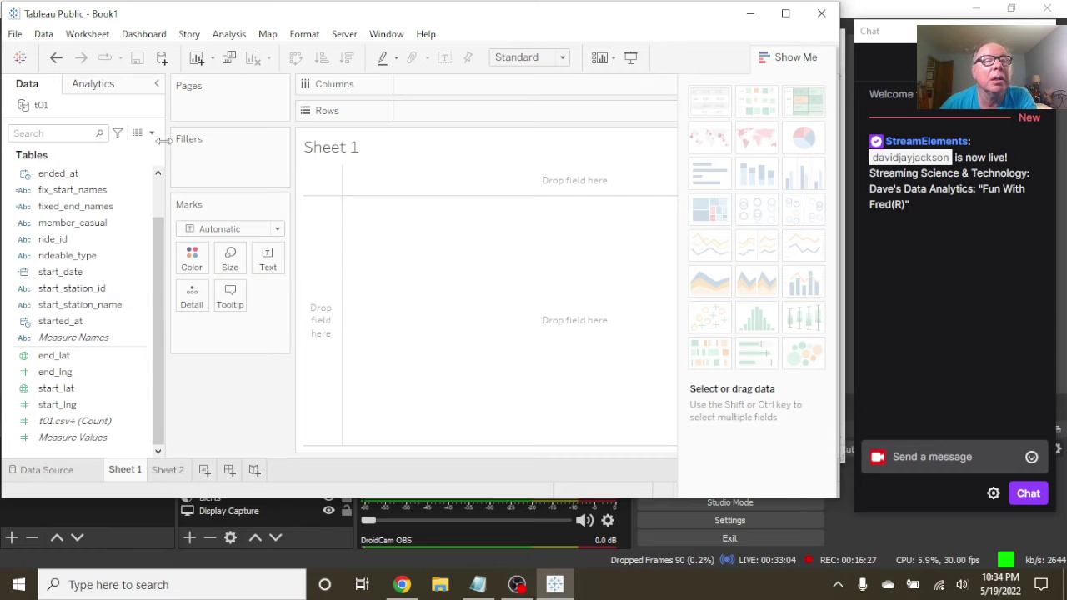
# Step: Switch to the Notepad task list and put an asterisk before the two IFNULL lines and the start_date and end_date line
pyautogui.click(490, 592)
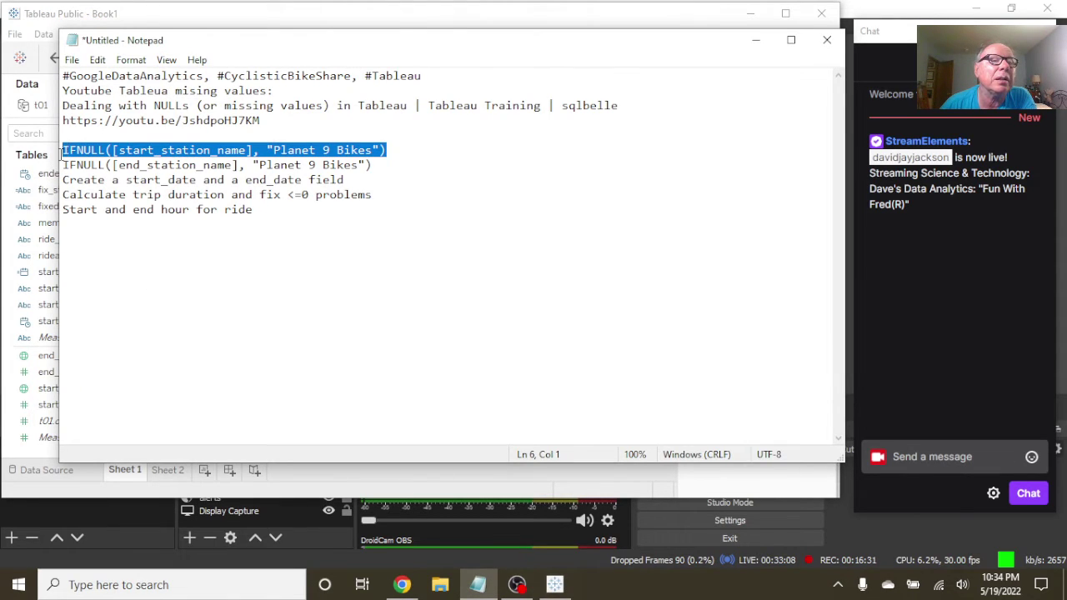
pyautogui.click(64, 150)
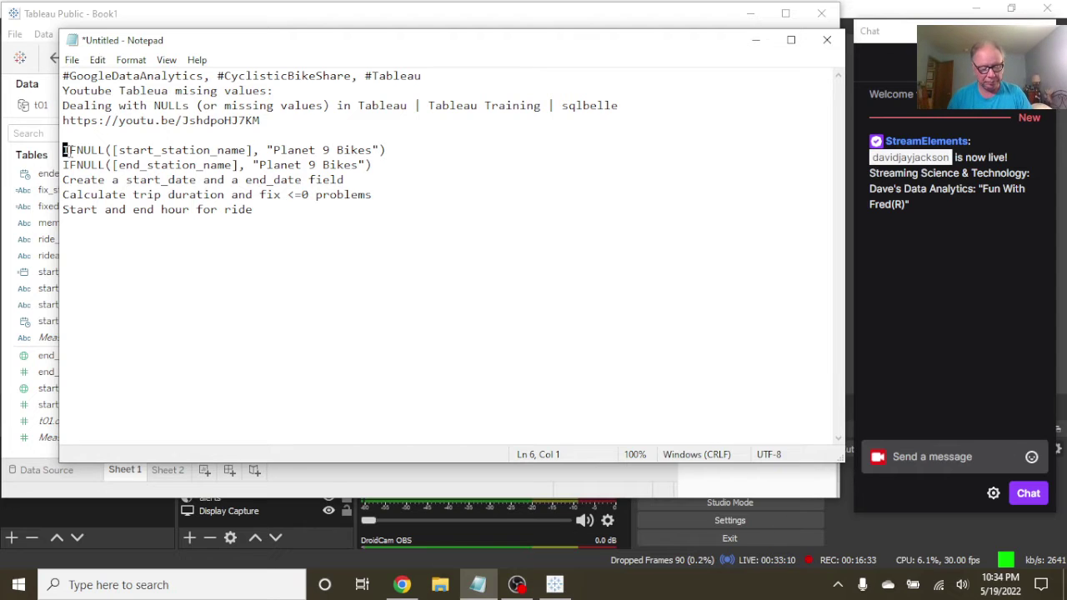
pyautogui.write('*')
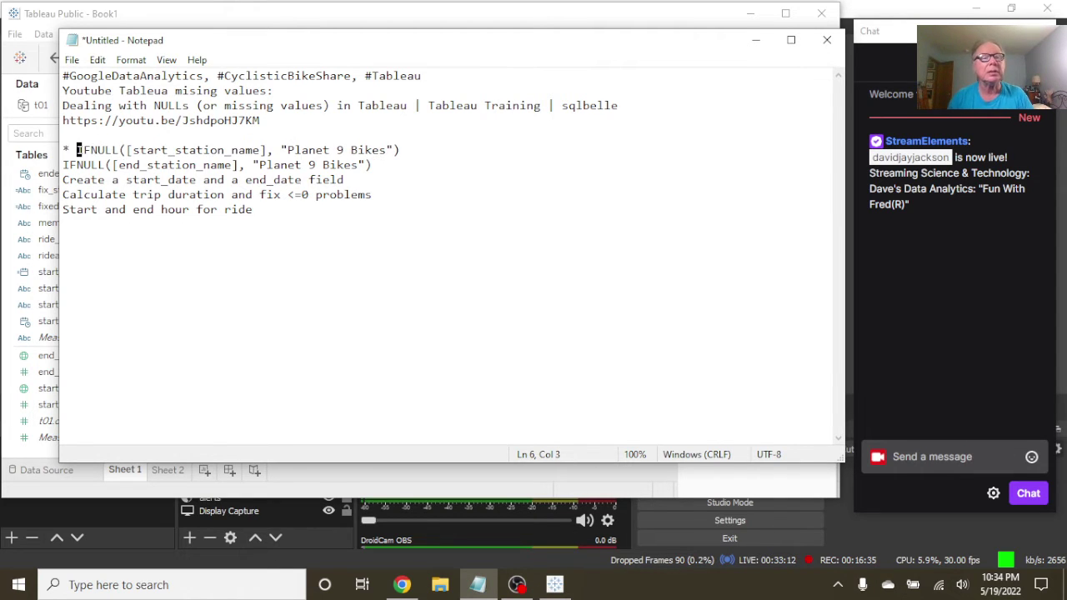
pyautogui.click(63, 164)
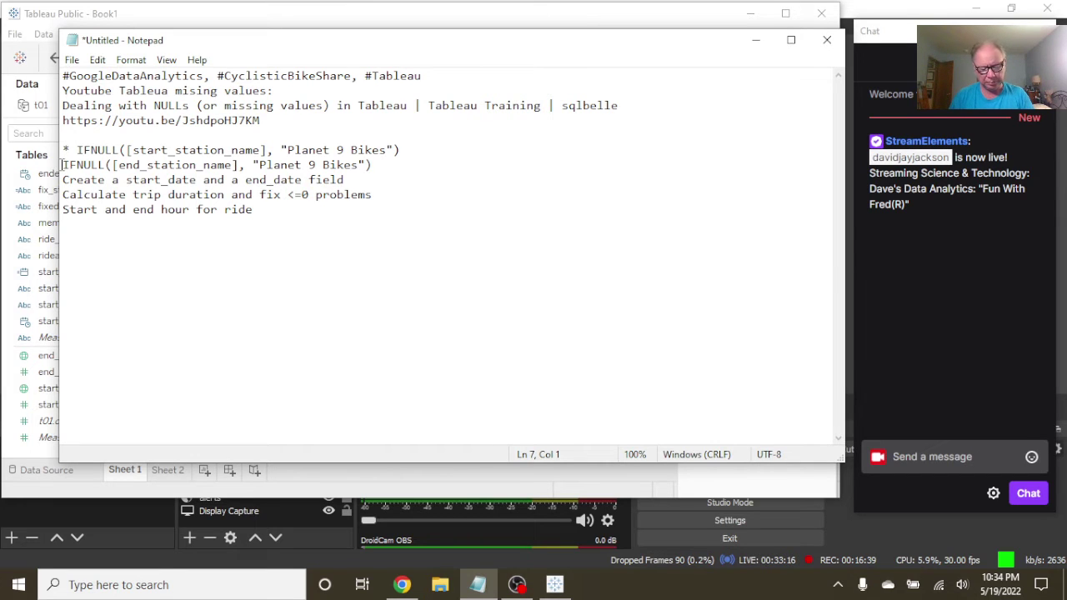
pyautogui.write('*')
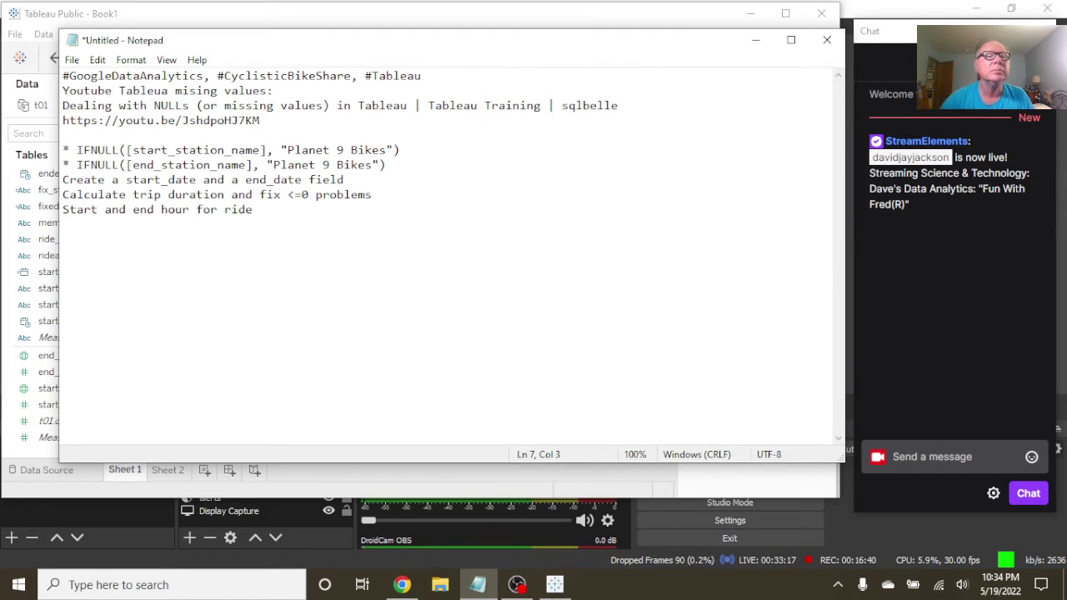
pyautogui.click(64, 180)
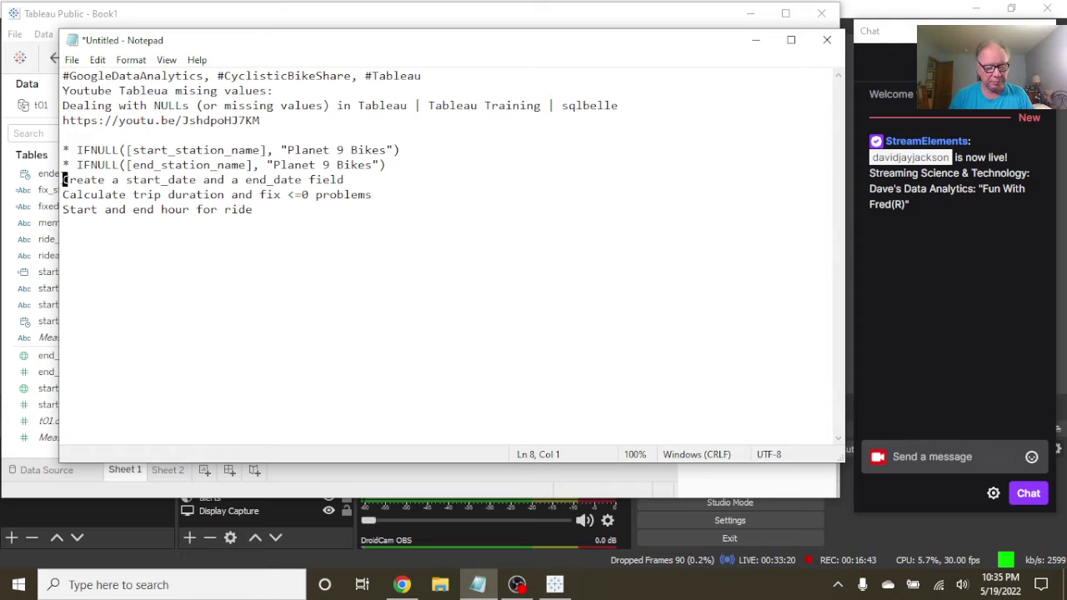
pyautogui.write('*')
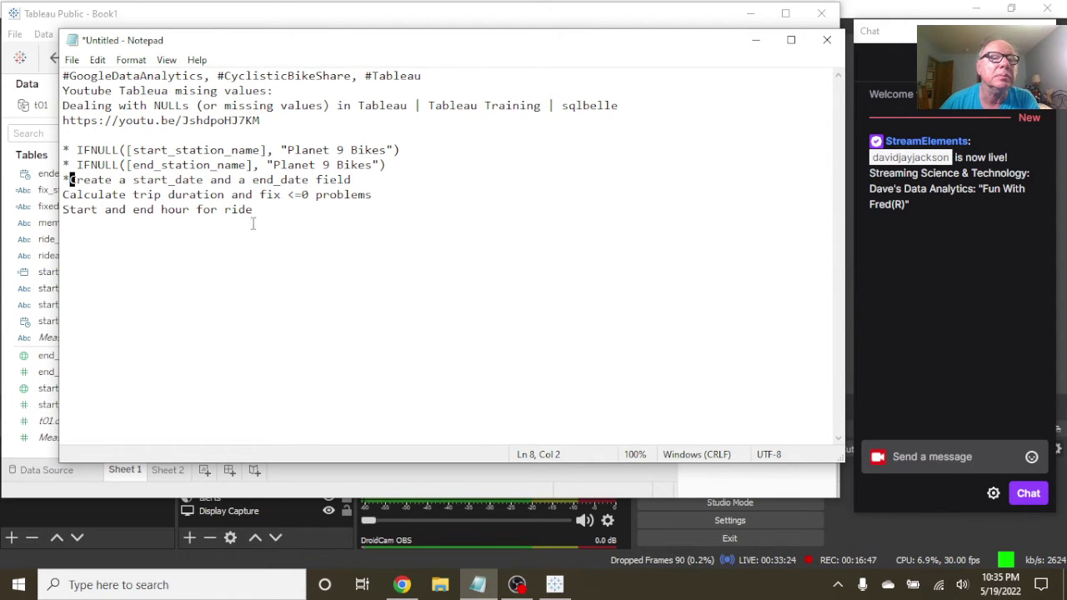
# Step: Switch back to Tableau Public and create a calculated field named start_hour, ready for its formula
pyautogui.click(555, 584)
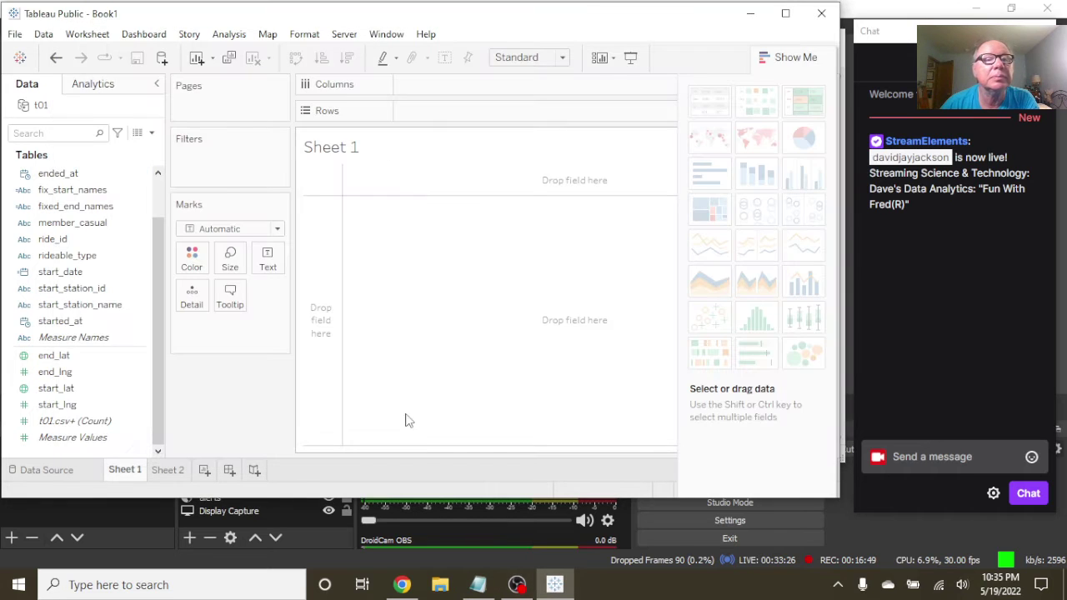
pyautogui.click(151, 133)
pyautogui.click(125, 148)
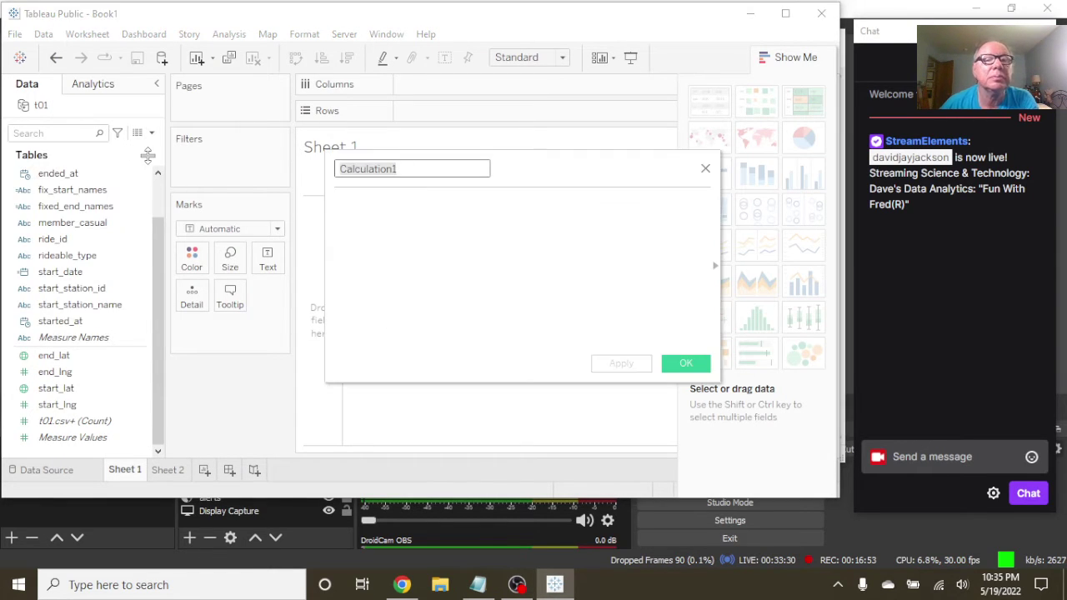
pyautogui.write('start')
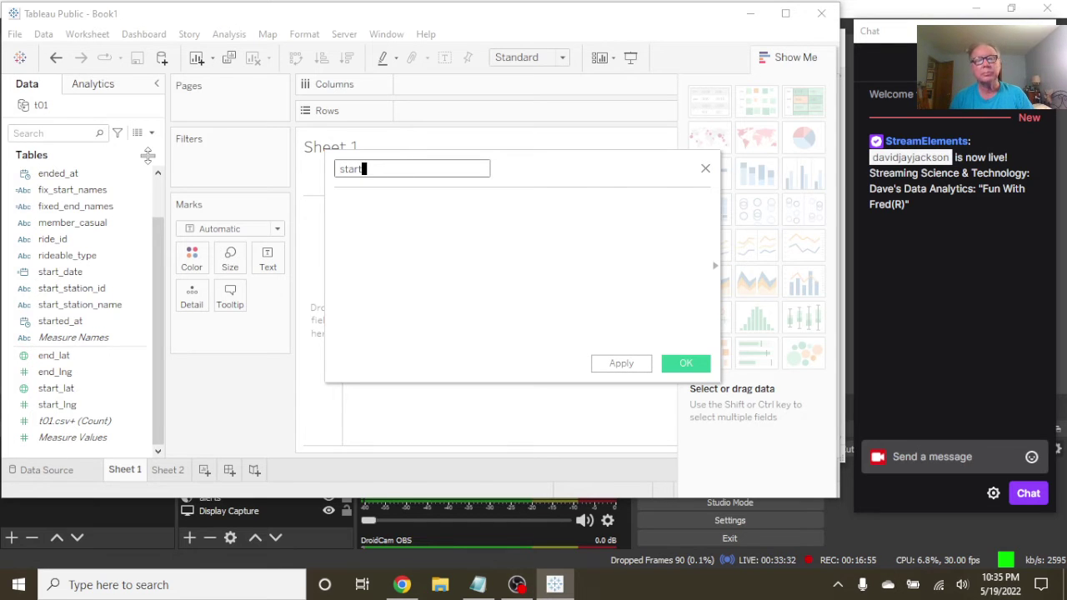
pyautogui.write('_hour')
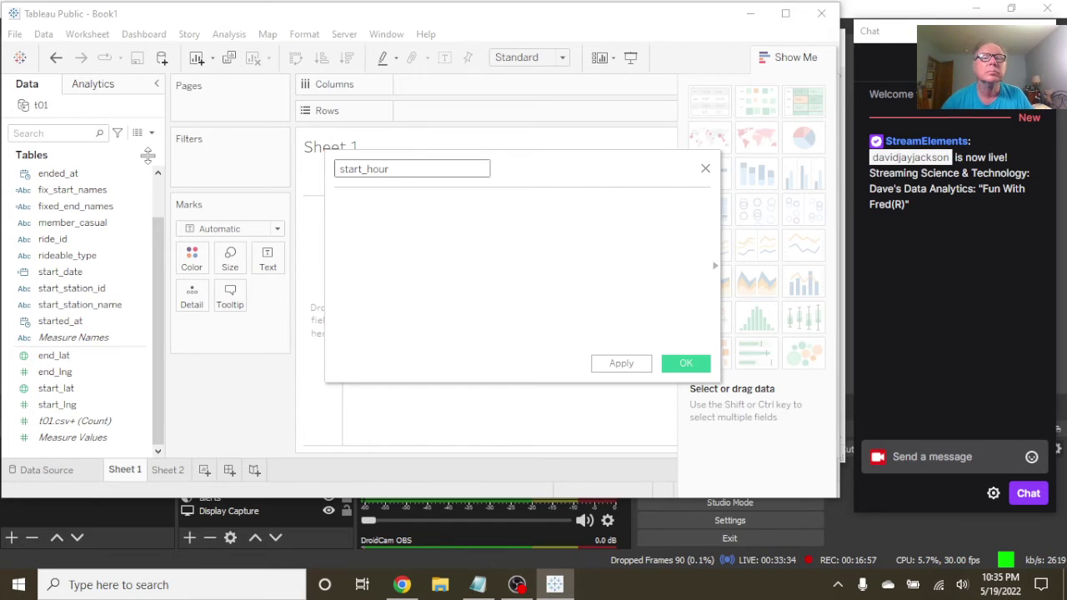
pyautogui.click(359, 198)
pyautogui.write('hour')
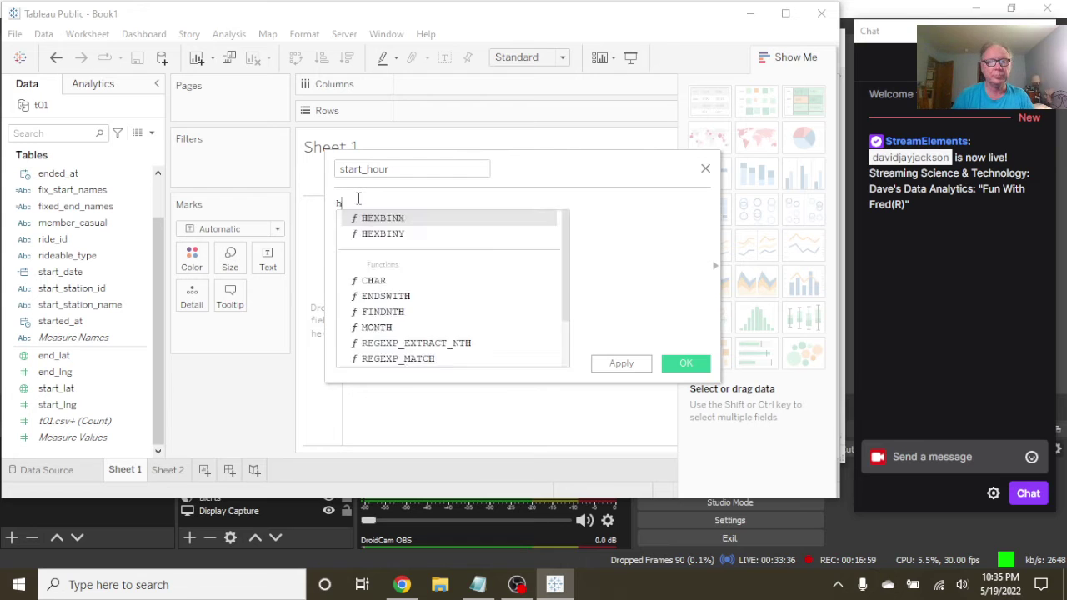
pyautogui.press('BackSpace')
pyautogui.press('BackSpace')
pyautogui.press('BackSpace')
pyautogui.press('BackSpace')
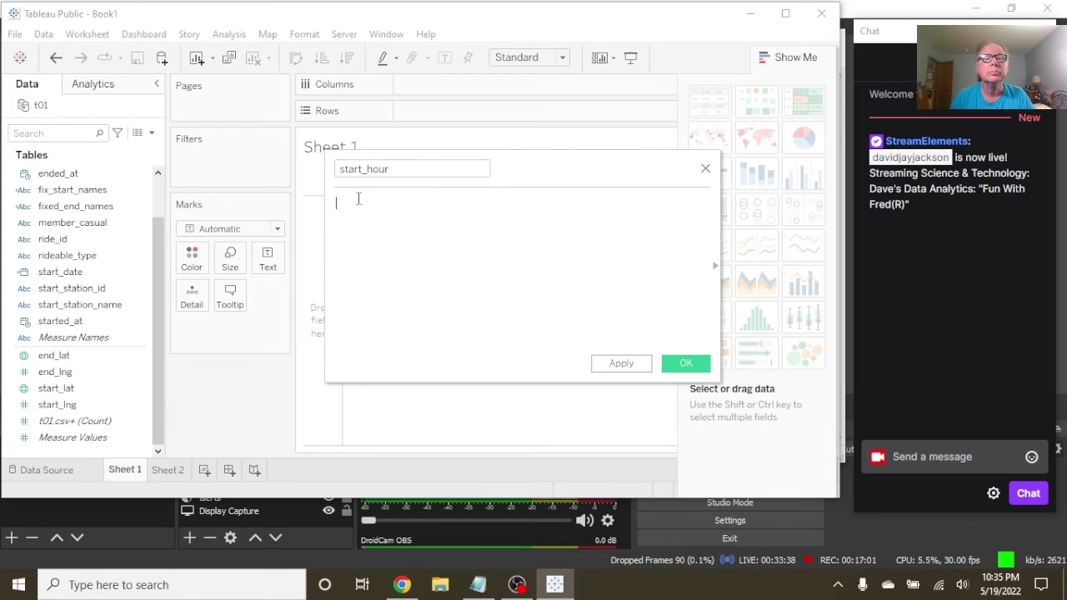
pyautogui.write('ho')
pyautogui.press('BackSpace')
pyautogui.press('BackSpace')
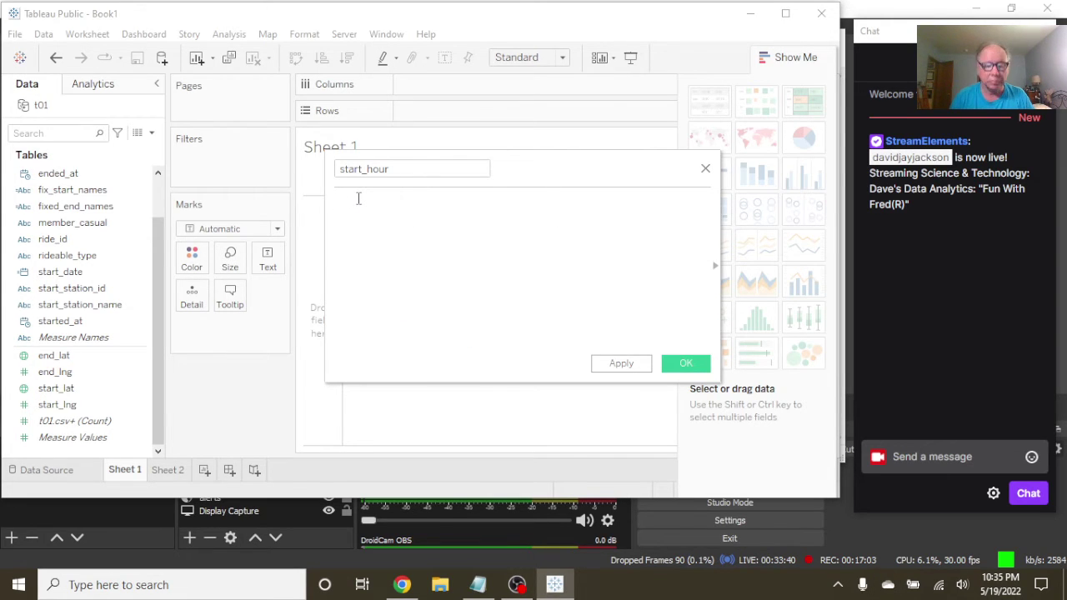
pyautogui.write('ho')
pyautogui.press('BackSpace')
pyautogui.press('BackSpace')
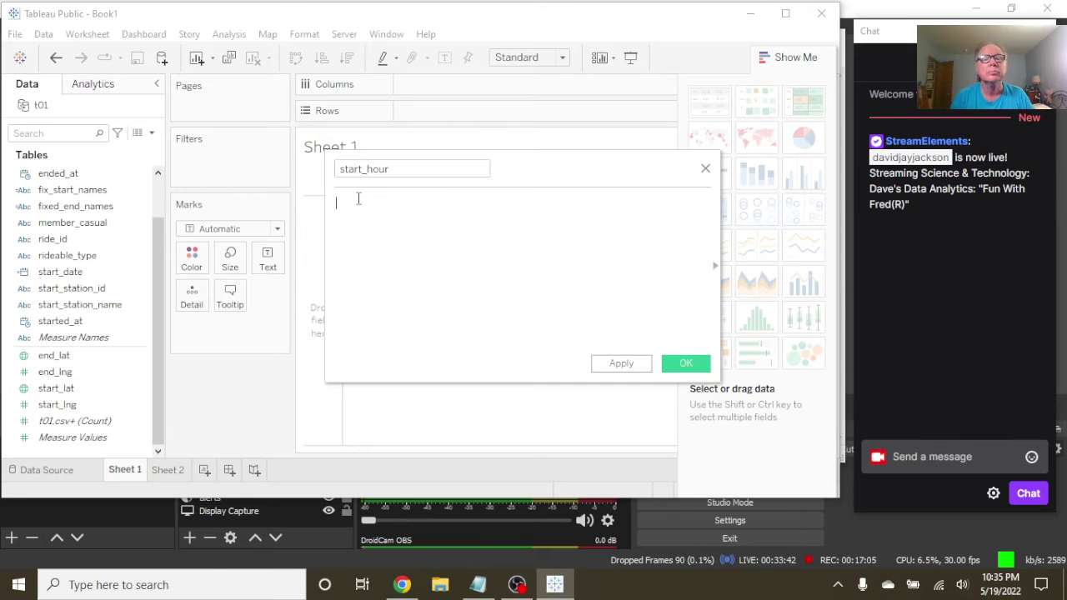
pyautogui.write('dat')
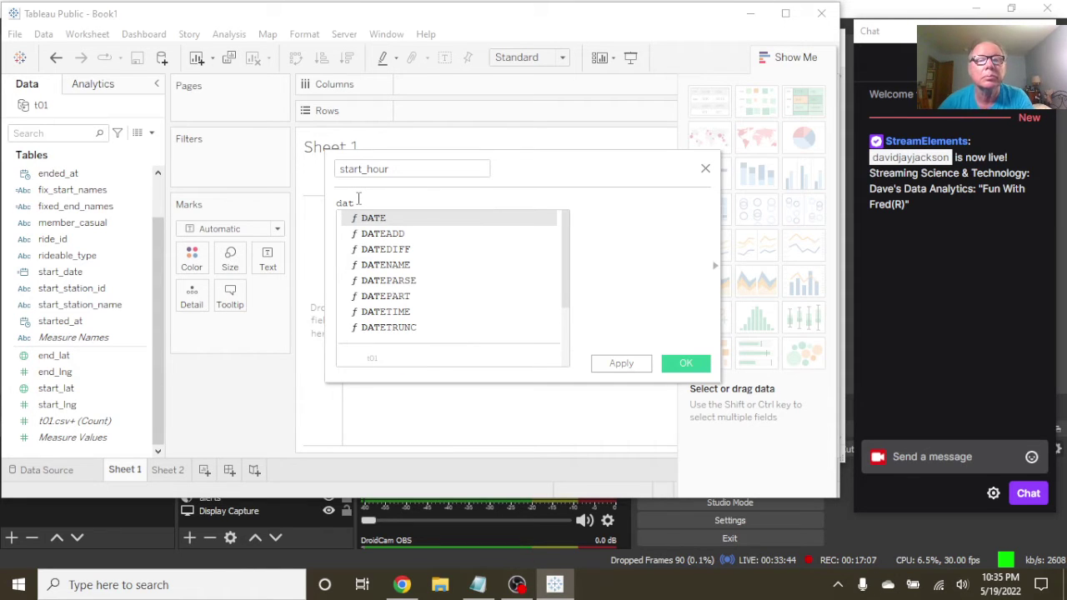
pyautogui.doubleClick(389, 296)
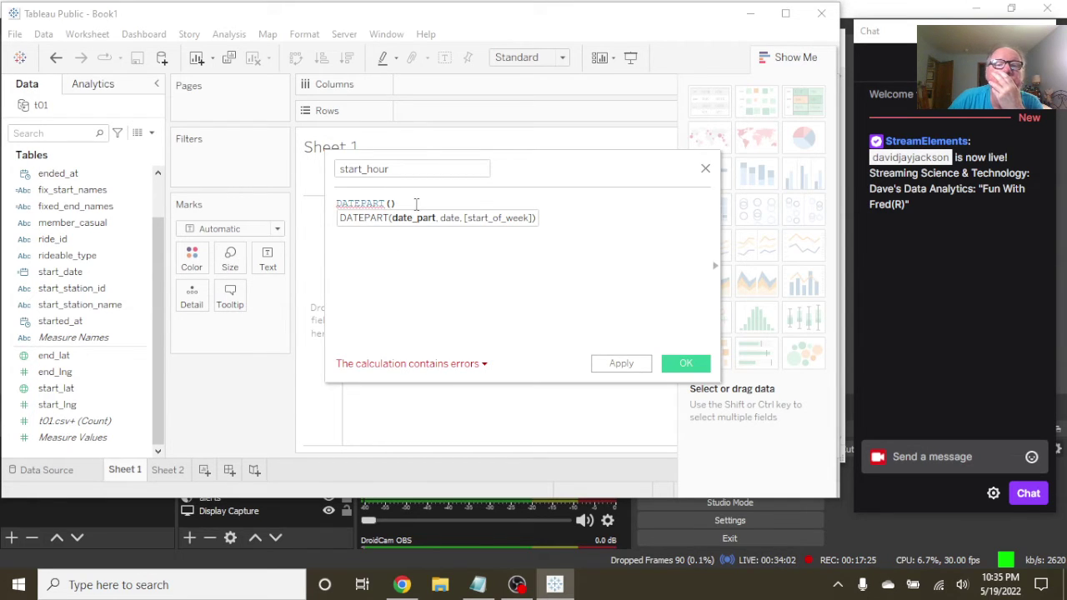
pyautogui.press('BackSpace')
pyautogui.press('BackSpace')
pyautogui.press('BackSpace')
pyautogui.press('BackSpace')
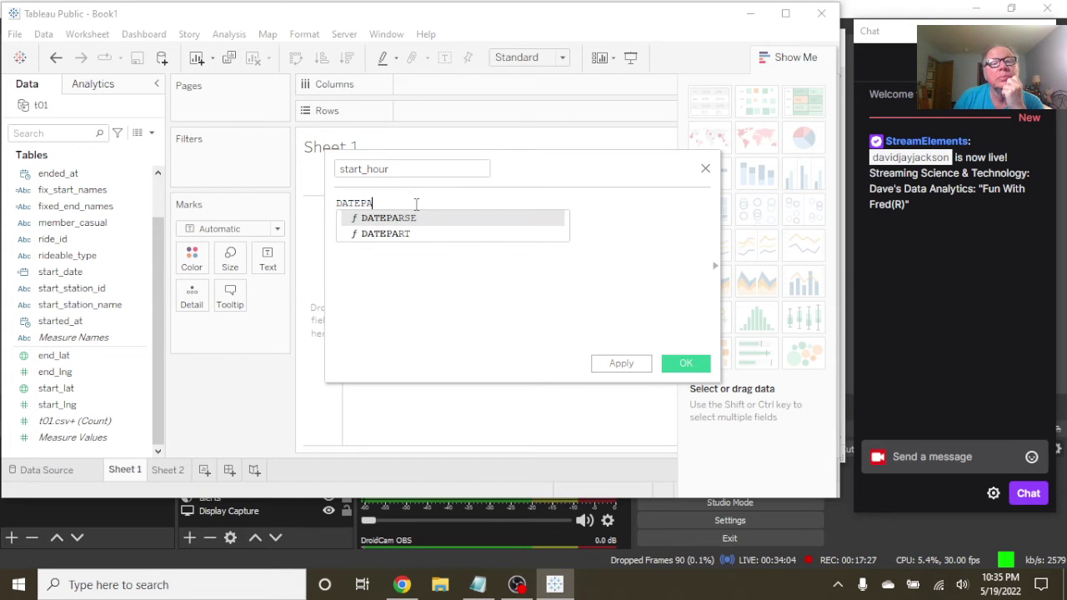
pyautogui.press('BackSpace')
pyautogui.press('BackSpace')
pyautogui.press('BackSpace')
pyautogui.press('BackSpace')
pyautogui.press('BackSpace')
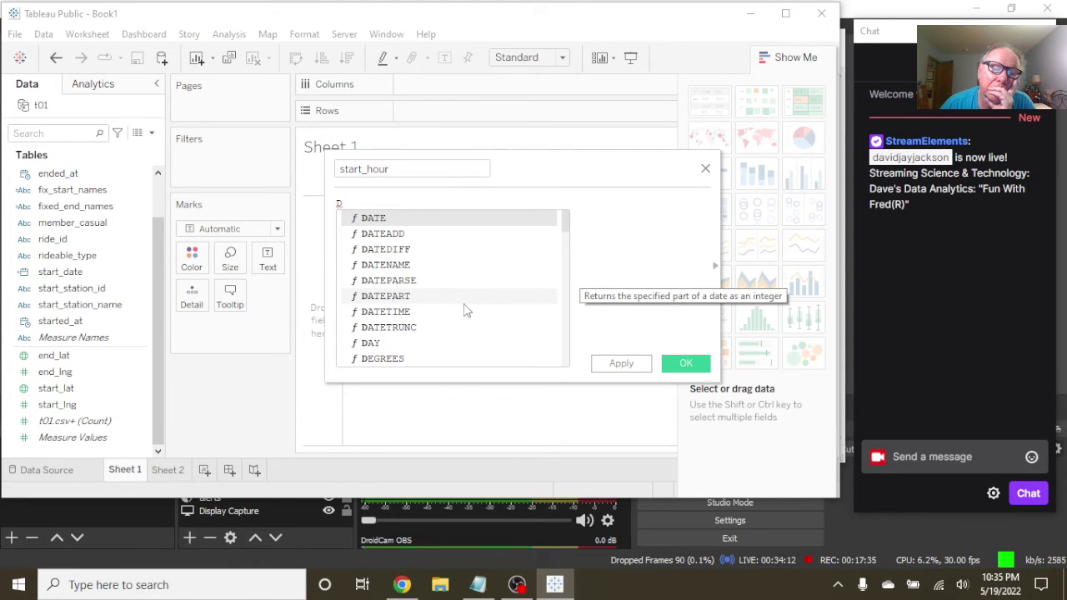
# Step: Look through the suggested functions and start the start_hour formula with DATEPART, giving hour as its date part
pyautogui.scroll(-4, 466, 310)
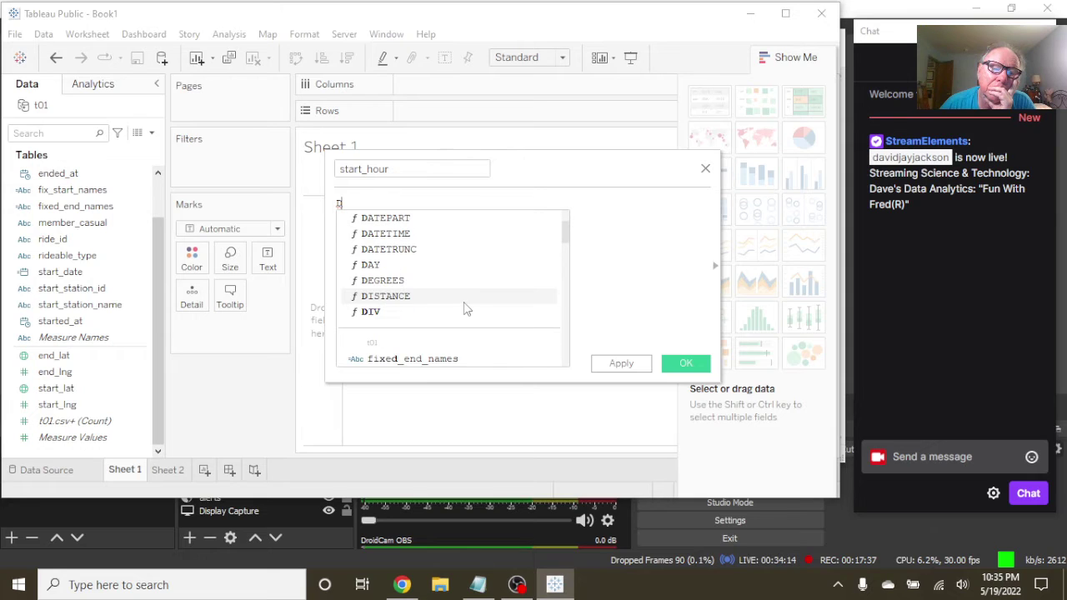
pyautogui.scroll(4, 466, 310)
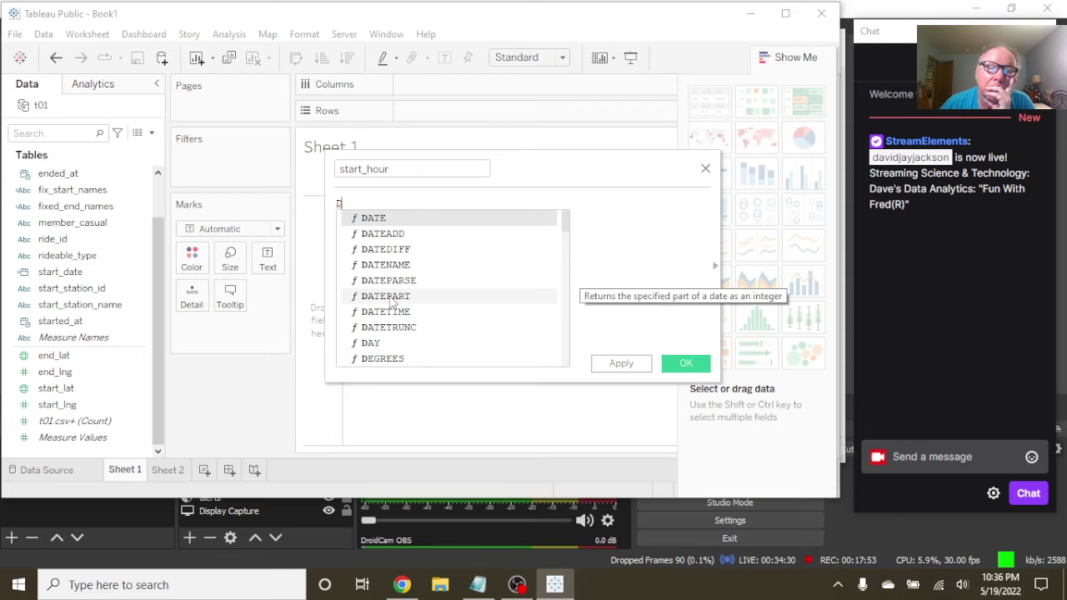
pyautogui.scroll(-5, 392, 305)
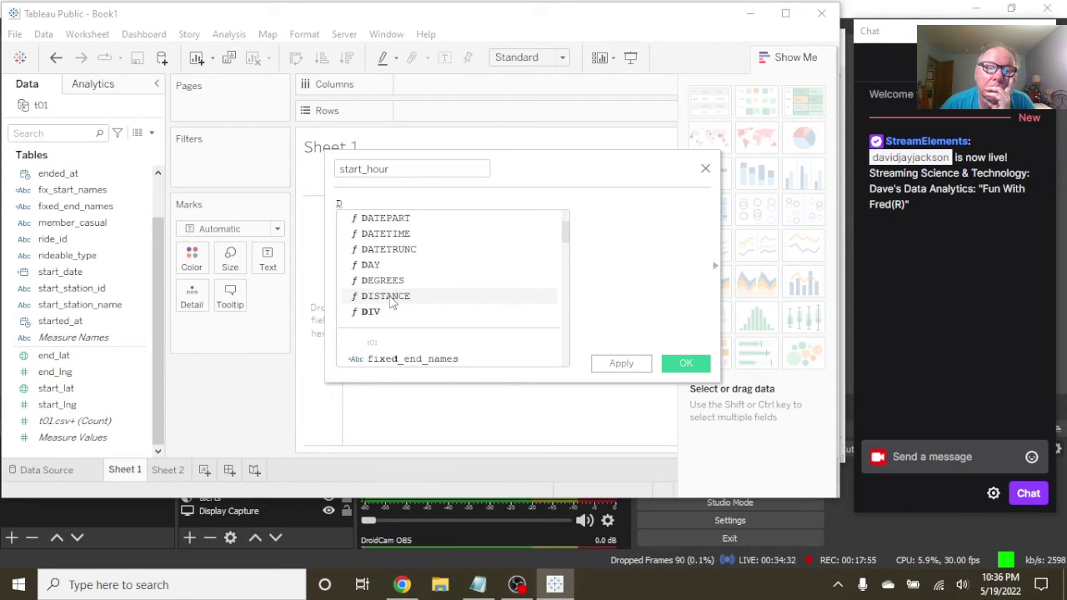
pyautogui.scroll(-1, 392, 304)
pyautogui.scroll(6, 392, 304)
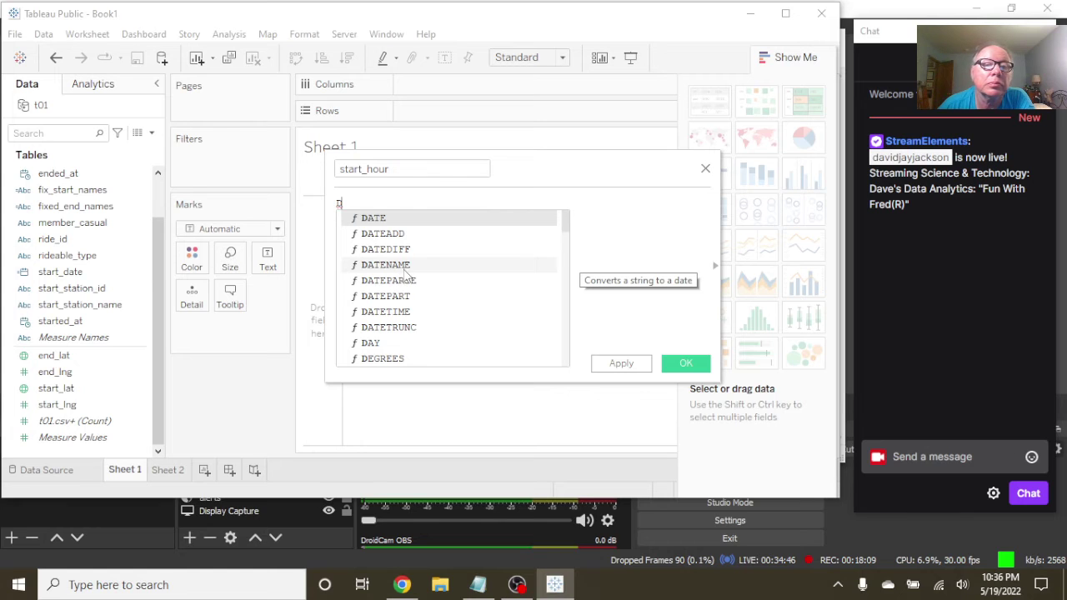
pyautogui.doubleClick(398, 297)
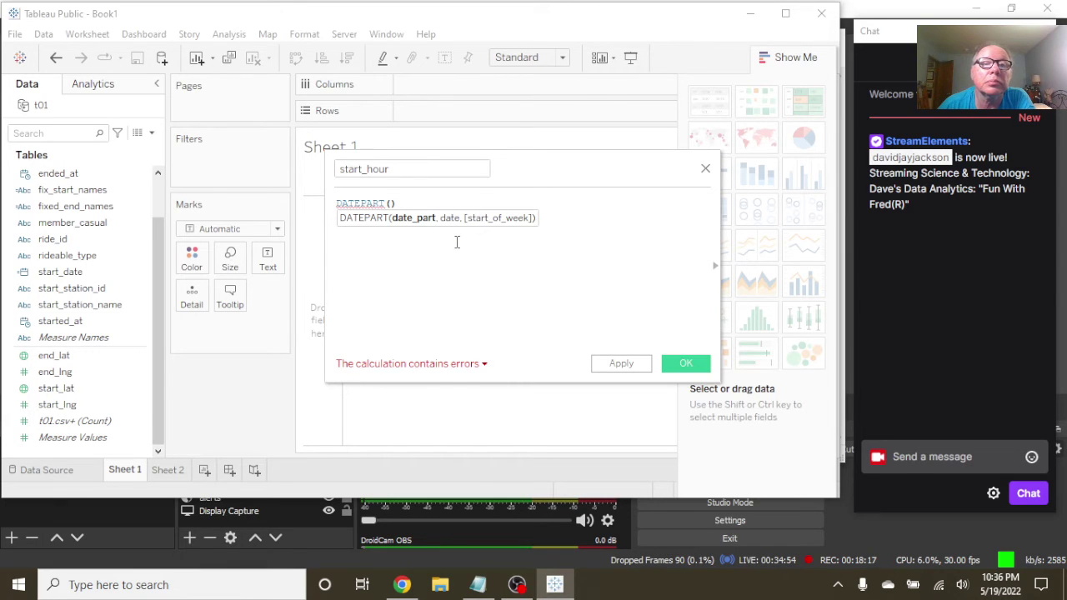
pyautogui.write('hour')
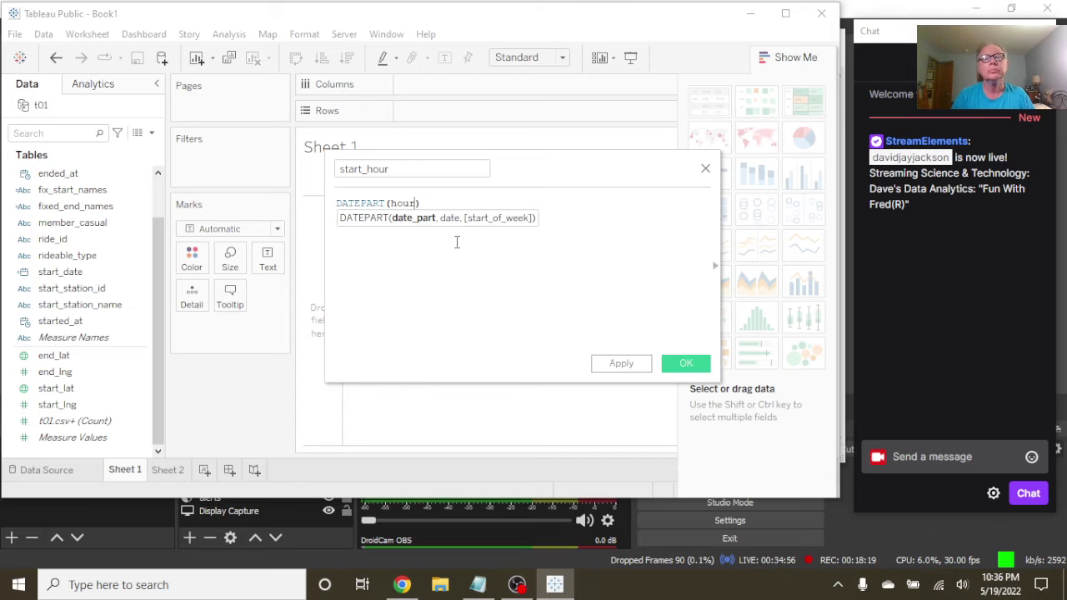
pyautogui.write(',')
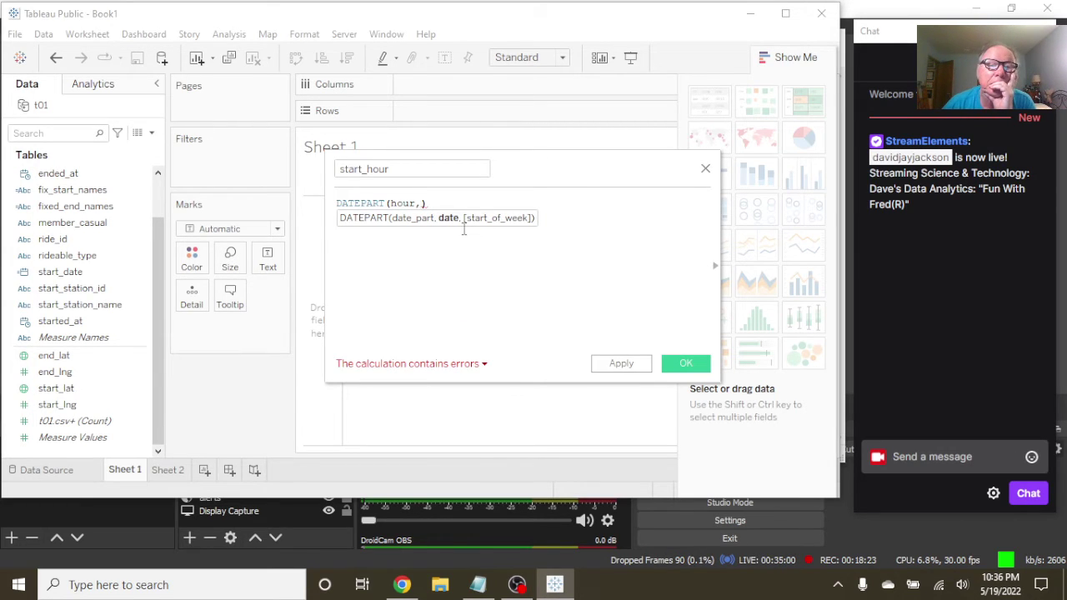
# Step: Add [started_at] as the date argument of the DATEPART formula and check the calculation's error details
pyautogui.click(484, 365)
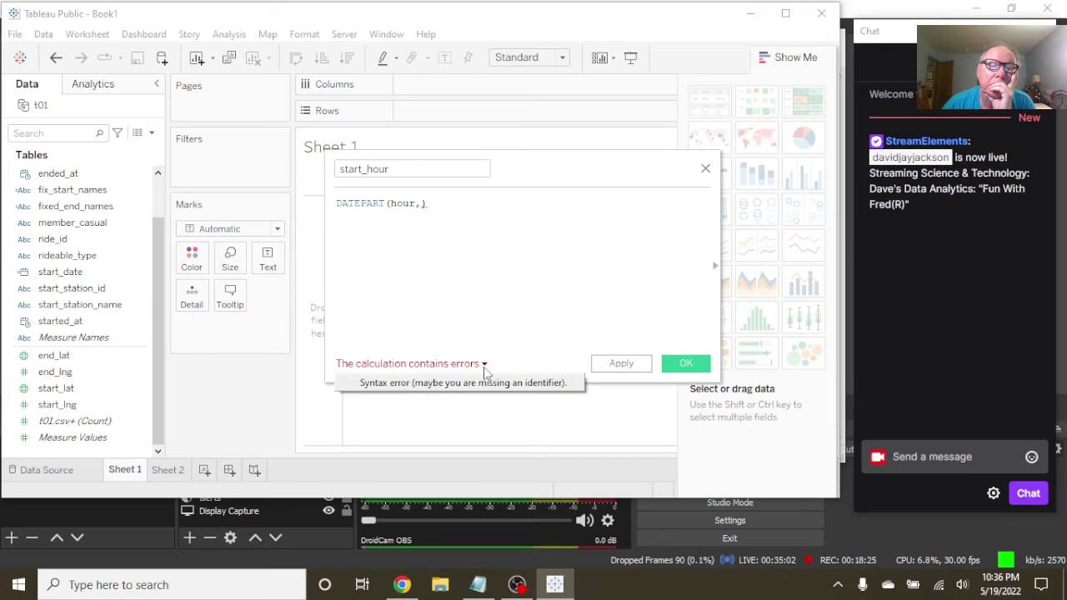
pyautogui.click(421, 203)
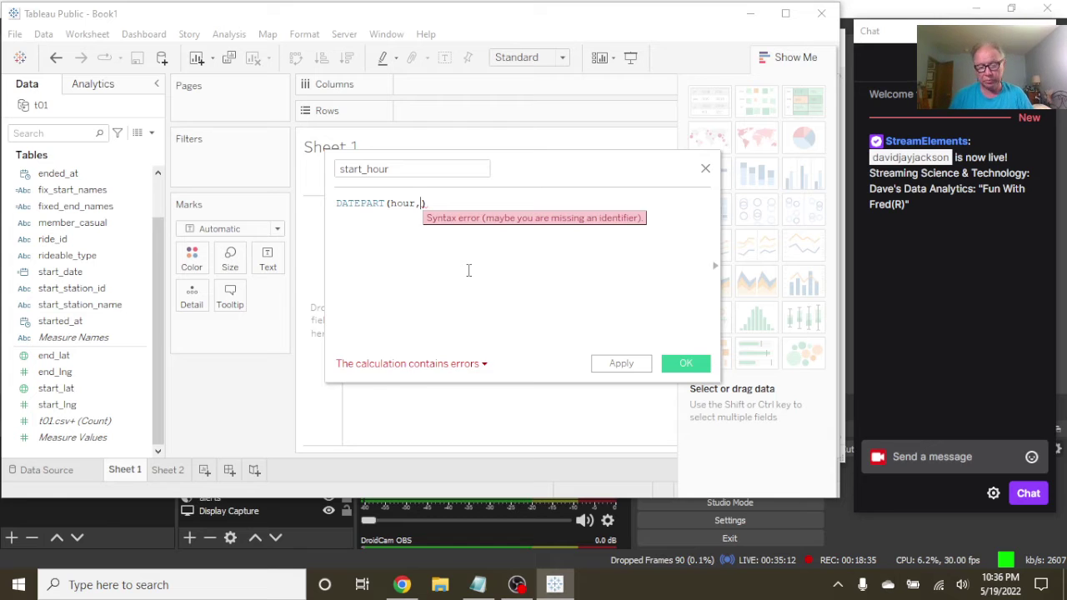
pyautogui.write('[st')
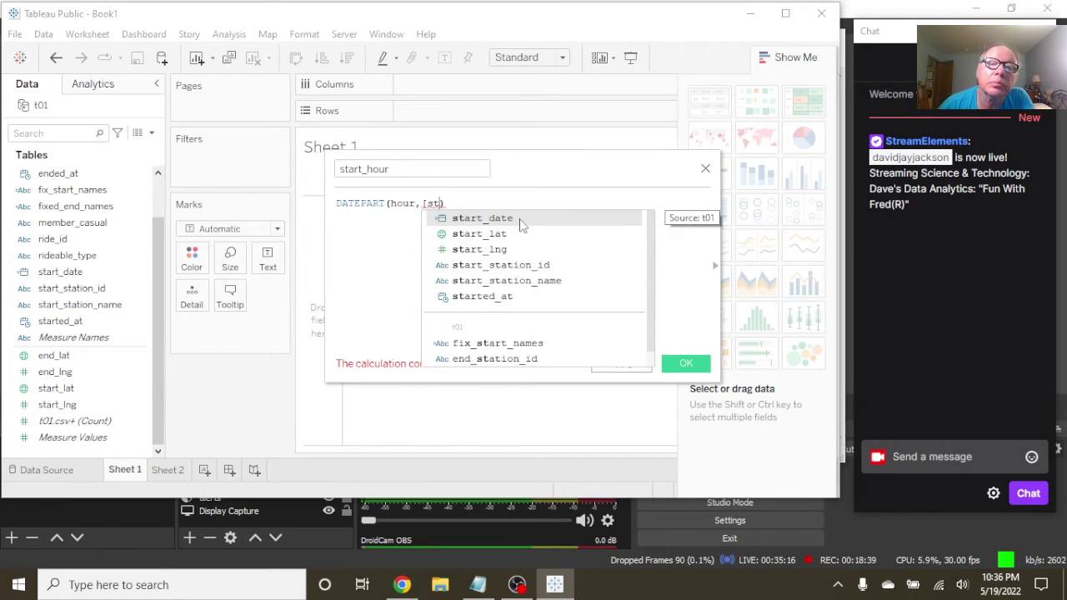
pyautogui.click(510, 298)
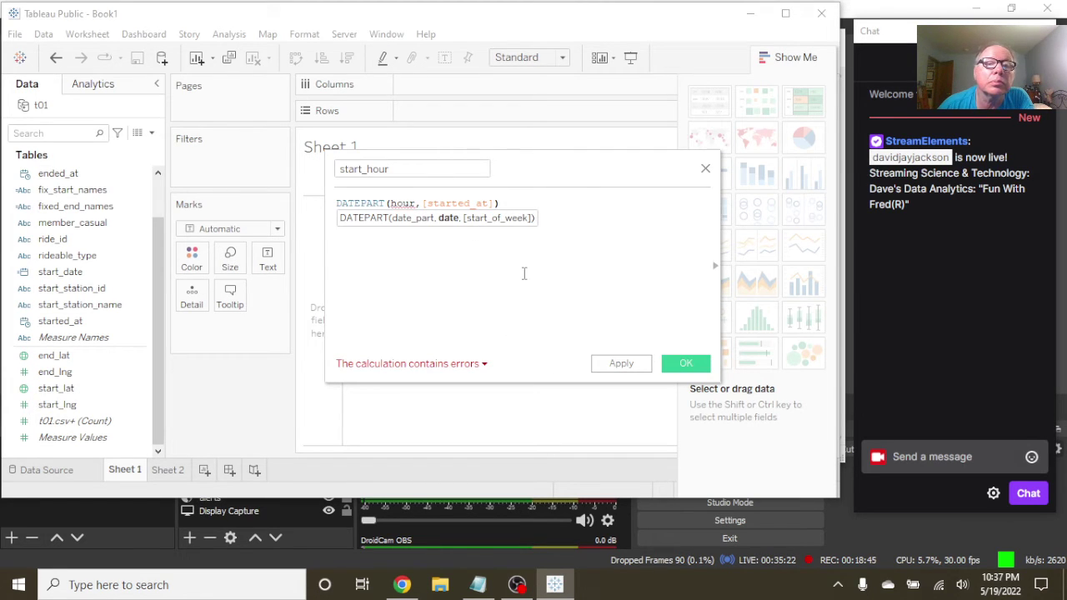
pyautogui.click(483, 365)
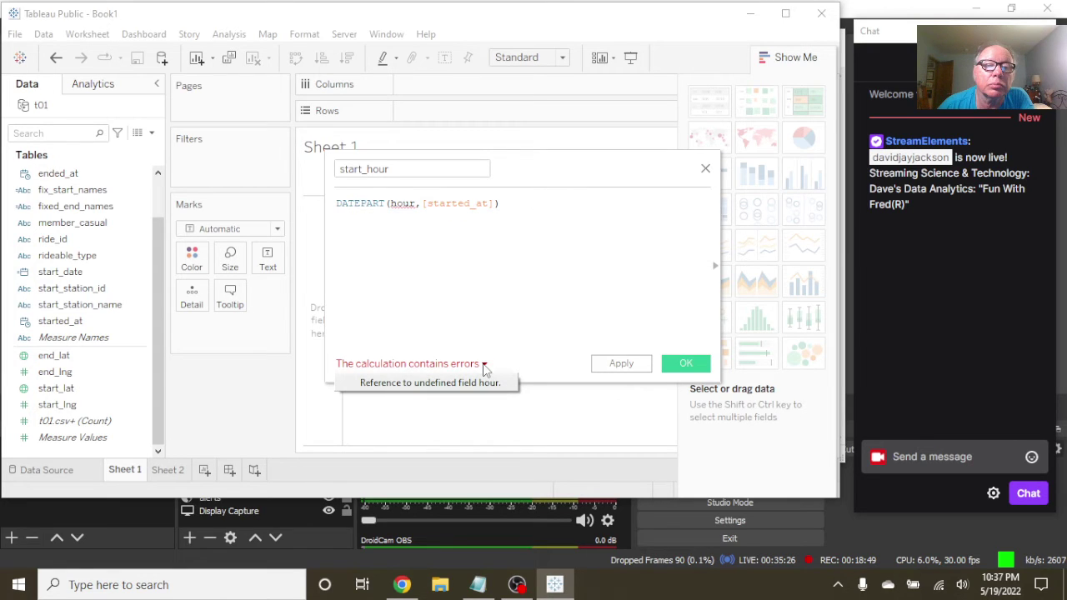
pyautogui.click(416, 203)
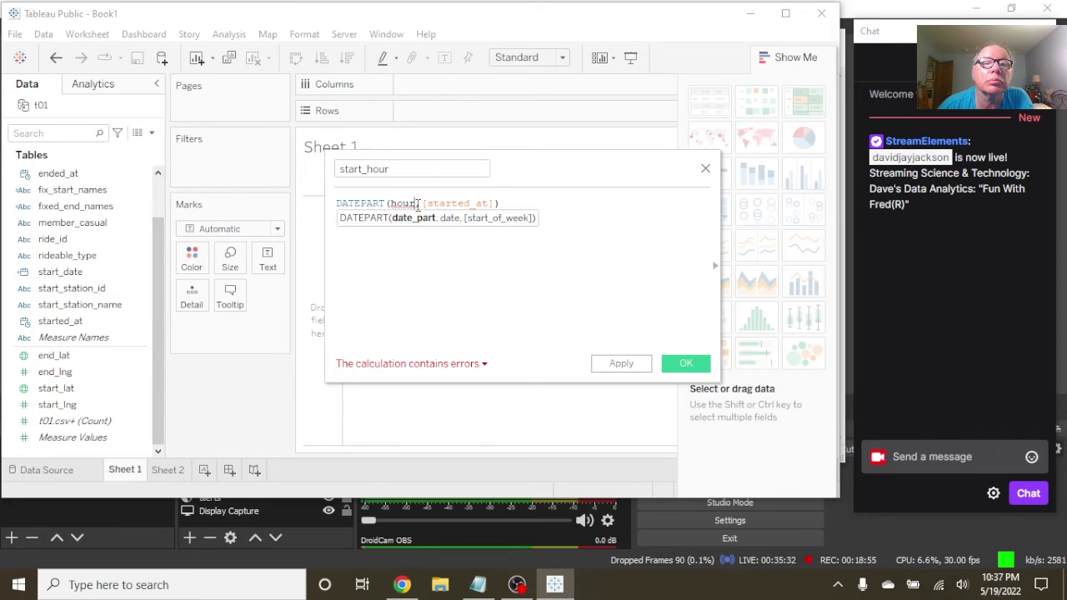
# Step: Switch to YouTube in Chrome and search for "tableau date parts"
pyautogui.click(405, 585)
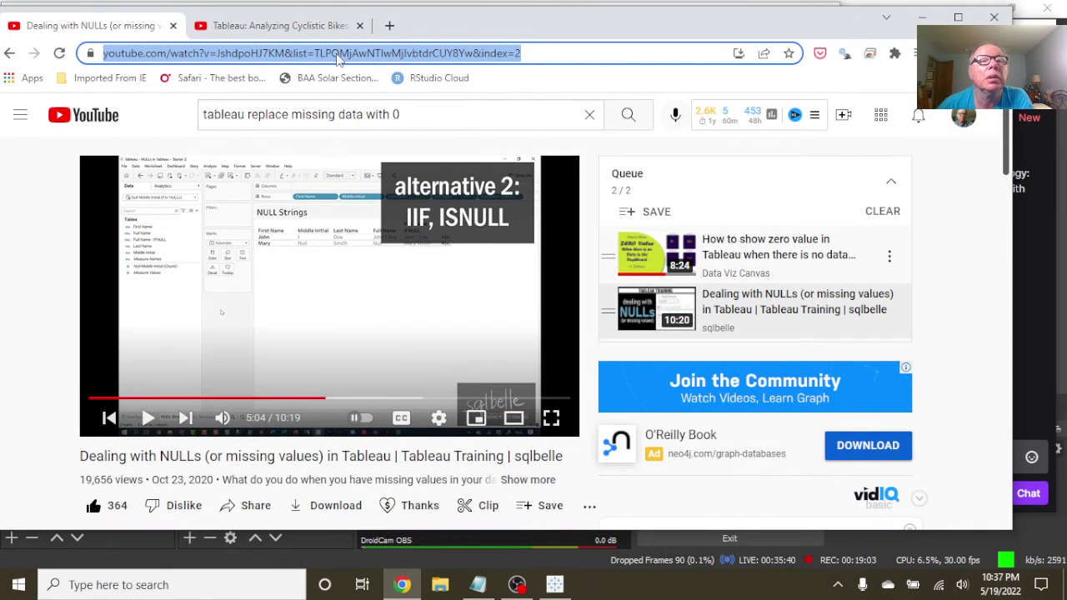
pyautogui.moveTo(409, 114); pyautogui.dragTo(251, 134)
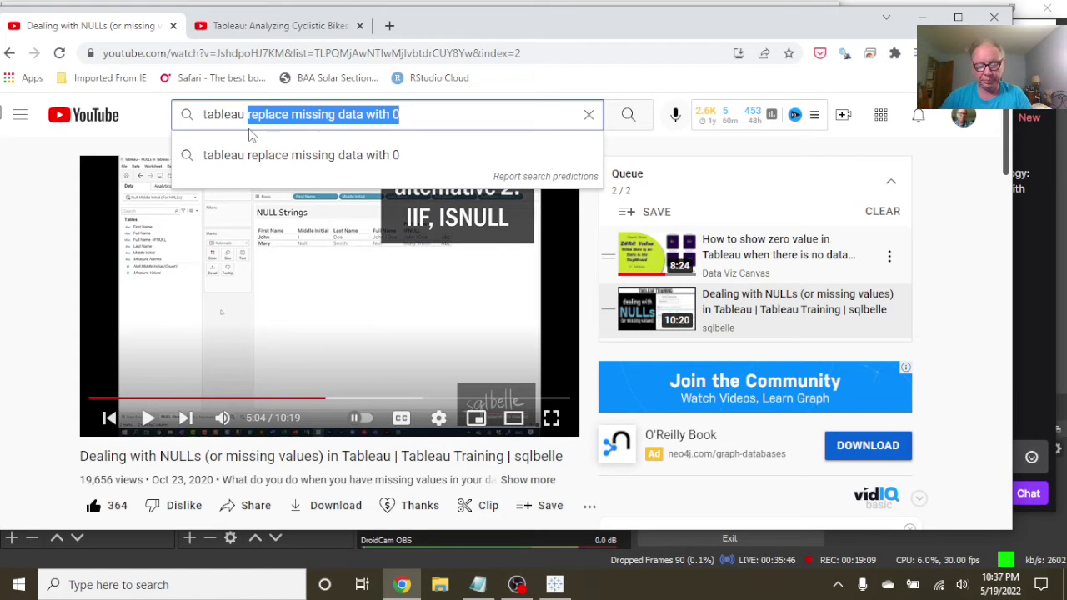
pyautogui.write('IIF')
pyautogui.press('BackSpace')
pyautogui.press('BackSpace')
pyautogui.press('BackSpace')
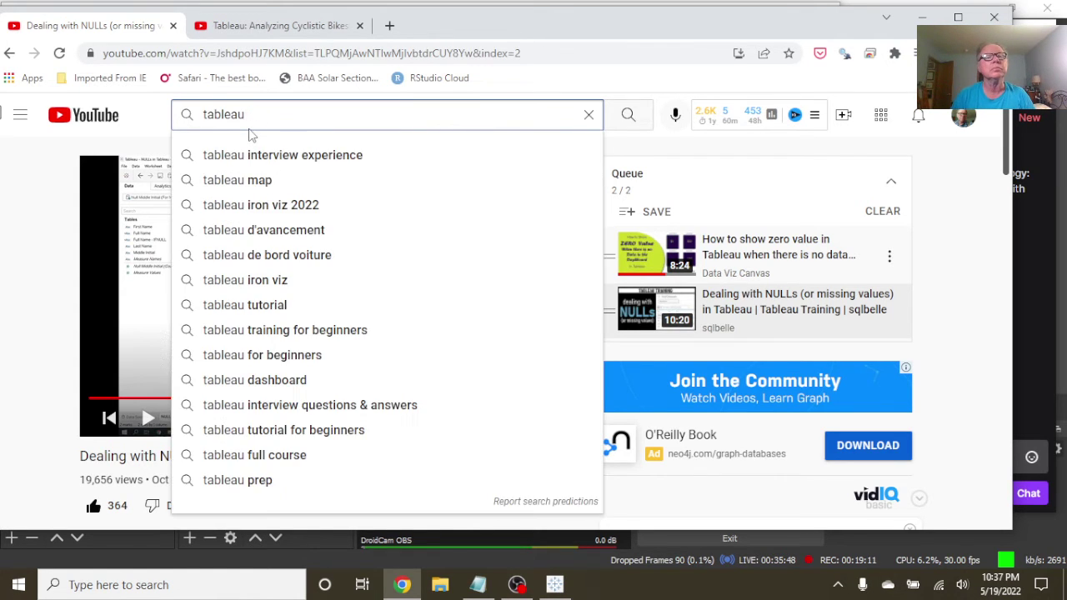
pyautogui.write('time')
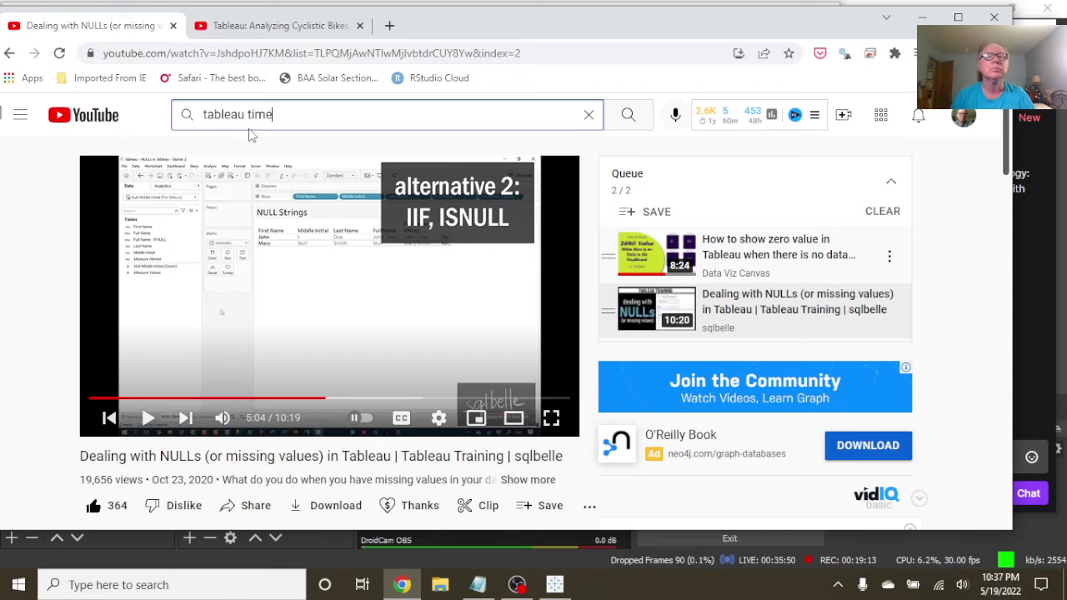
pyautogui.press('BackSpace')
pyautogui.press('BackSpace')
pyautogui.press('BackSpace')
pyautogui.press('BackSpace')
pyautogui.write('da')
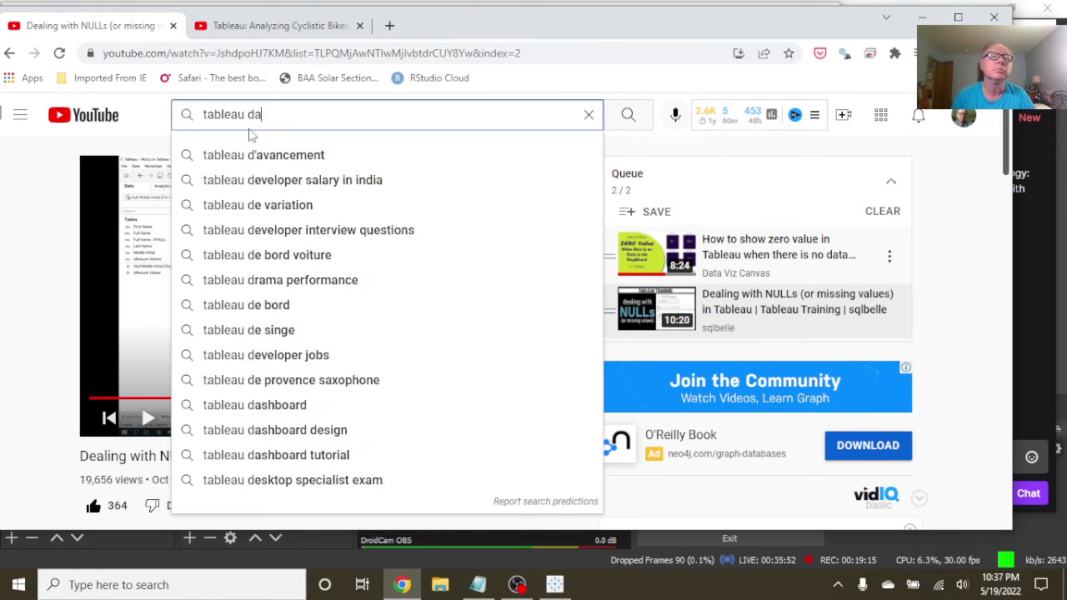
pyautogui.write('te parts')
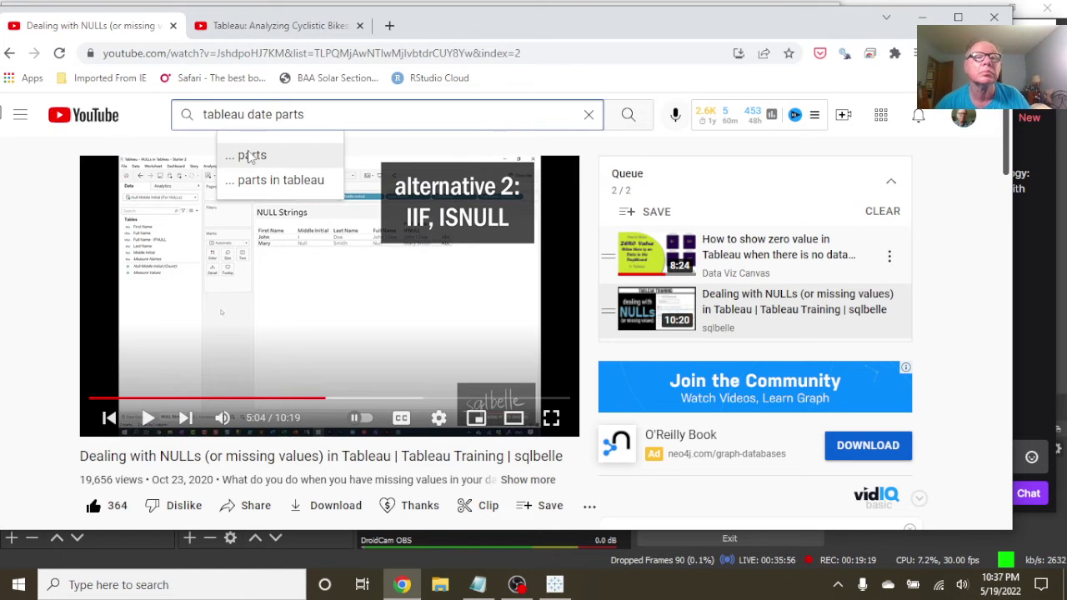
pyautogui.click(253, 155)
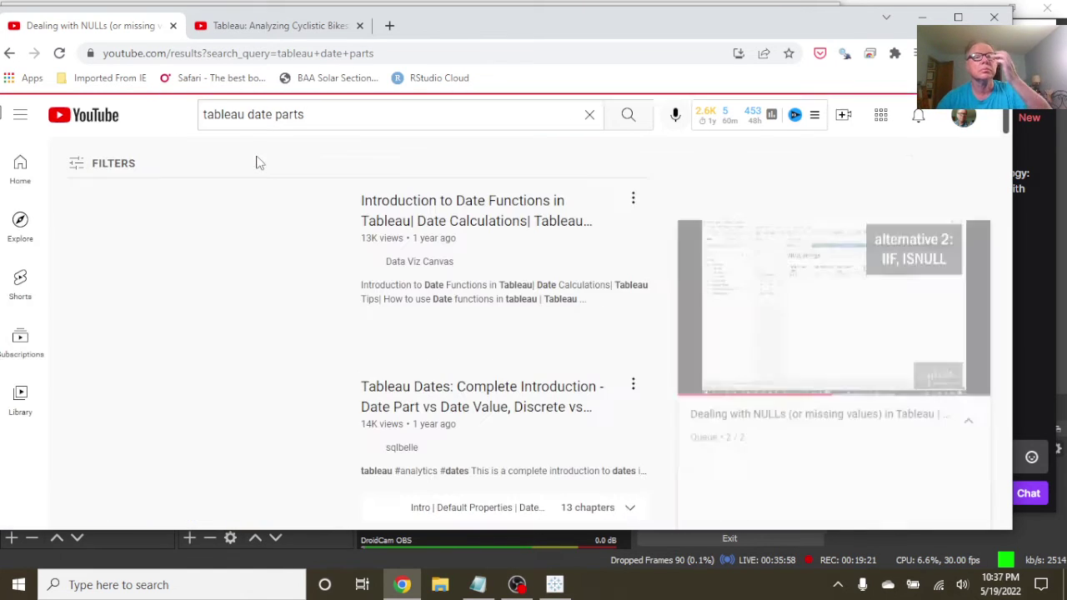
# Step: Open the Data Viz Canvas video "Introduction to Date Functions in Tableau" and give it a like
pyautogui.click(428, 216)
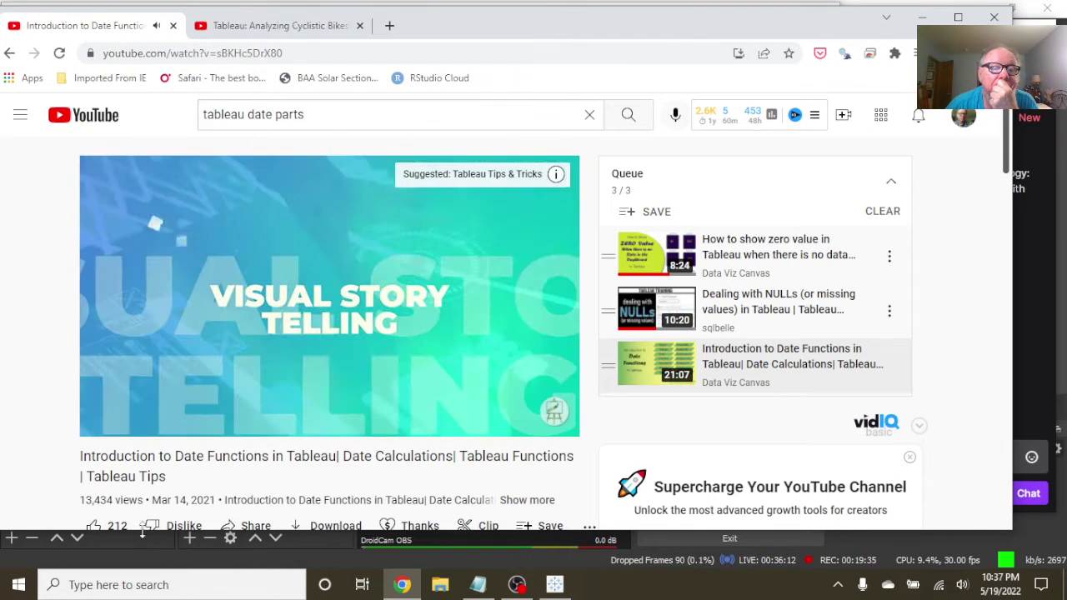
pyautogui.click(93, 523)
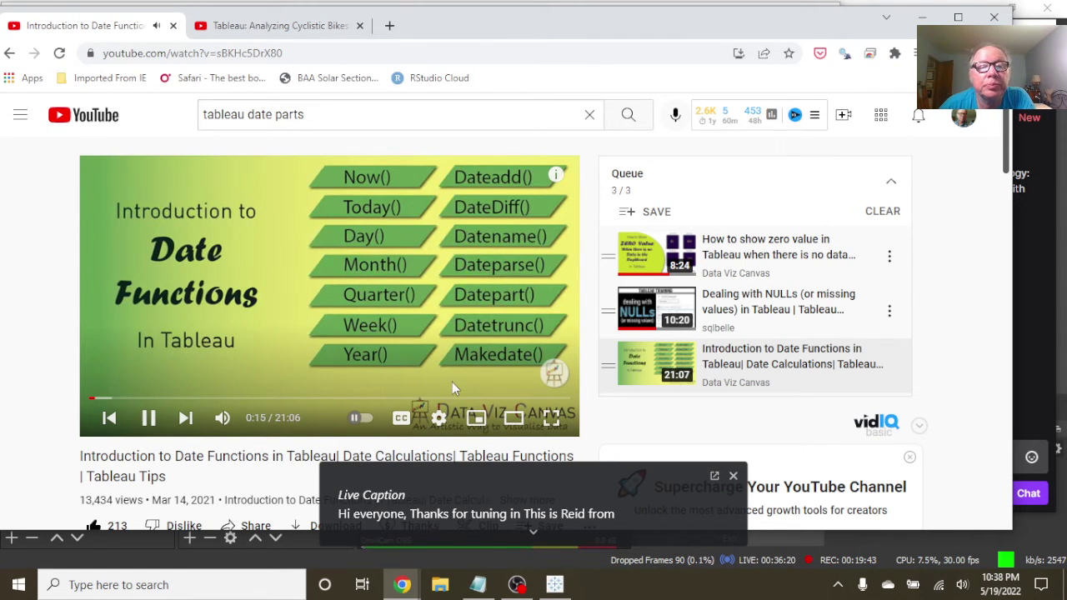
# Step: Expand the video's description and read which date functions it covers
pyautogui.scroll(-2, 138, 317)
pyautogui.scroll(-2, 137, 319)
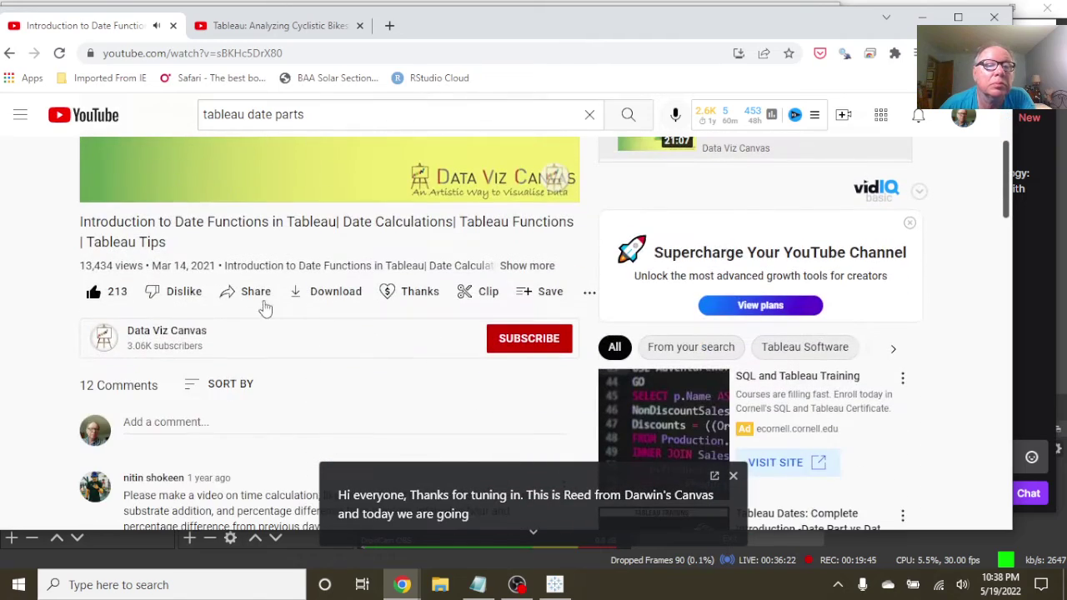
pyautogui.click(527, 265)
pyautogui.scroll(-2, 515, 271)
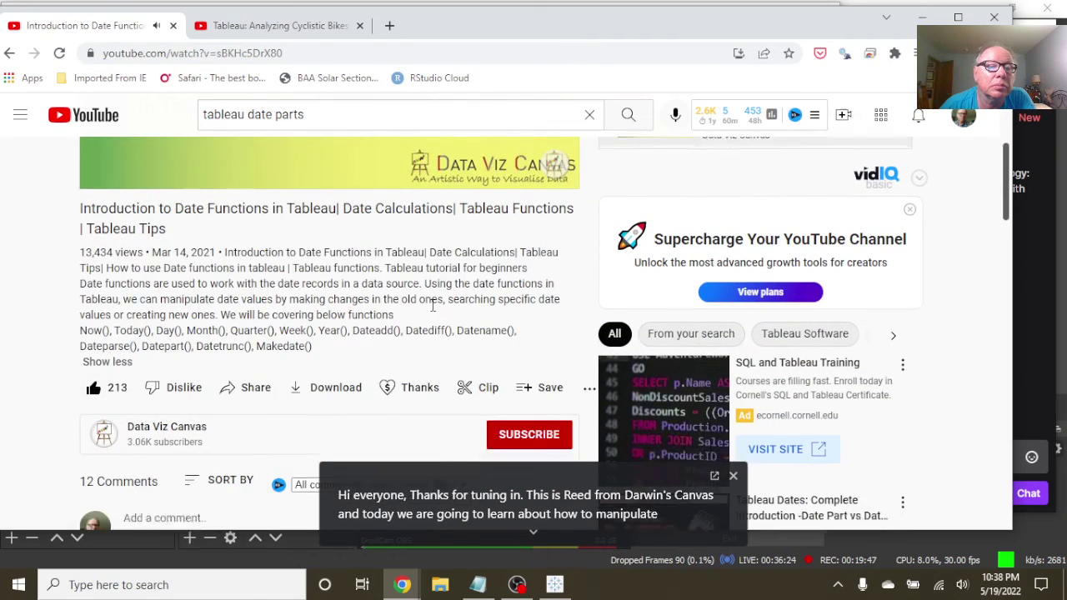
pyautogui.scroll(4, 421, 321)
pyautogui.scroll(1, 433, 313)
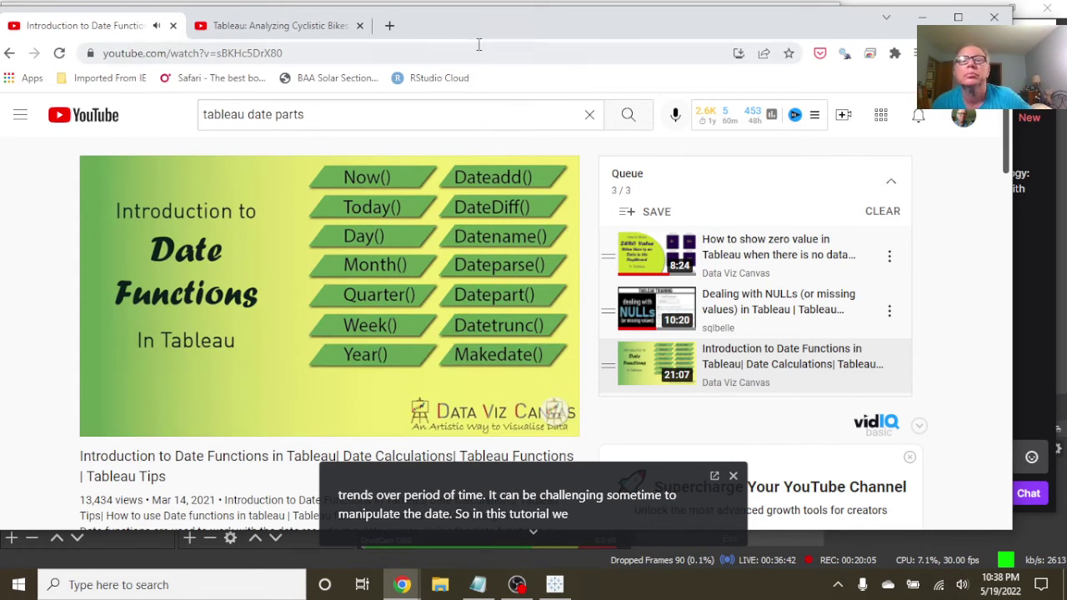
# Step: Move the browser window aside and narrow it until the stream chat window is uncovered
pyautogui.moveTo(495, 28); pyautogui.dragTo(469, 25)
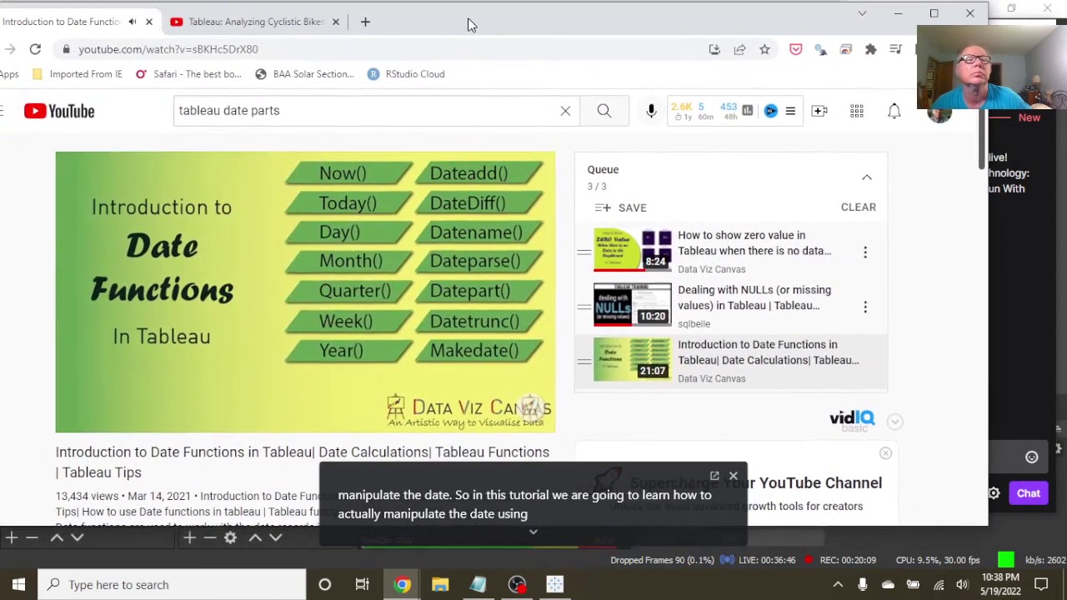
pyautogui.rightClick(598, 264)
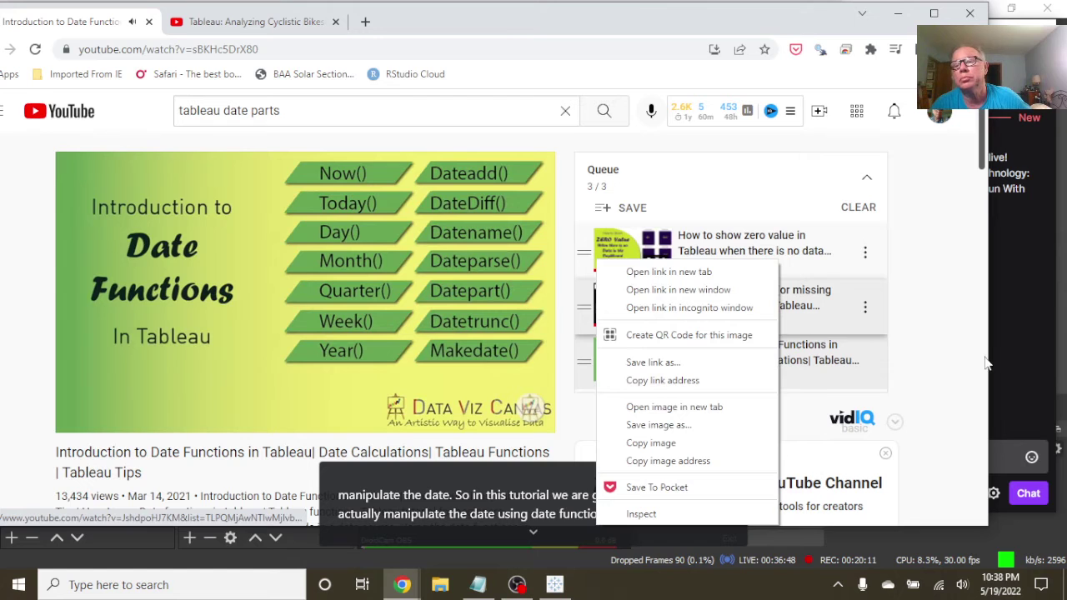
pyautogui.click(933, 360)
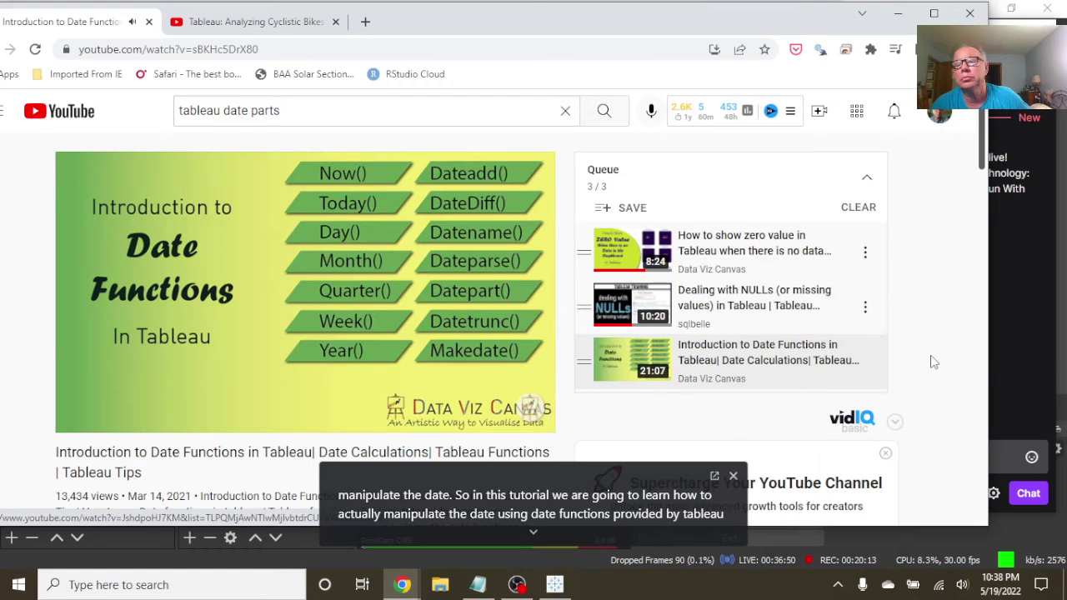
pyautogui.moveTo(988, 356); pyautogui.dragTo(853, 334)
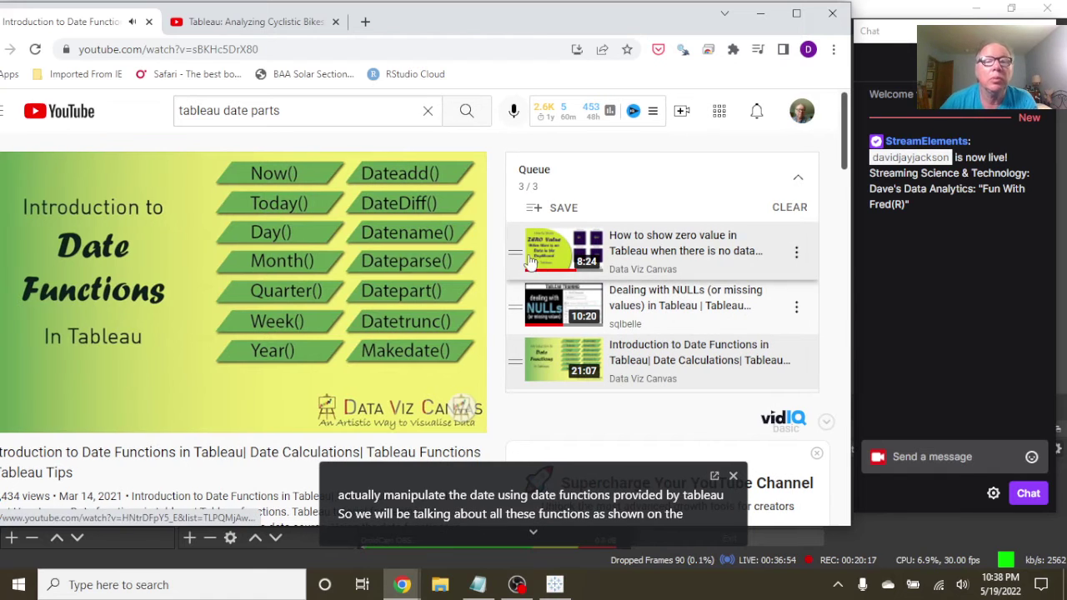
# Step: Pause the date functions video at 0:51 to examine its function list, and resume playback
pyautogui.click(55, 414)
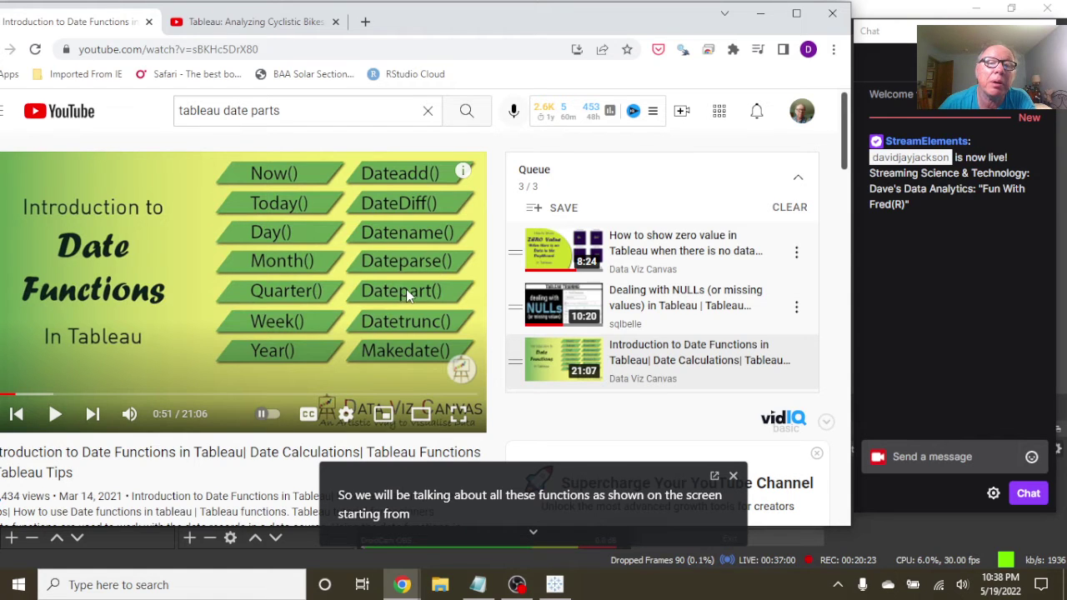
pyautogui.click(54, 419)
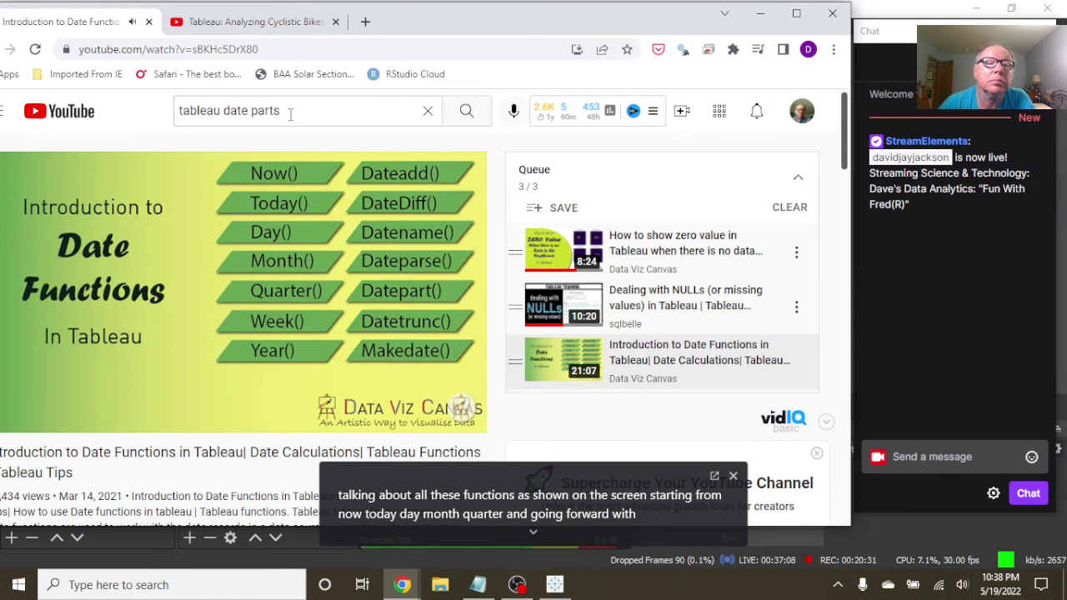
# Step: Search YouTube for "tableau dateparts" and close the mini player, clearing its queue
pyautogui.click(253, 114)
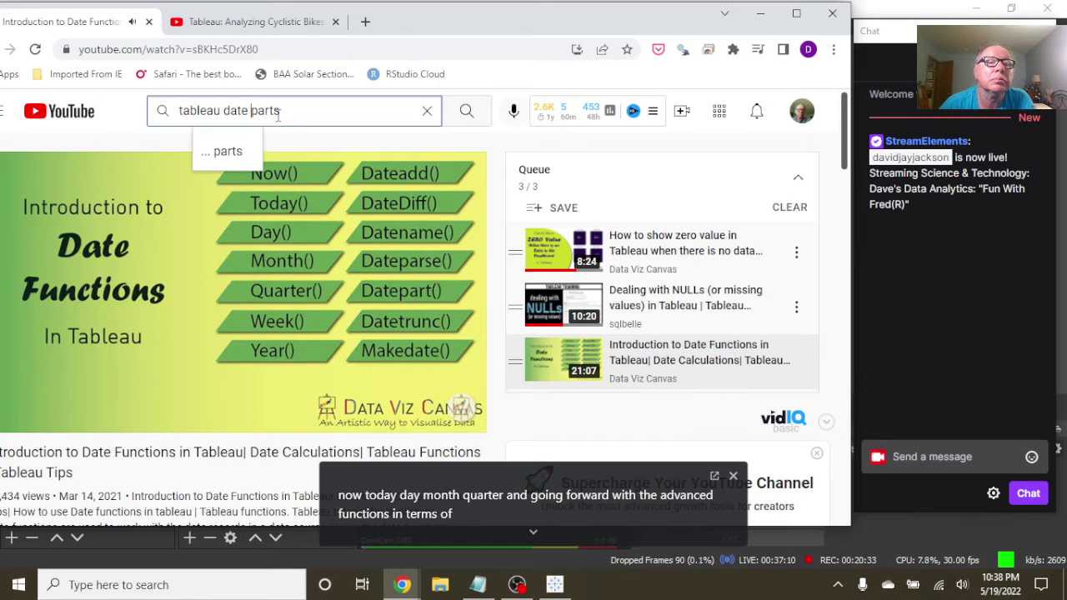
pyautogui.press('BackSpace')
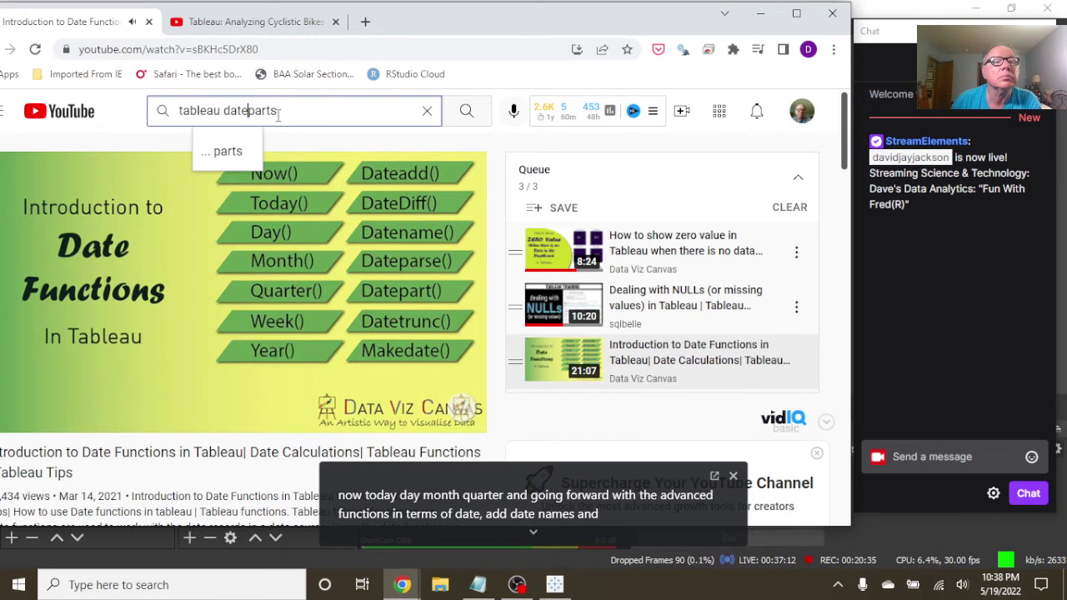
pyautogui.press('Return')
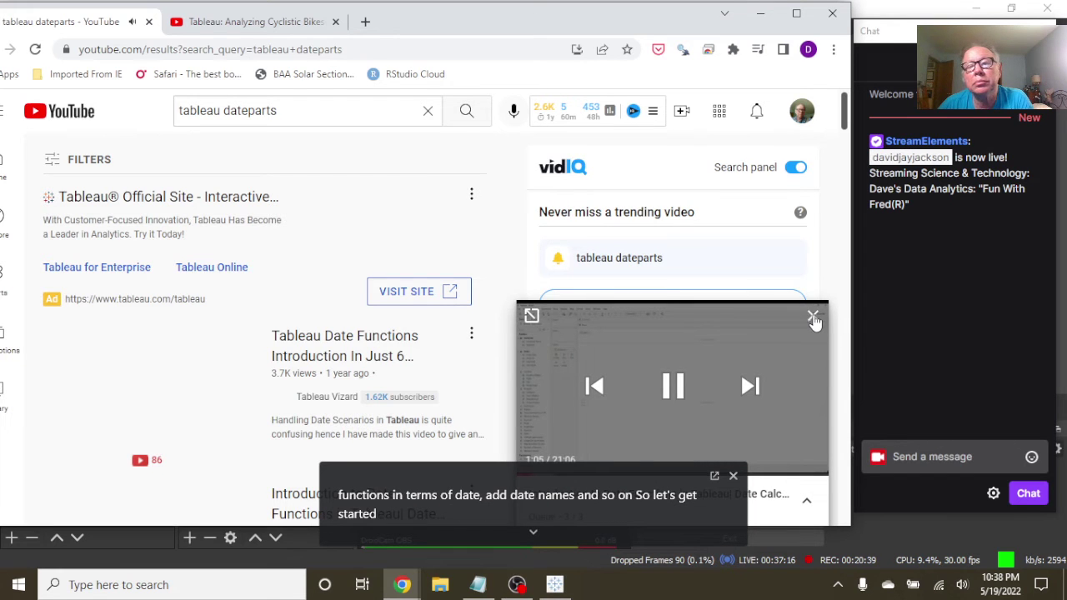
pyautogui.click(809, 321)
pyautogui.press('Escape')
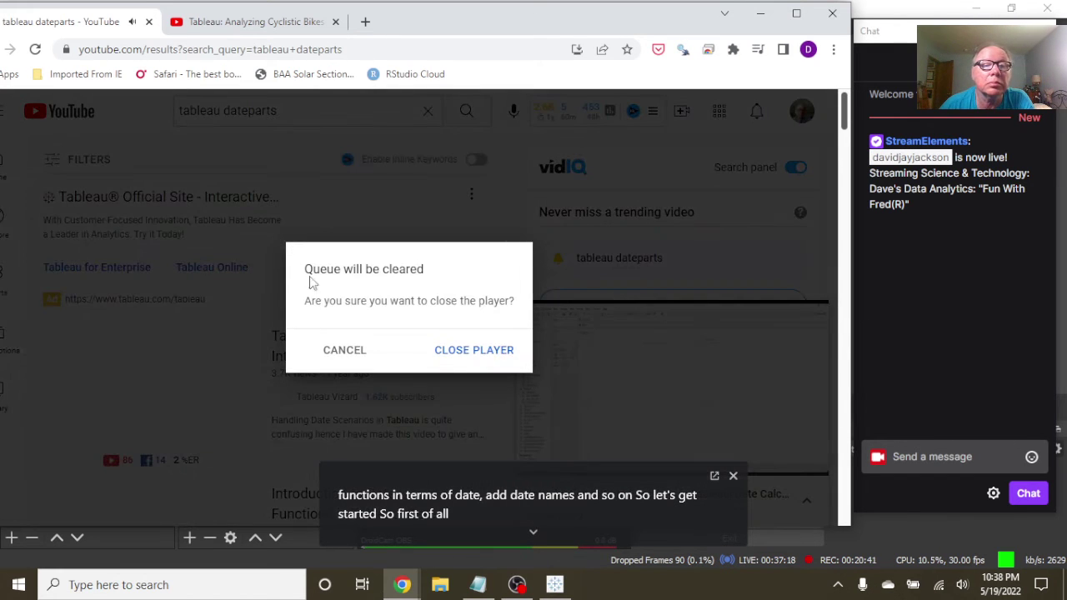
pyautogui.click(473, 350)
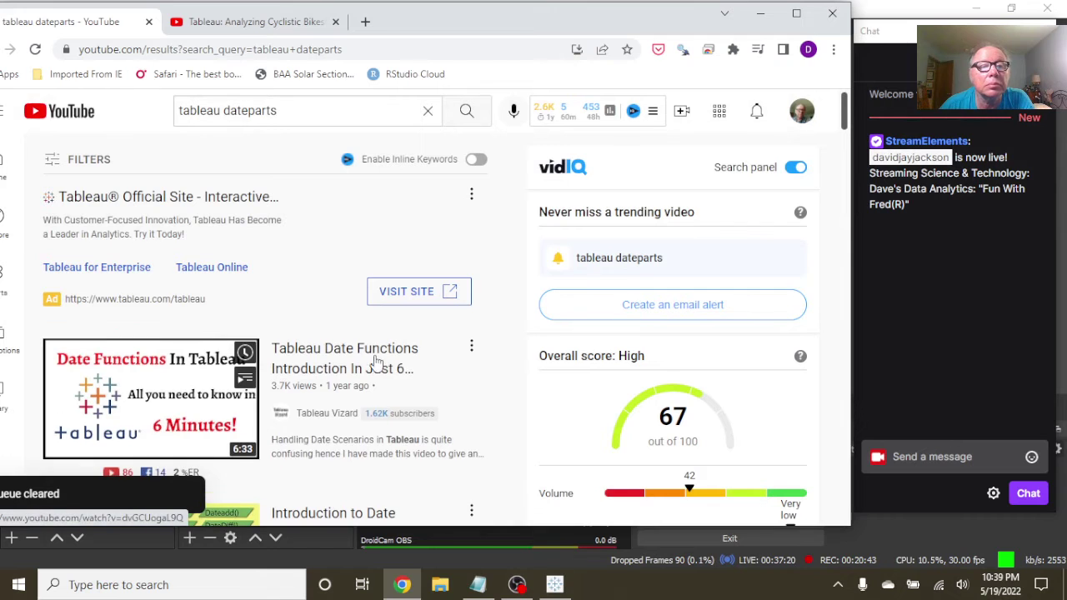
# Step: Watch the start of Tableau Vizard's six-minute date functions video in a larger player without ads or live captions, and pause it at 0:32
pyautogui.scroll(-1, 306, 334)
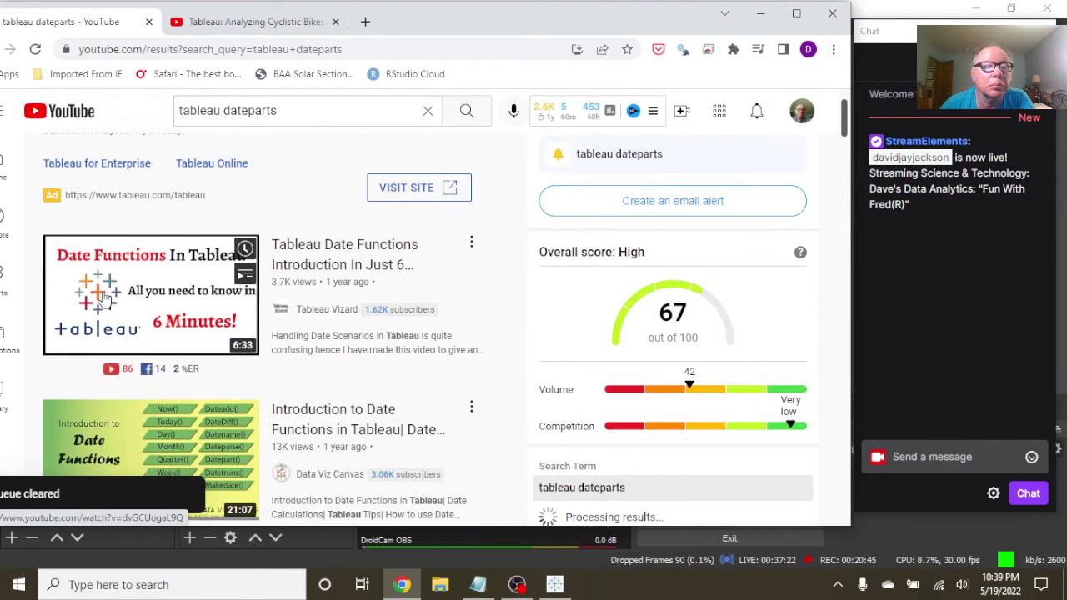
pyautogui.click(103, 295)
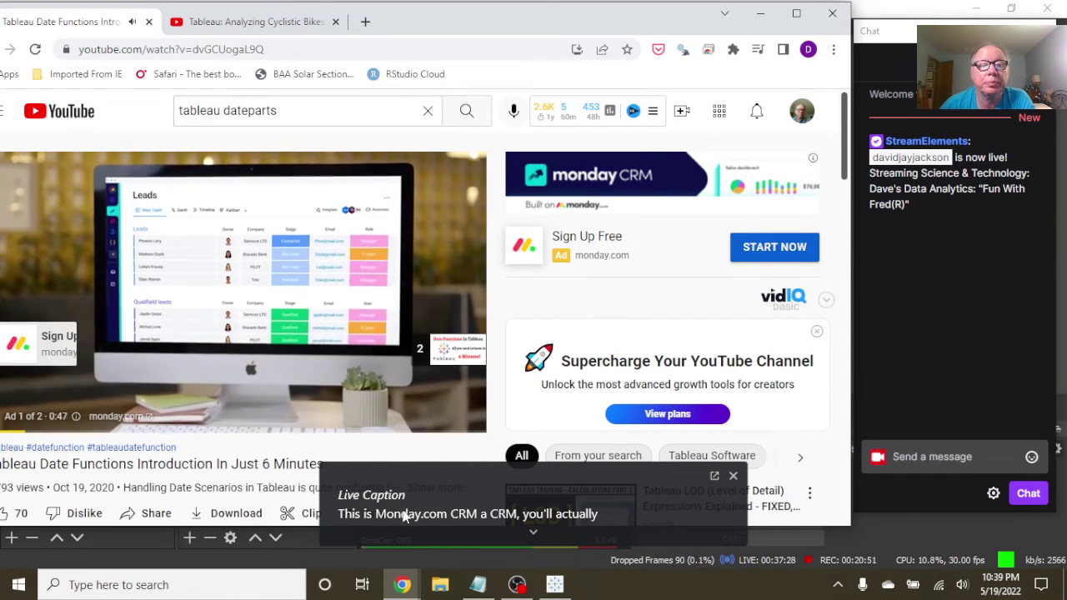
pyautogui.click(421, 417)
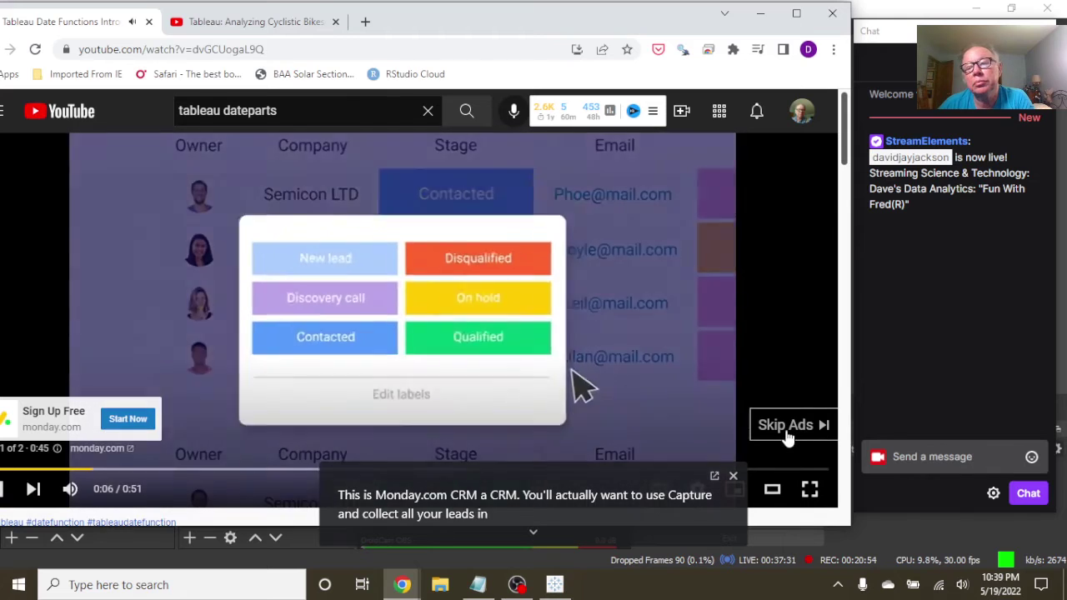
pyautogui.click(785, 430)
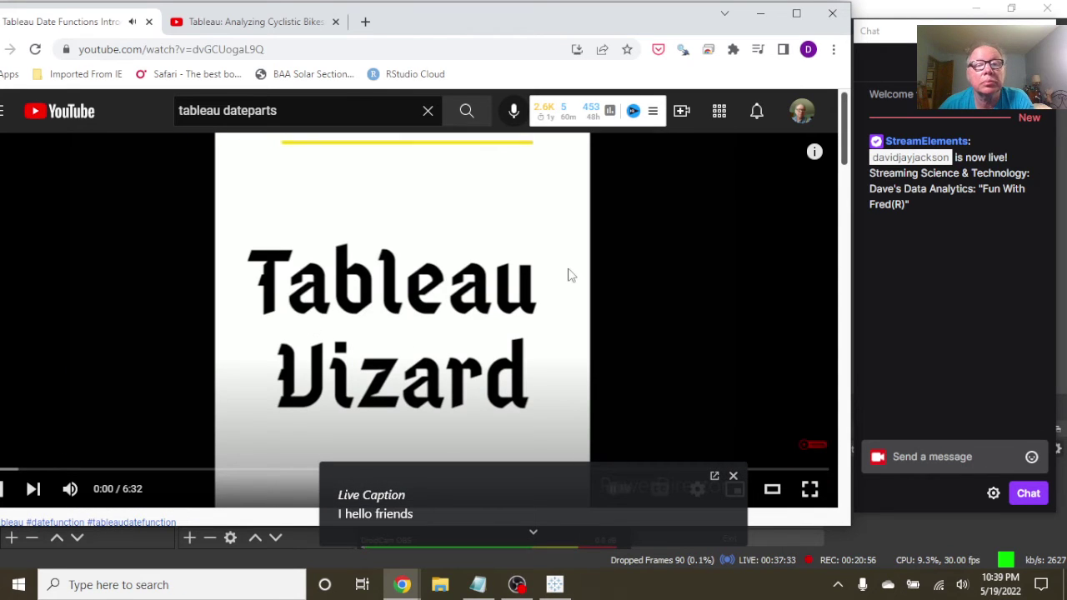
pyautogui.click(732, 477)
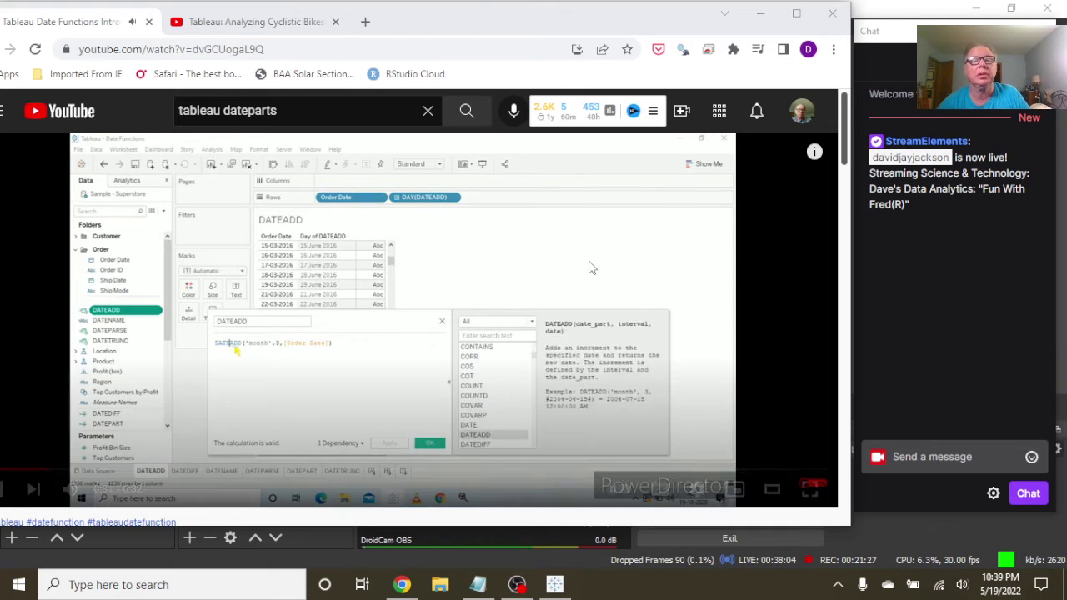
pyautogui.click(514, 248)
# Step: Switch to Tableau Public, clear the start_hour formula and look up functions matching "time"
pyautogui.click(553, 584)
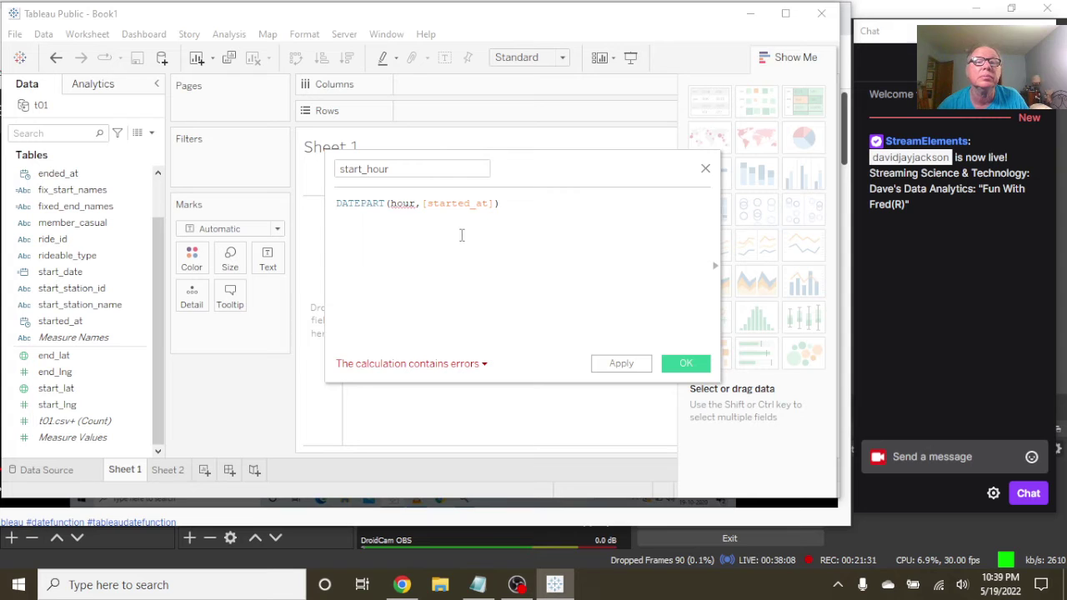
pyautogui.moveTo(504, 208); pyautogui.dragTo(296, 201)
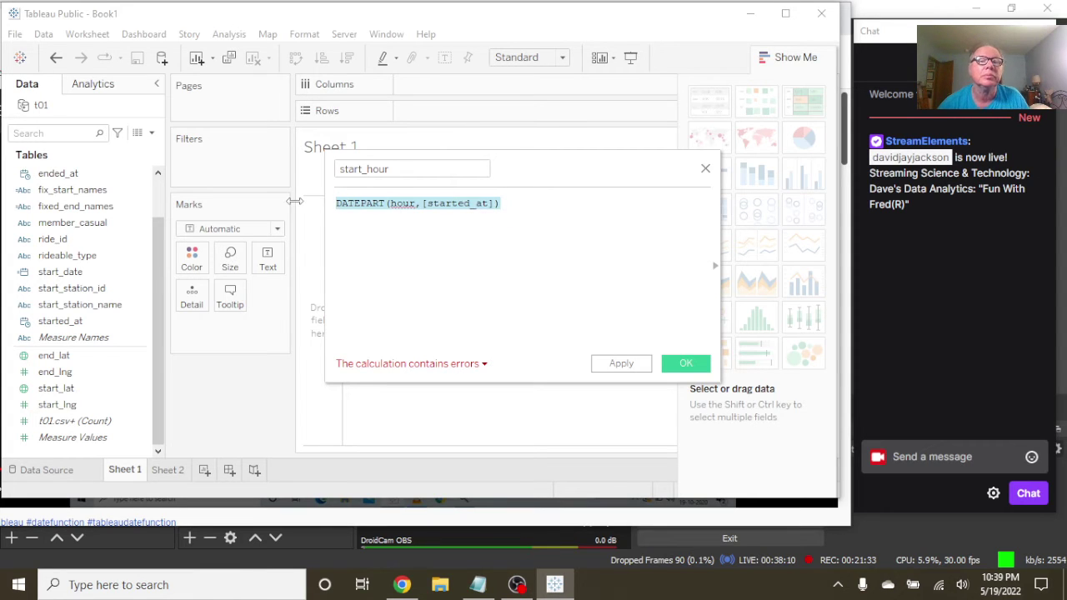
pyautogui.press('BackSpace')
pyautogui.write('t')
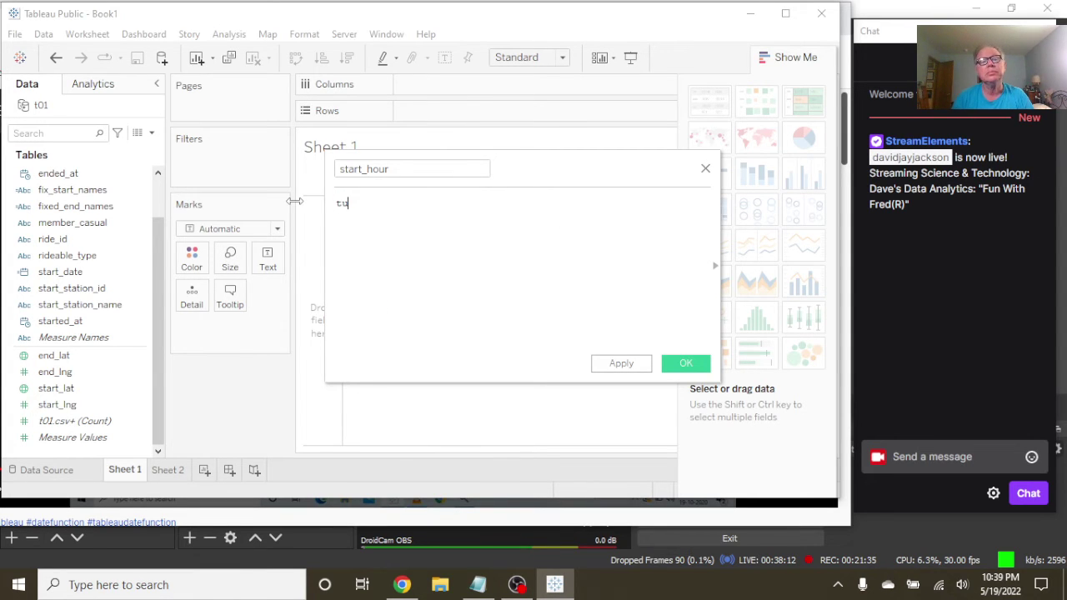
pyautogui.write('ime')
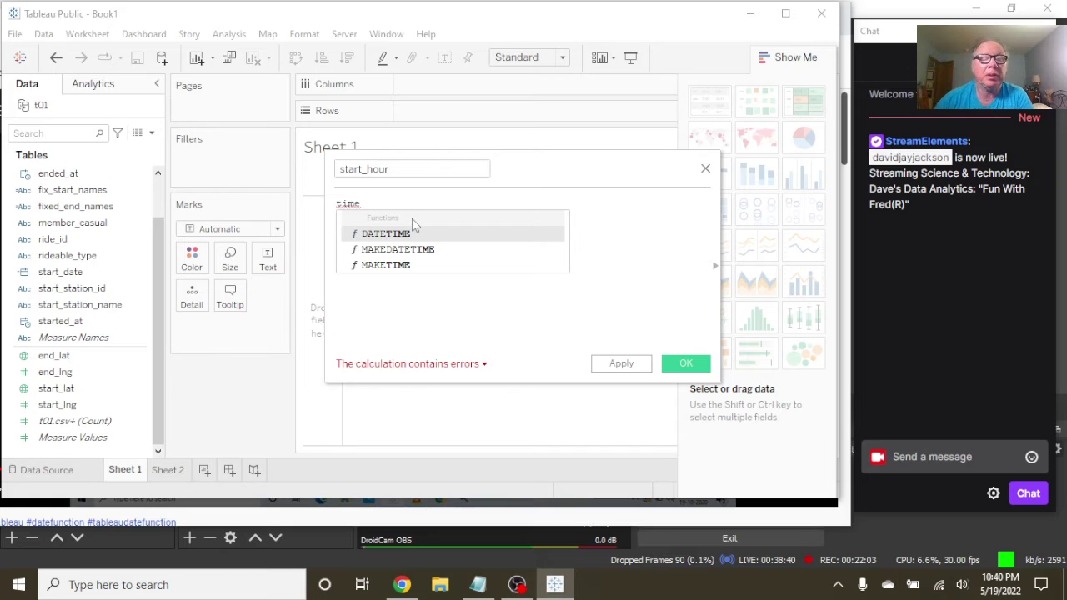
pyautogui.press('BackSpace')
pyautogui.press('BackSpace')
pyautogui.press('BackSpace')
pyautogui.press('BackSpace')
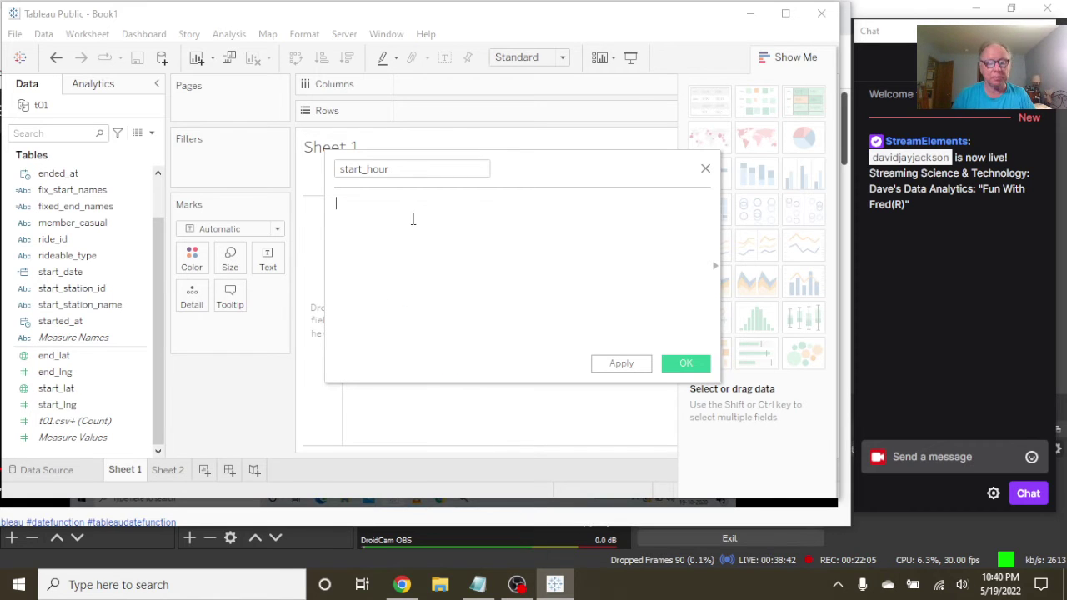
# Step: Try the DATETIME function as the start_hour formula
pyautogui.write('hour')
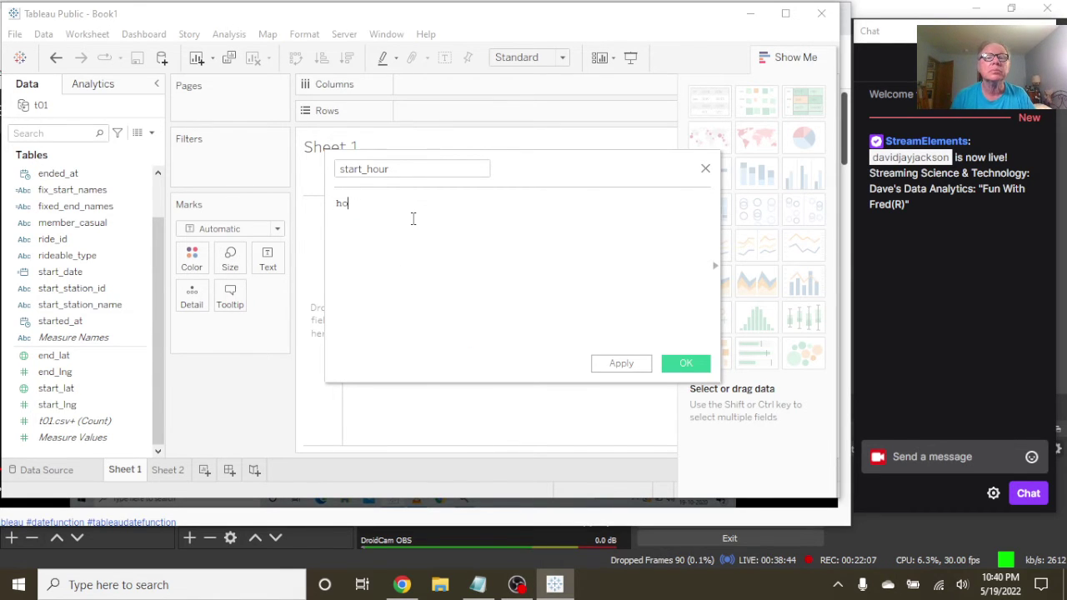
pyautogui.press('BackSpace')
pyautogui.press('BackSpace')
pyautogui.write('time')
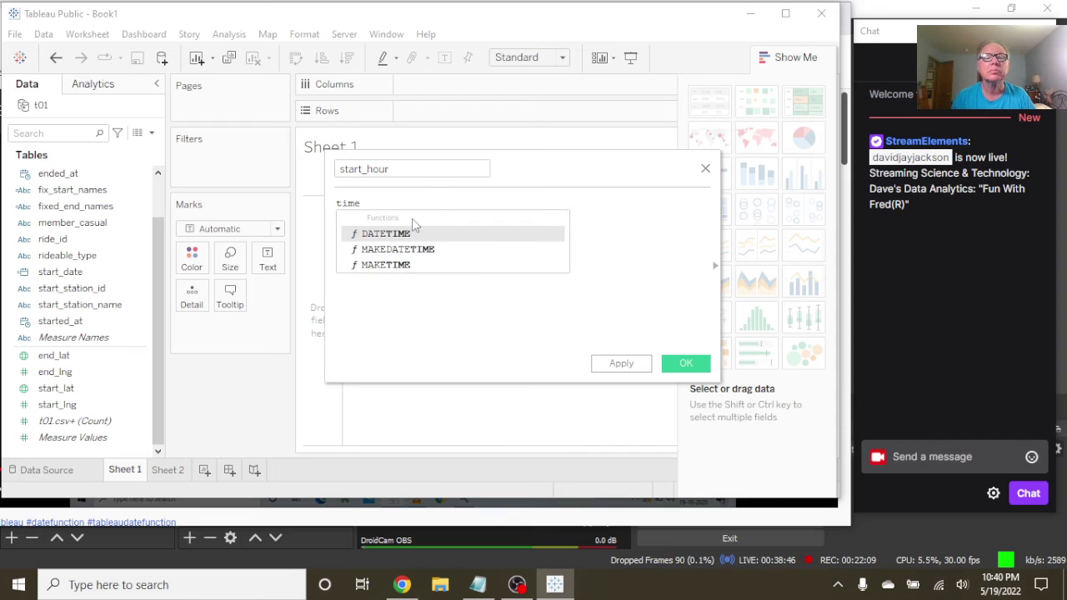
pyautogui.press('BackSpace')
pyautogui.press('BackSpace')
pyautogui.press('BackSpace')
pyautogui.press('BackSpace')
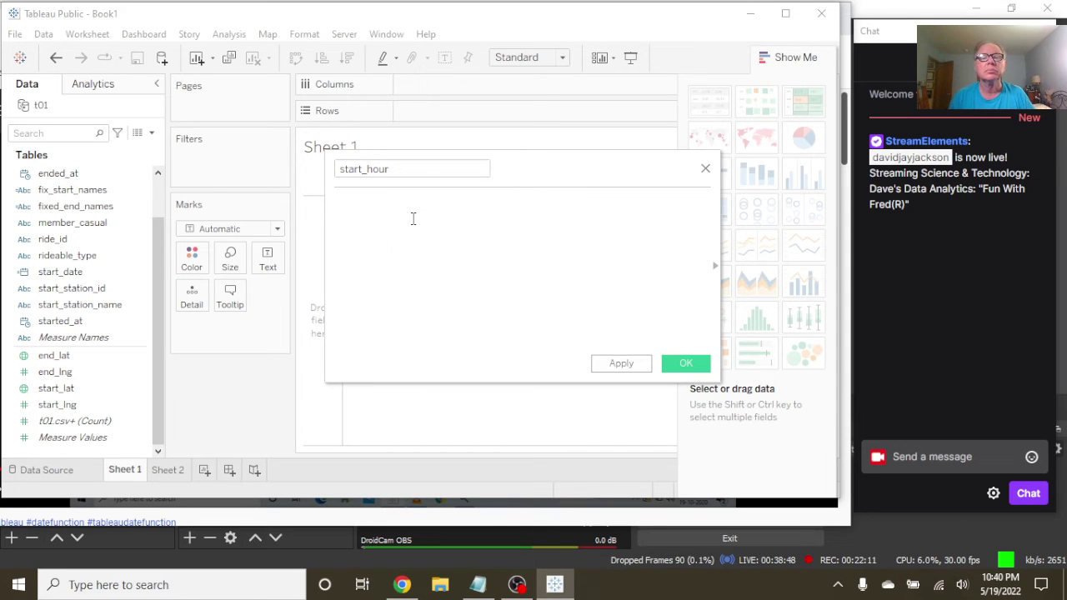
pyautogui.write('time')
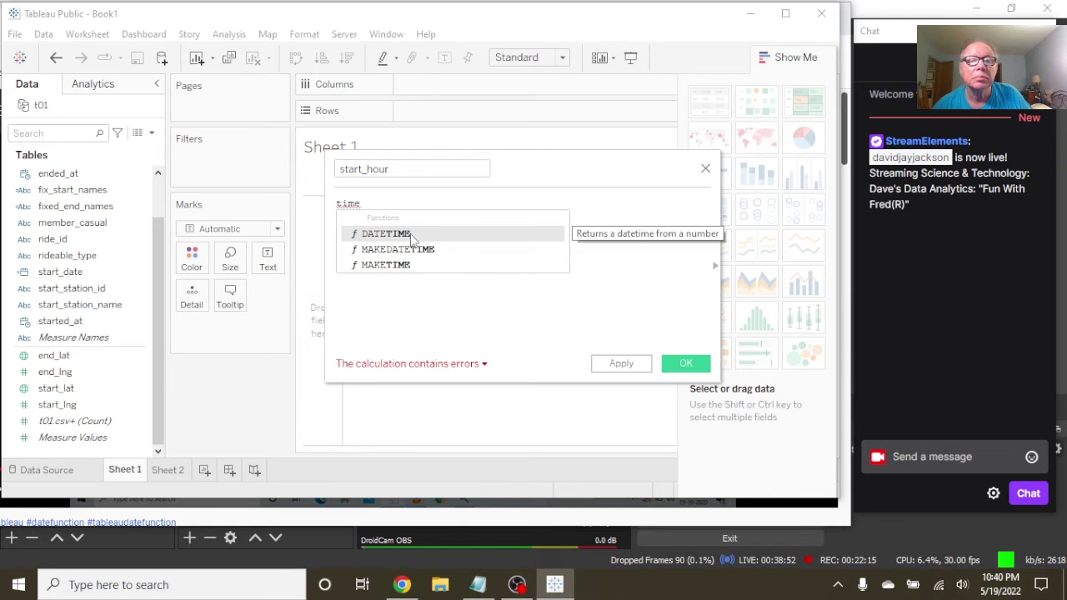
pyautogui.doubleClick(410, 234)
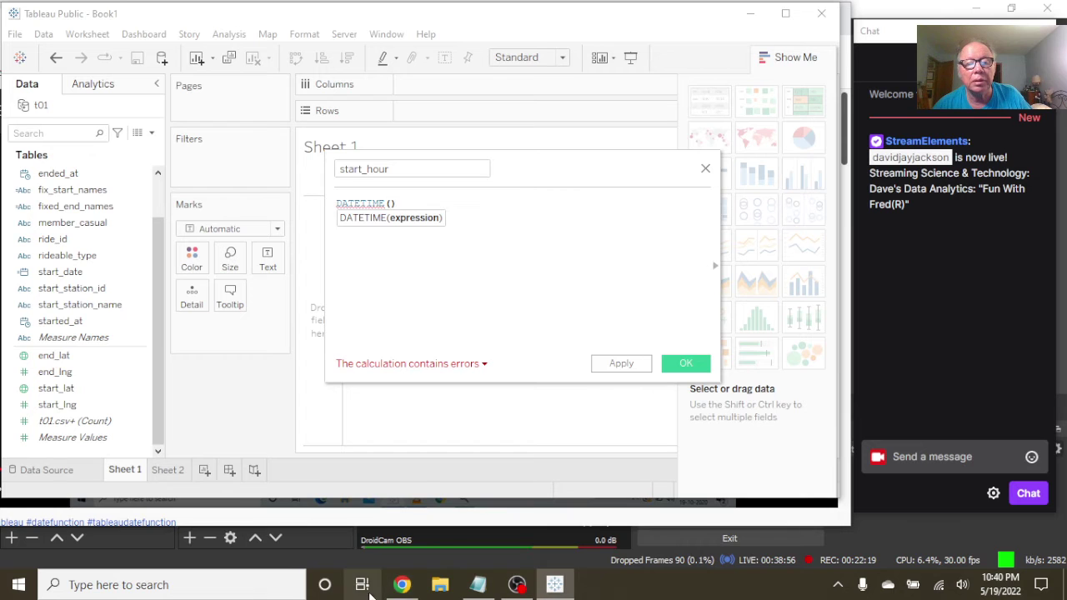
# Step: Return to the browser, reposition its window and watch the date functions video through the DATEPART explanation, pausing at 4:15
pyautogui.click(401, 584)
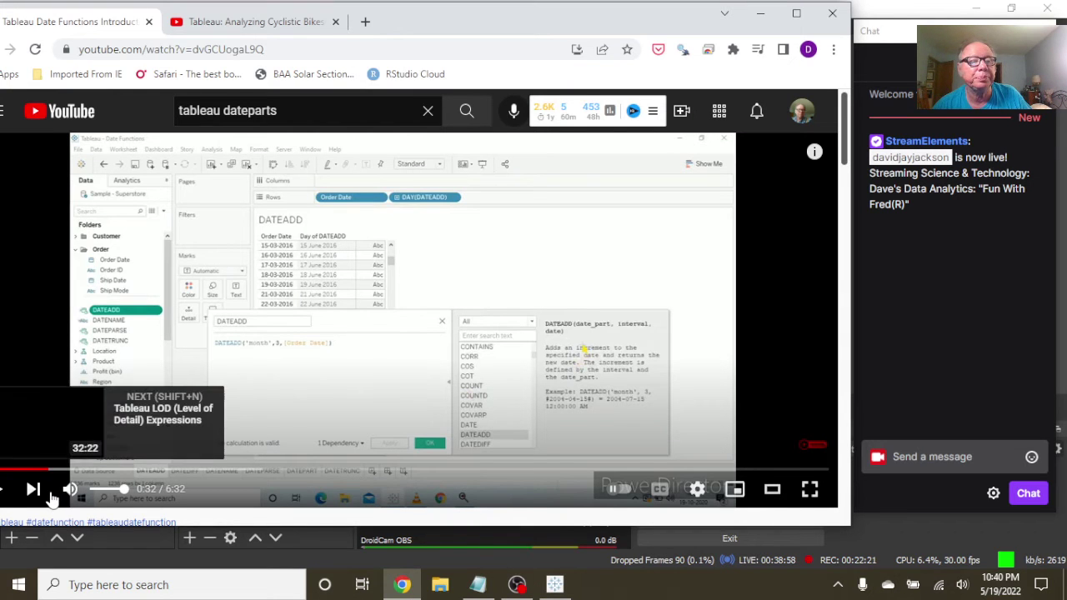
pyautogui.moveTo(542, 16); pyautogui.dragTo(566, 27)
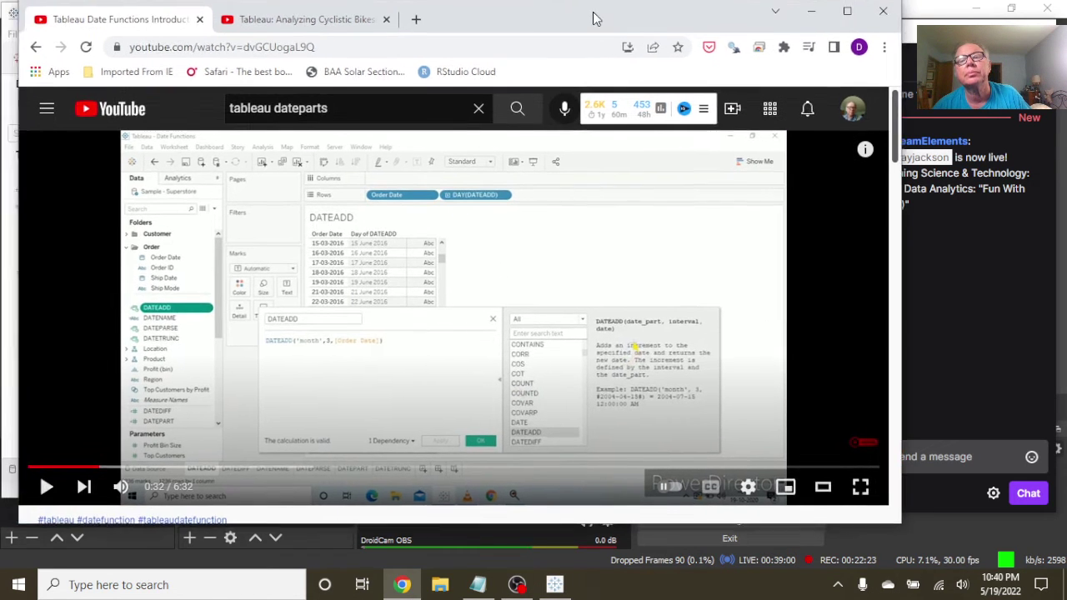
pyautogui.click(533, 175)
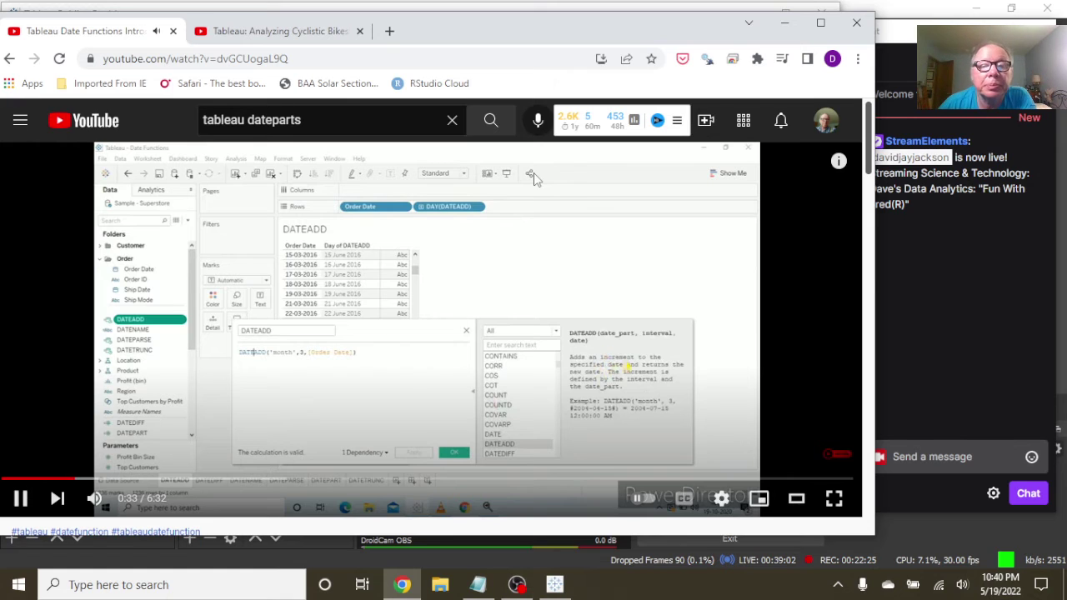
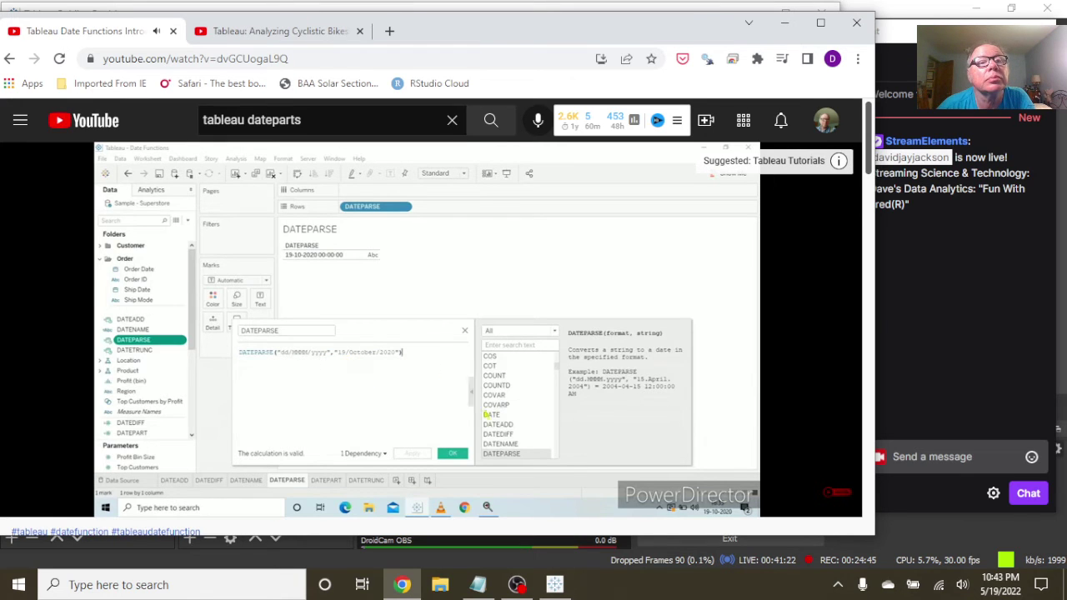
pyautogui.moveTo(472, 175)
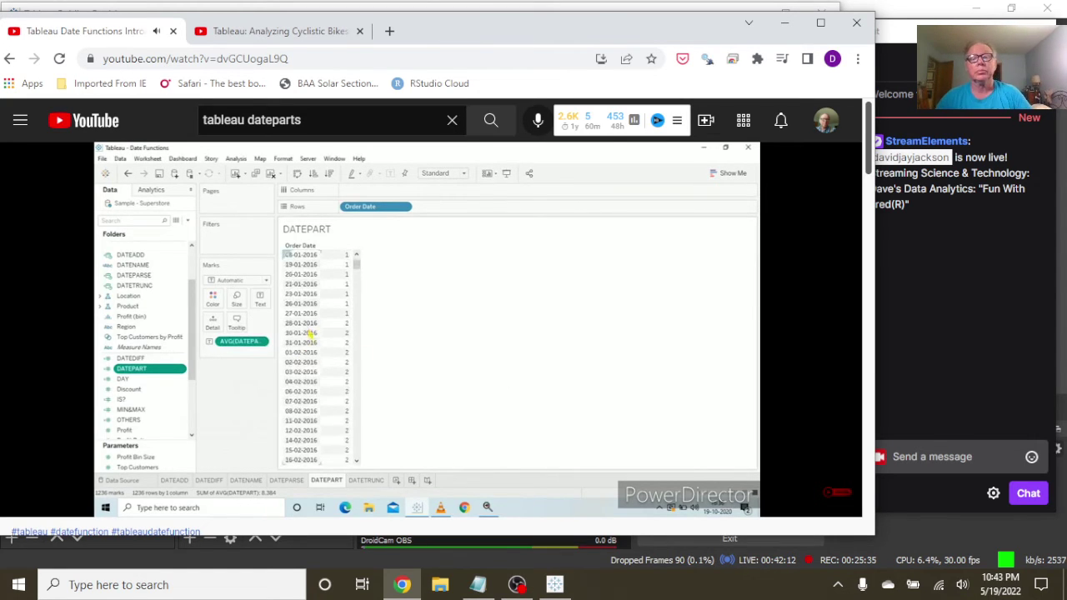
pyautogui.moveTo(591, 428)
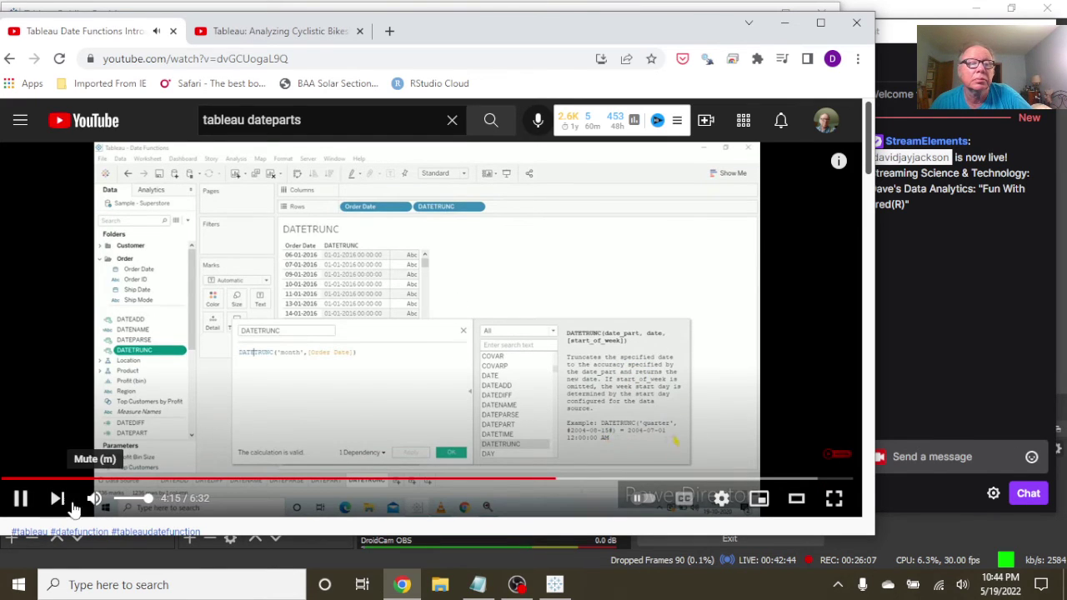
pyautogui.click(20, 499)
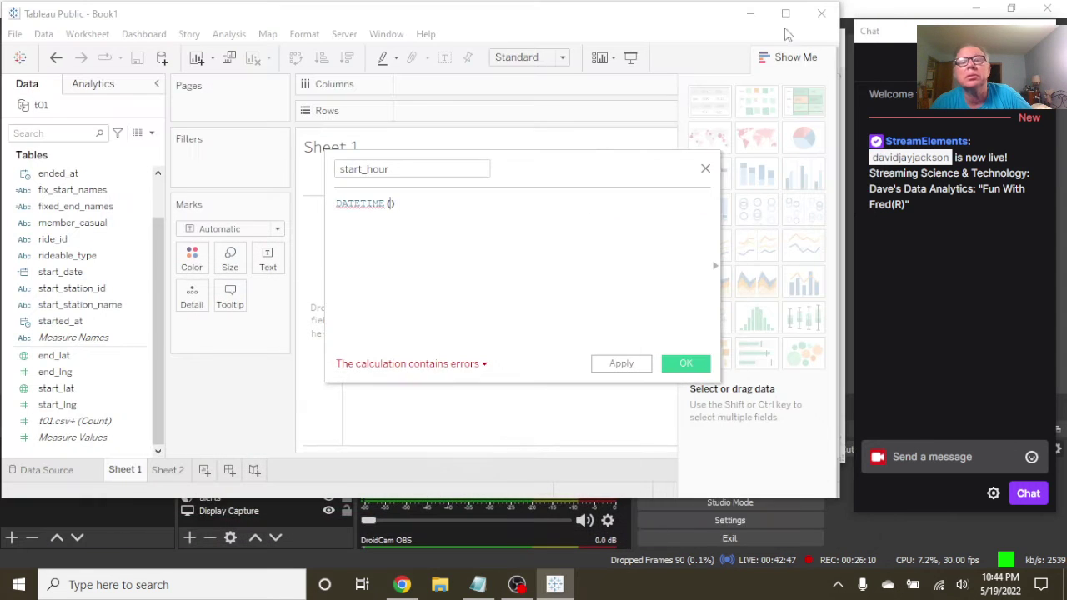
# Step: Back in Tableau Public, replace the start_hour formula with DATEPART('hour',[started_at])
pyautogui.click(784, 23)
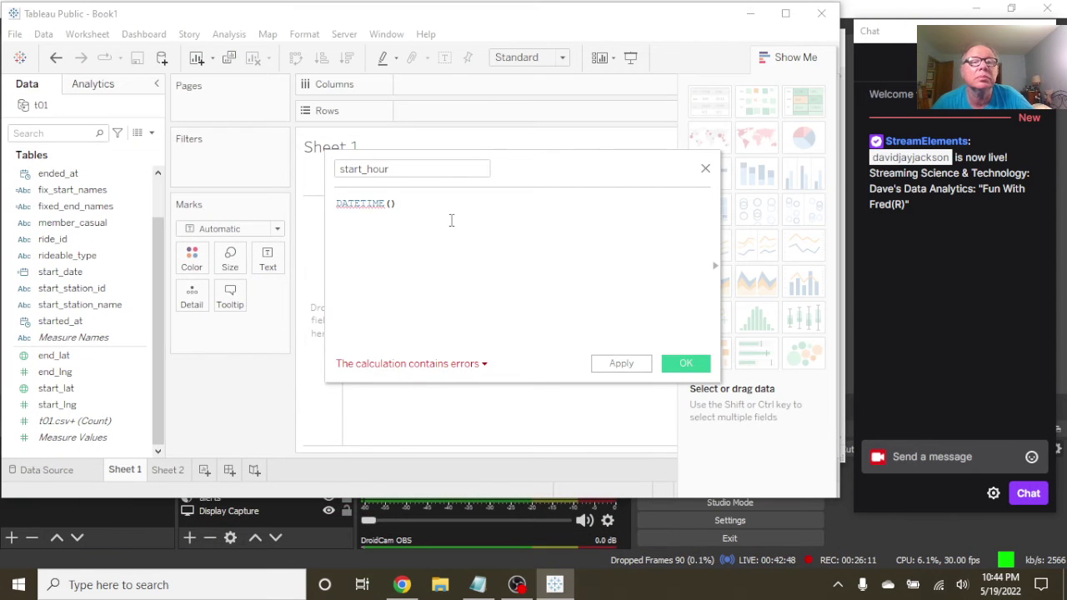
pyautogui.moveTo(424, 210); pyautogui.dragTo(325, 202)
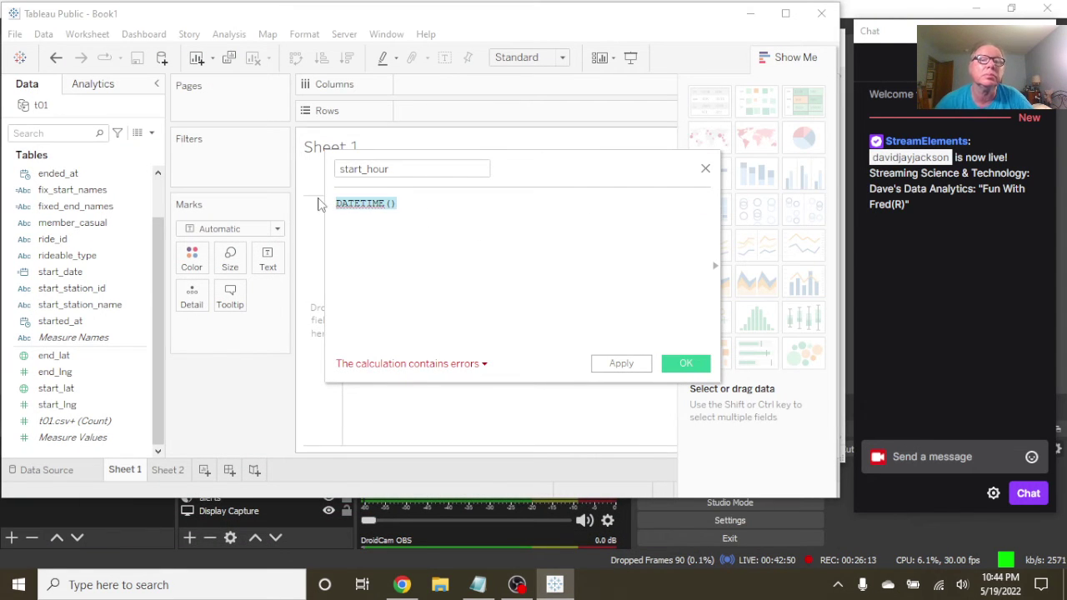
pyautogui.write('date')
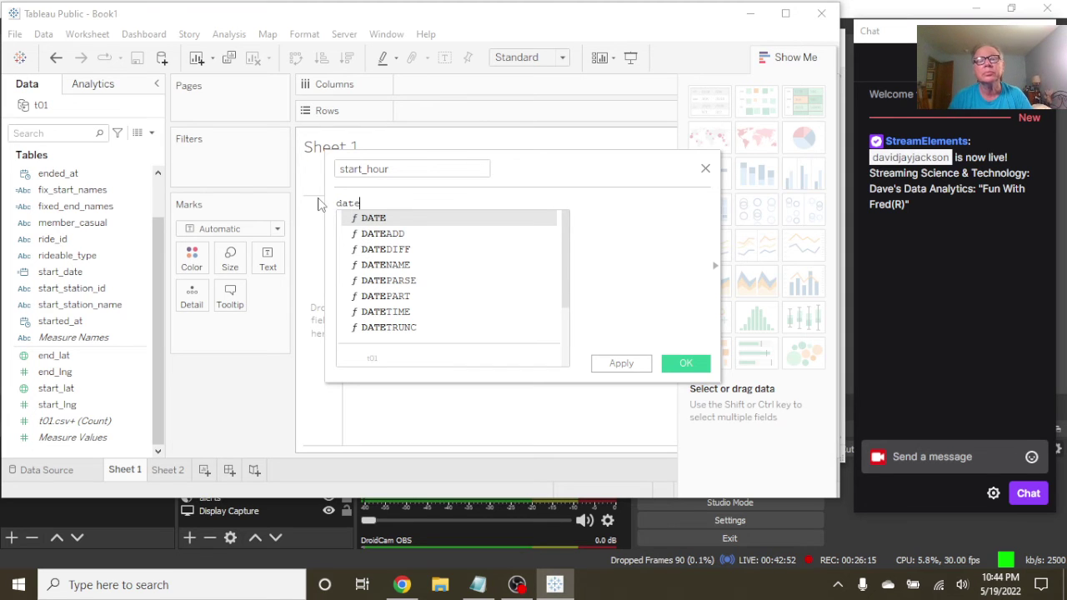
pyautogui.doubleClick(381, 297)
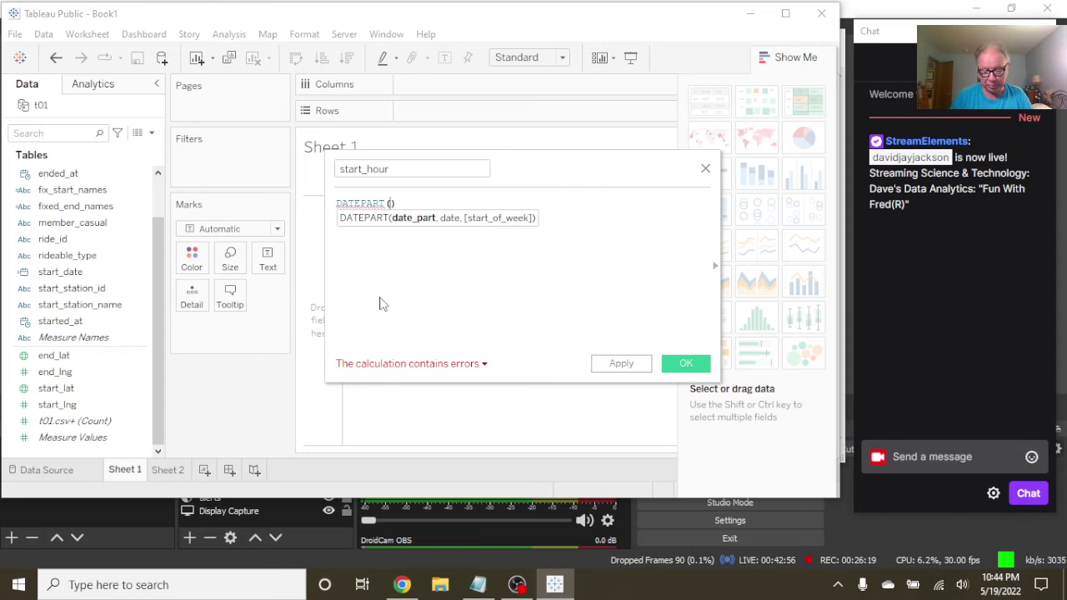
pyautogui.write("'hour")
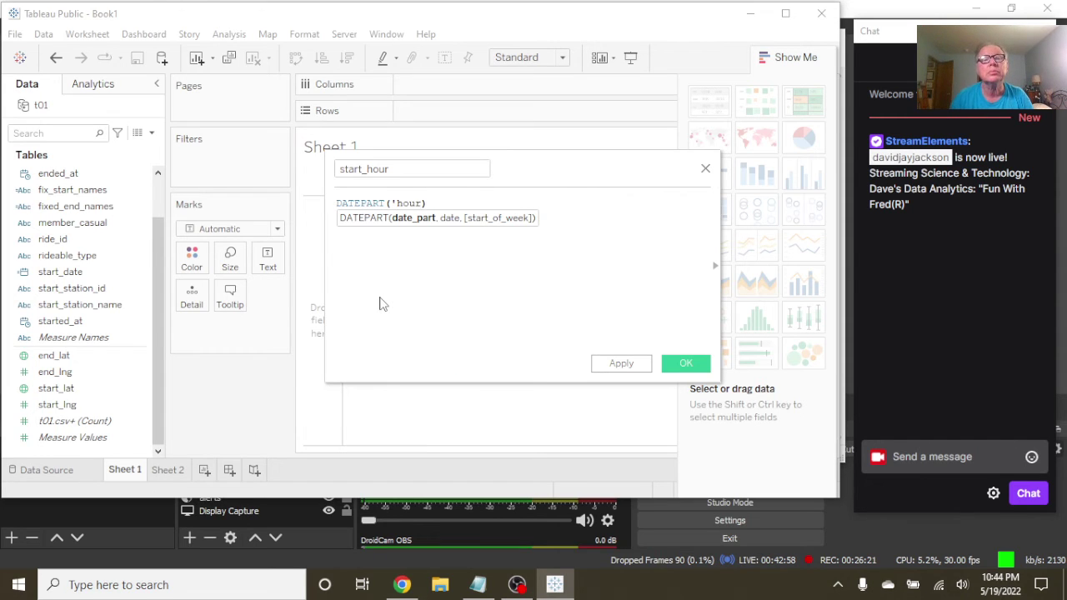
pyautogui.write("',")
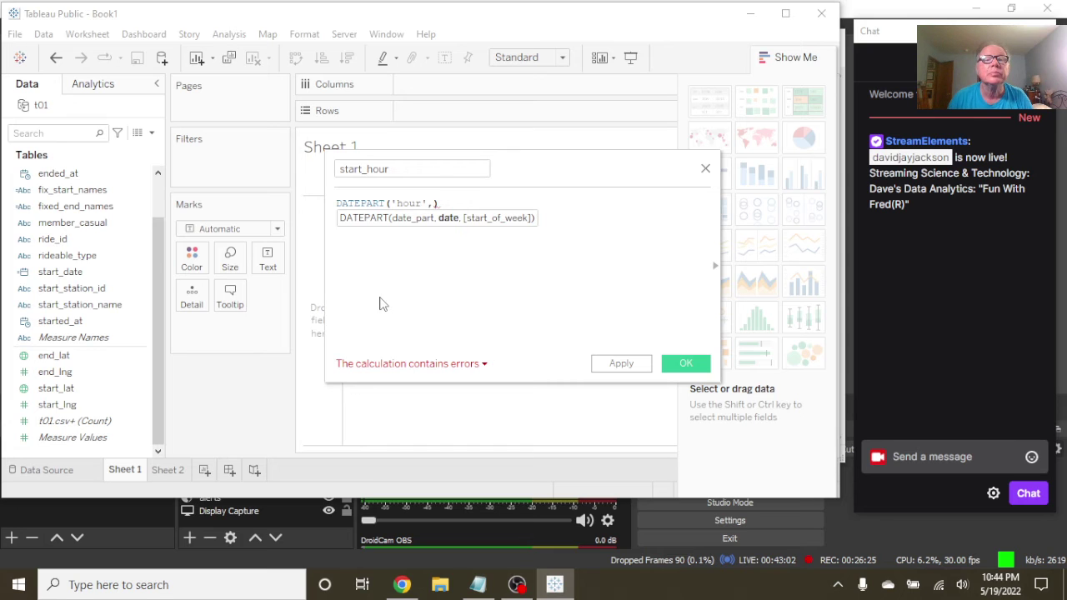
pyautogui.write(' [st')
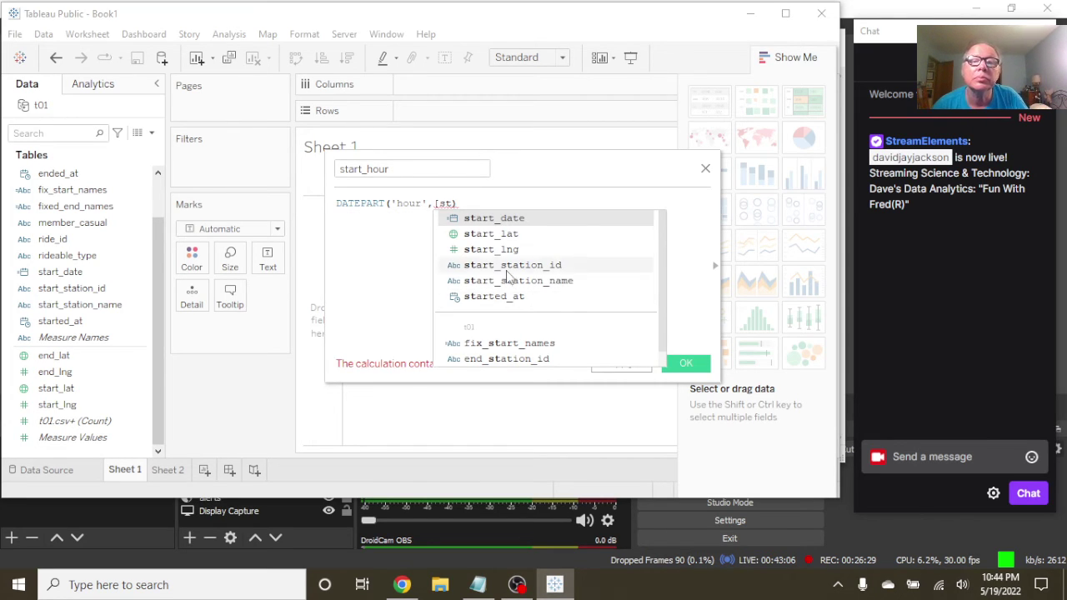
pyautogui.click(504, 297)
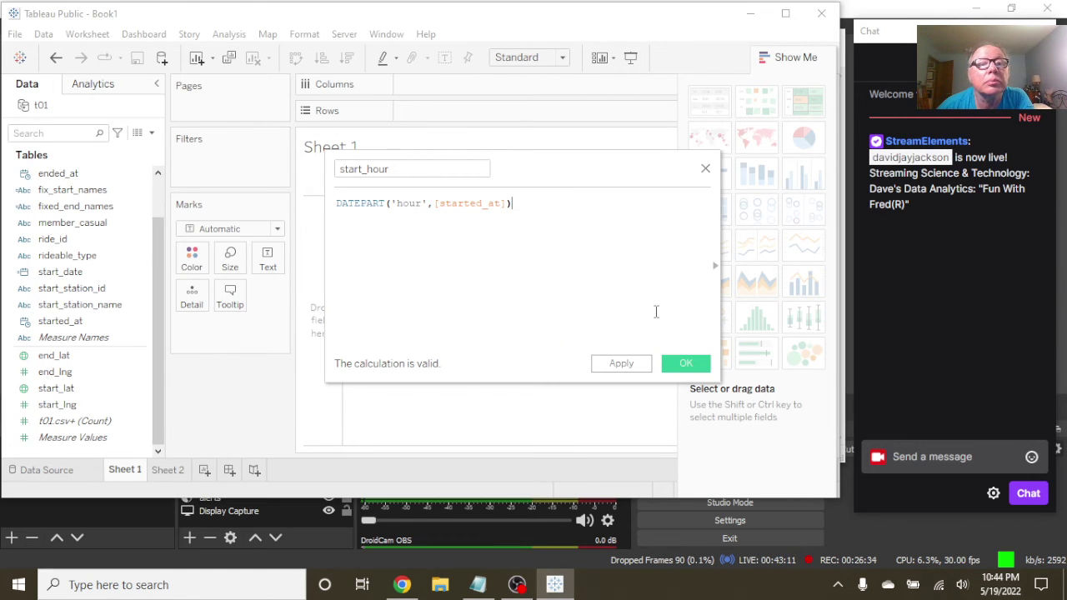
# Step: Save the start_hour calculation and check its column in the data source preview
pyautogui.click(683, 365)
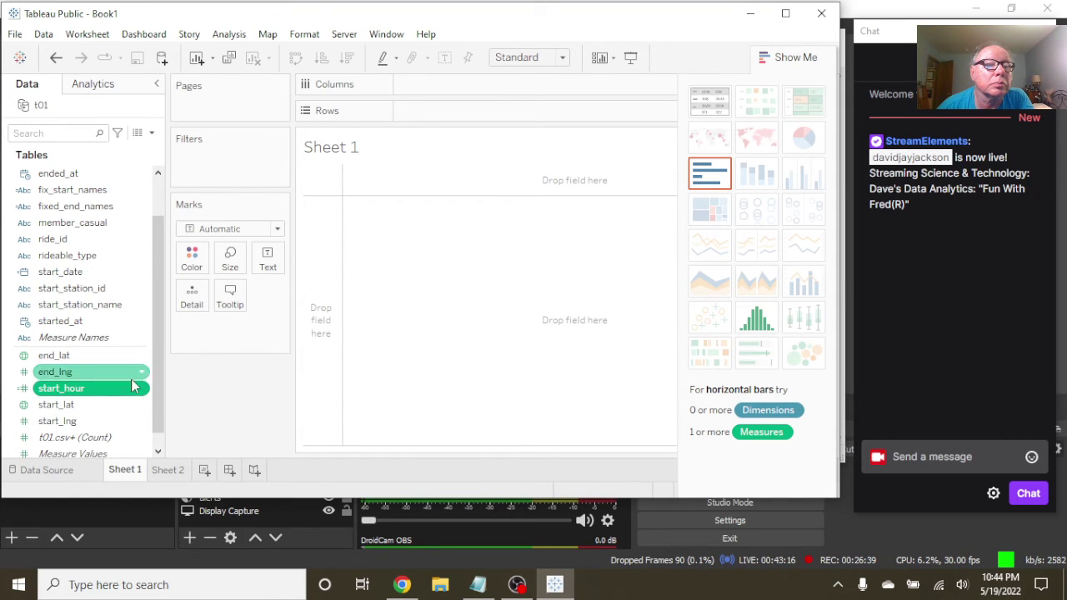
pyautogui.click(50, 470)
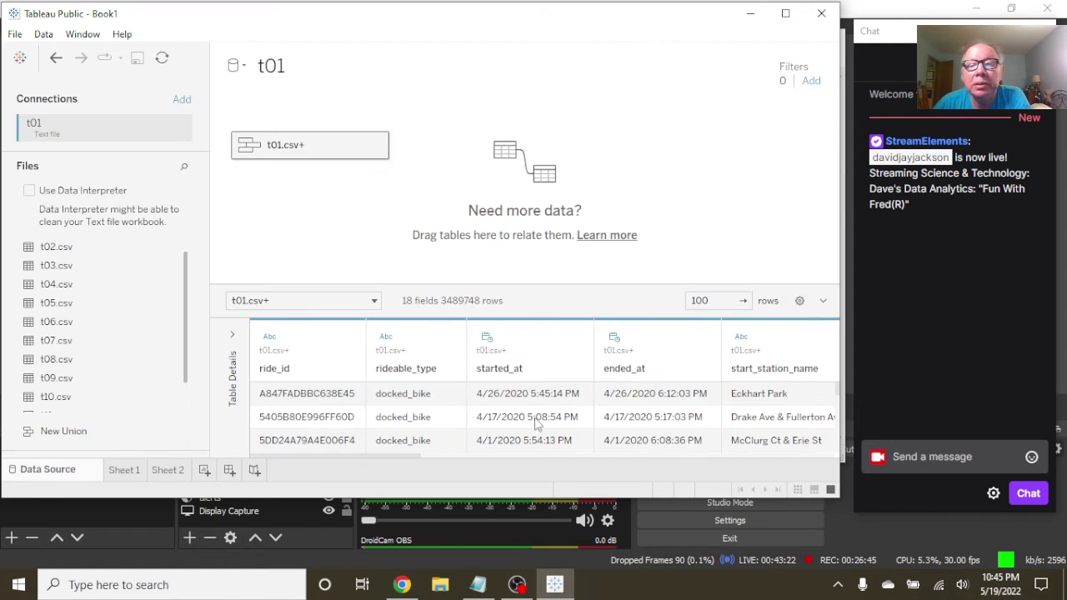
pyautogui.moveTo(401, 453); pyautogui.dragTo(845, 447)
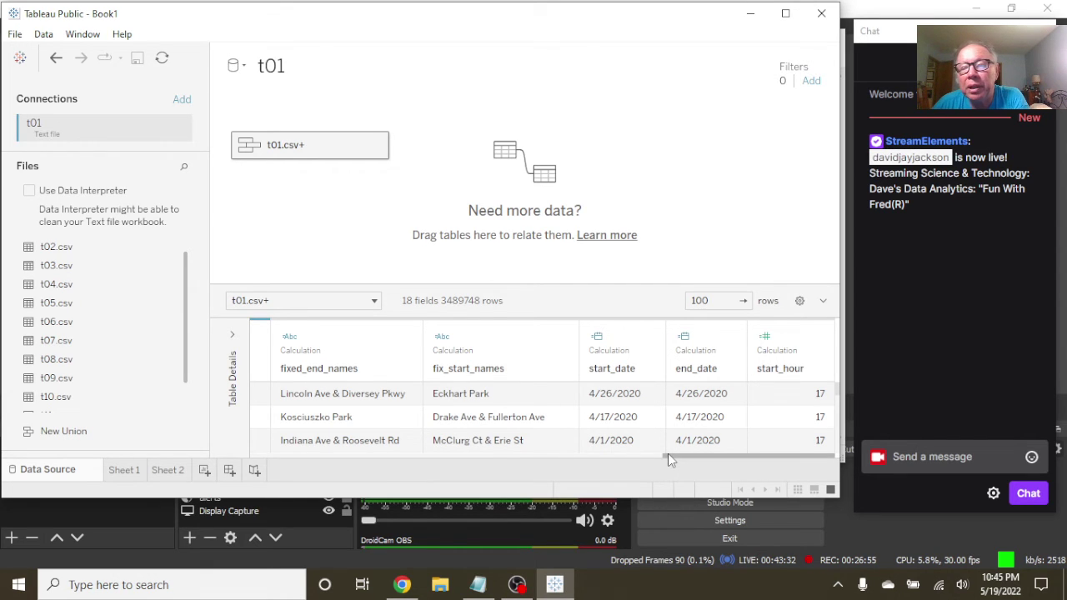
pyautogui.moveTo(667, 453); pyautogui.dragTo(668, 478)
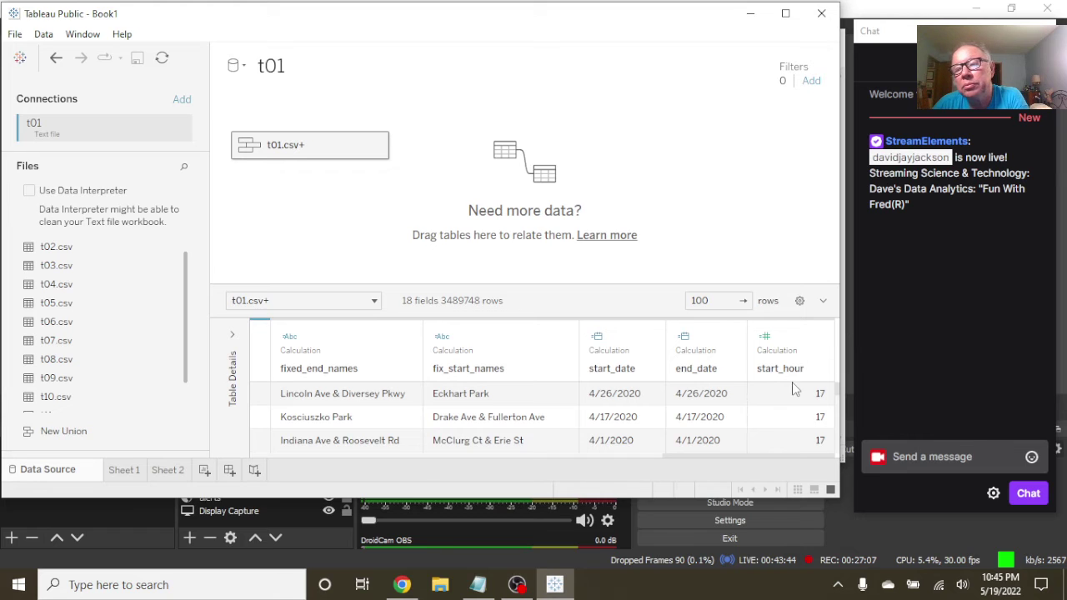
pyautogui.scroll(-3, 796, 389)
pyautogui.scroll(4, 797, 393)
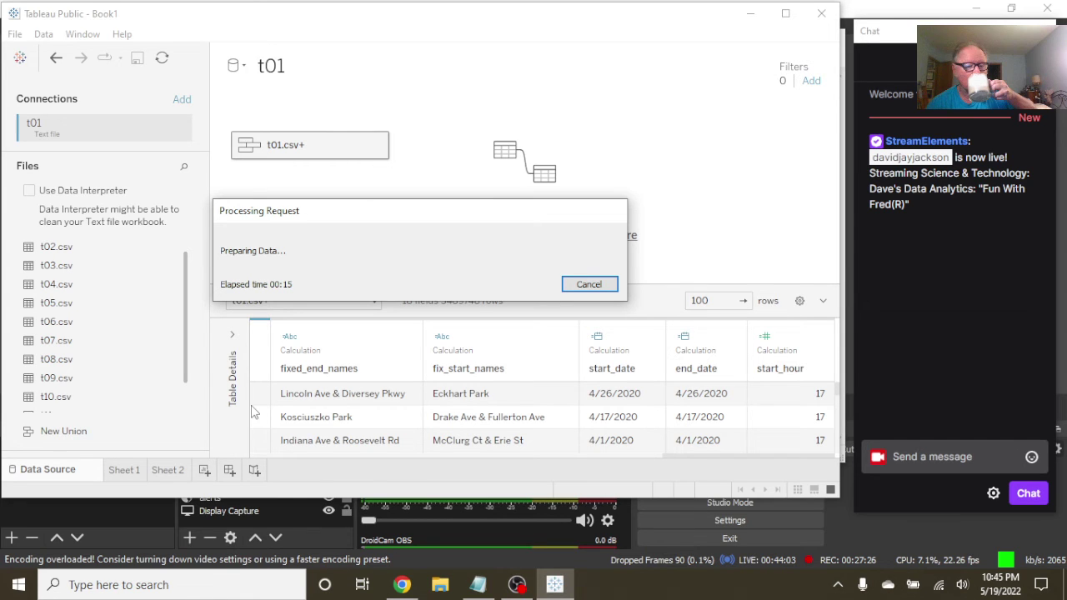
# Step: Switch to the Notepad notes and mark the "Start and end hour for ride" line with a leading asterisk
pyautogui.hotkey('alt', 'Tab')
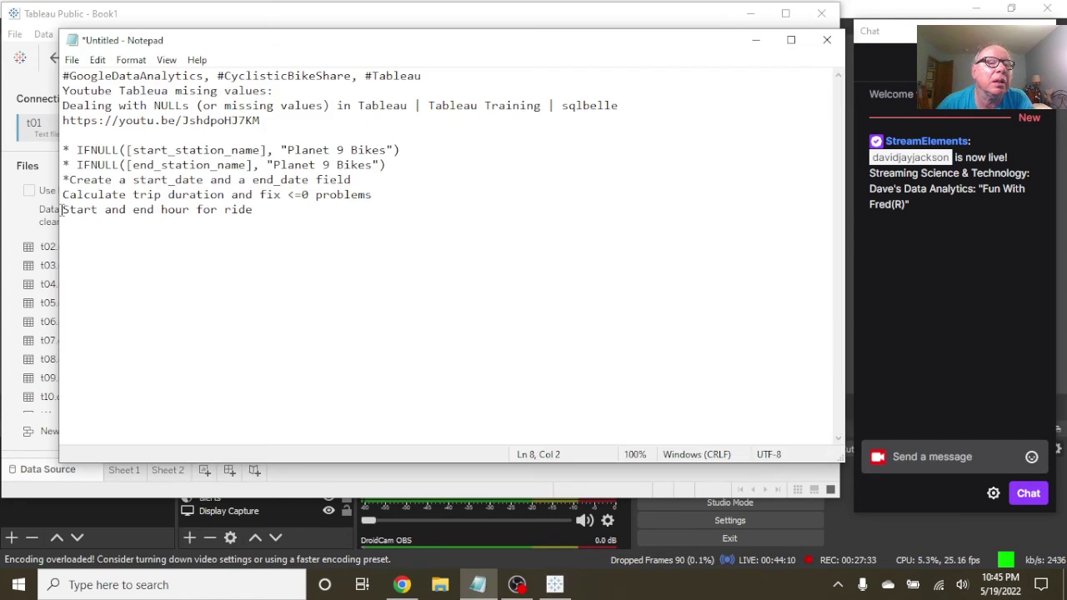
pyautogui.click(61, 209)
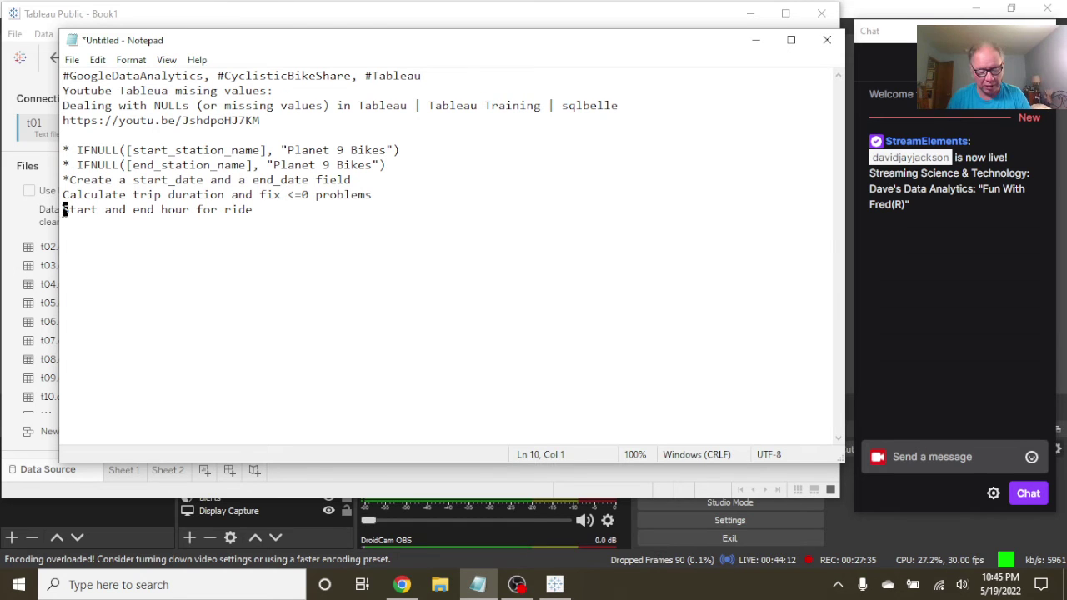
pyautogui.write('*')
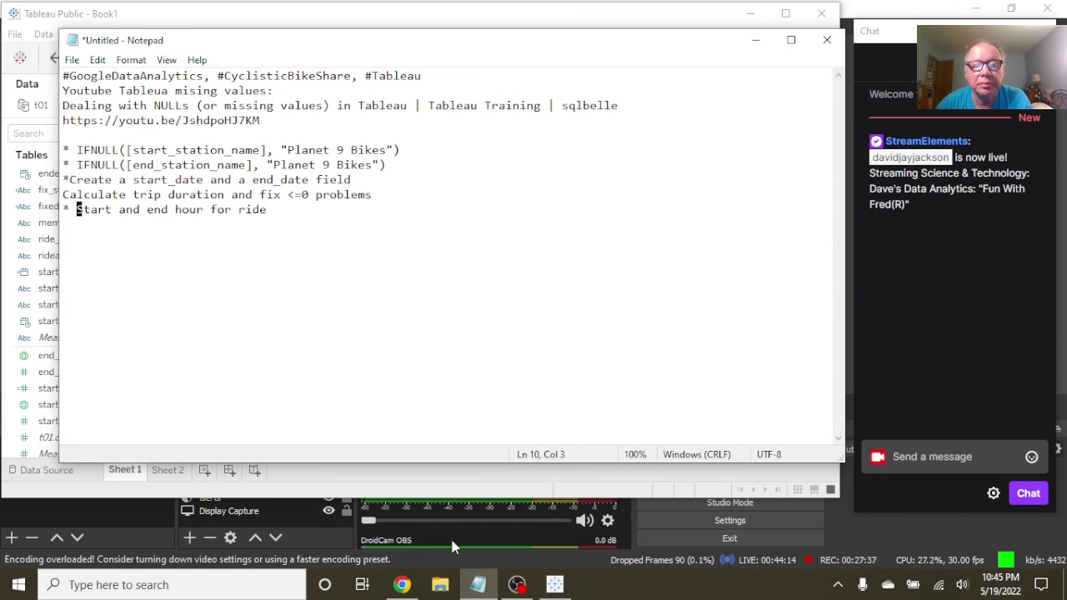
# Step: Return to Tableau Public and start a new calculated field named ene_hour
pyautogui.click(555, 584)
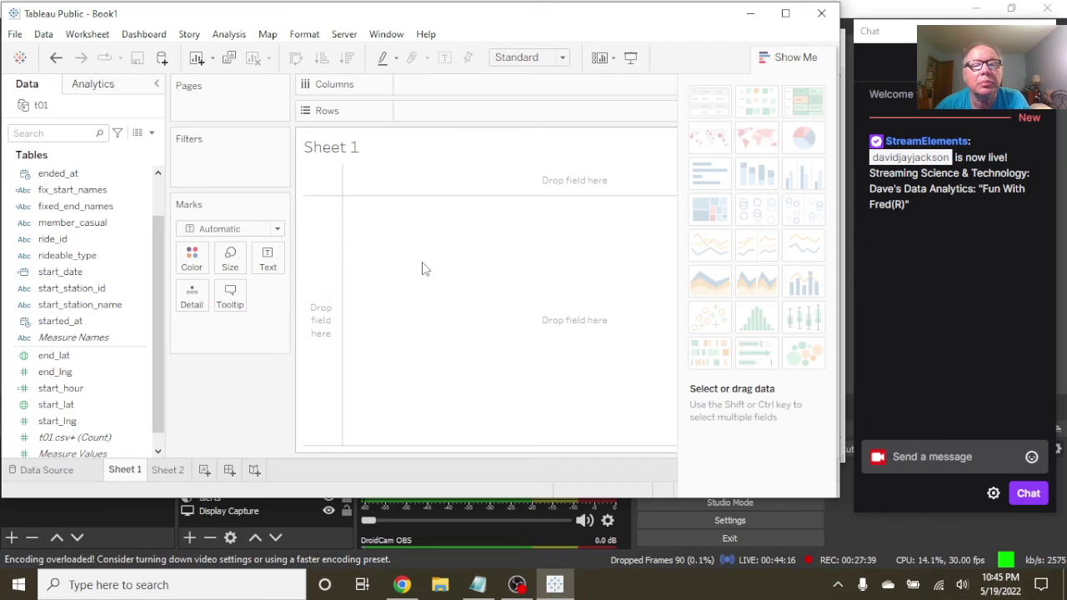
pyautogui.click(151, 132)
pyautogui.click(123, 159)
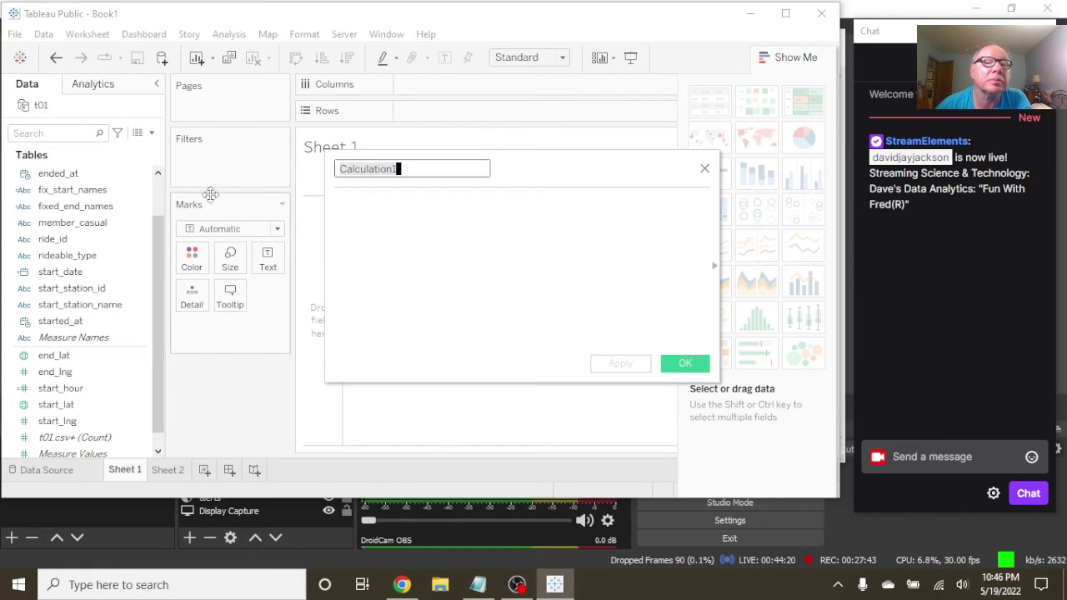
pyautogui.write('ene')
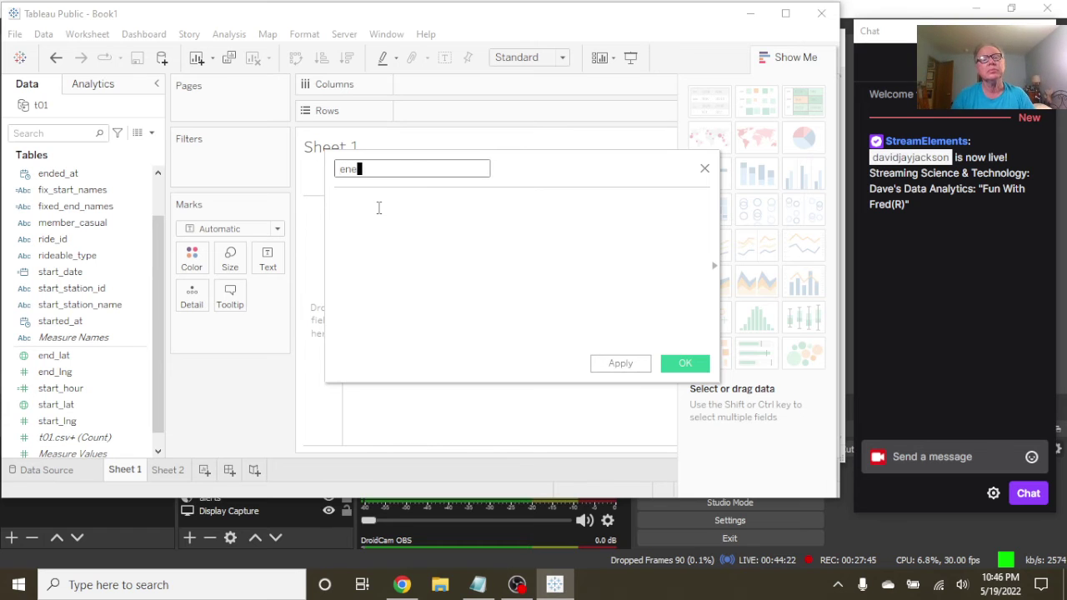
pyautogui.write('_hour')
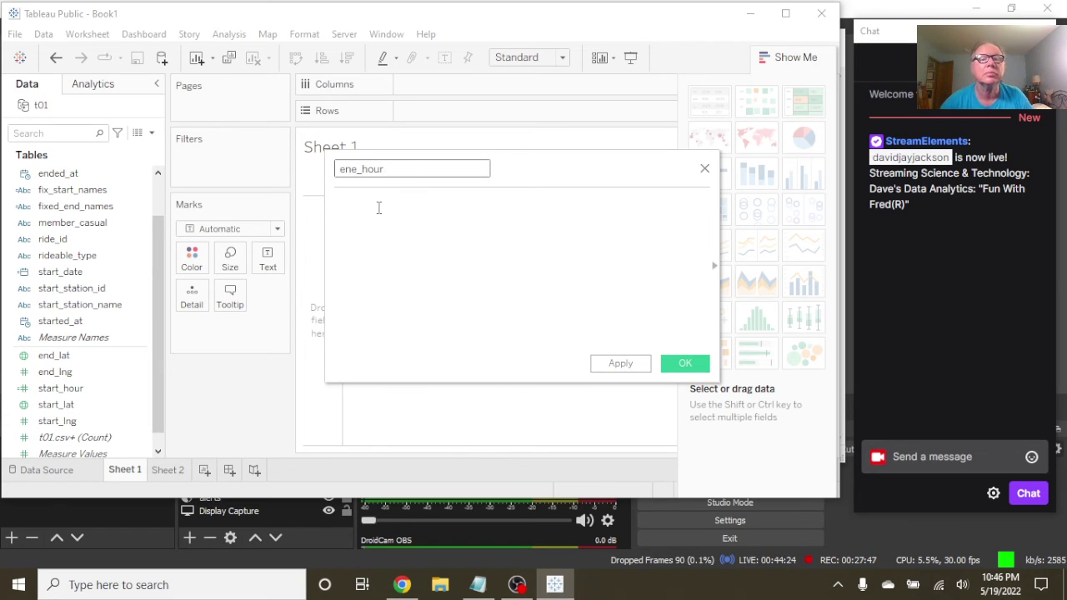
# Step: Enter DATEPART('hour',[ended_at]) as the ene_hour formula, then apply and save the field
pyautogui.click(379, 207)
pyautogui.write('da')
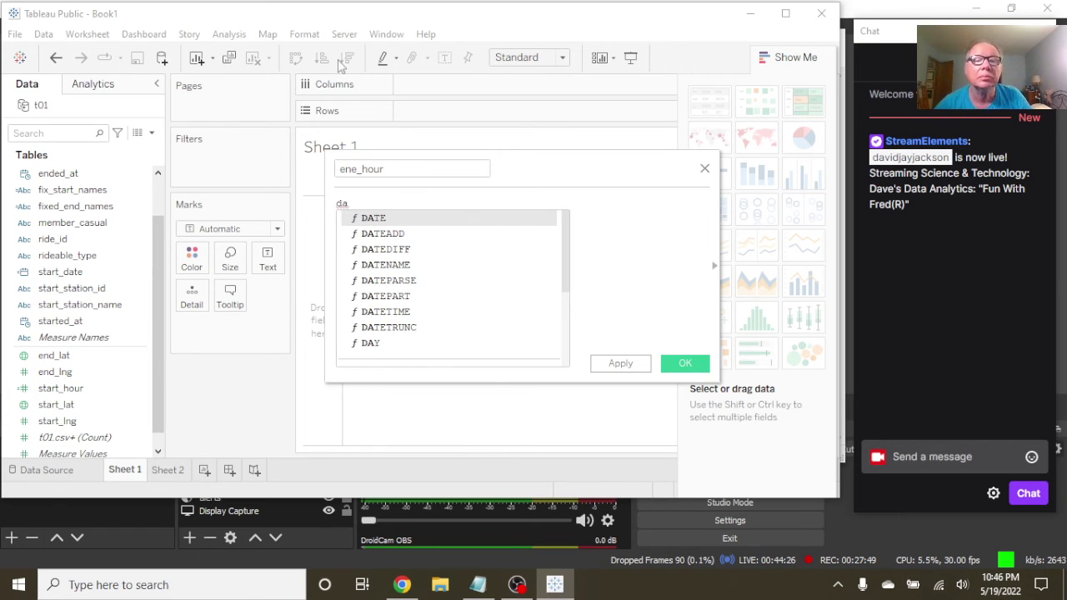
pyautogui.doubleClick(375, 300)
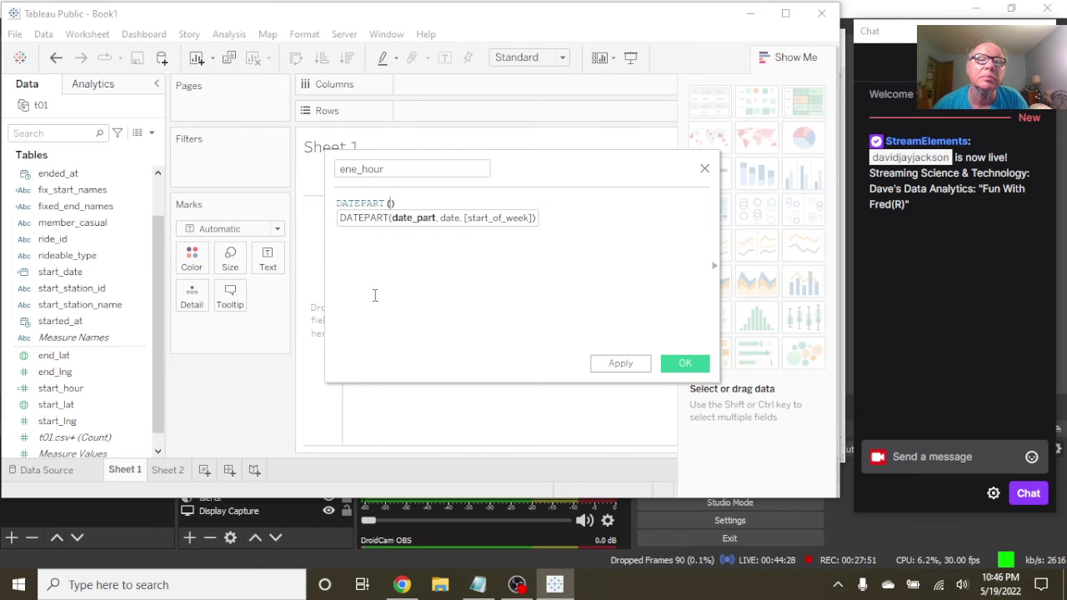
pyautogui.write("'hour")
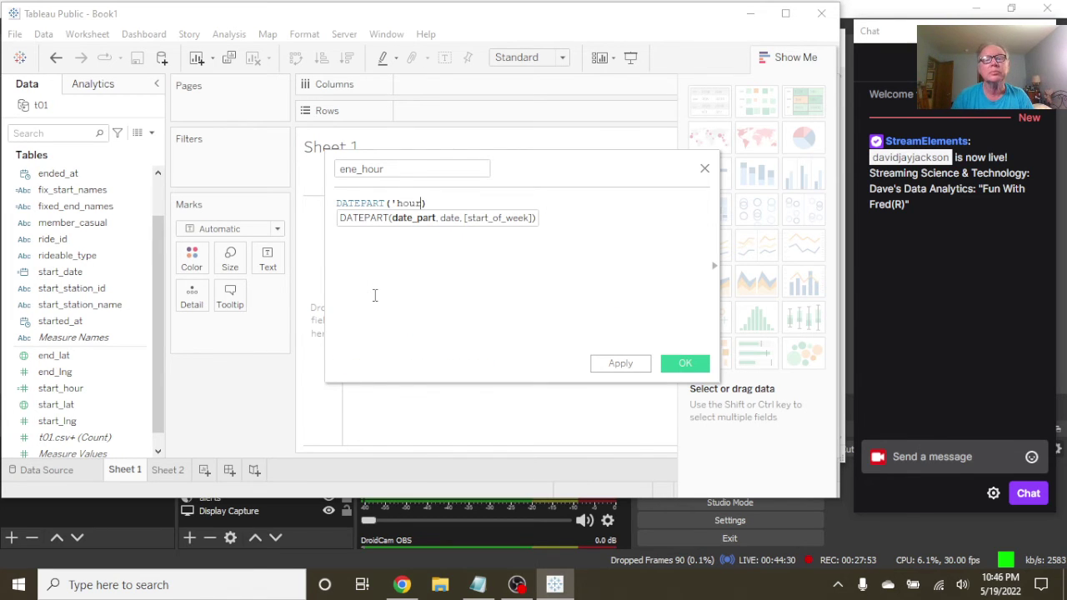
pyautogui.write("',")
pyautogui.write('[end')
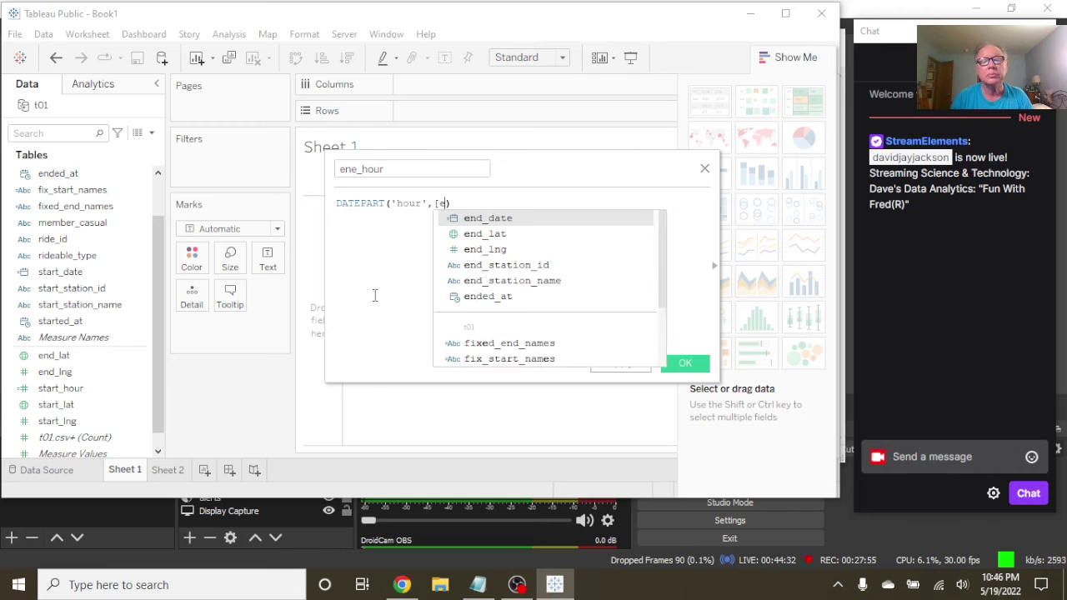
pyautogui.doubleClick(492, 297)
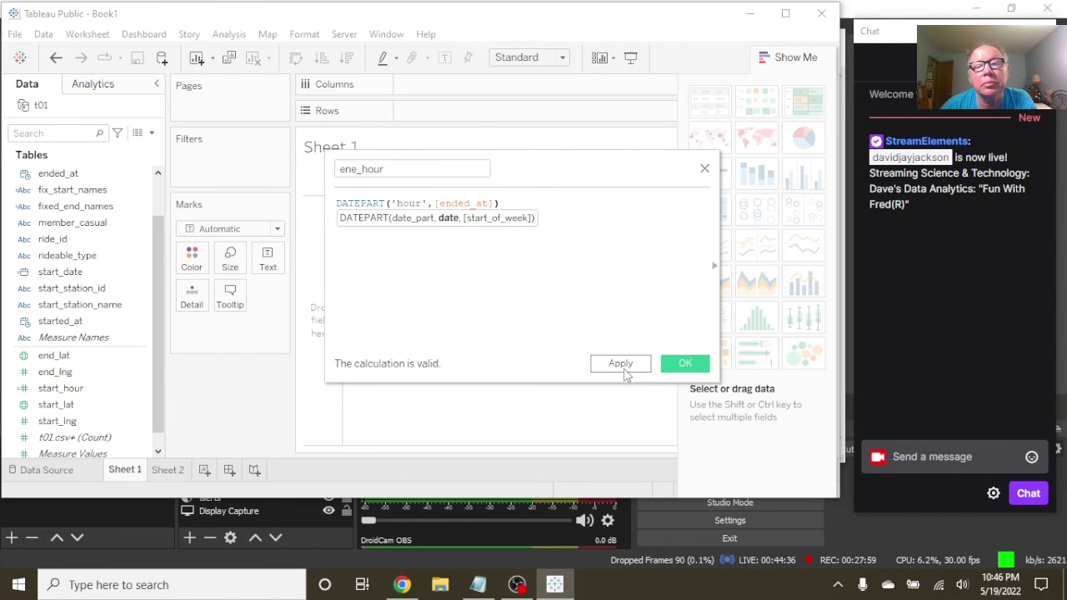
pyautogui.click(621, 364)
pyautogui.click(681, 366)
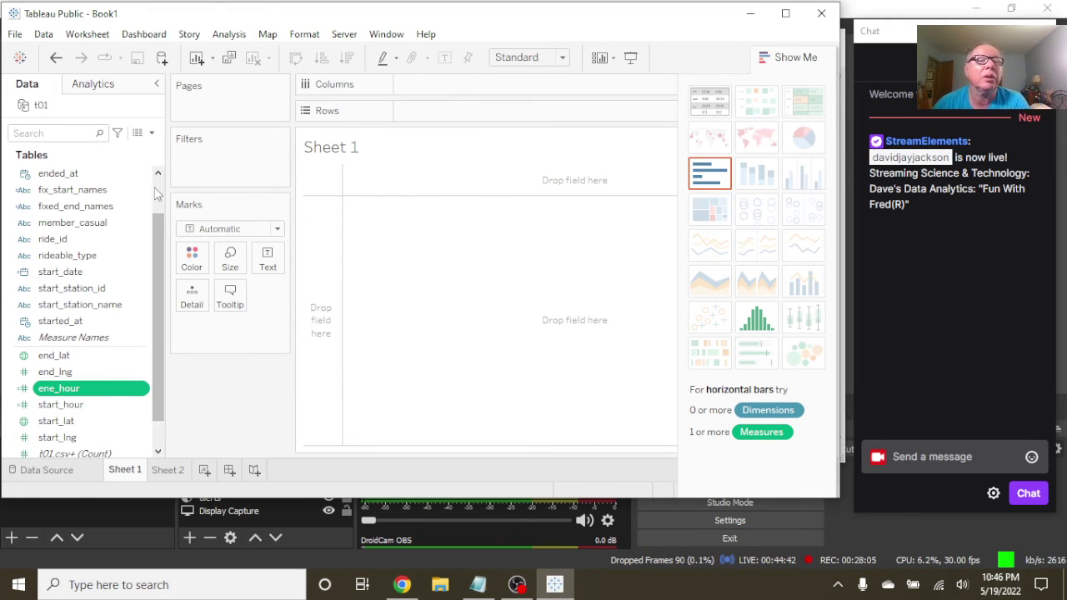
# Step: Start another calculated field and name it trip_duration
pyautogui.click(150, 133)
pyautogui.click(79, 147)
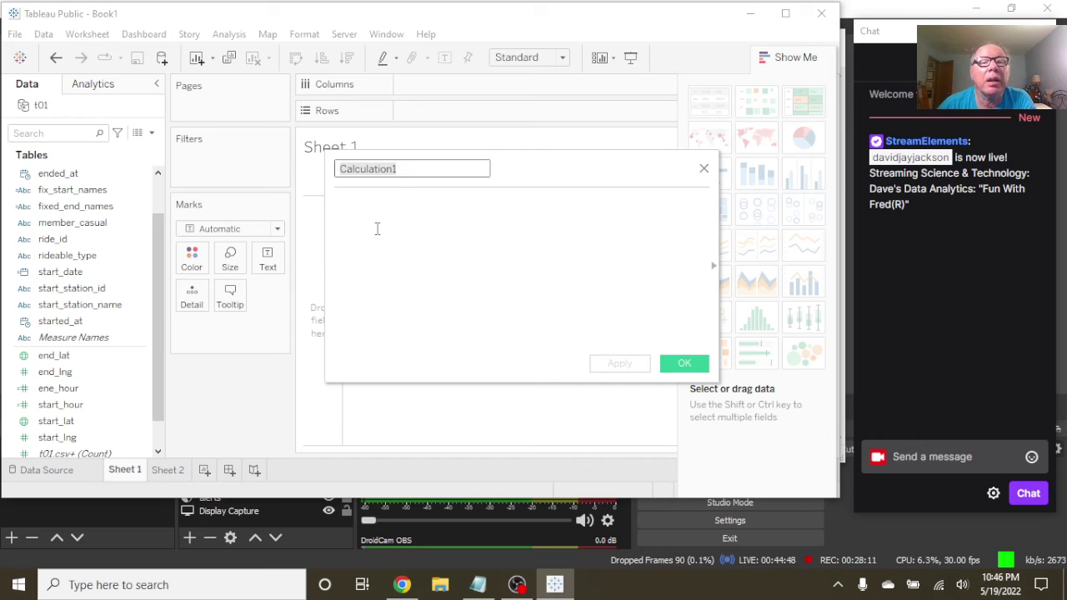
pyautogui.write('tri')
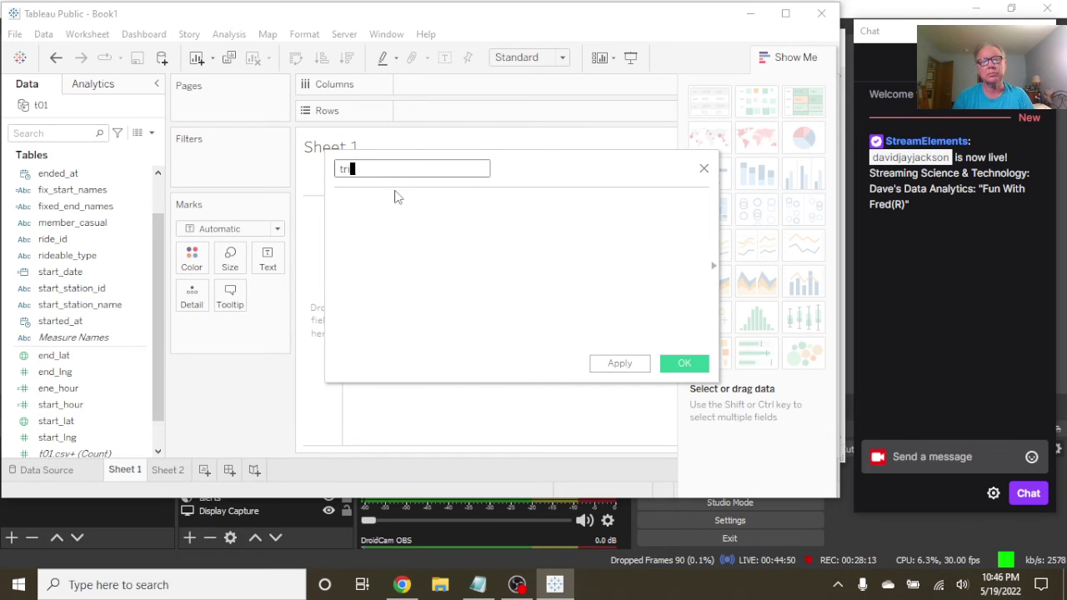
pyautogui.write('p_duration')
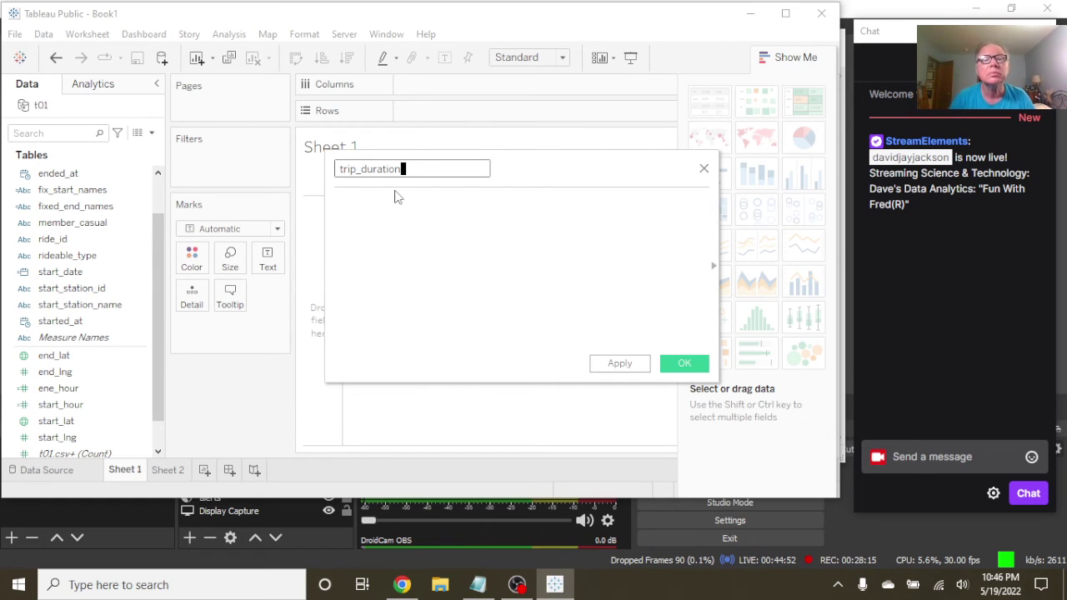
pyautogui.click(409, 200)
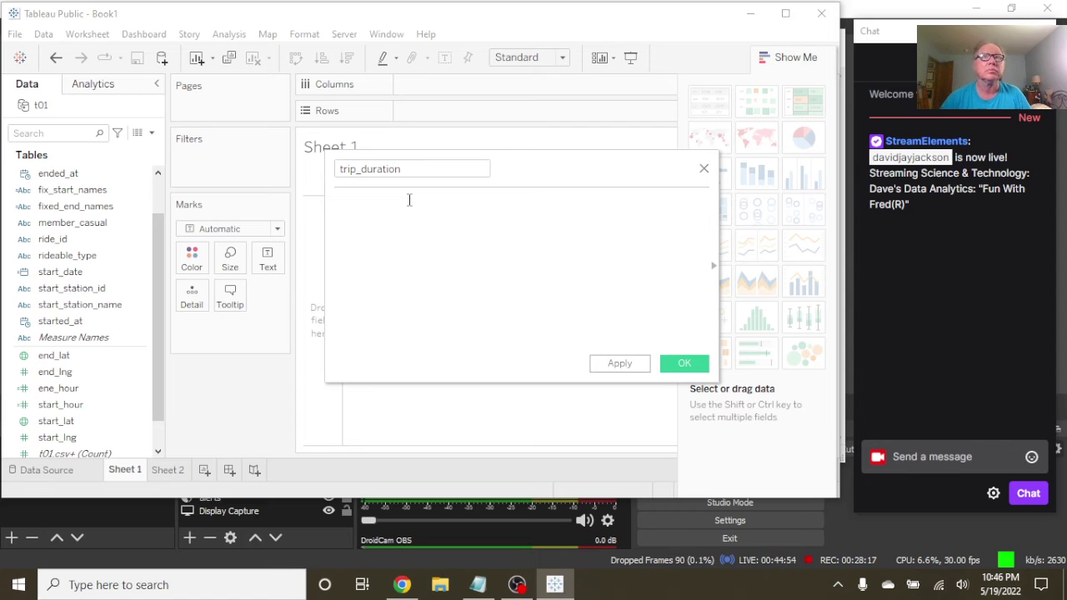
# Step: Draft the trip_duration formula with the DATEDIFF function as DATEDIFF('minutes,[start_at,end_at)
pyautogui.write('date')
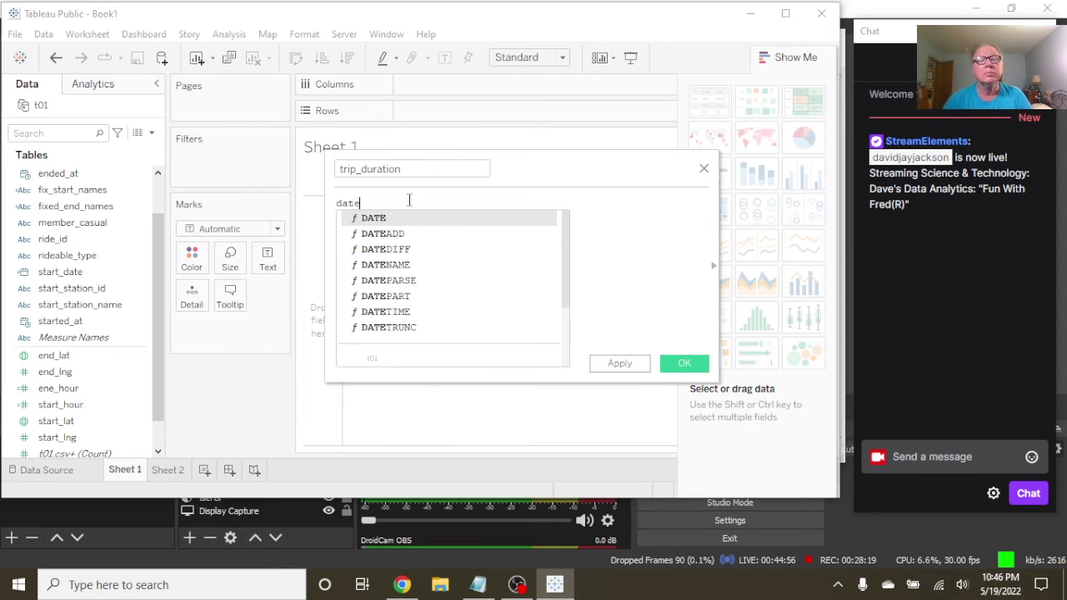
pyautogui.doubleClick(390, 253)
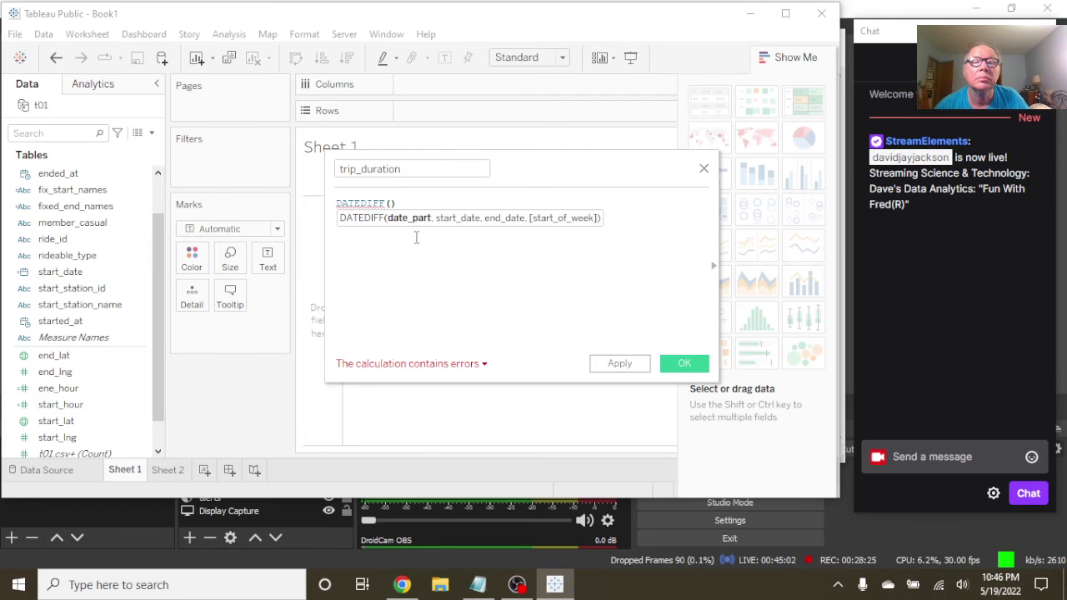
pyautogui.write("'")
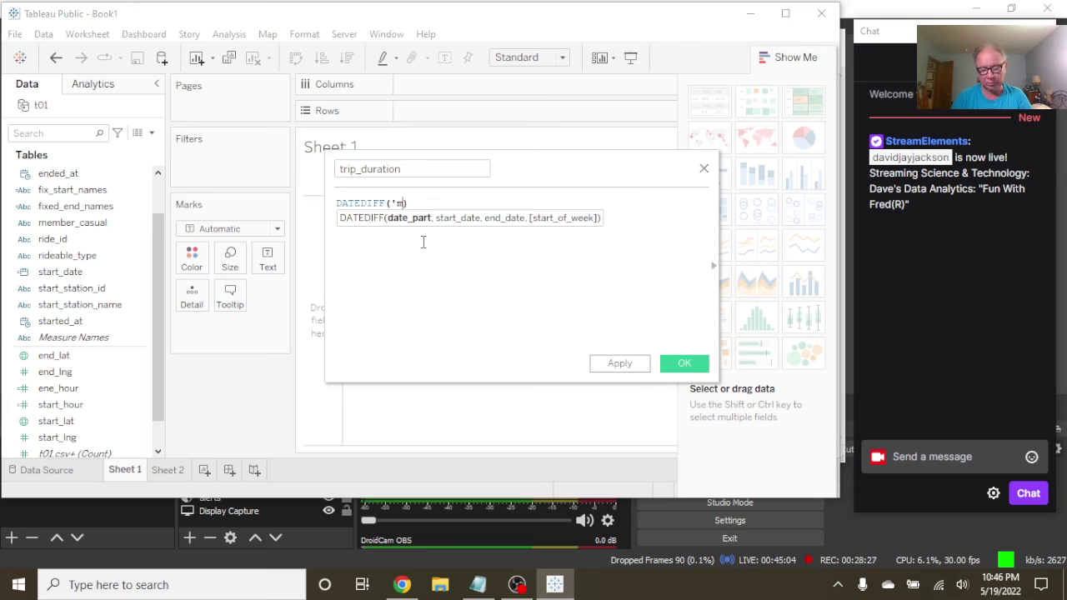
pyautogui.write('minutes')
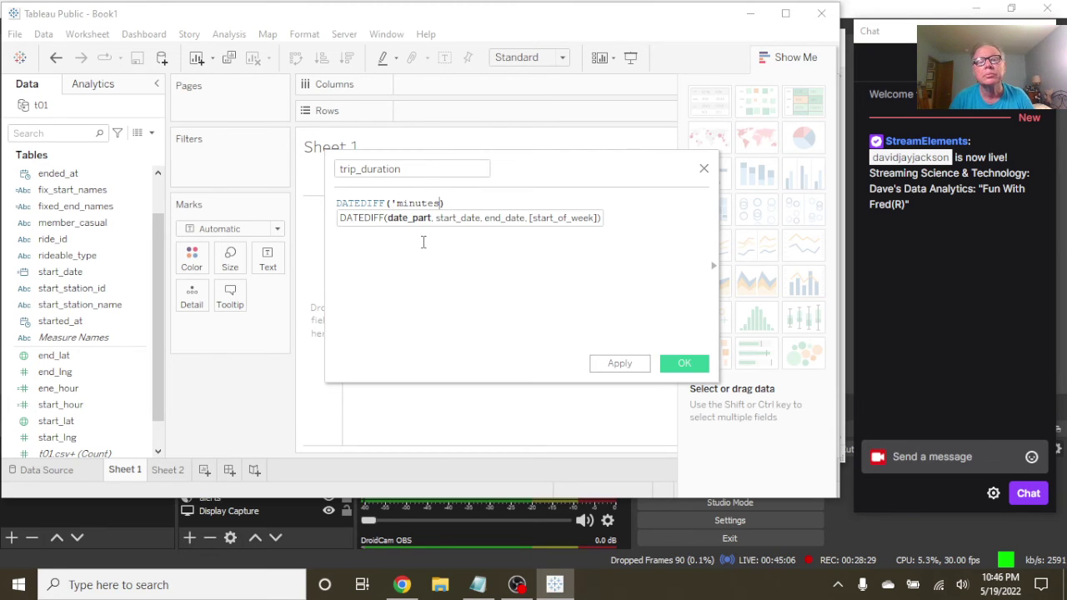
pyautogui.write(',')
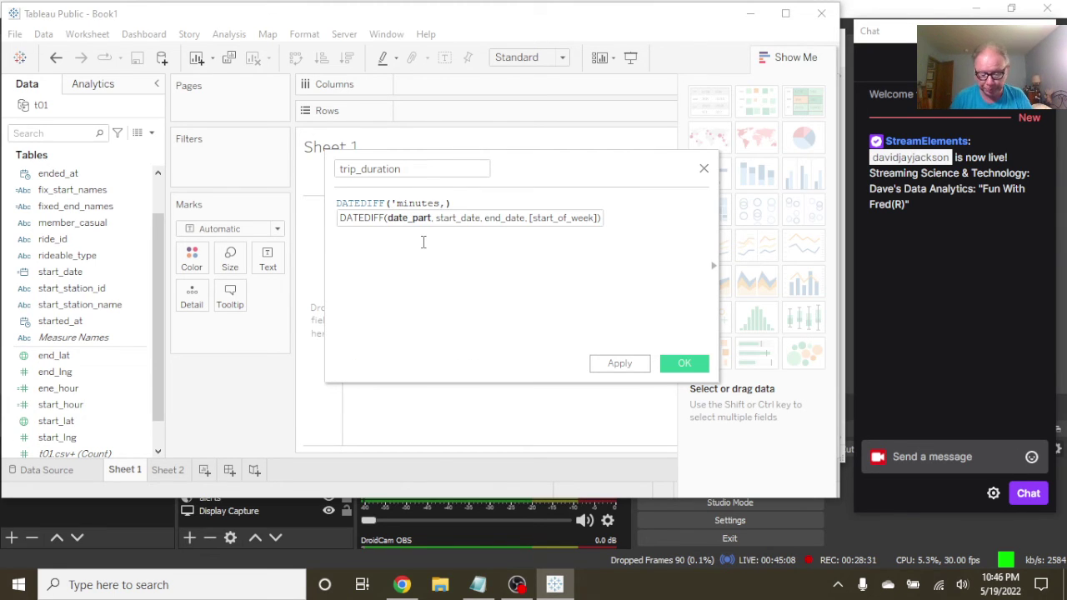
pyautogui.write(' [')
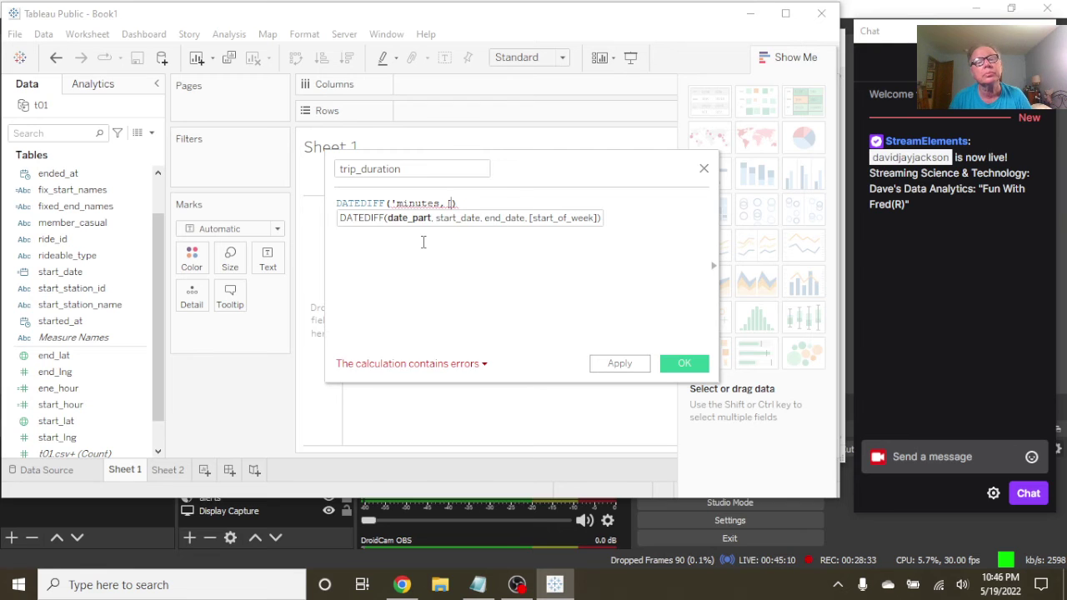
pyautogui.write('start_')
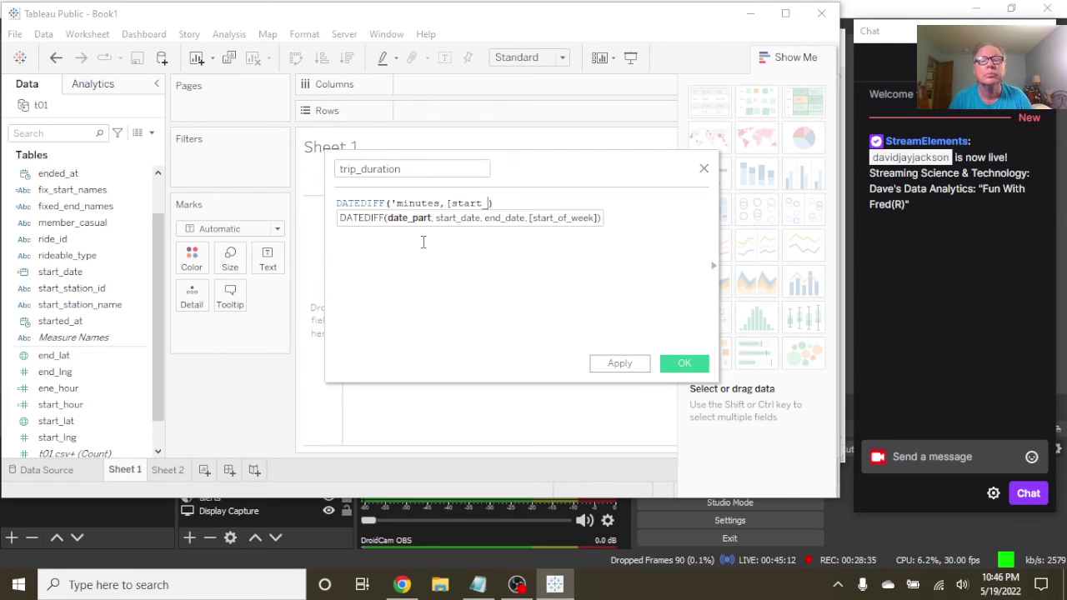
pyautogui.write('at,')
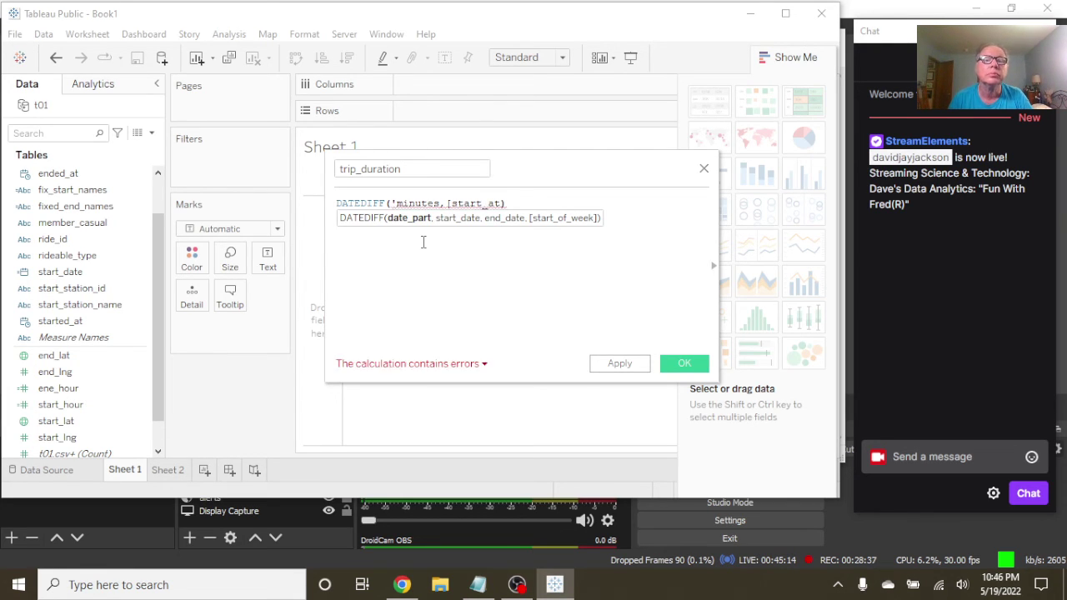
pyautogui.write('end_ate')
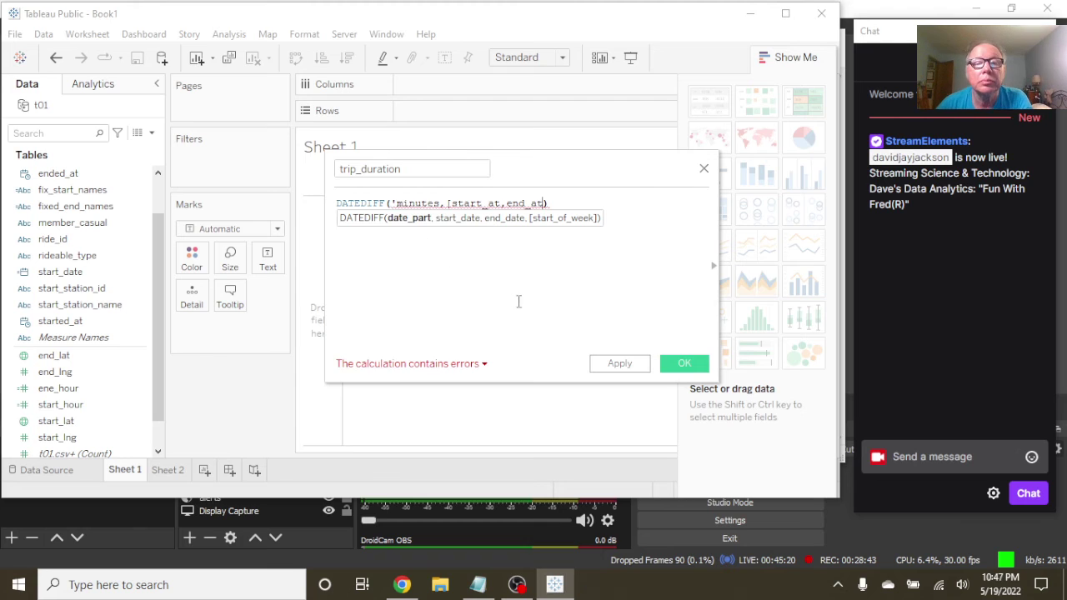
# Step: Check the error details for the trip_duration formula and place the cursor back after end_at
pyautogui.click(482, 365)
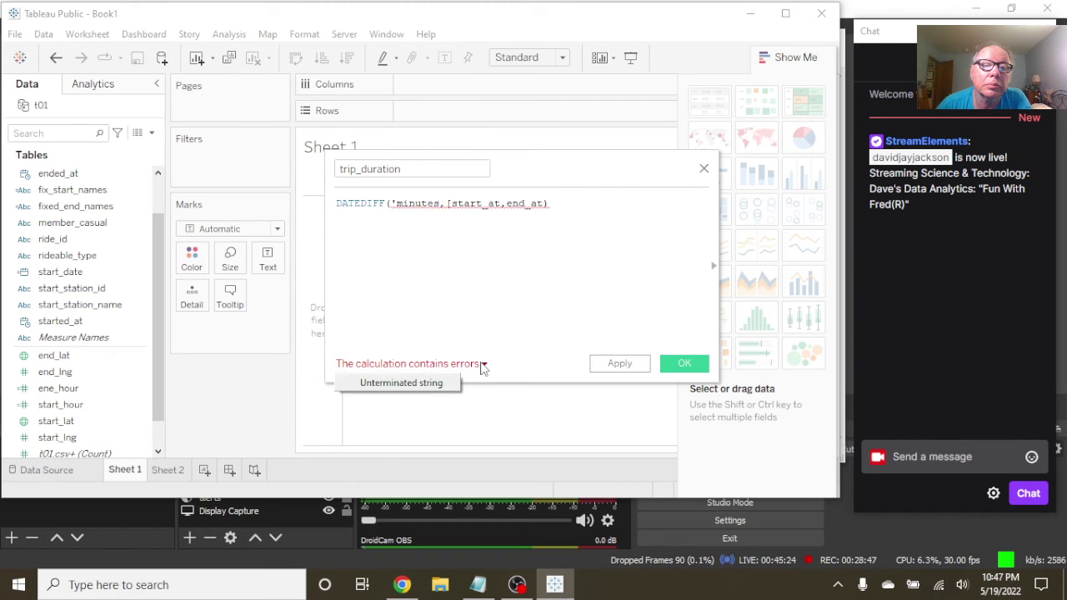
pyautogui.click(549, 209)
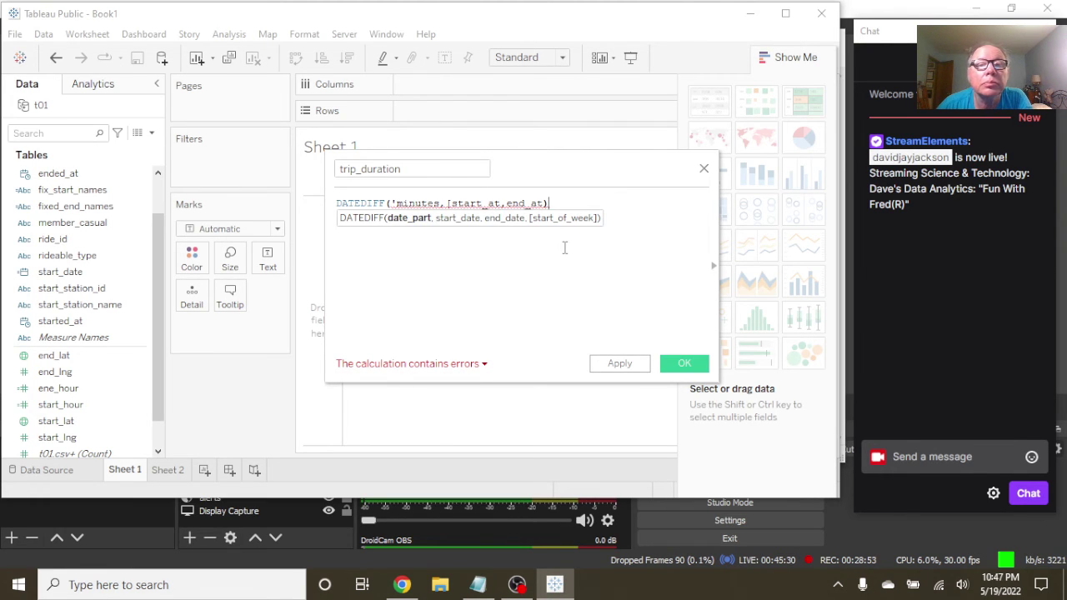
pyautogui.click(546, 203)
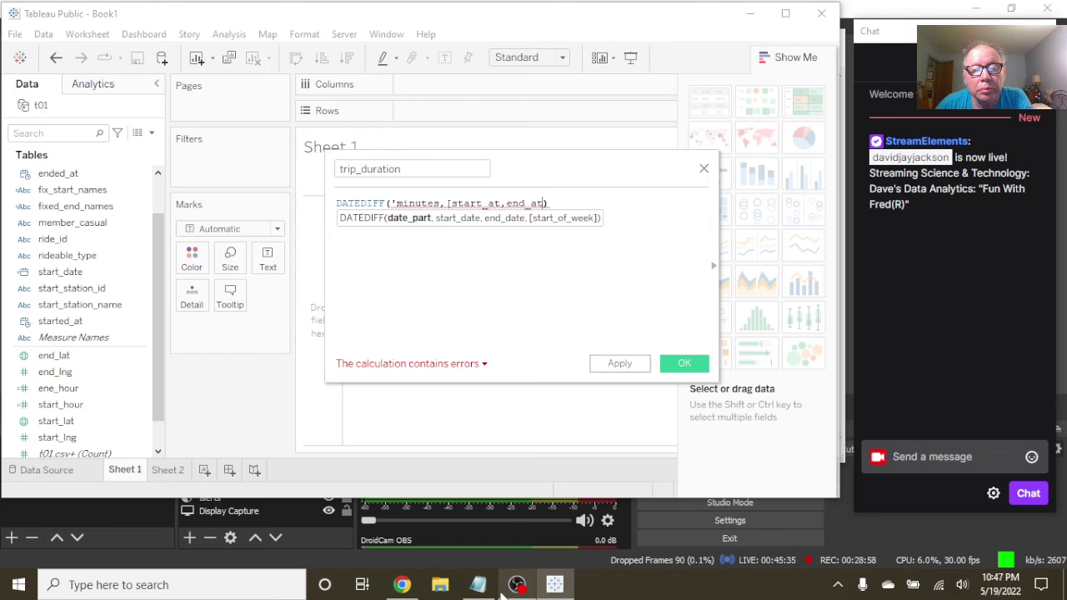
# Step: Switch to the YouTube date functions tutorial in Chrome and play its DATEPARSE and DATEPART part, pausing on the DATEPART formula
pyautogui.click(402, 585)
pyautogui.click(439, 482)
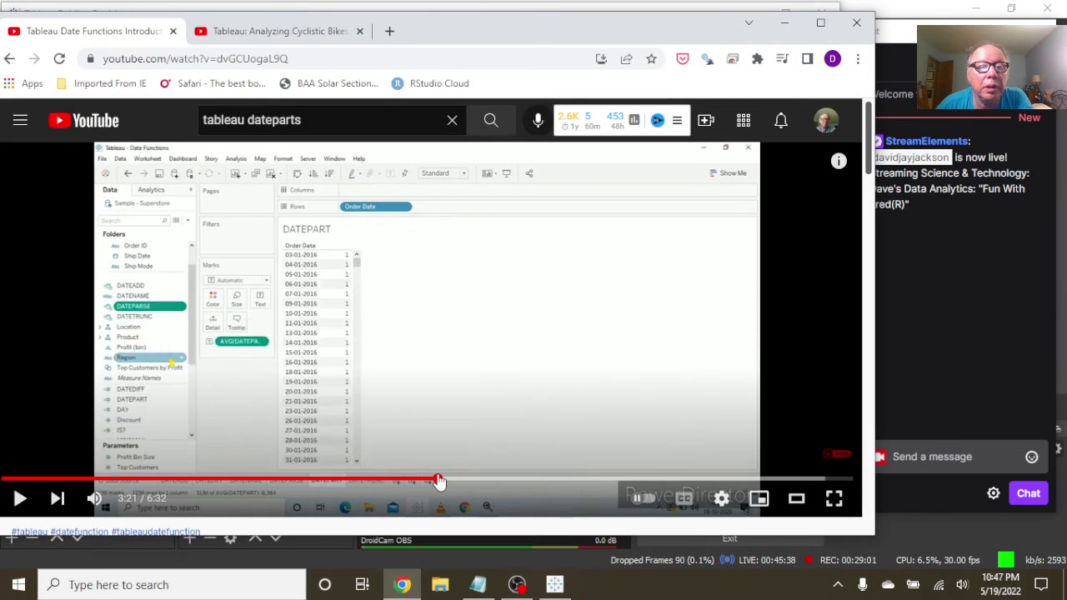
pyautogui.click(23, 499)
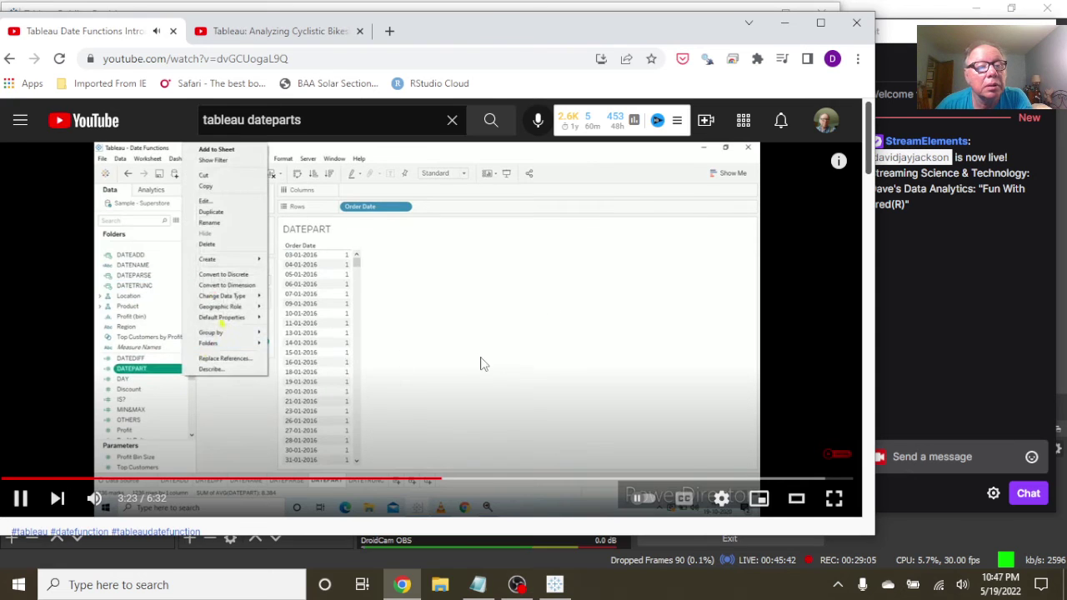
pyautogui.click(392, 481)
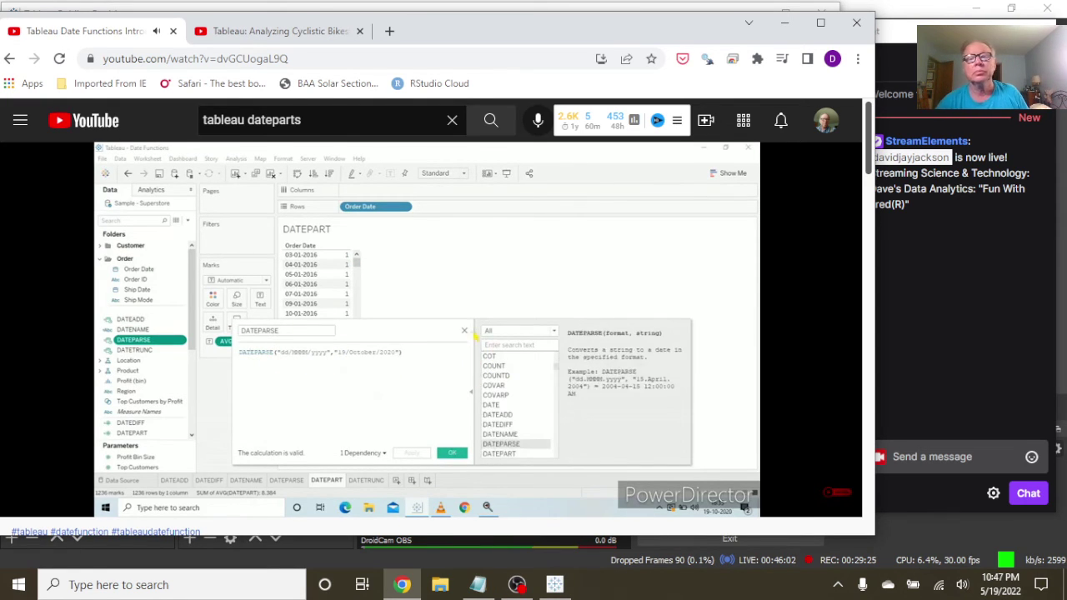
pyautogui.moveTo(507, 289)
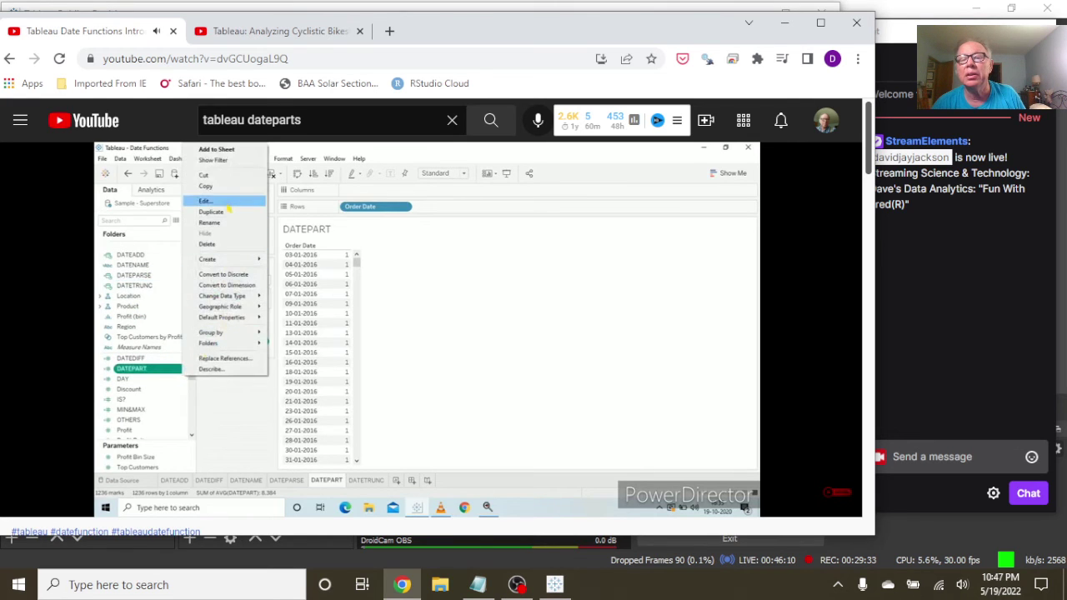
pyautogui.click(506, 290)
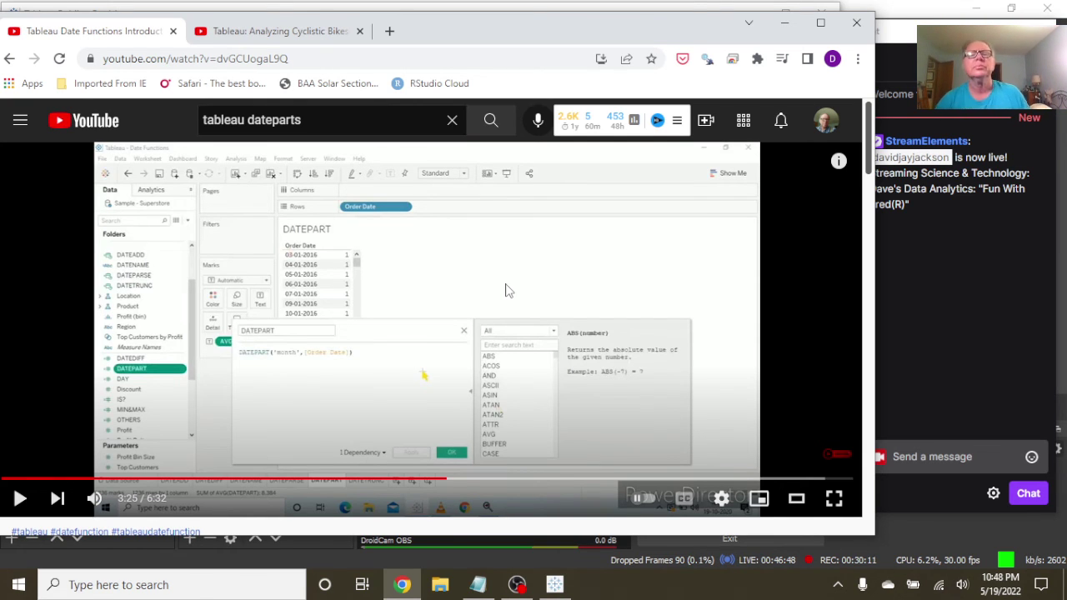
# Step: Show the list of viewers in the stream chat and return to the tutorial video in Chrome
pyautogui.moveTo(557, 30); pyautogui.dragTo(540, 32)
pyautogui.click(1035, 63)
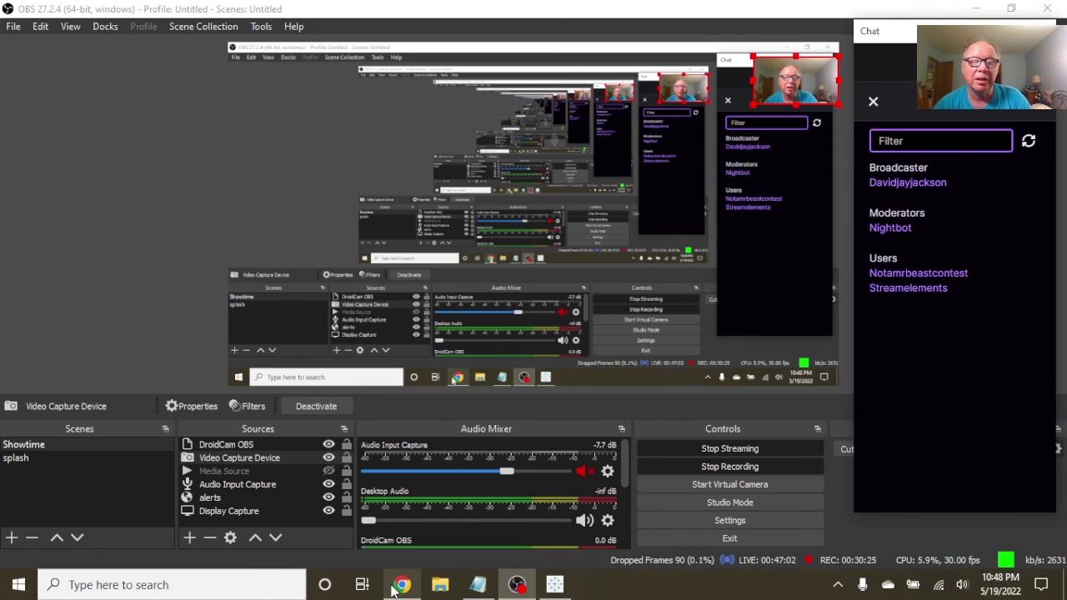
pyautogui.click(402, 584)
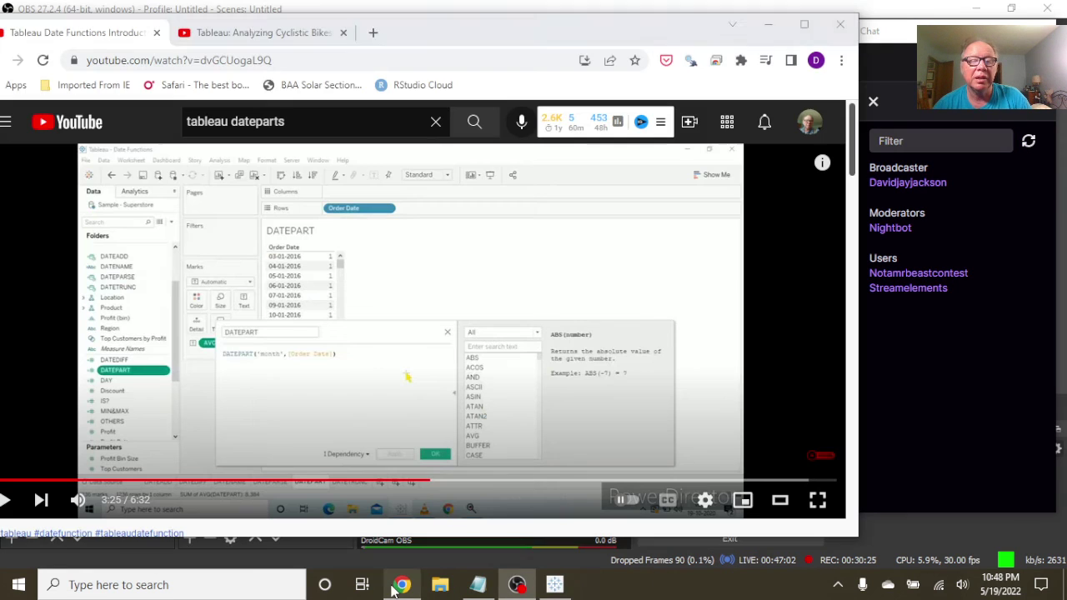
# Step: Find the DATEDIFF example in the tutorial video and pause on its formula
pyautogui.click(6, 500)
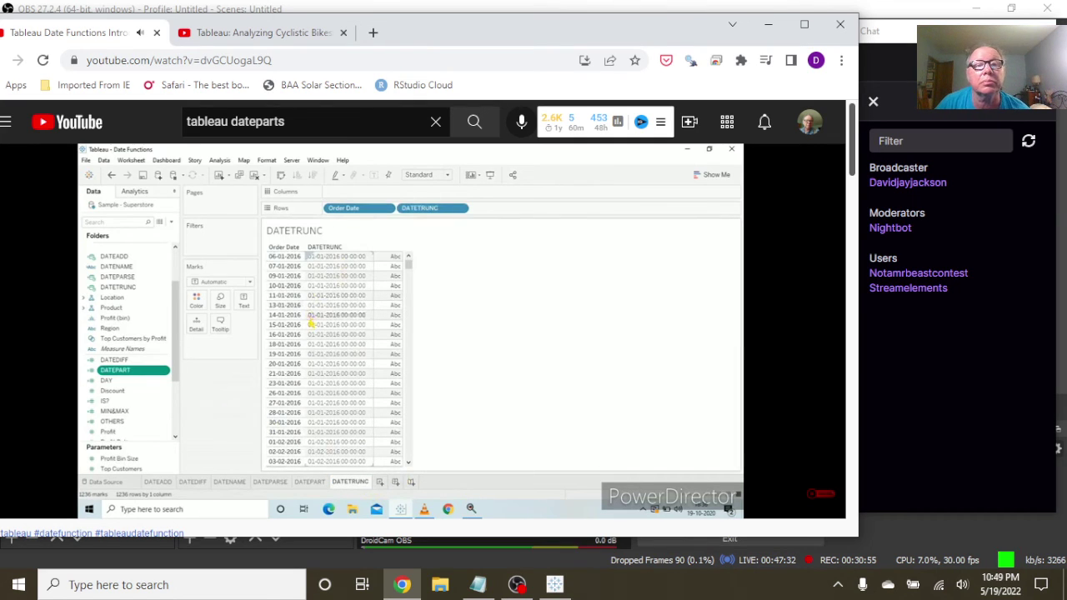
pyautogui.moveTo(516, 343)
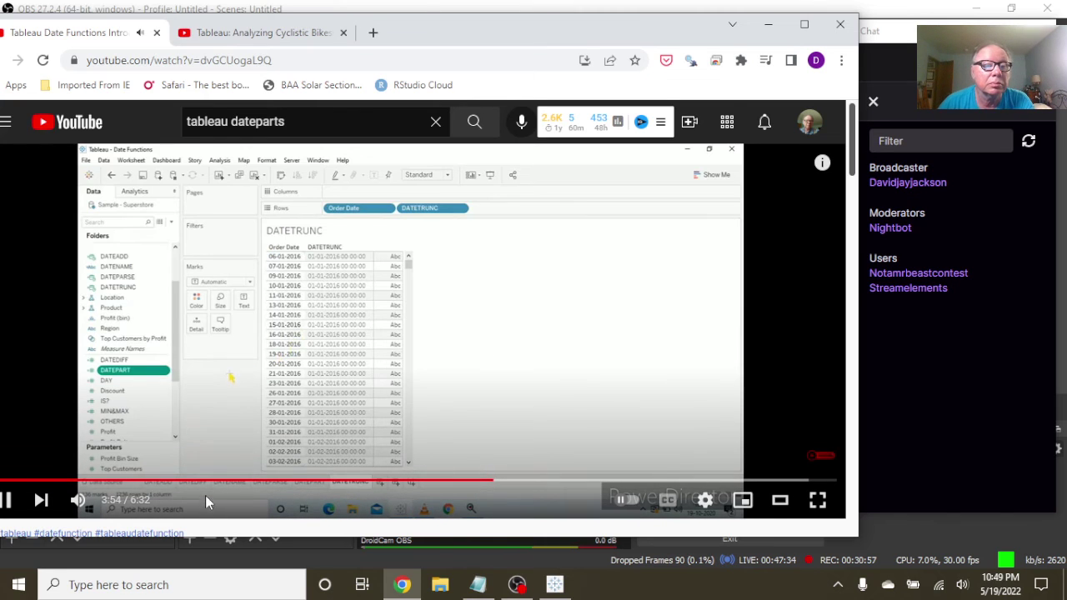
pyautogui.click(224, 482)
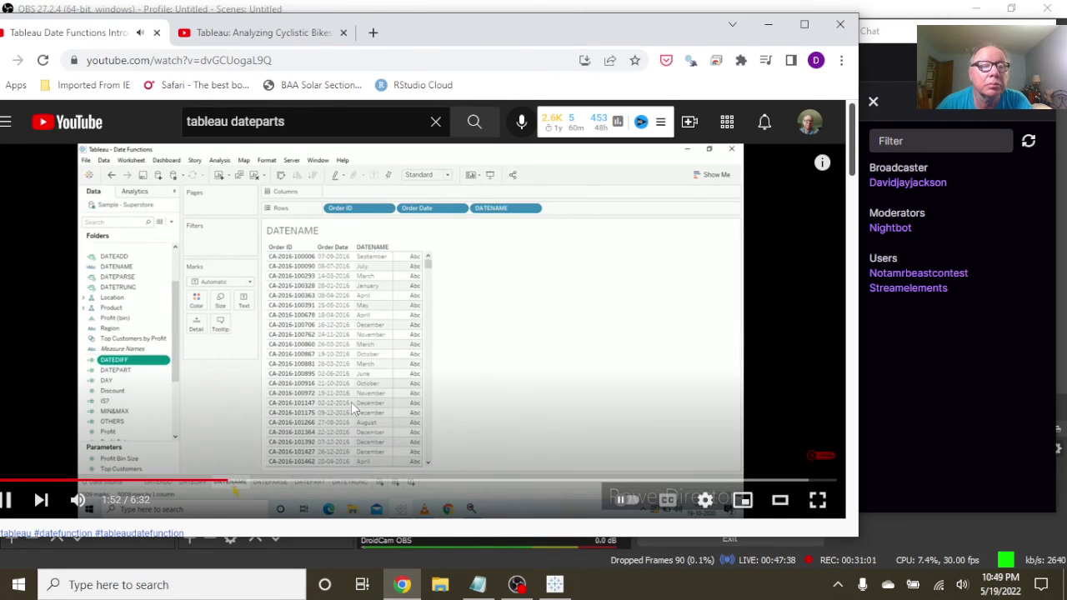
pyautogui.click(180, 481)
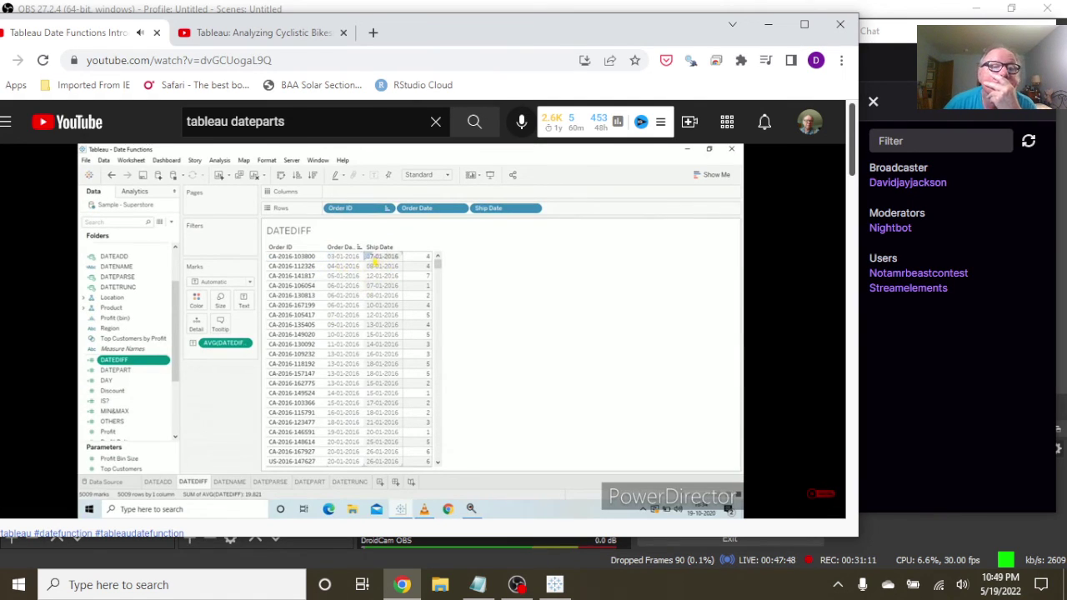
pyautogui.moveTo(423, 351)
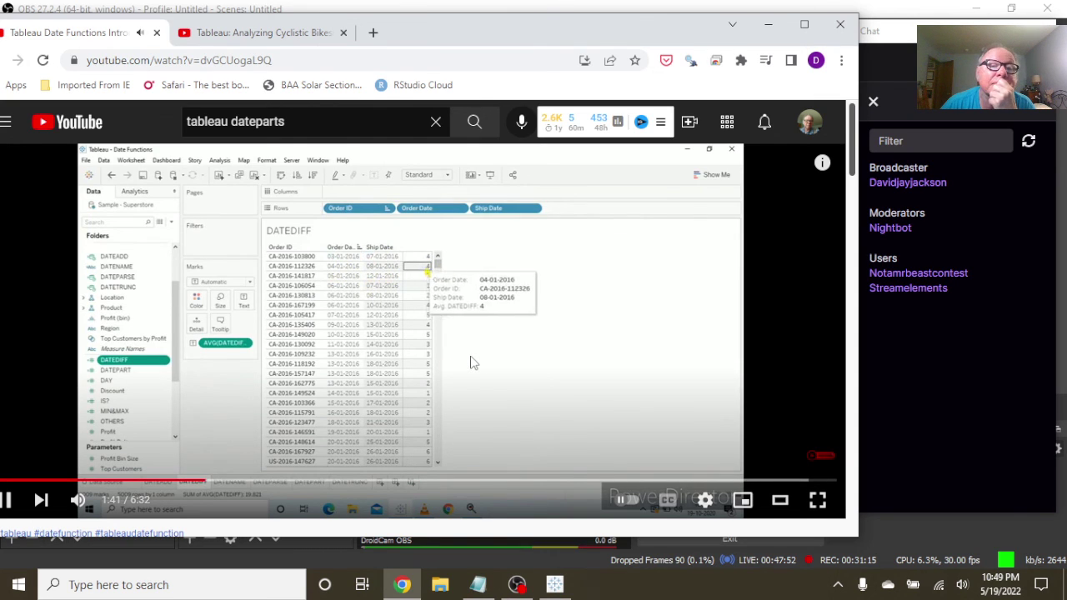
pyautogui.click(180, 480)
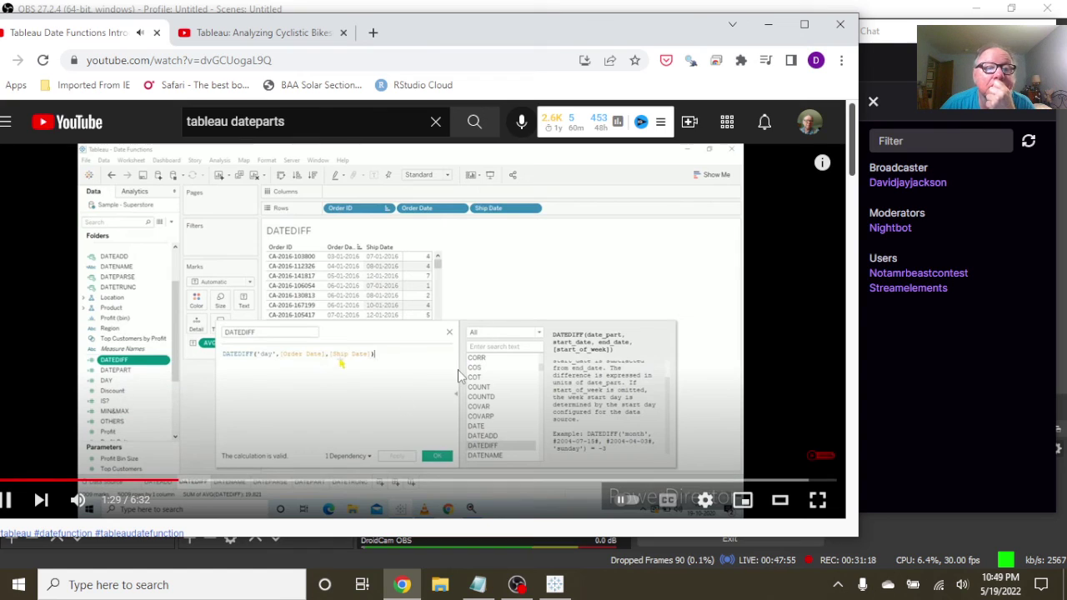
pyautogui.click(388, 393)
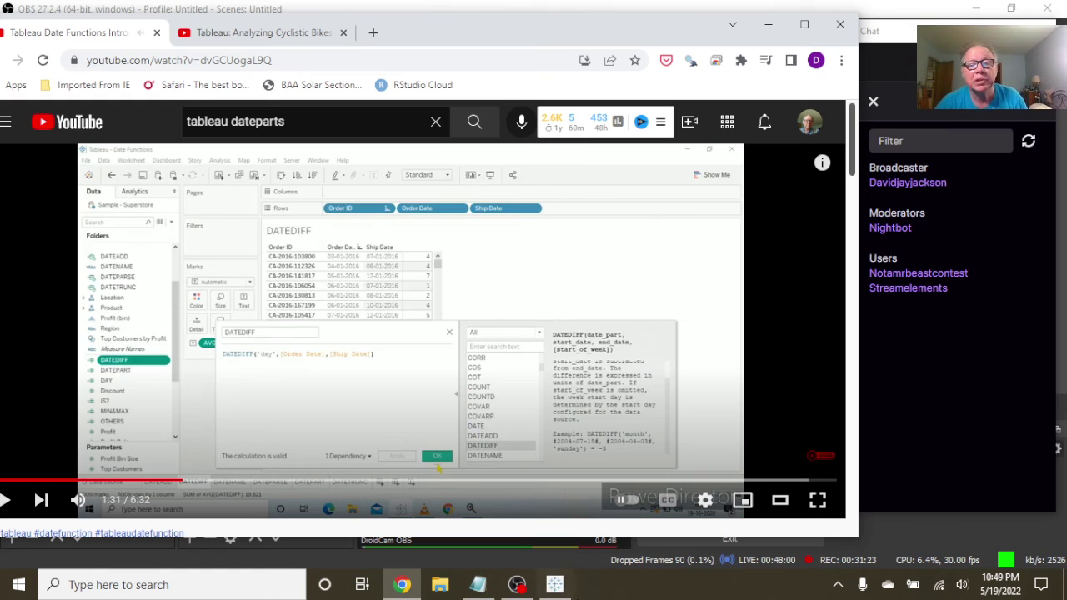
# Step: Switch to Tableau Public and add the missing quote and brackets so the trip_duration formula reads DATEDIFF('minutes',[start_at],[end_at])
pyautogui.click(554, 584)
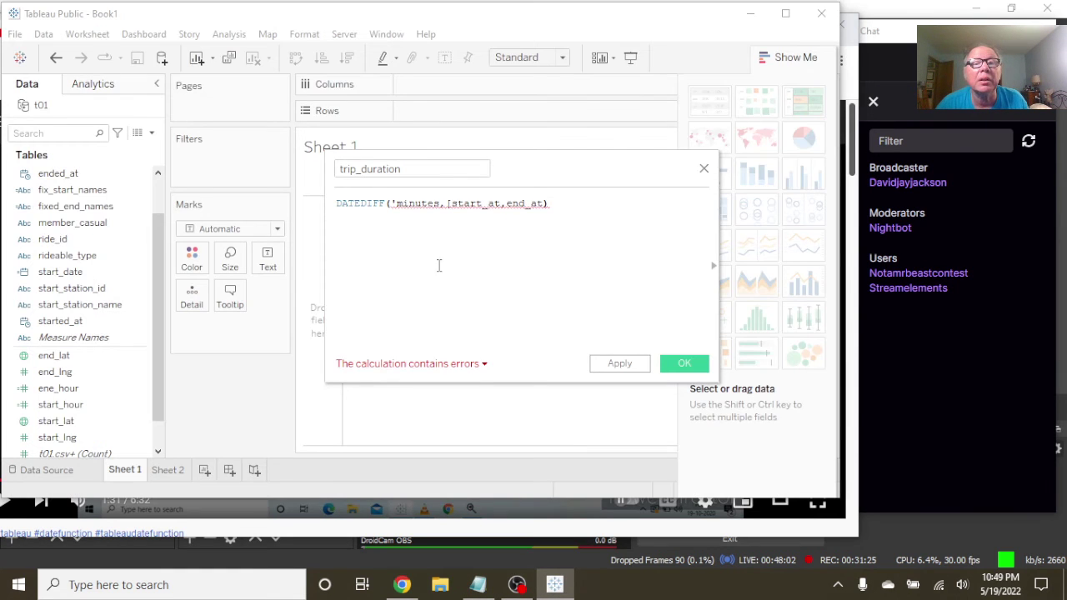
pyautogui.click(441, 212)
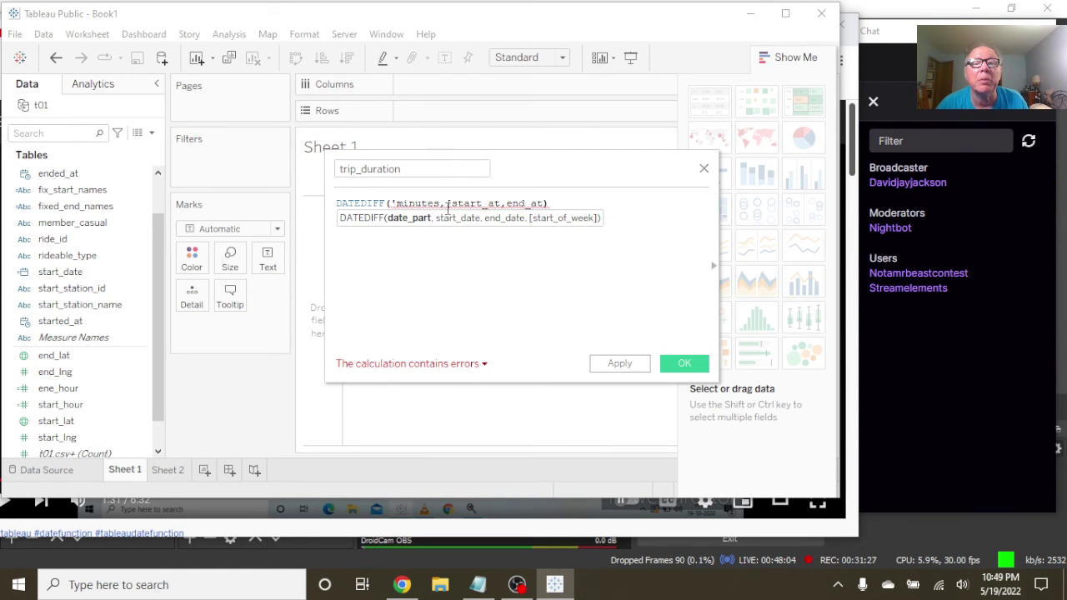
pyautogui.write("'")
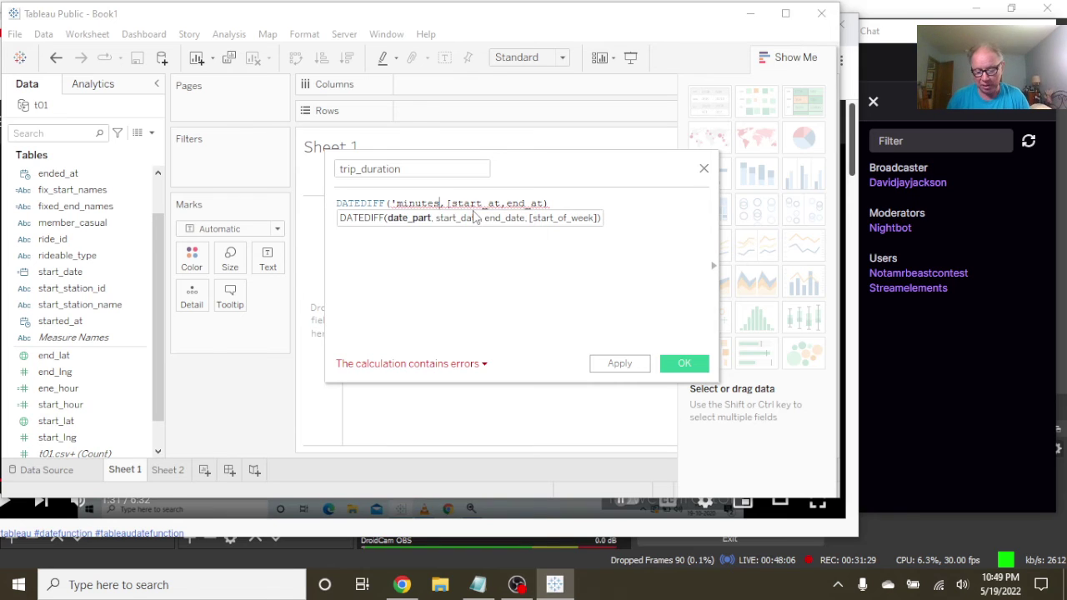
pyautogui.write("'")
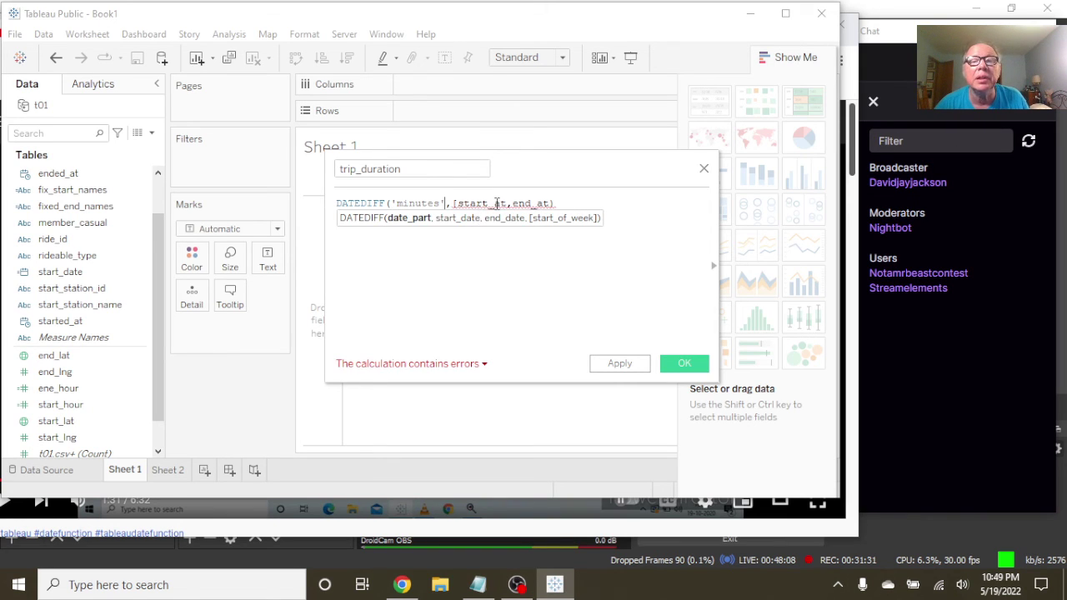
pyautogui.click(510, 204)
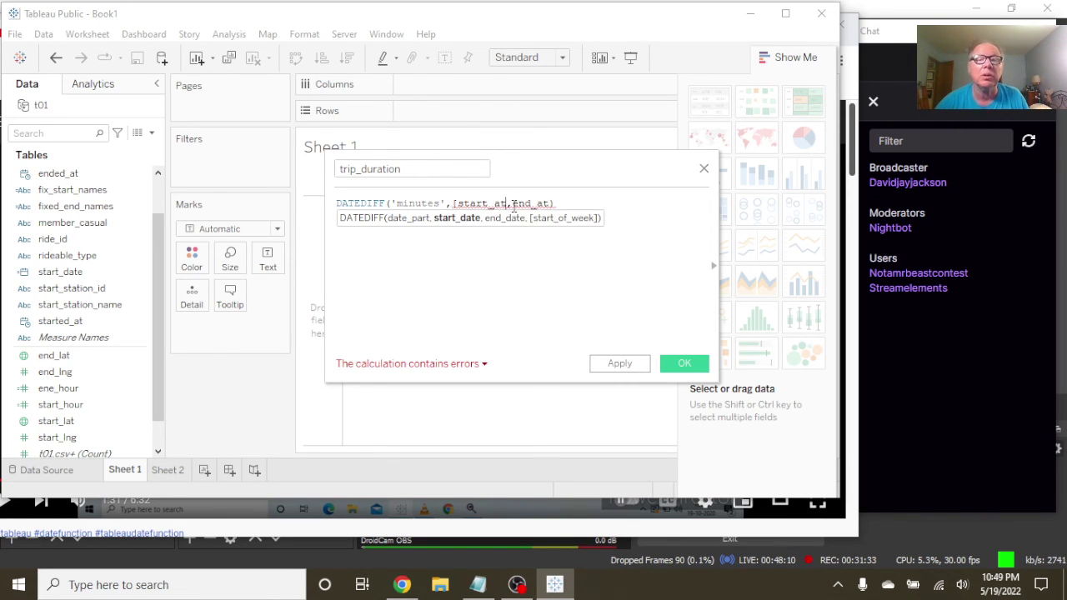
pyautogui.write(']')
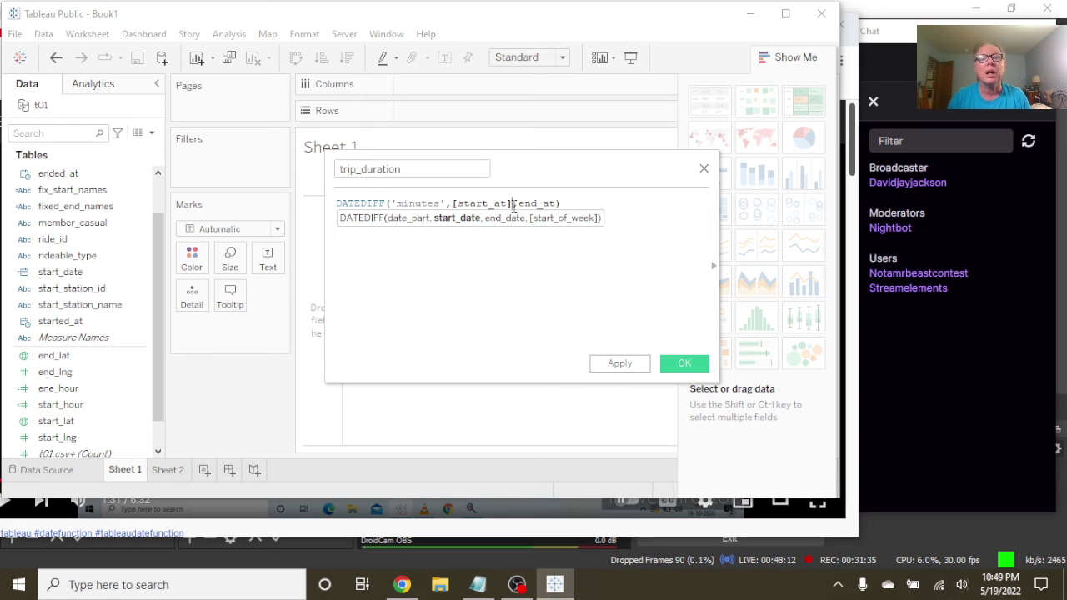
pyautogui.click(517, 204)
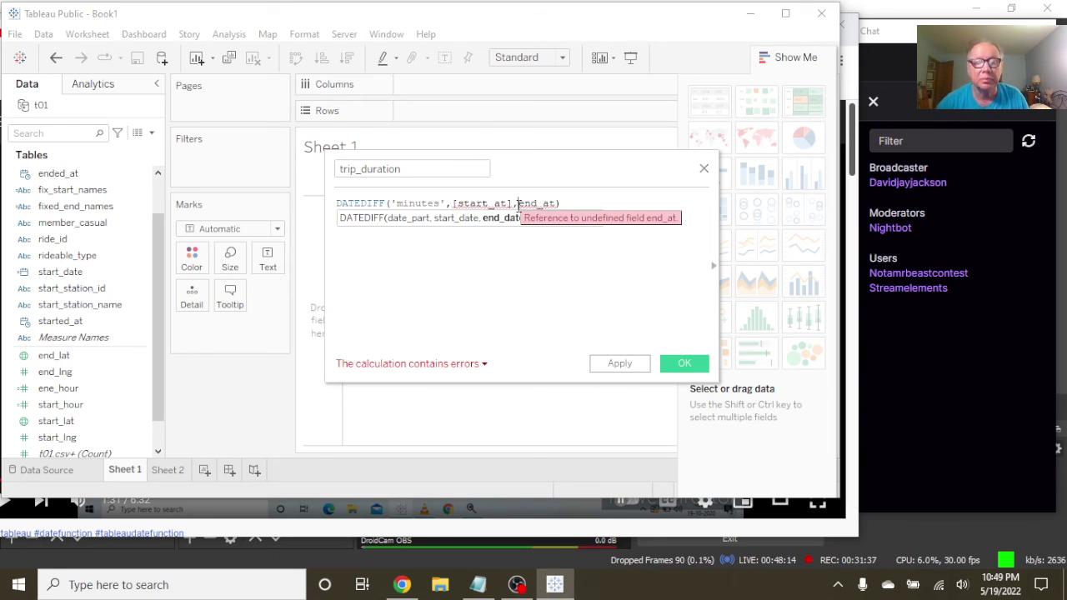
pyautogui.write('[')
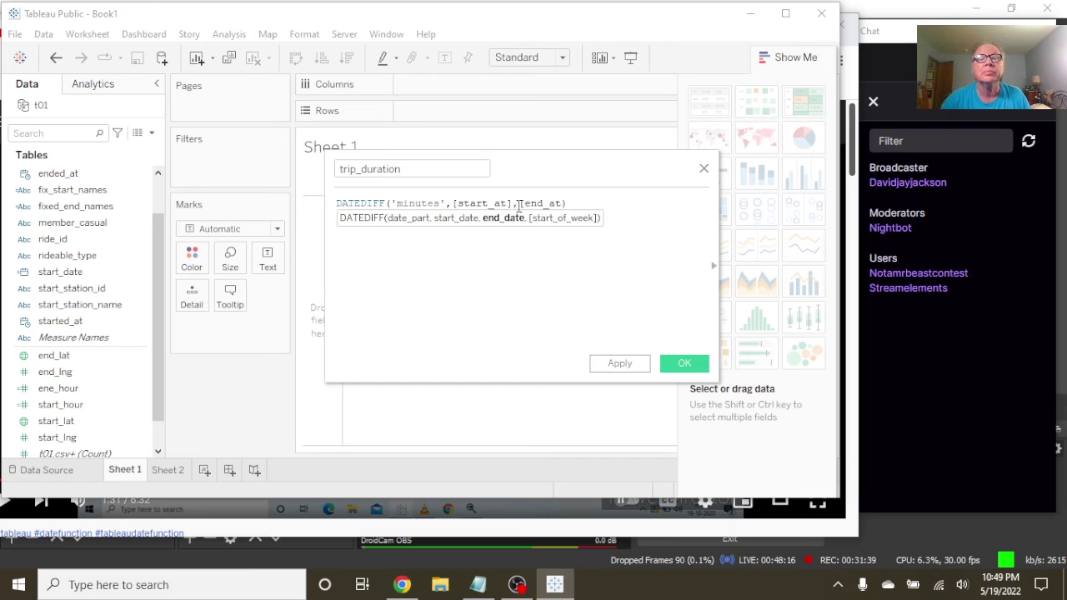
pyautogui.click(563, 203)
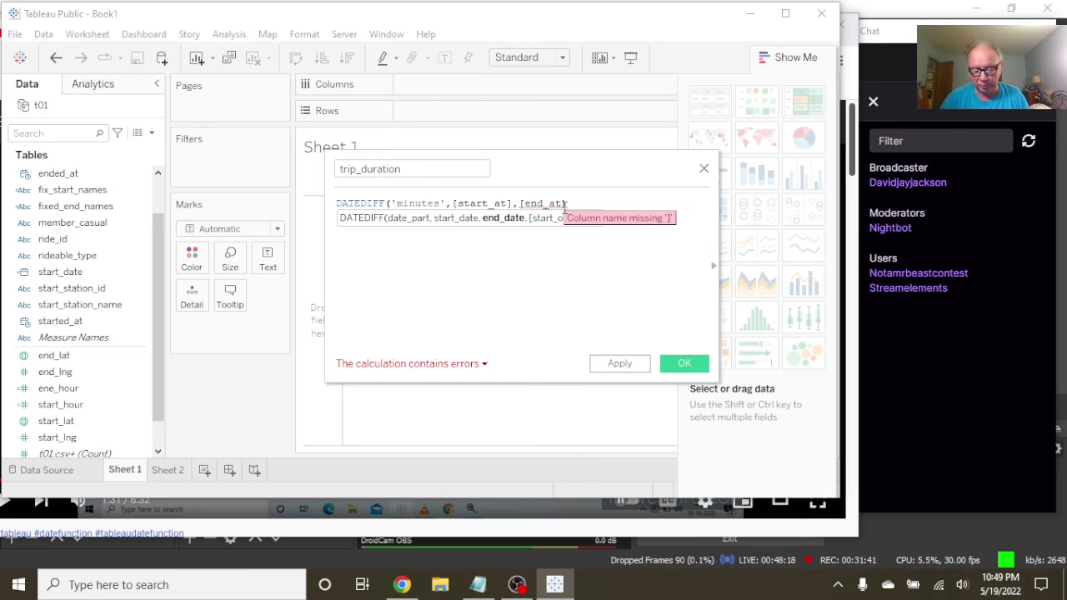
pyautogui.write(']')
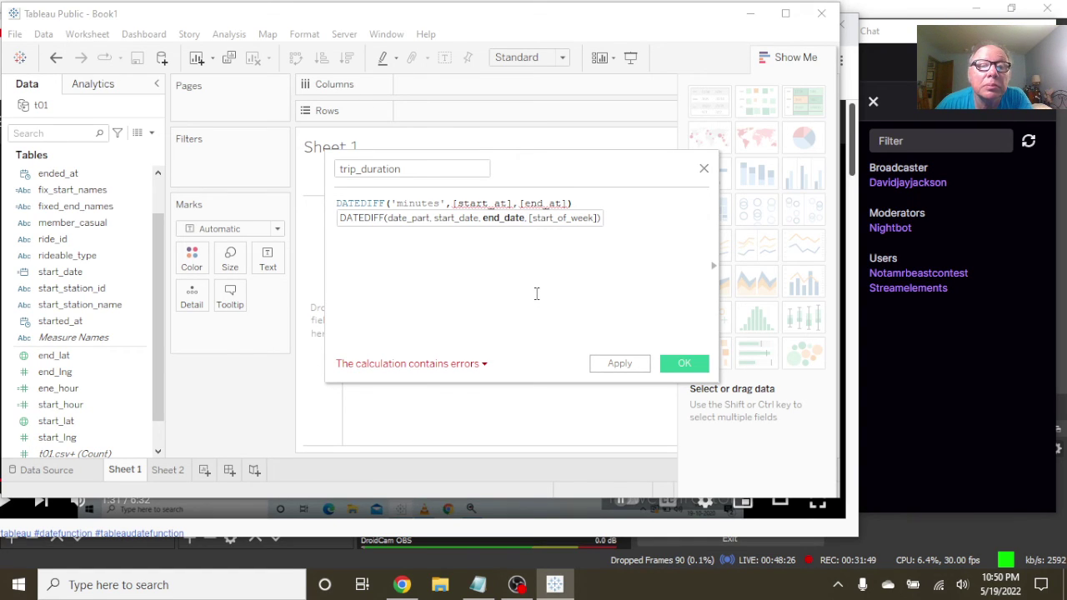
# Step: Check the trip_duration formula's error details and compare it with the tutorial's DATEDIFF example in Chrome at full-screen size
pyautogui.click(484, 364)
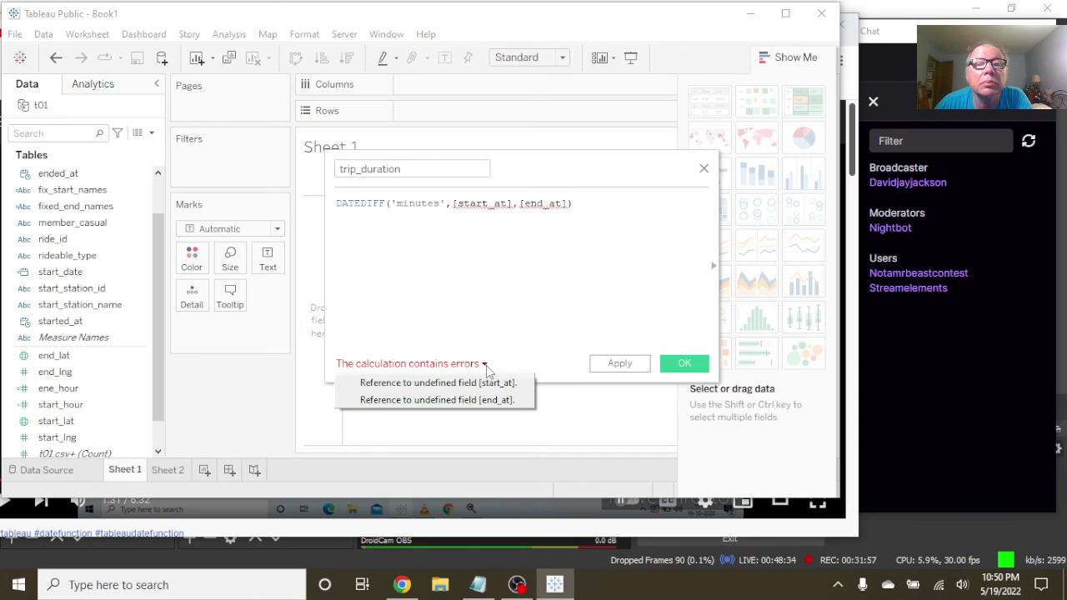
pyautogui.click(402, 584)
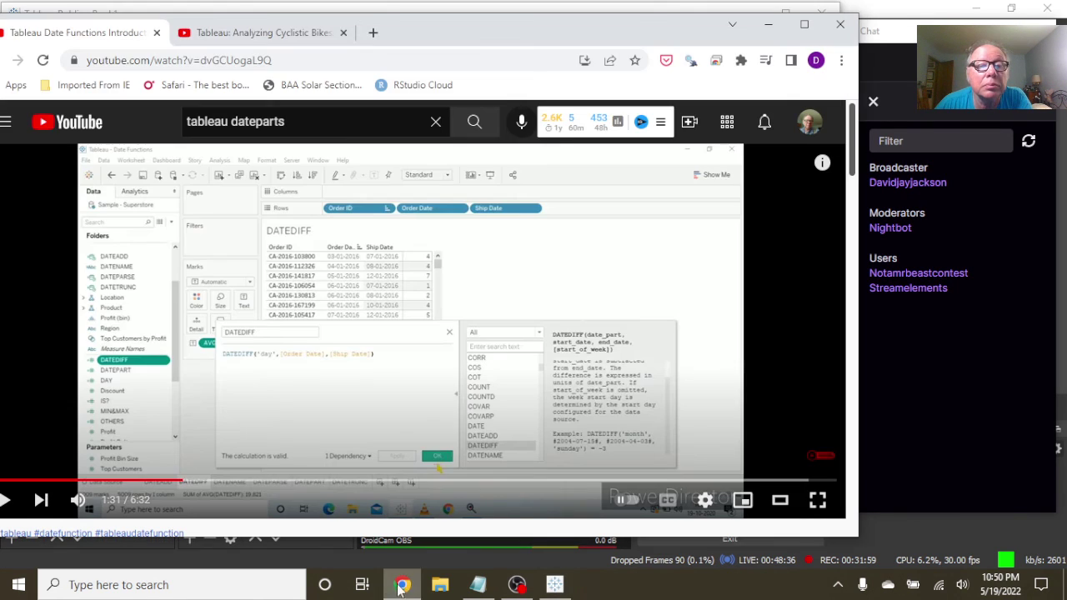
pyautogui.click(817, 500)
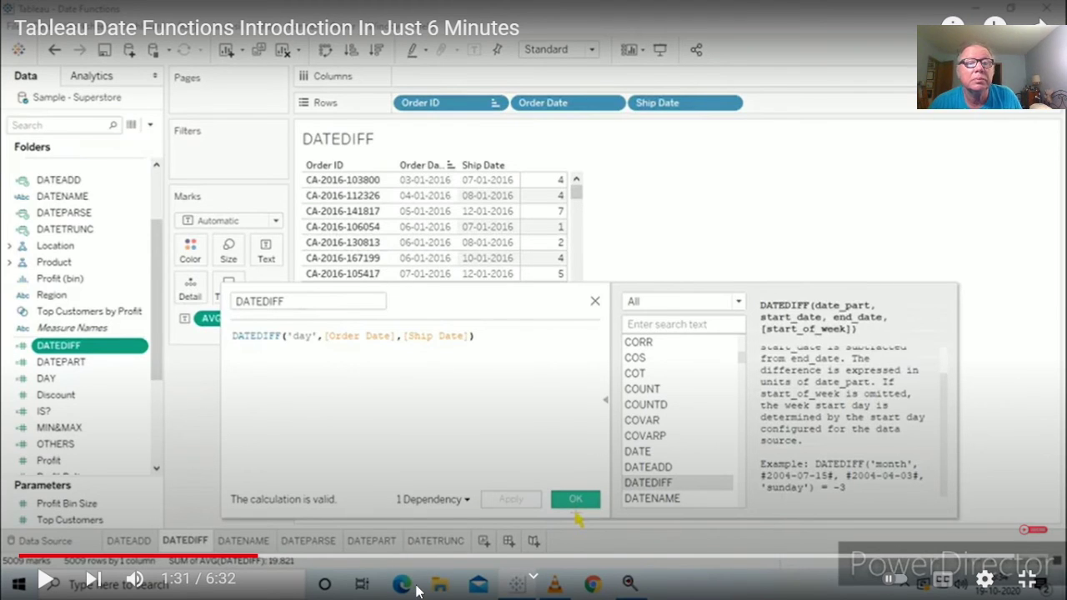
pyautogui.press('Escape')
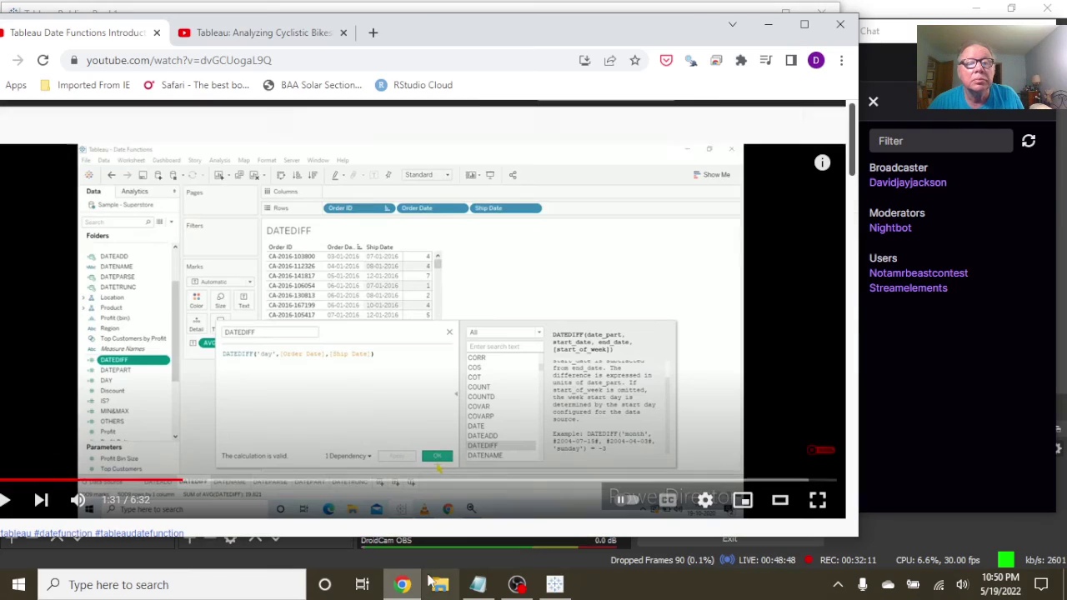
# Step: Switch back to Tableau Public and change the date part in the trip_duration formula to 'minute'
pyautogui.click(552, 581)
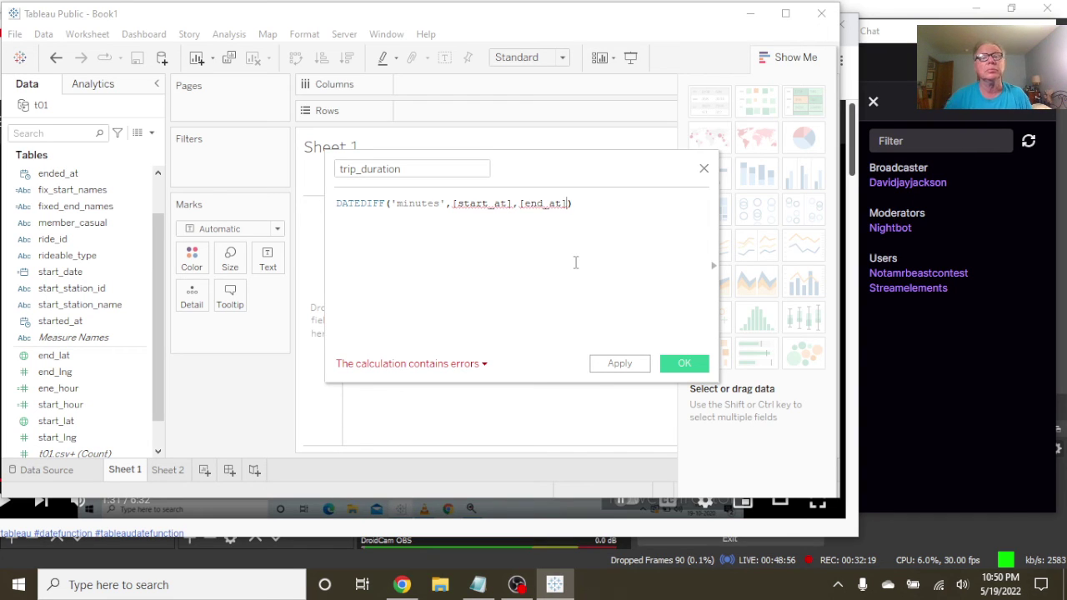
pyautogui.click(439, 204)
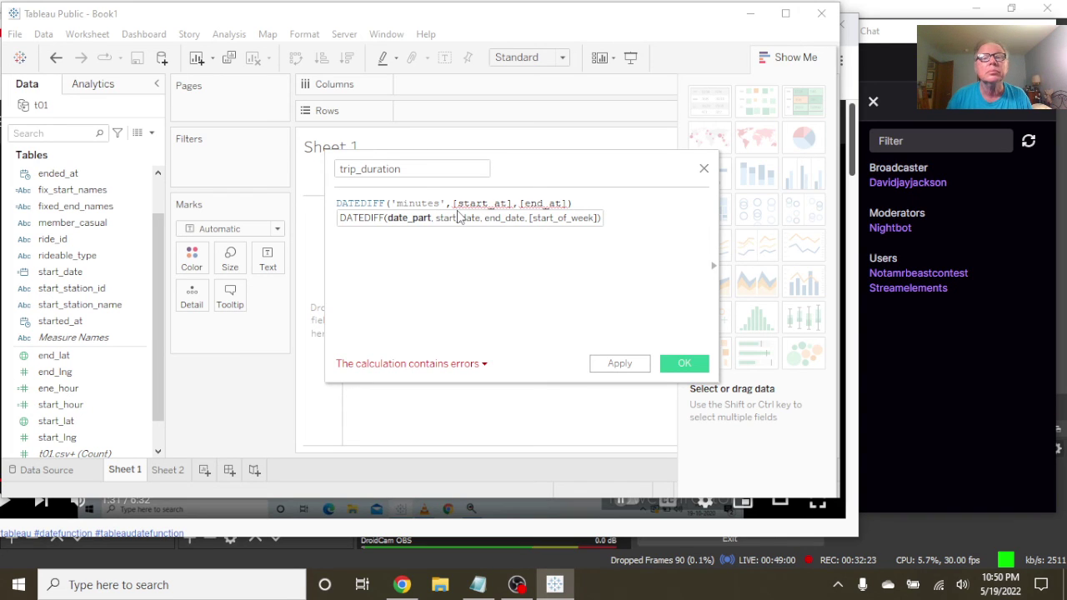
pyautogui.press('BackSpace')
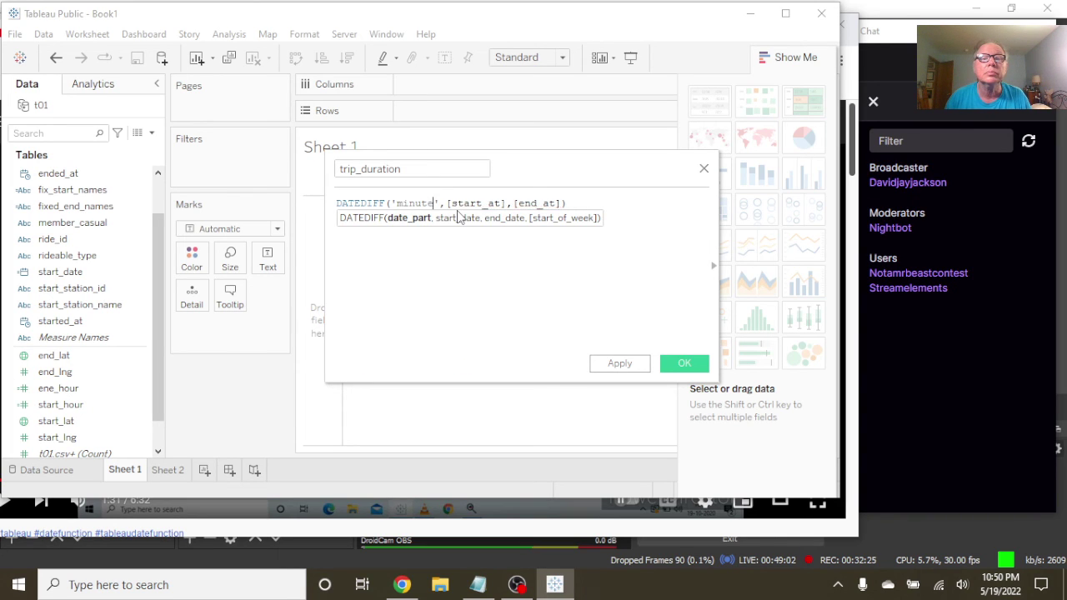
# Step: Remove both date arguments from the trip_duration formula so only DATEDIFF('minute',) remains
pyautogui.click(561, 204)
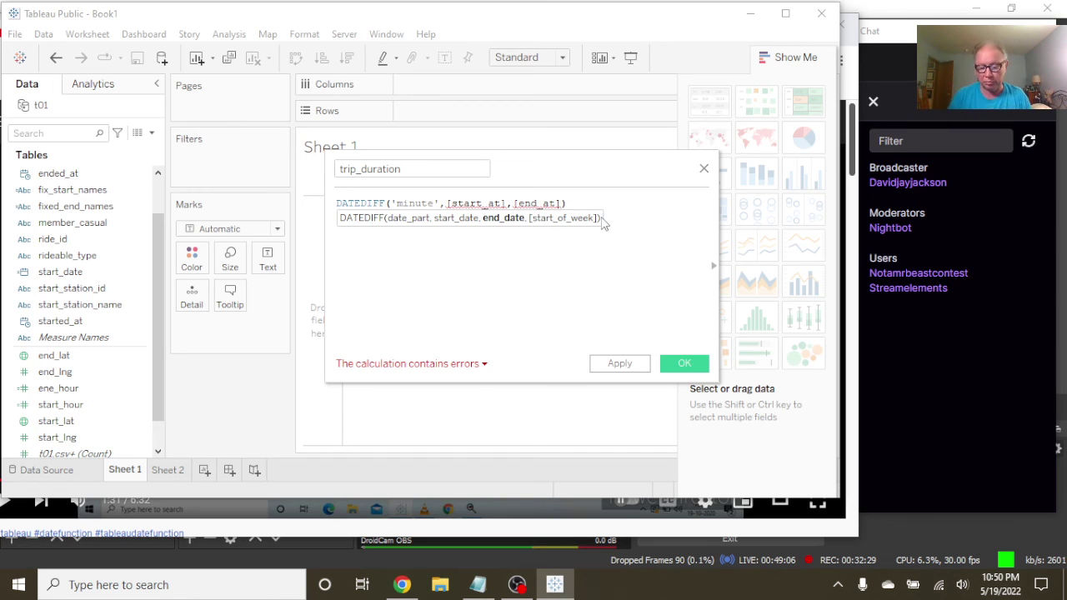
pyautogui.press('BackSpace')
pyautogui.press('BackSpace')
pyautogui.press('BackSpace')
pyautogui.press('BackSpace')
pyautogui.press('BackSpace')
pyautogui.press('BackSpace')
pyautogui.press('BackSpace')
pyautogui.press('BackSpace')
pyautogui.press('BackSpace')
pyautogui.press('BackSpace')
pyautogui.press('BackSpace')
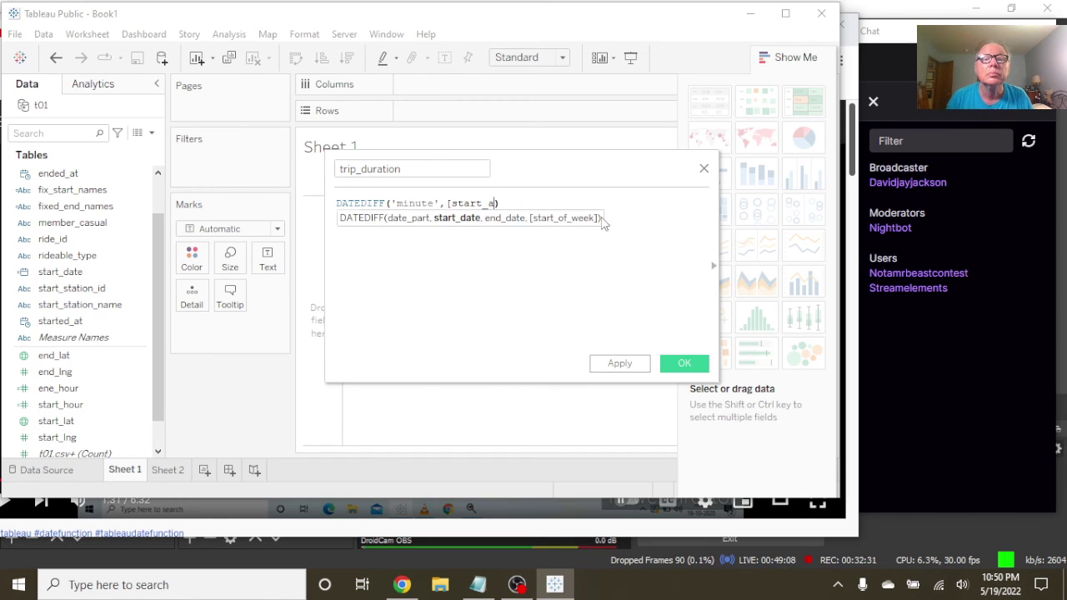
pyautogui.press('BackSpace')
pyautogui.press('BackSpace')
pyautogui.press('BackSpace')
pyautogui.press('BackSpace')
pyautogui.press('BackSpace')
pyautogui.press('BackSpace')
pyautogui.press('BackSpace')
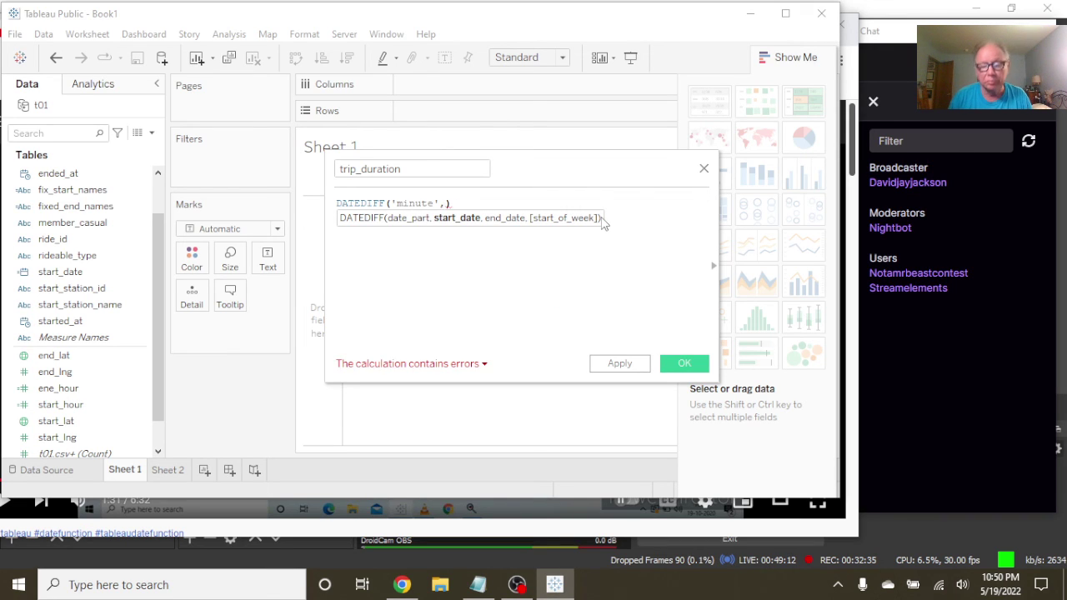
# Step: Insert the existing ended_at field after 'minute' in the trip_duration formula
pyautogui.write('[')
pyautogui.press('BackSpace')
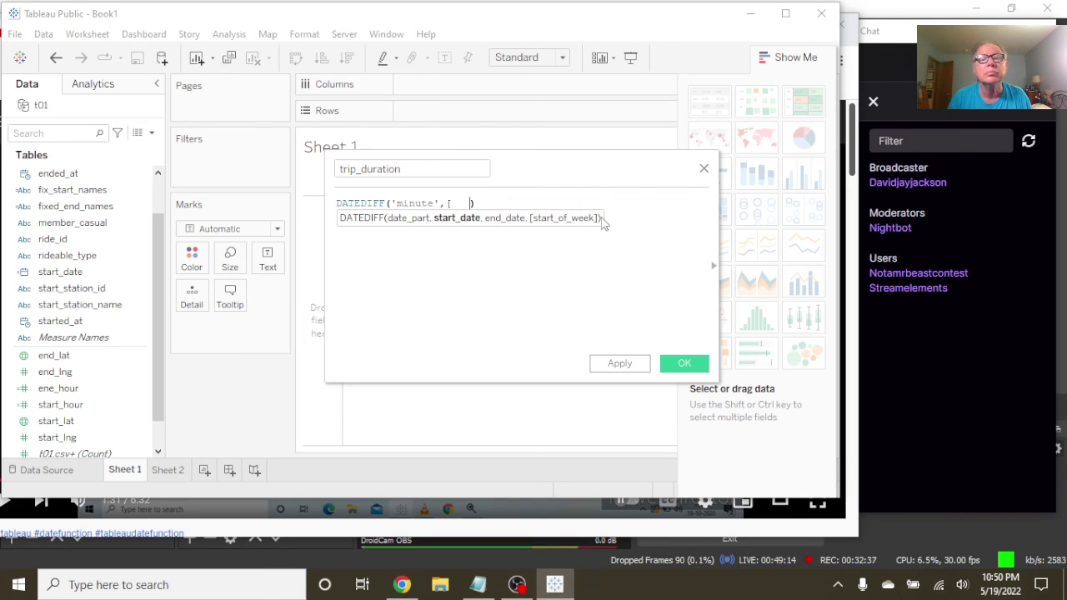
pyautogui.write('[end')
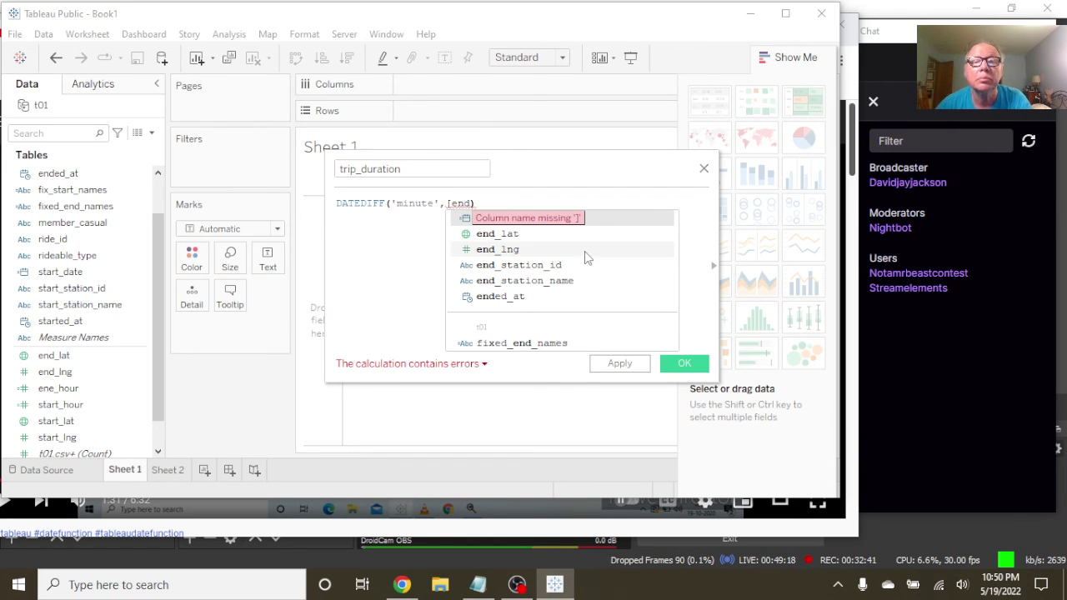
pyautogui.click(498, 296)
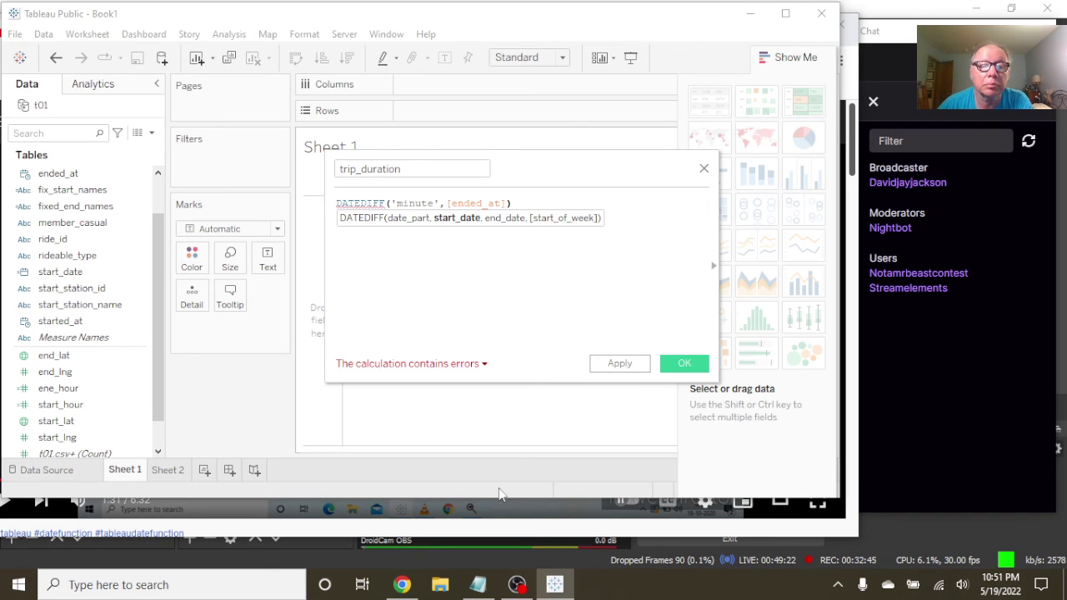
# Step: Switch to Chrome and check the argument order of the tutorial's DATEDIFF example at full-screen size
pyautogui.click(401, 584)
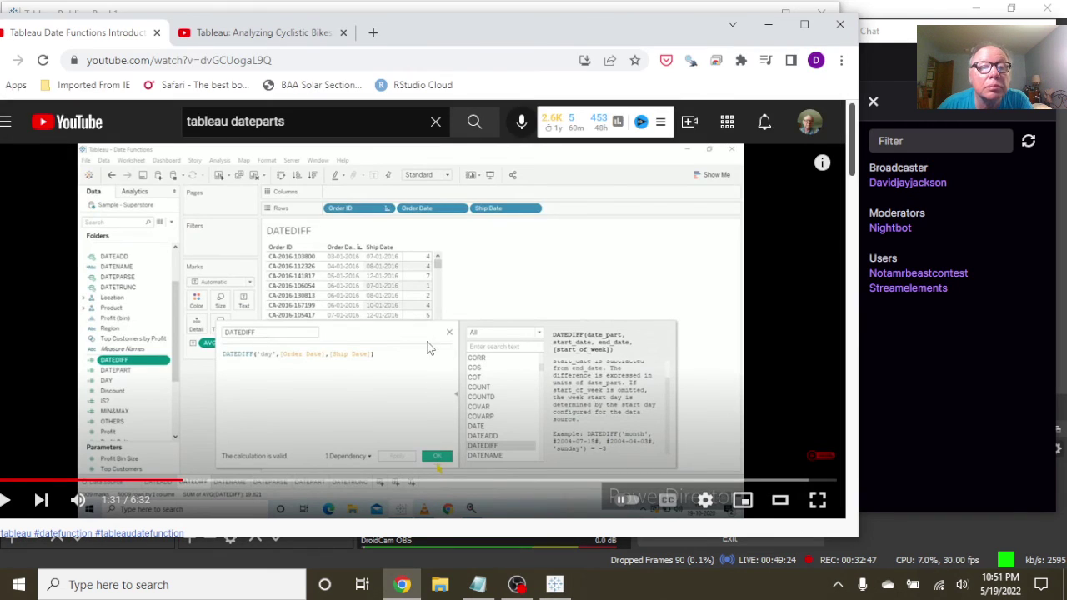
pyautogui.click(817, 499)
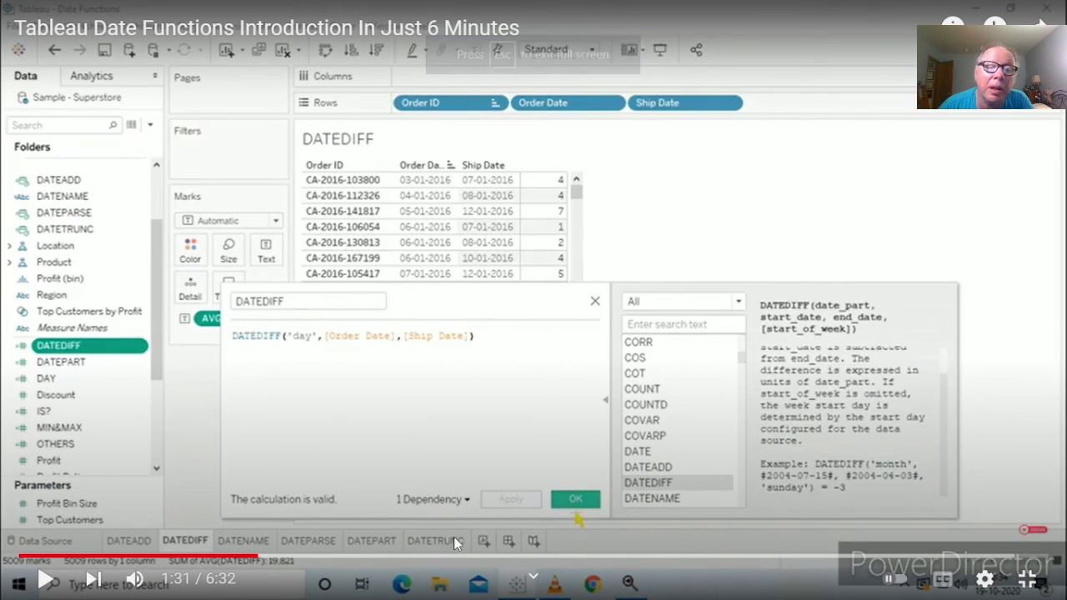
pyautogui.press('Escape')
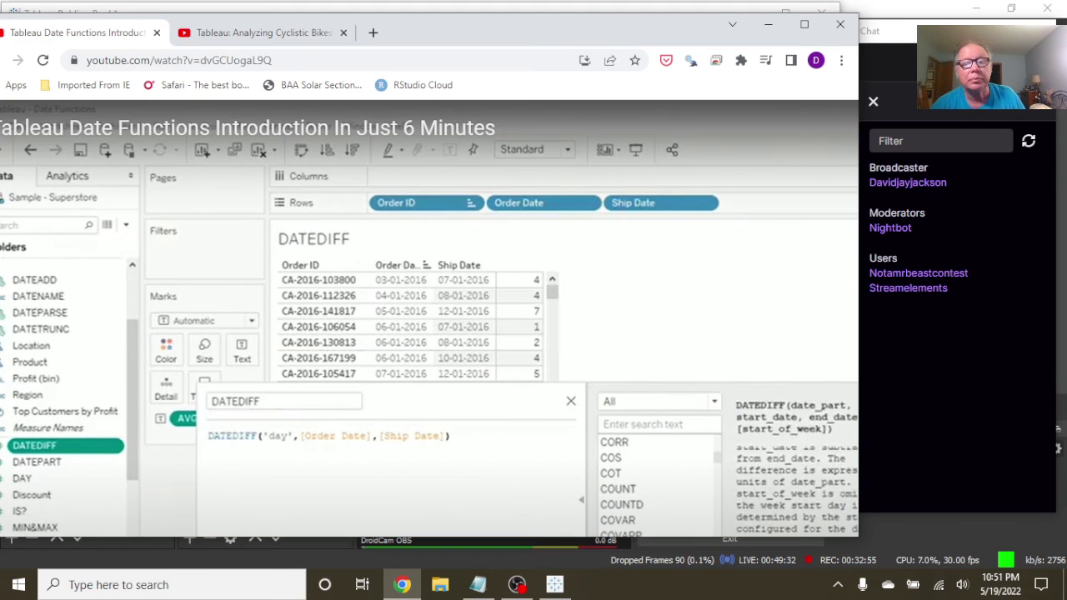
# Step: Switch back to Tableau Public and replace ended_at with the started_at field as the start date in the trip_duration formula
pyautogui.hotkey('alt', 'Tab')
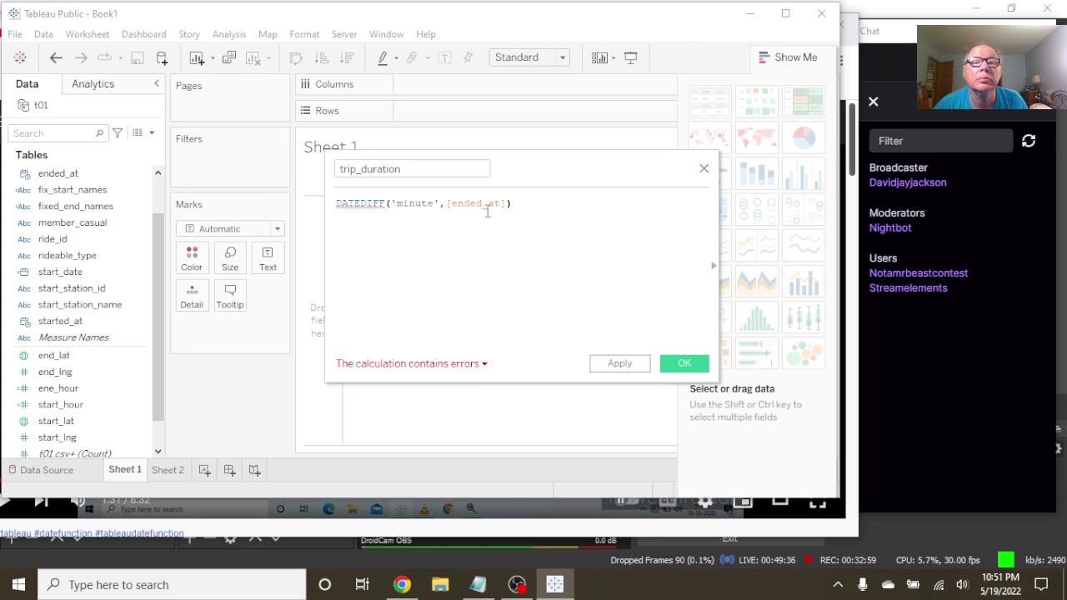
pyautogui.click(483, 206)
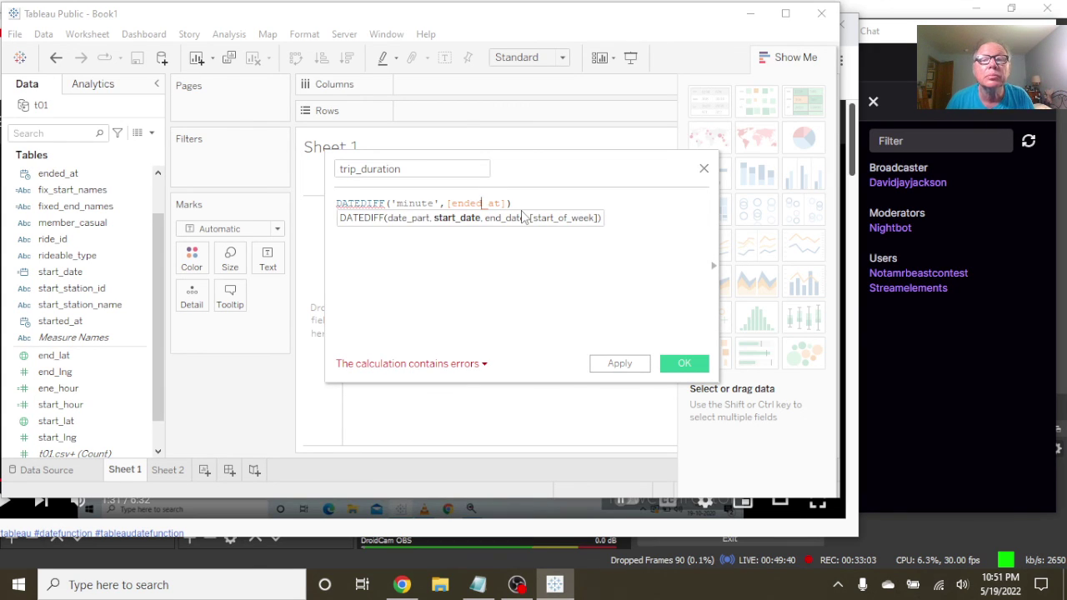
pyautogui.press('BackSpace')
pyautogui.press('BackSpace')
pyautogui.press('BackSpace')
pyautogui.press('BackSpace')
pyautogui.press('BackSpace')
pyautogui.write('st')
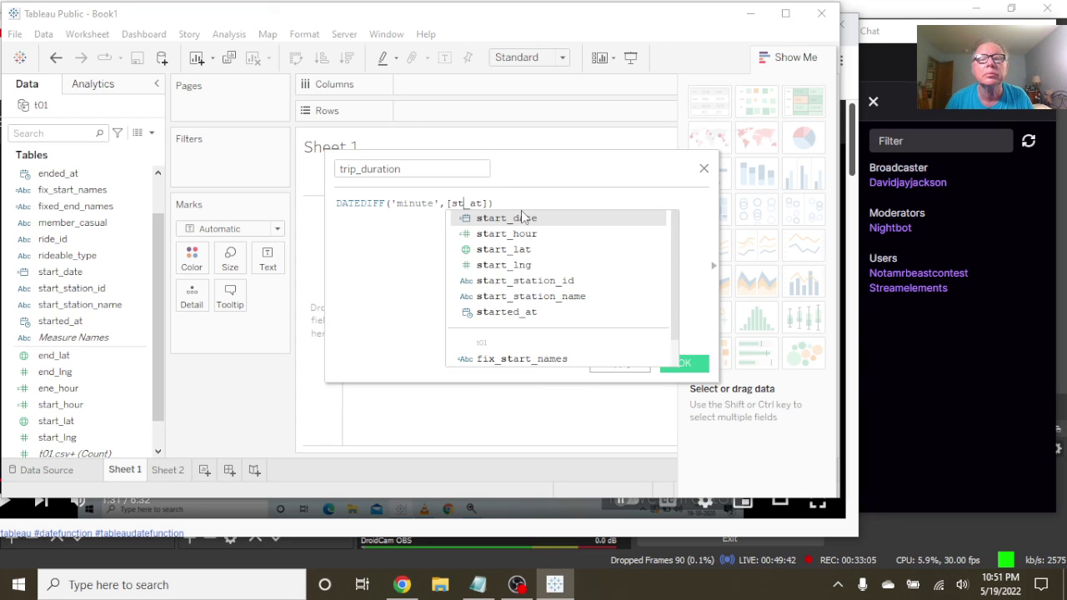
pyautogui.write('art')
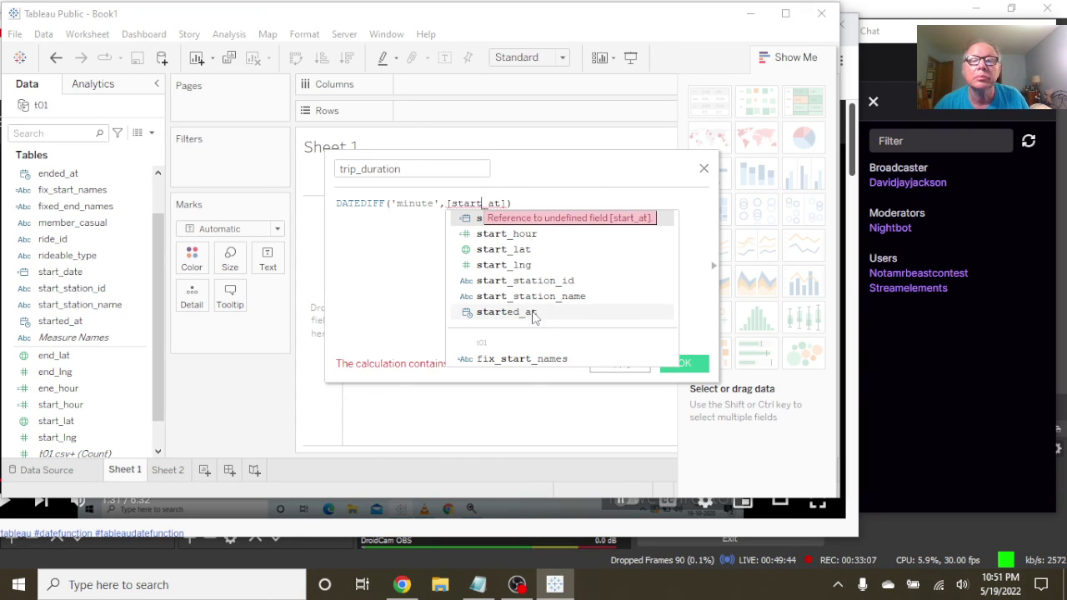
pyautogui.click(532, 313)
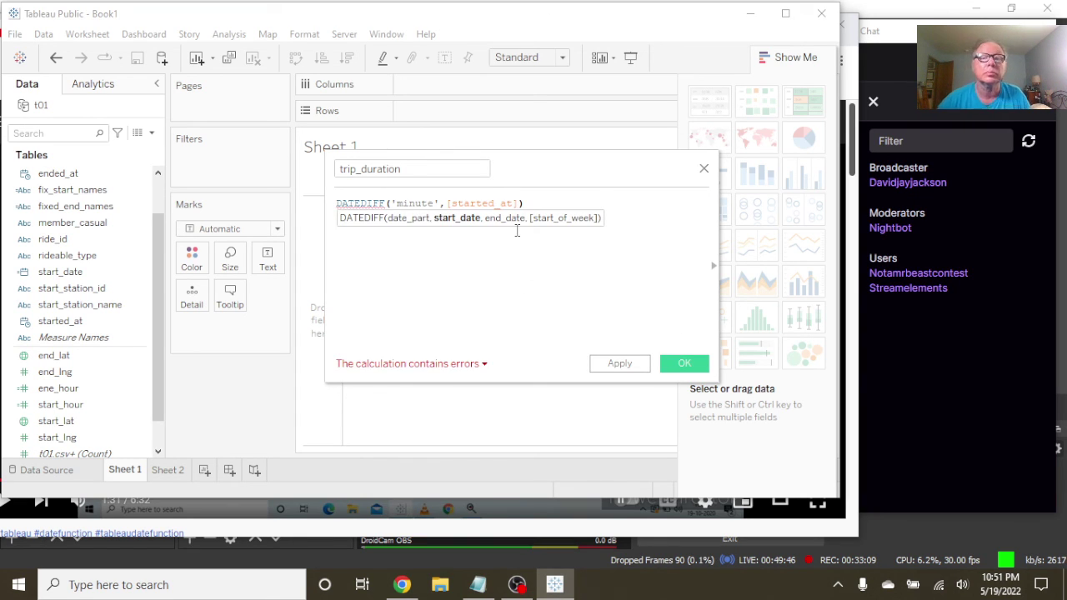
# Step: Add [ended_at] as the end date so the formula reads DATEDIFF('minute',[started_at],[ended_at]), and save the trip_duration field
pyautogui.write(',[ended')
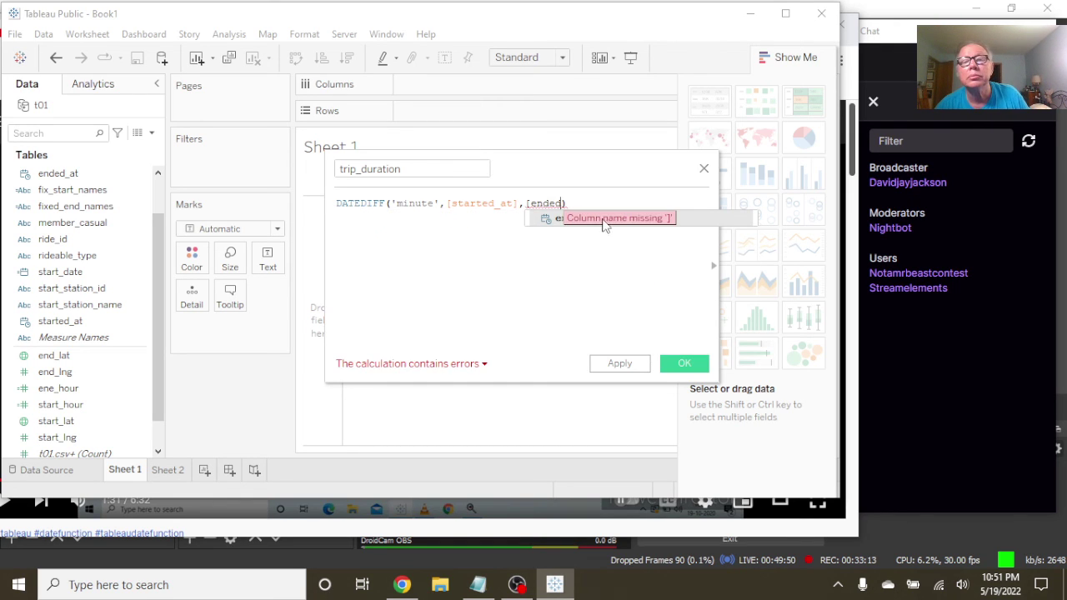
pyautogui.doubleClick(598, 220)
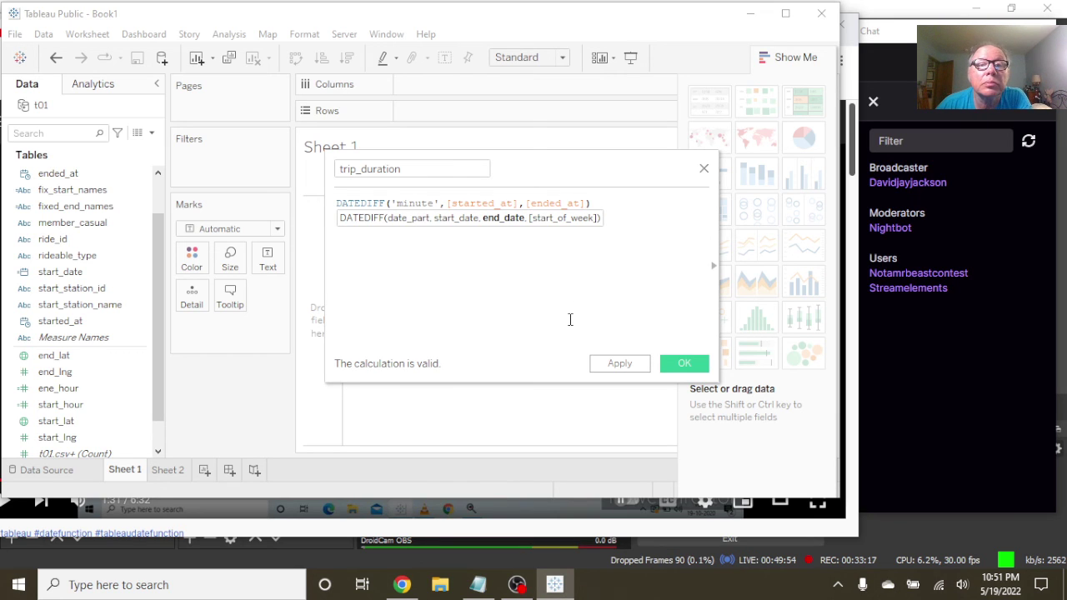
pyautogui.click(619, 363)
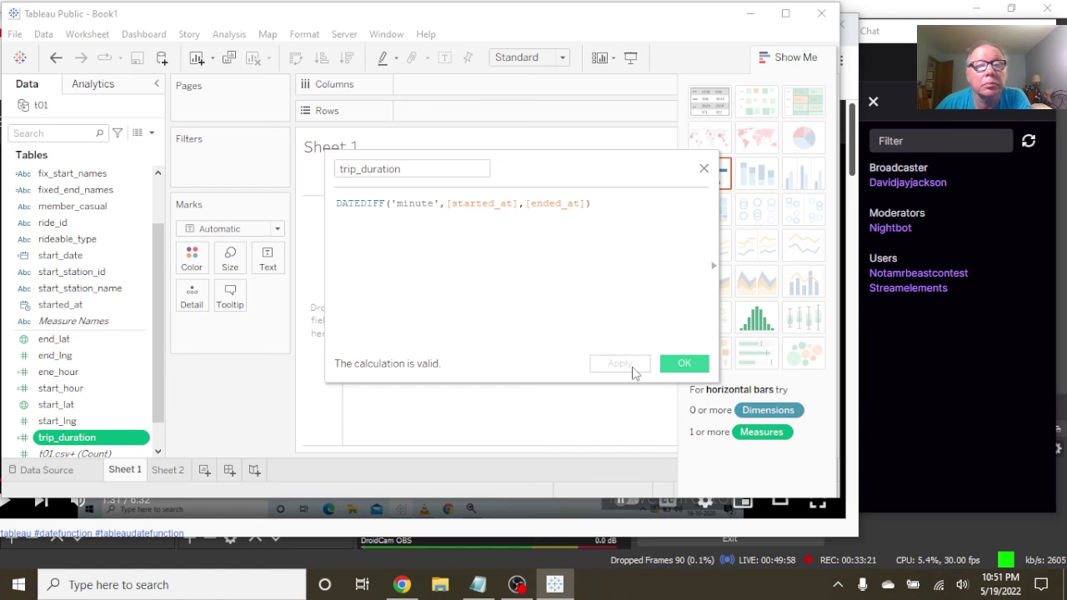
pyautogui.click(672, 368)
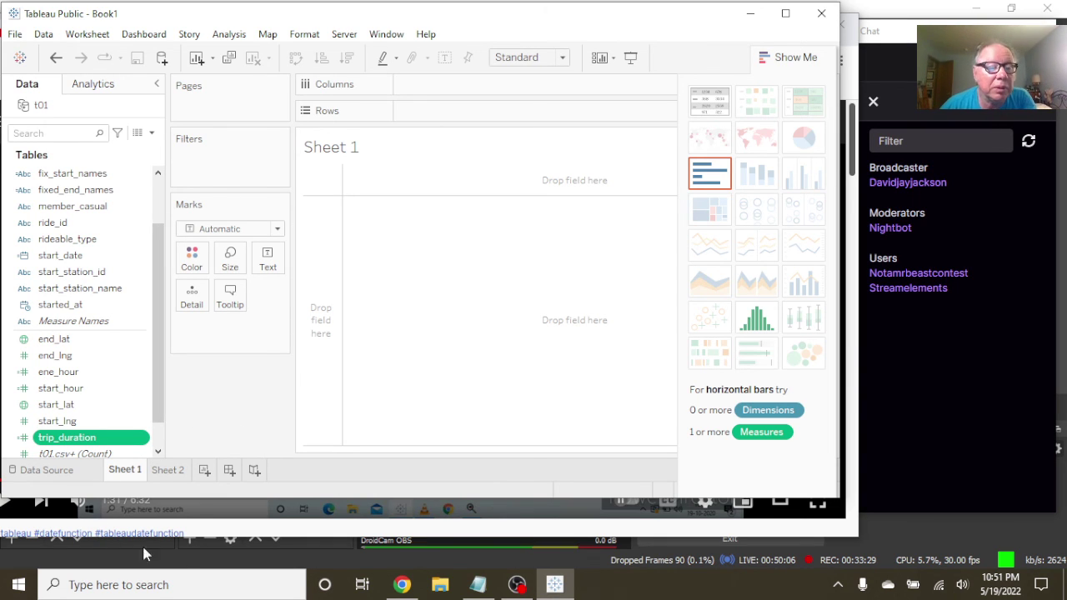
# Step: Examine the trip_duration values beside the start and end hour columns in the data source preview
pyautogui.click(47, 470)
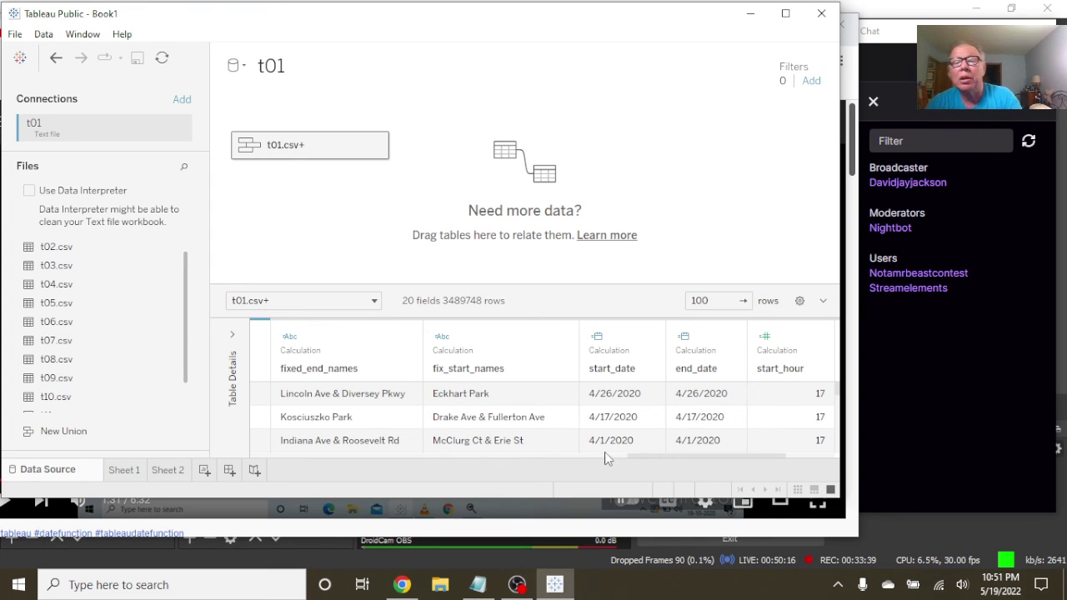
pyautogui.scroll(-3, 605, 452)
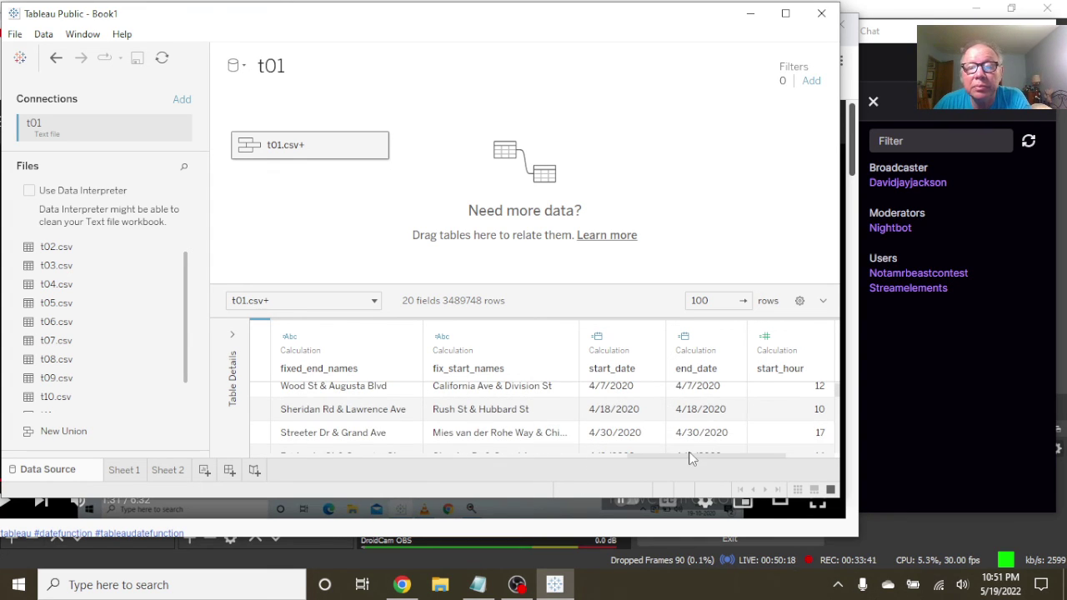
pyautogui.moveTo(690, 452); pyautogui.dragTo(754, 452)
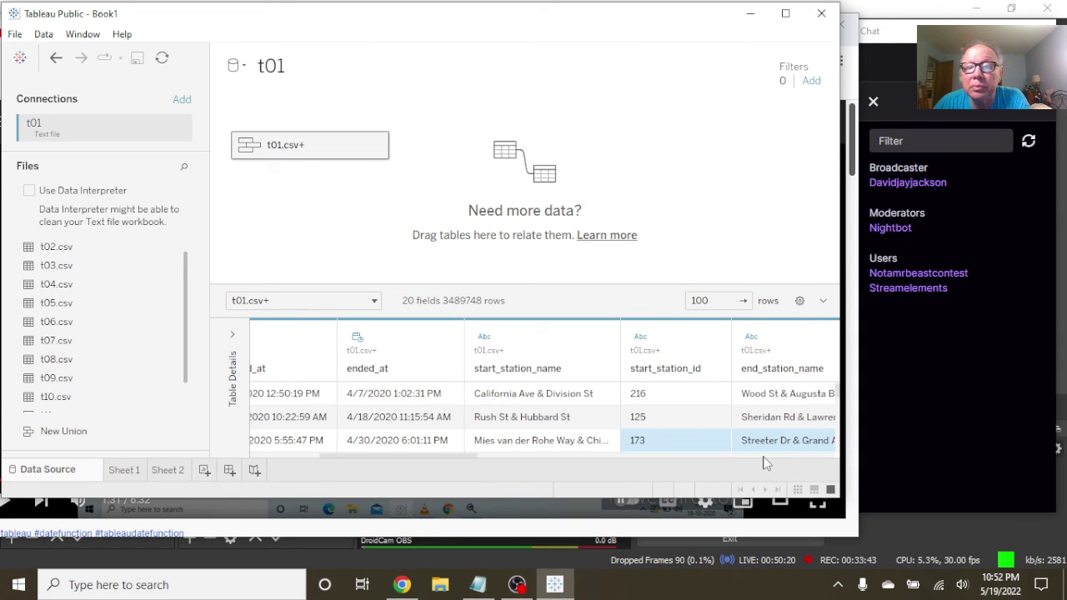
pyautogui.moveTo(431, 462); pyautogui.dragTo(791, 463)
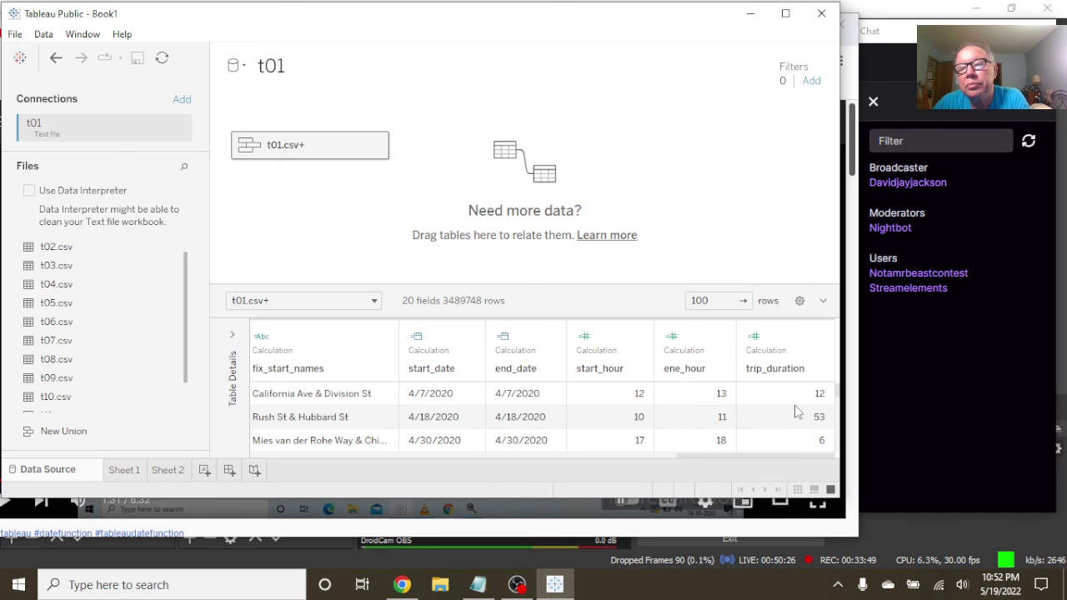
pyautogui.scroll(-1, 790, 403)
pyautogui.scroll(-5, 788, 413)
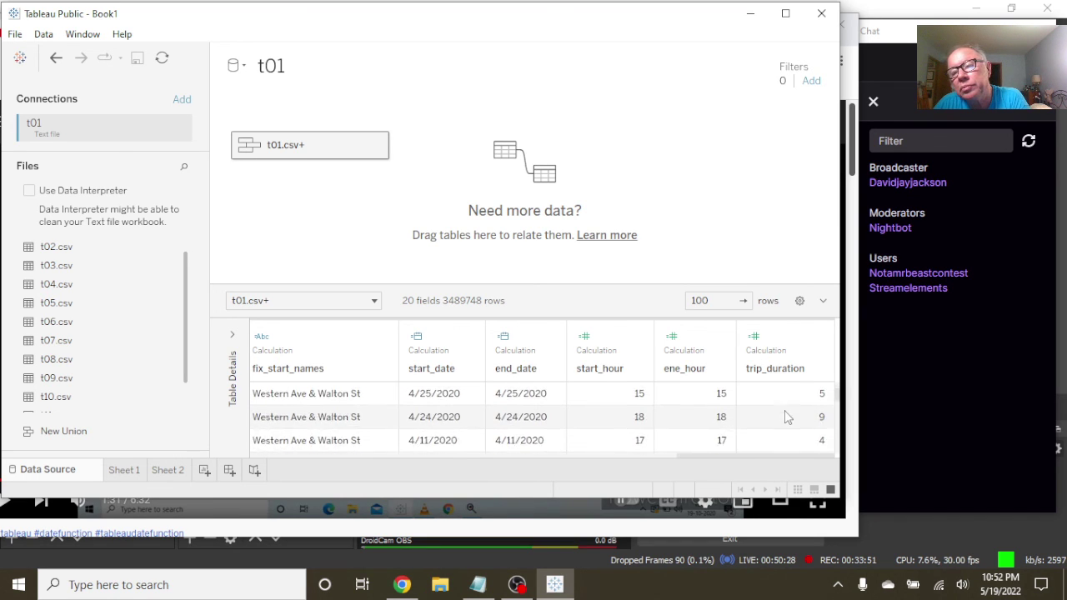
pyautogui.scroll(1, 787, 412)
pyautogui.click(810, 81)
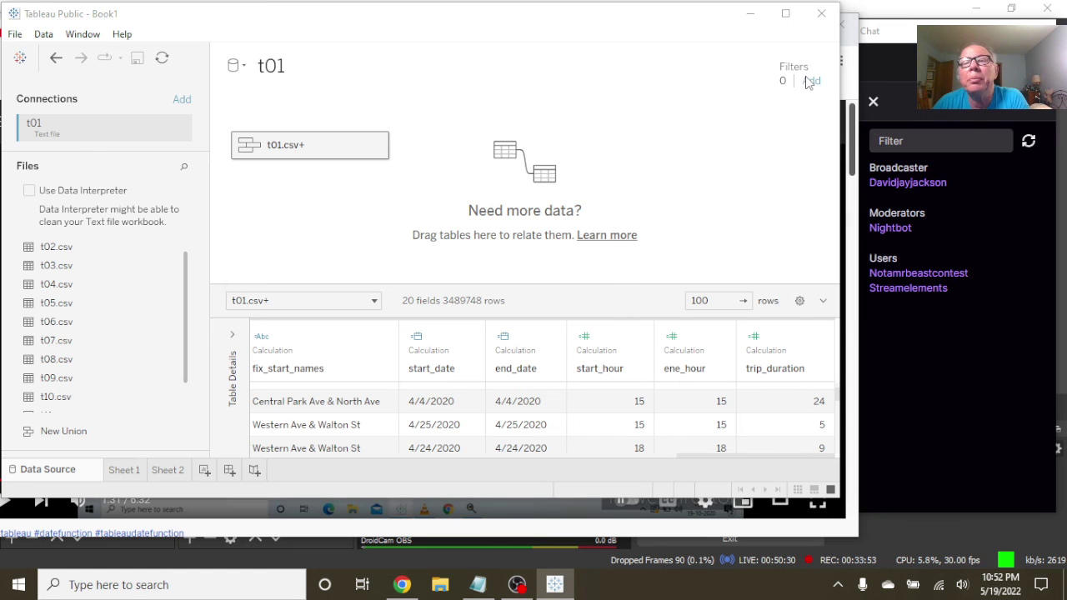
pyautogui.click(268, 297)
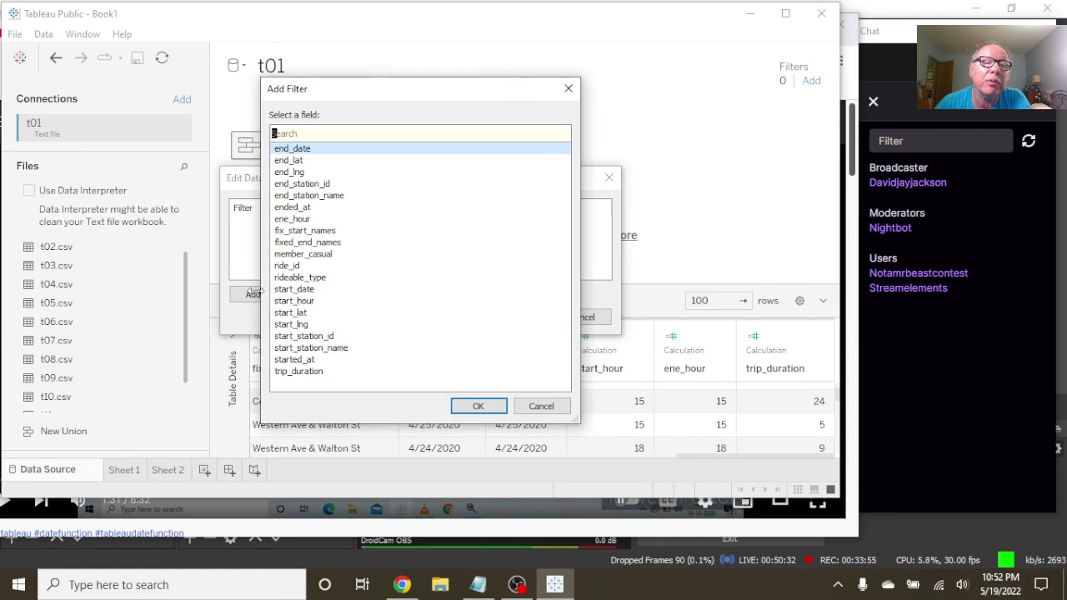
pyautogui.click(309, 375)
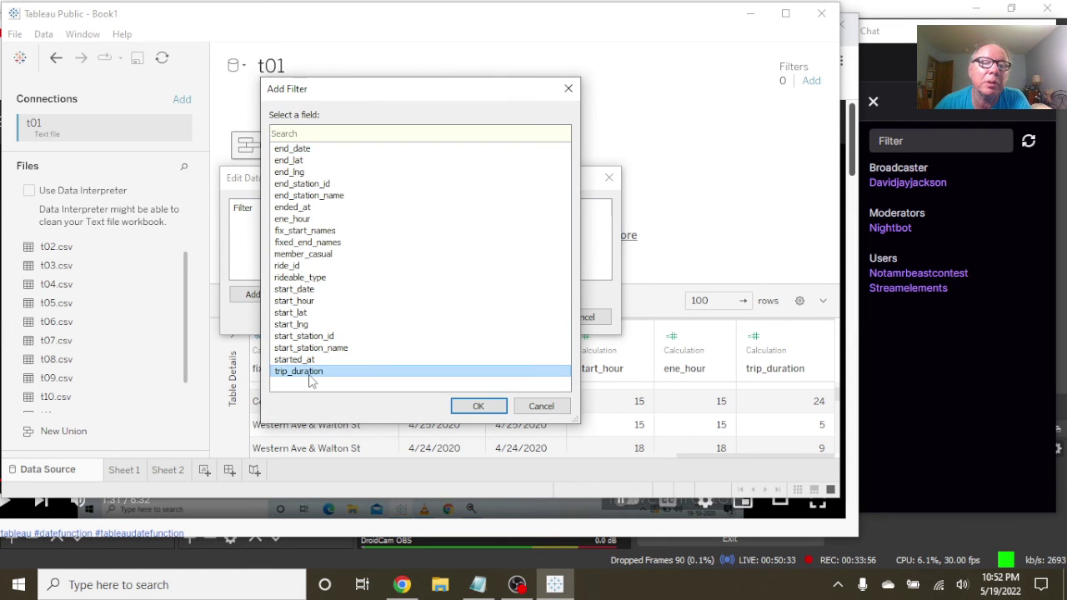
pyautogui.click(479, 409)
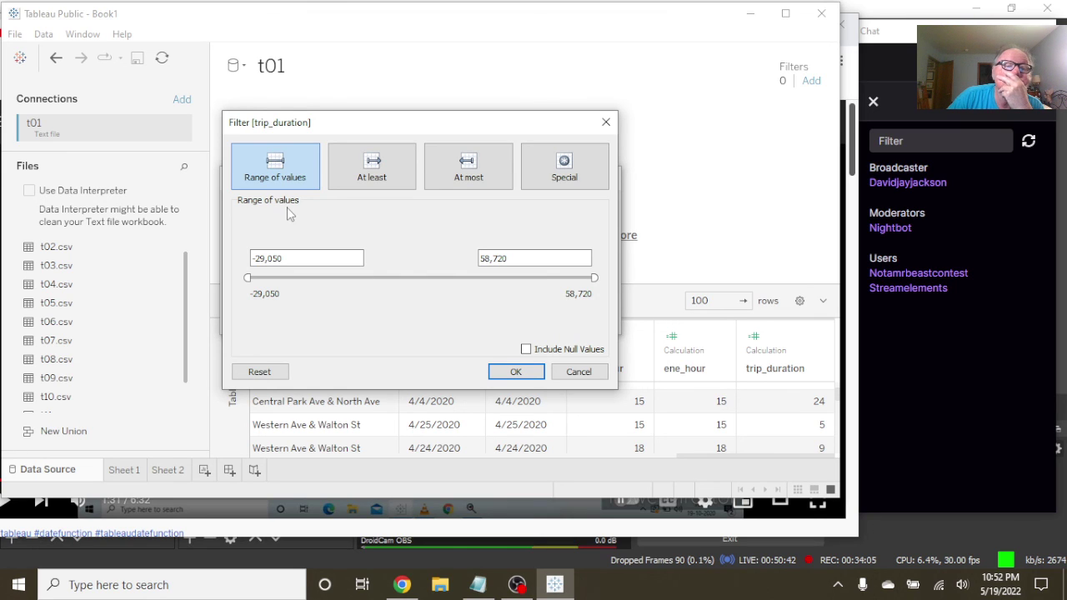
pyautogui.click(284, 258)
pyautogui.moveTo(284, 258); pyautogui.dragTo(258, 254)
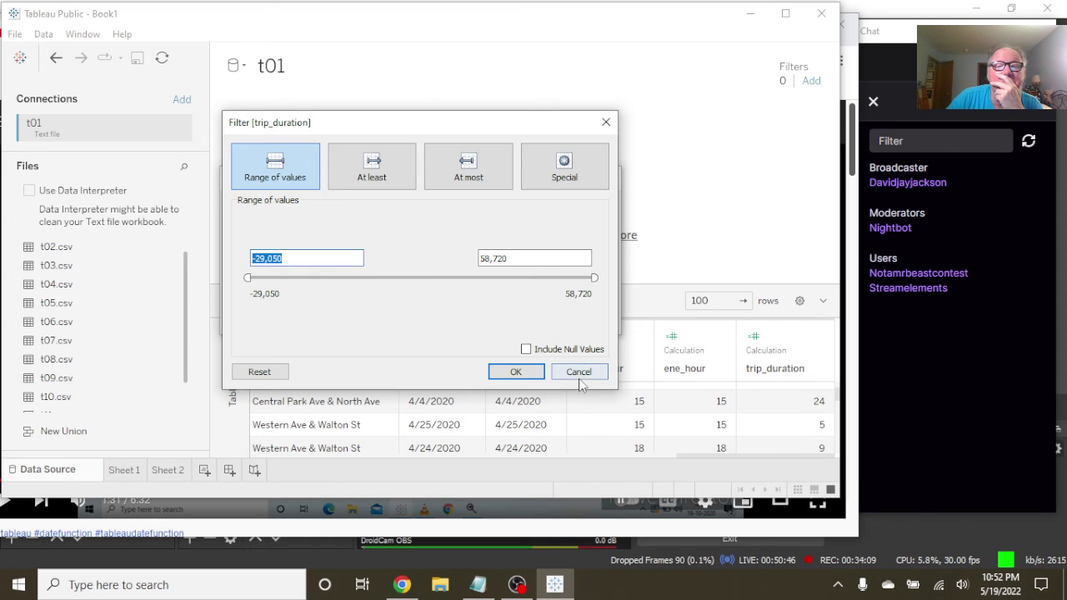
pyautogui.click(580, 373)
pyautogui.click(598, 324)
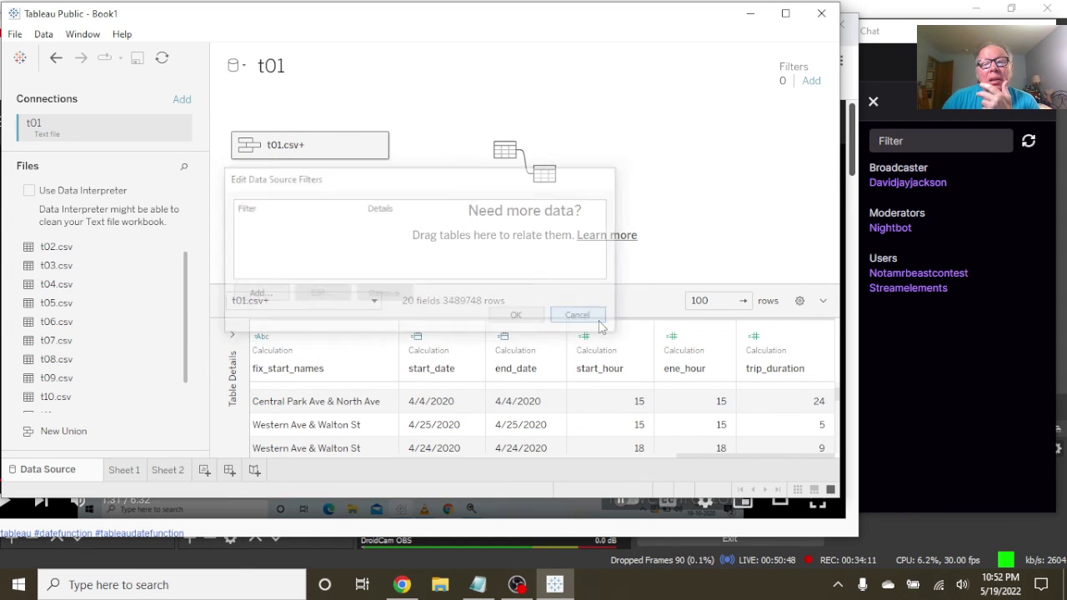
# Step: Return to Sheet 1 and open the trip_duration calculated field for editing
pyautogui.click(124, 470)
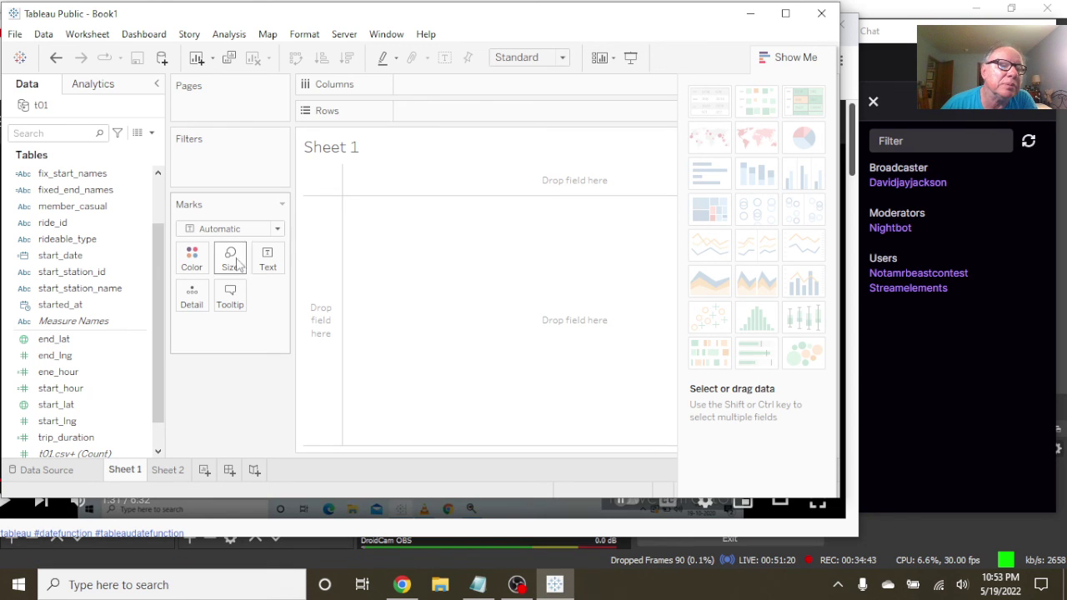
pyautogui.click(134, 359)
pyautogui.click(88, 437)
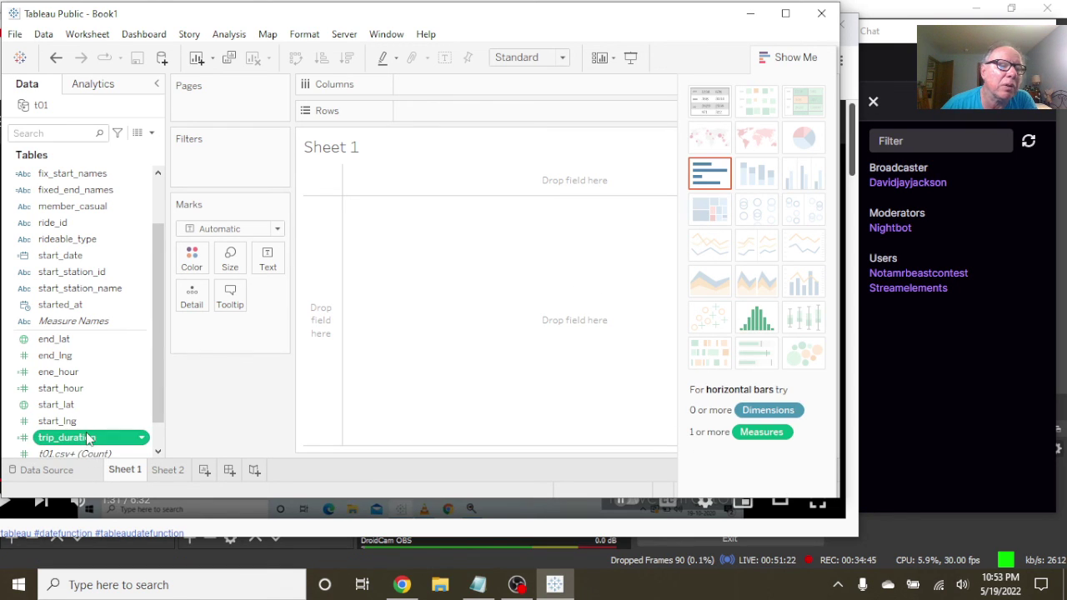
pyautogui.rightClick(88, 437)
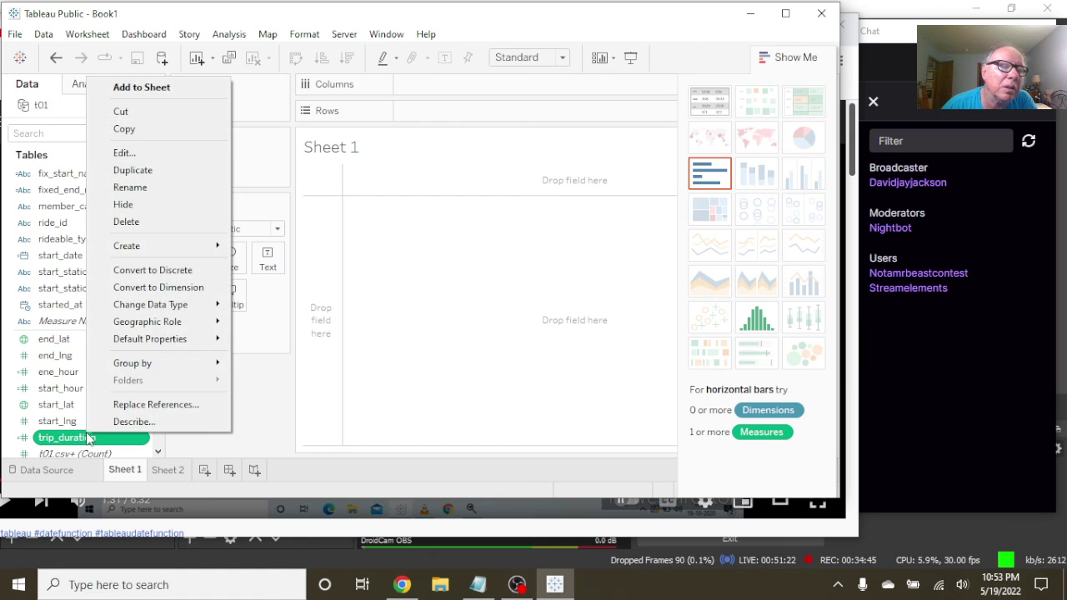
pyautogui.click(213, 152)
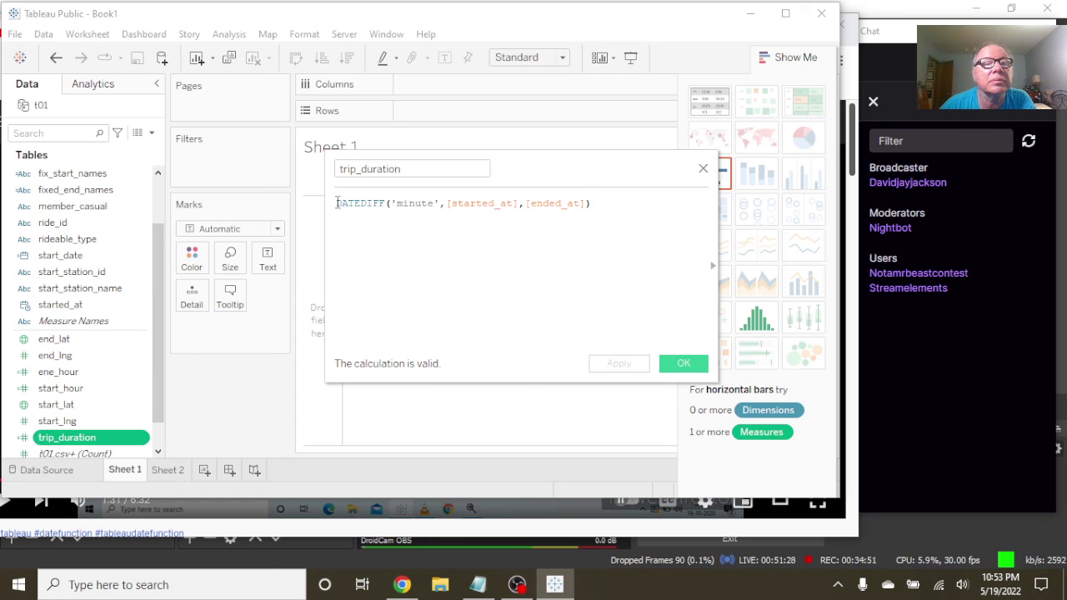
# Step: Wrap the trip_duration formula in an absolute value, giving ABS(DATEDIFF('minute',[started_at],[ended_at])), and save the calculated field
pyautogui.write('abs')
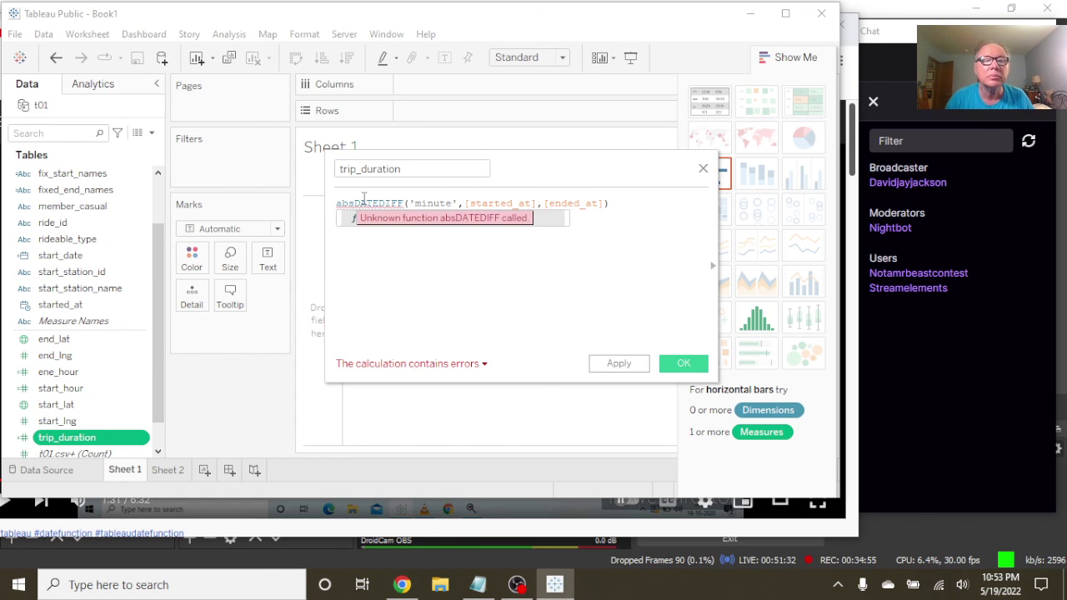
pyautogui.press('BackSpace')
pyautogui.press('BackSpace')
pyautogui.press('BackSpace')
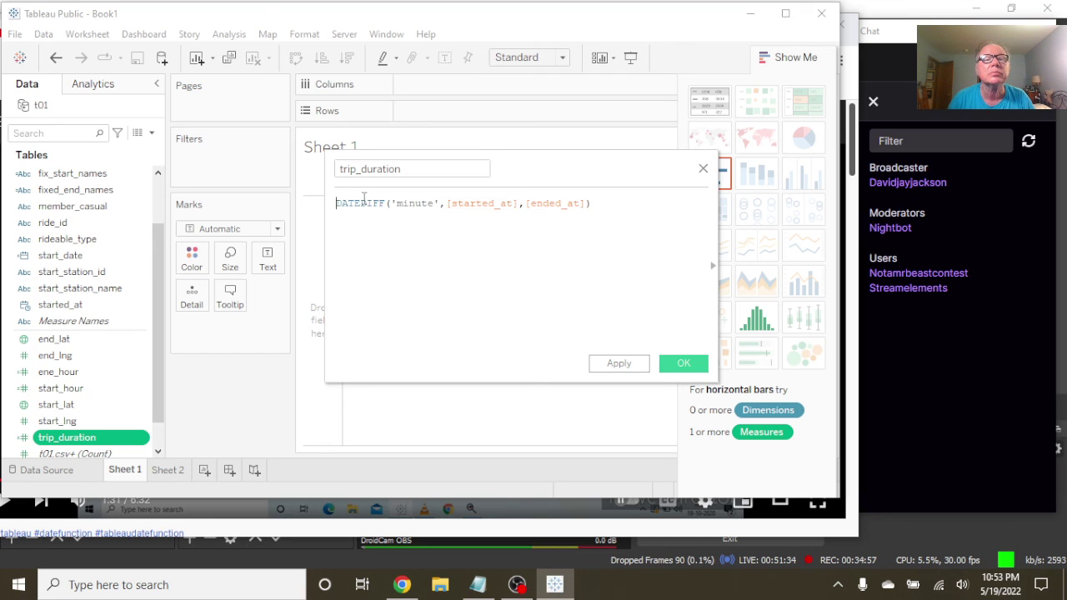
pyautogui.write('ABS(')
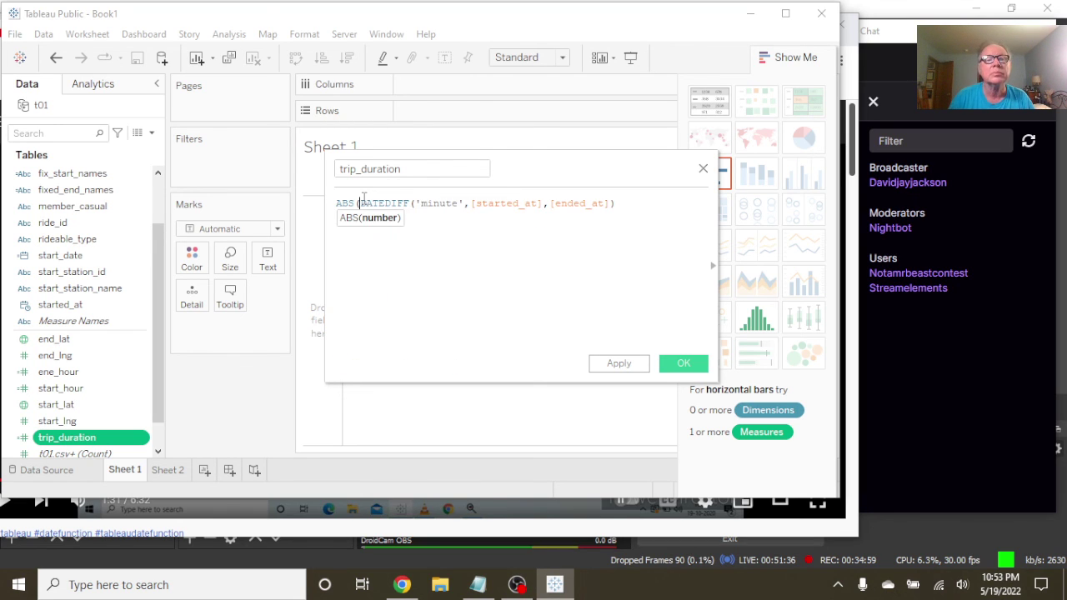
pyautogui.click(619, 206)
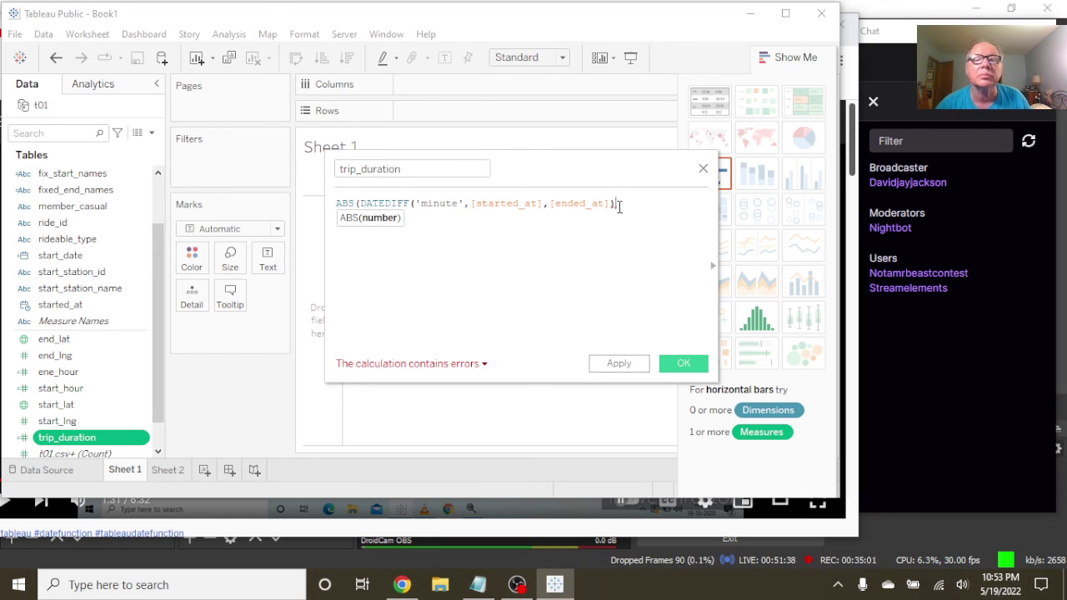
pyautogui.write(')')
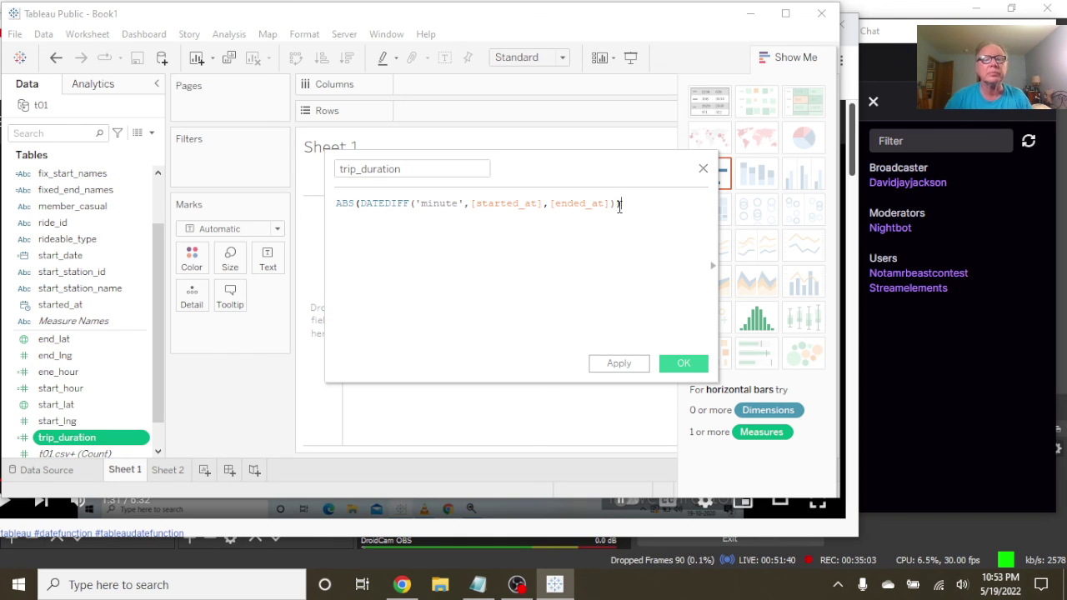
pyautogui.click(679, 364)
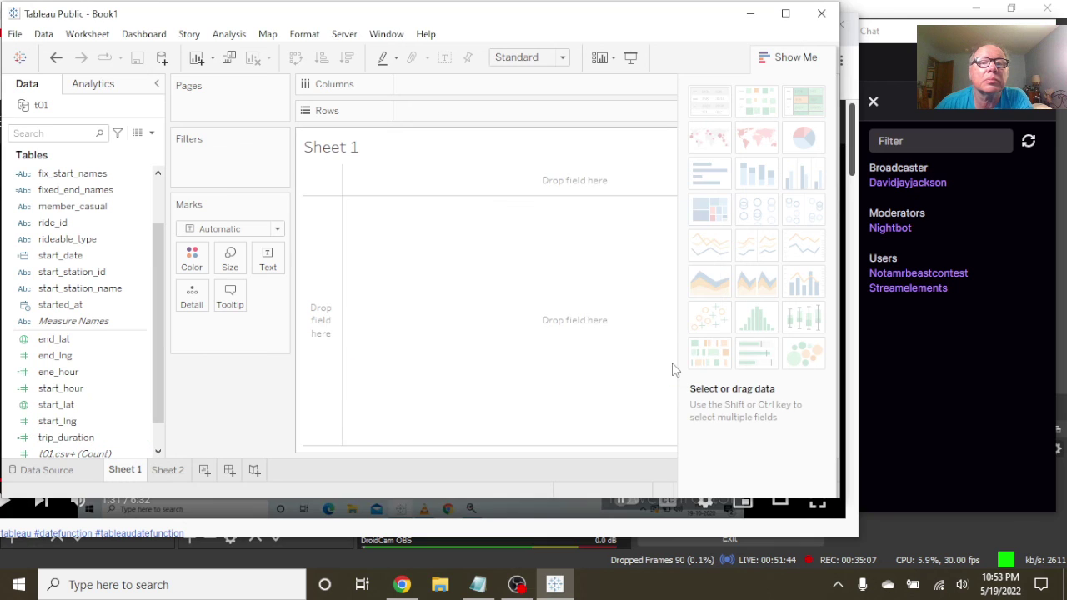
# Step: Check the value range of trip_duration through a new data source filter, and cancel without adding the filter
pyautogui.click(50, 470)
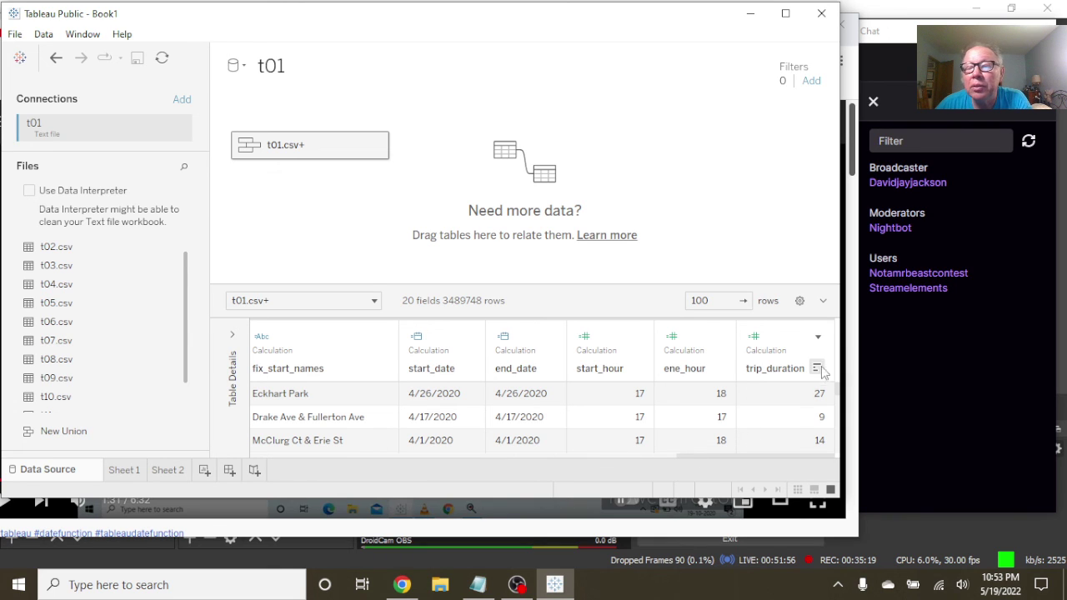
pyautogui.click(813, 81)
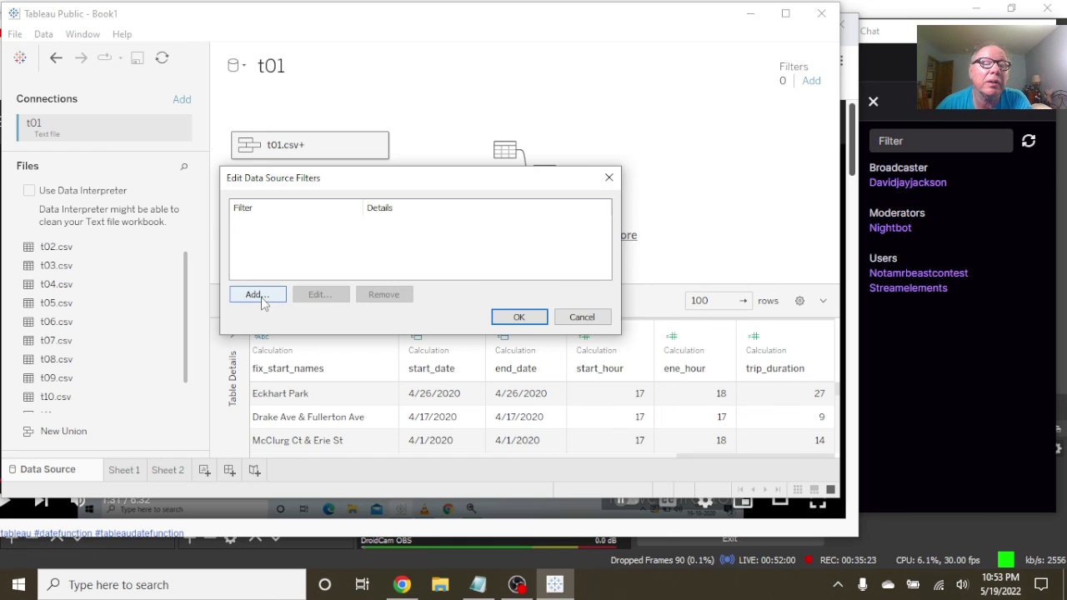
pyautogui.click(258, 295)
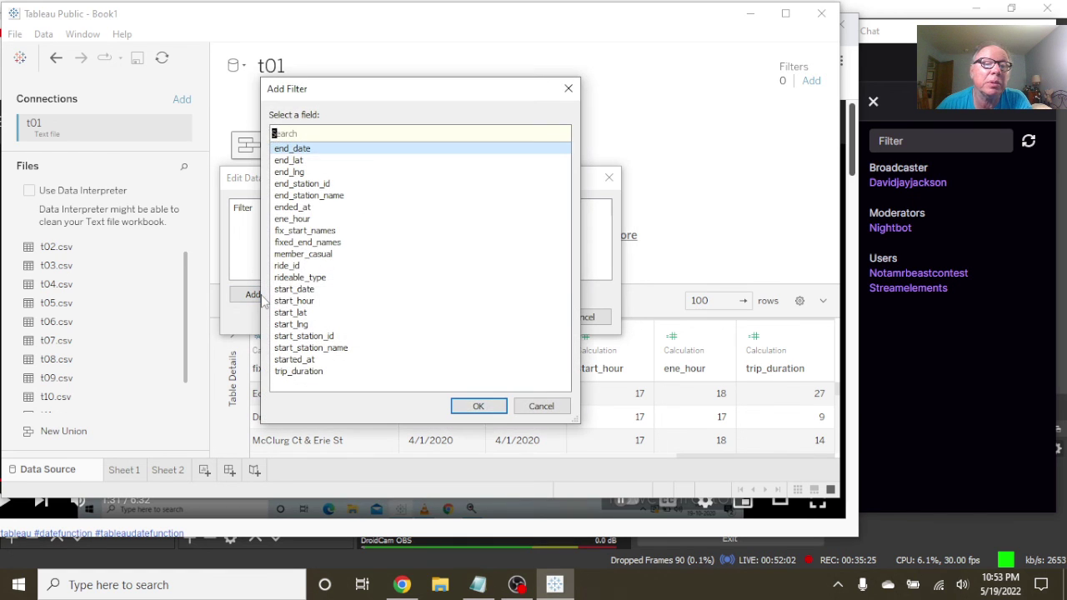
pyautogui.click(323, 371)
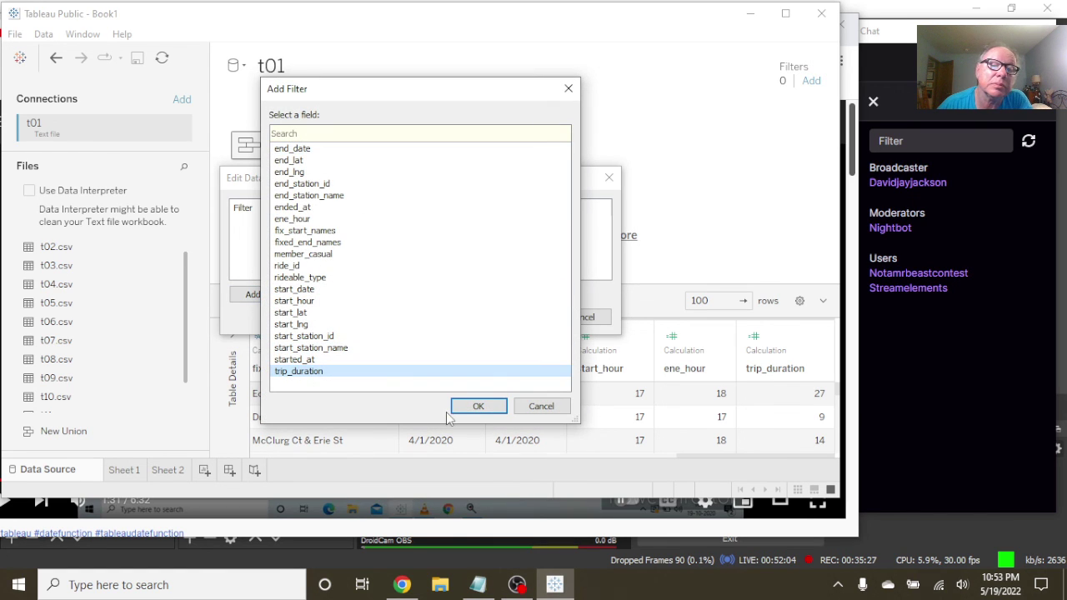
pyautogui.click(478, 406)
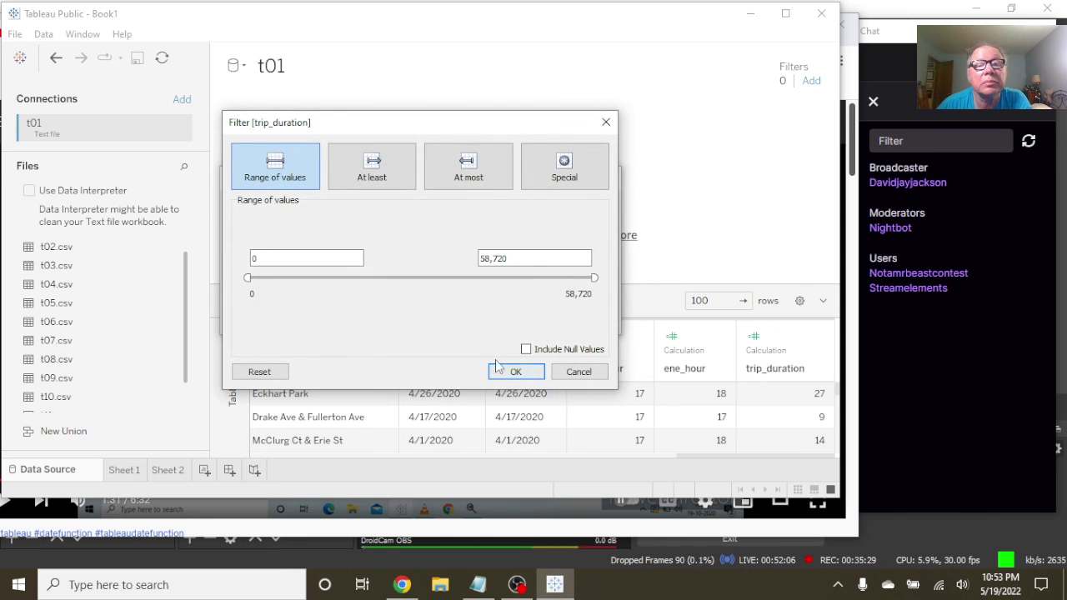
pyautogui.click(303, 259)
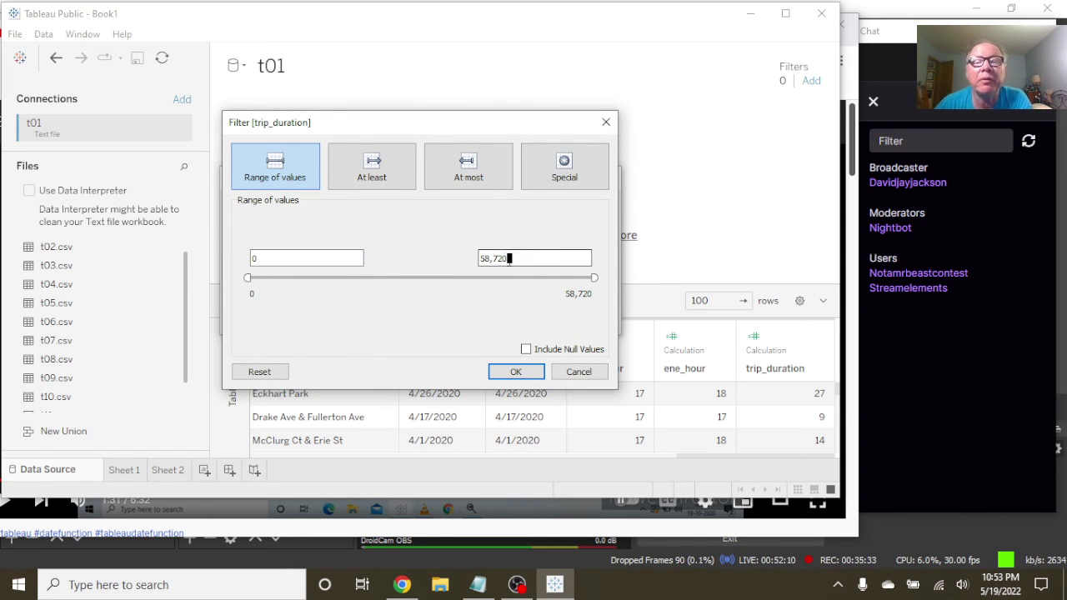
pyautogui.moveTo(516, 258); pyautogui.dragTo(471, 269)
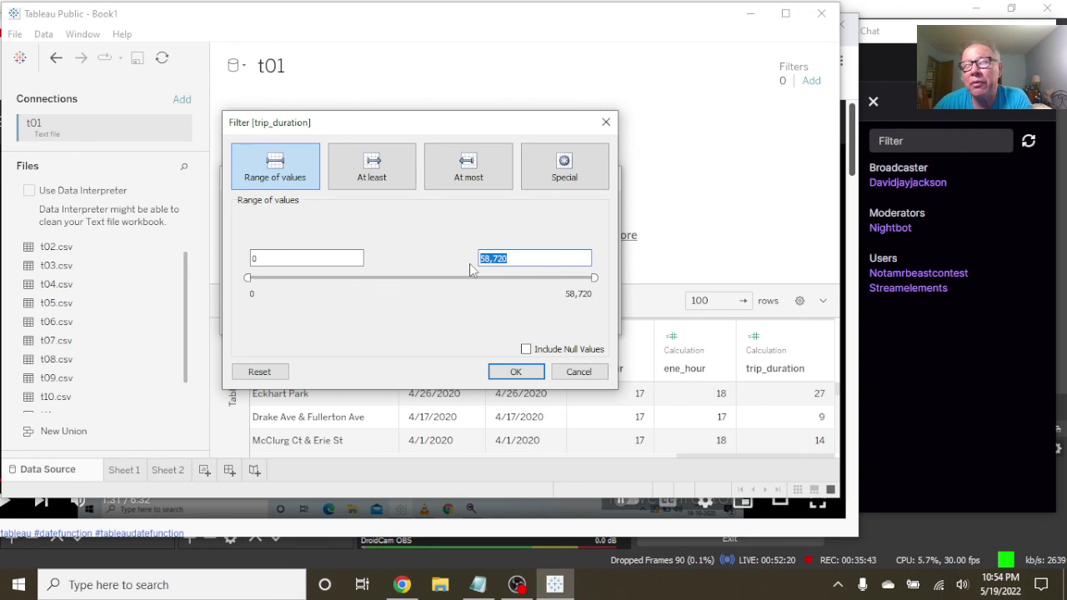
pyautogui.click(590, 372)
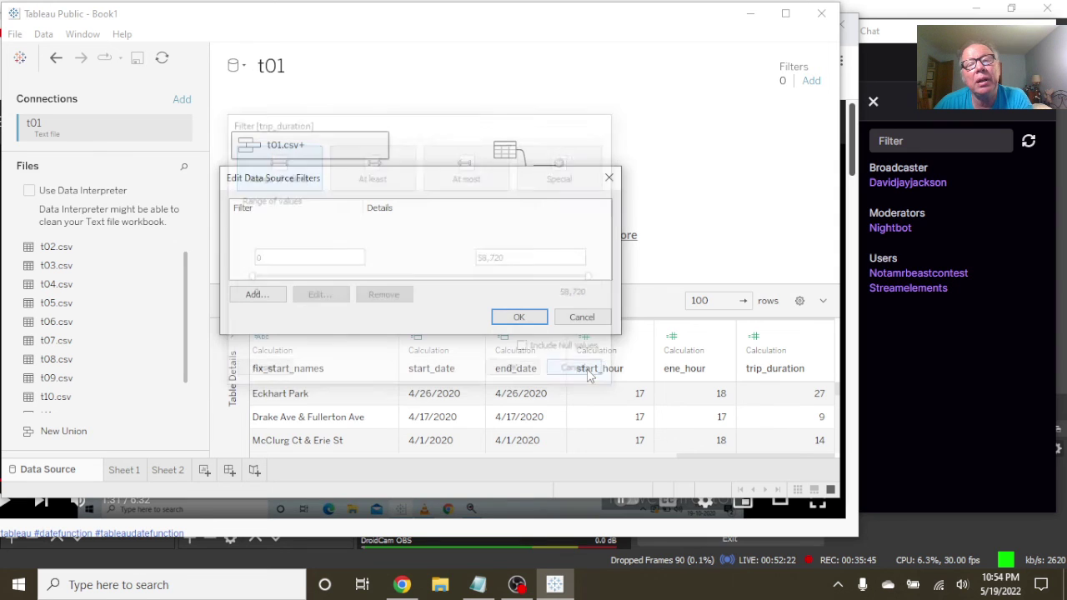
pyautogui.click(576, 318)
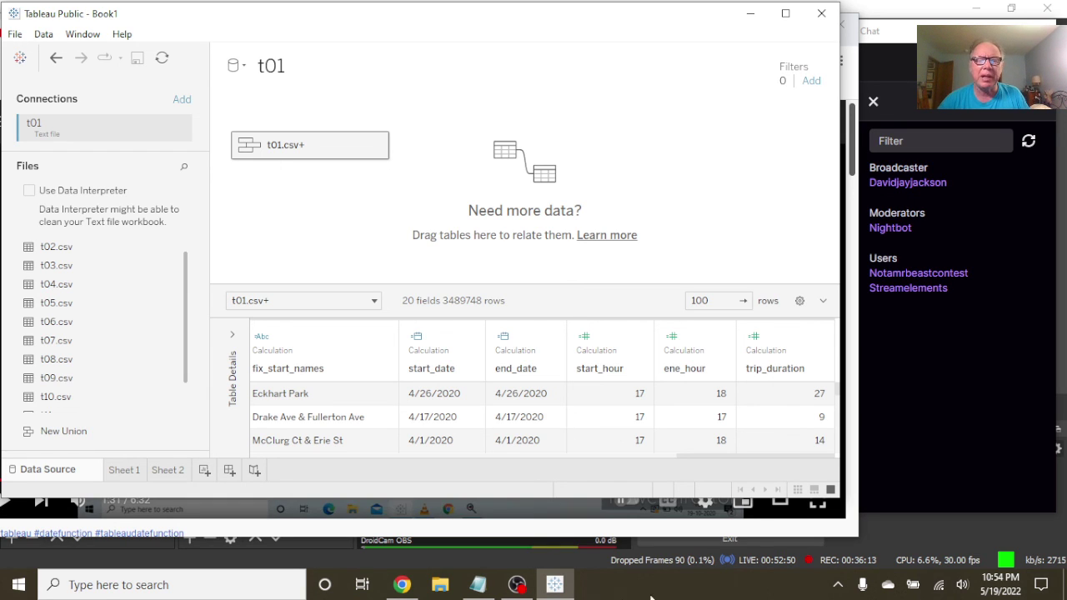
# Step: Review the data preparation task list in Notepad, minimize it, and switch to OBS Studio
pyautogui.click(478, 584)
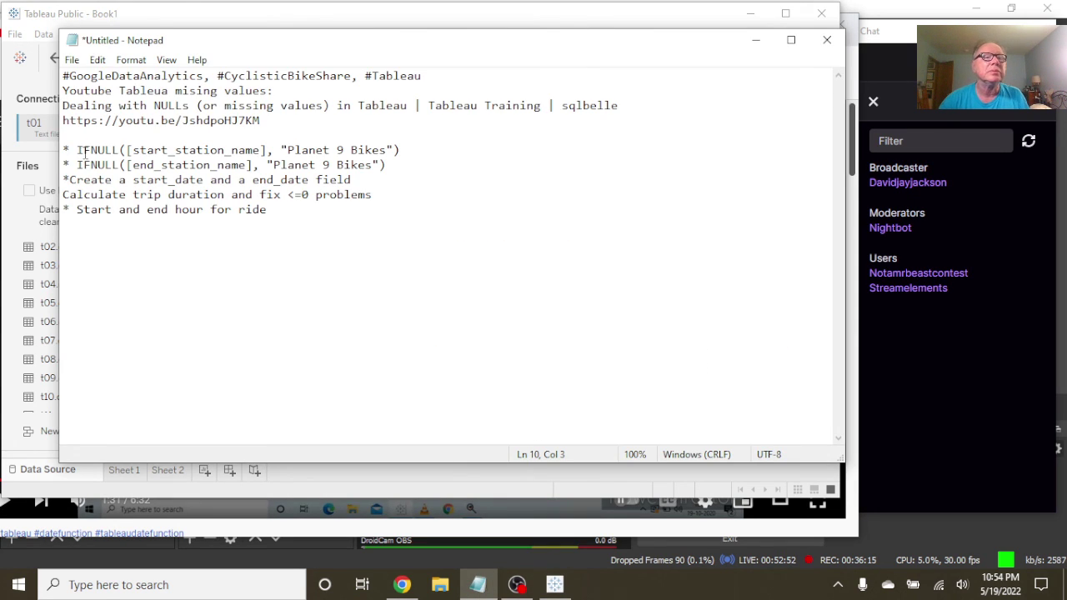
pyautogui.moveTo(83, 150); pyautogui.dragTo(249, 150)
pyautogui.rightClick(248, 150)
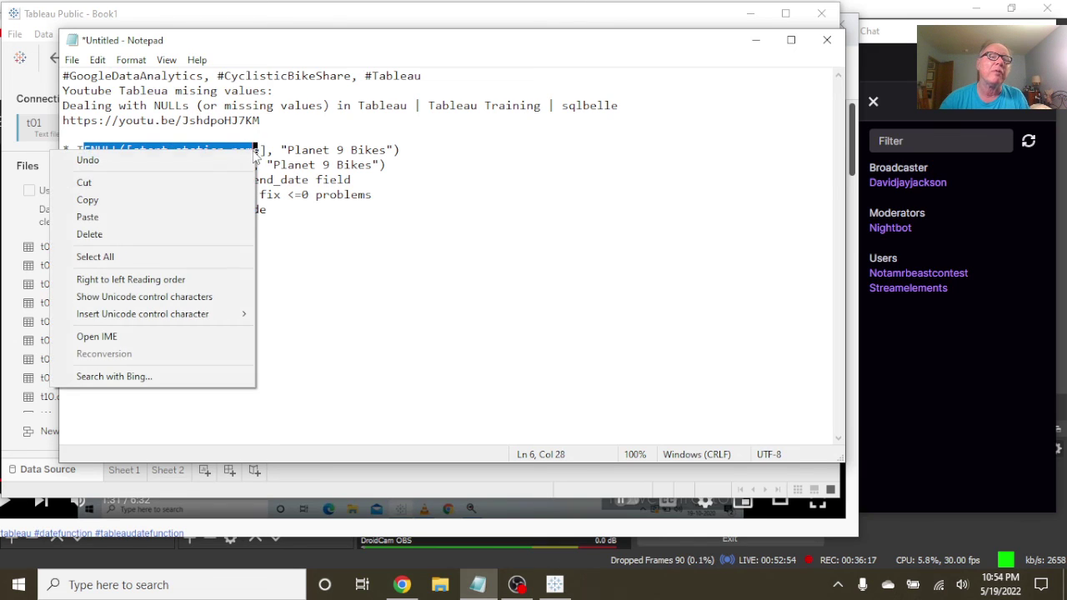
pyautogui.click(512, 176)
pyautogui.click(512, 177)
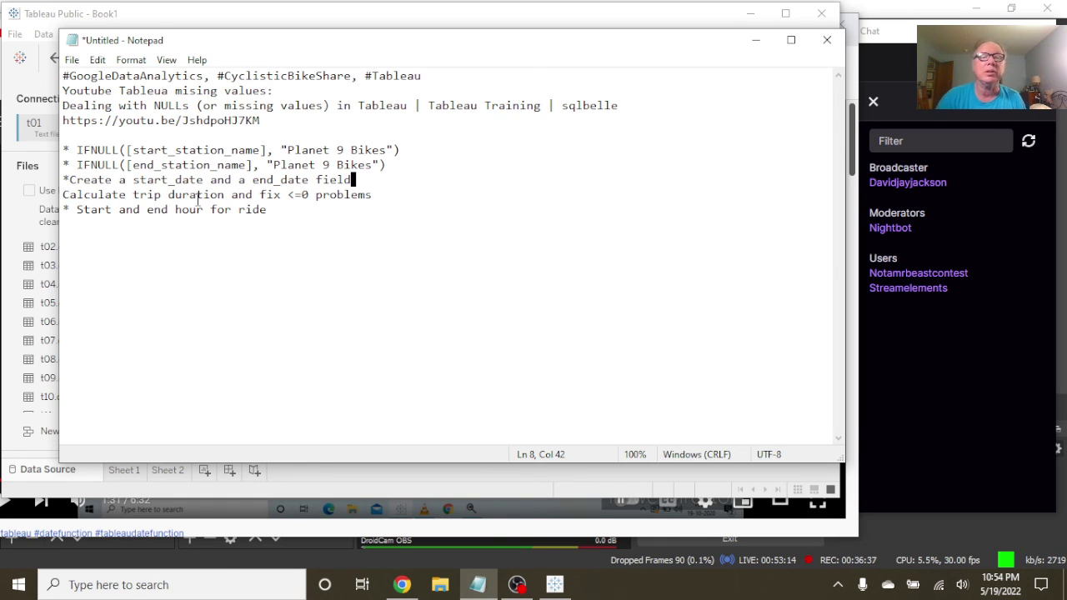
pyautogui.click(755, 47)
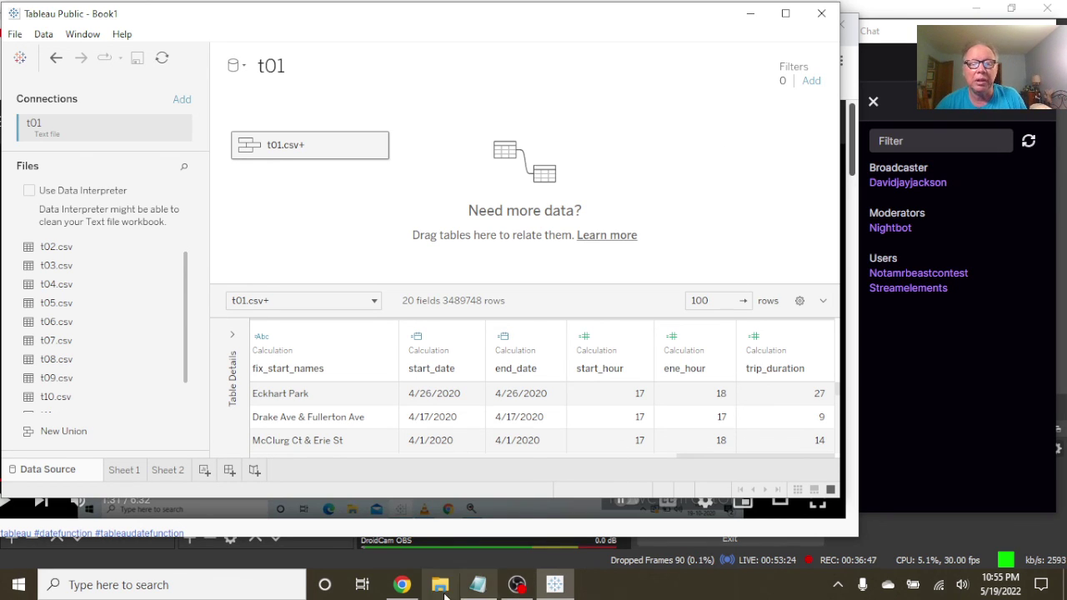
pyautogui.click(516, 584)
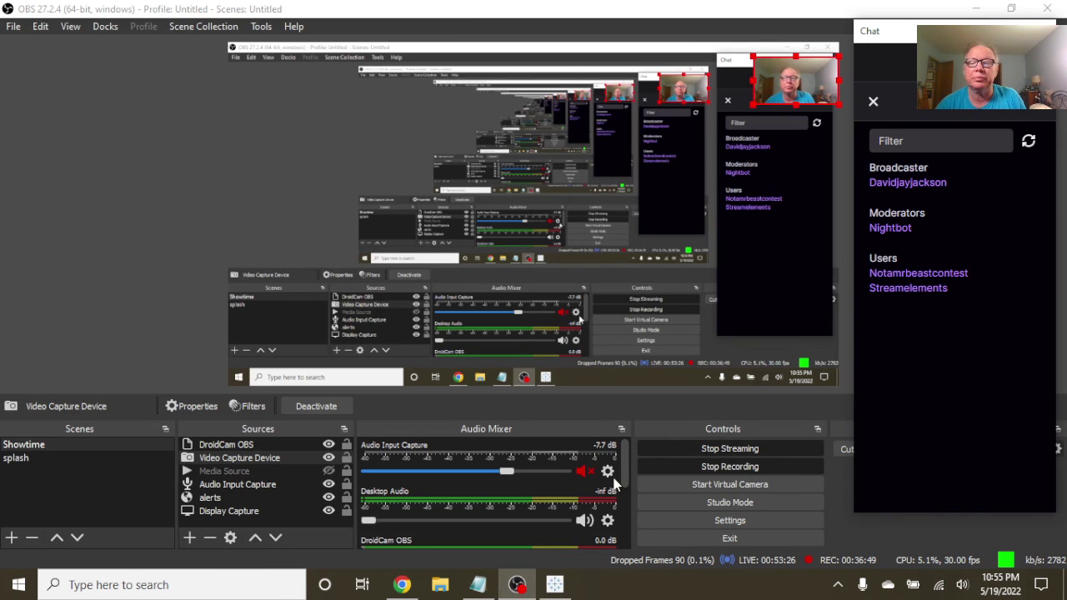